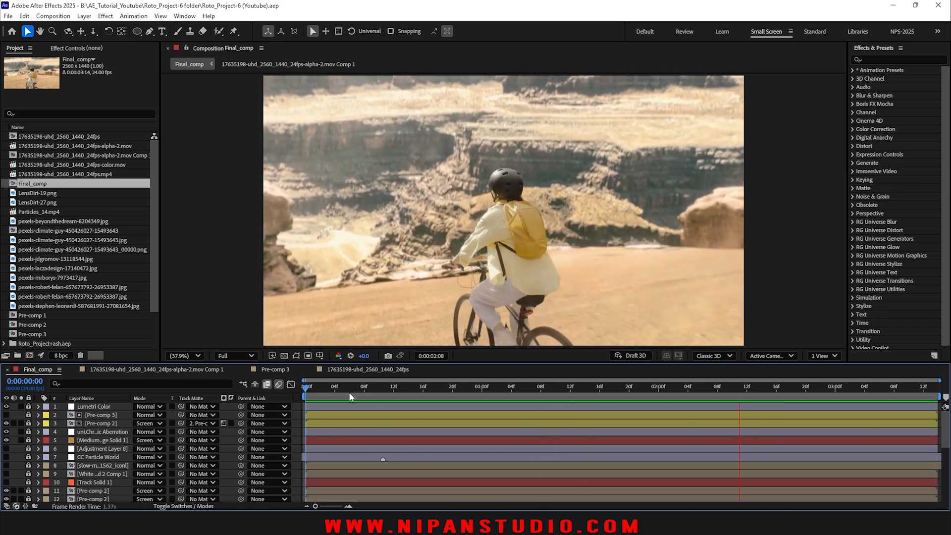
- Play and scrub through Final_comp to review the finished desert cyclist composite, ending at the first frame
{"action": "key", "text": "space"}
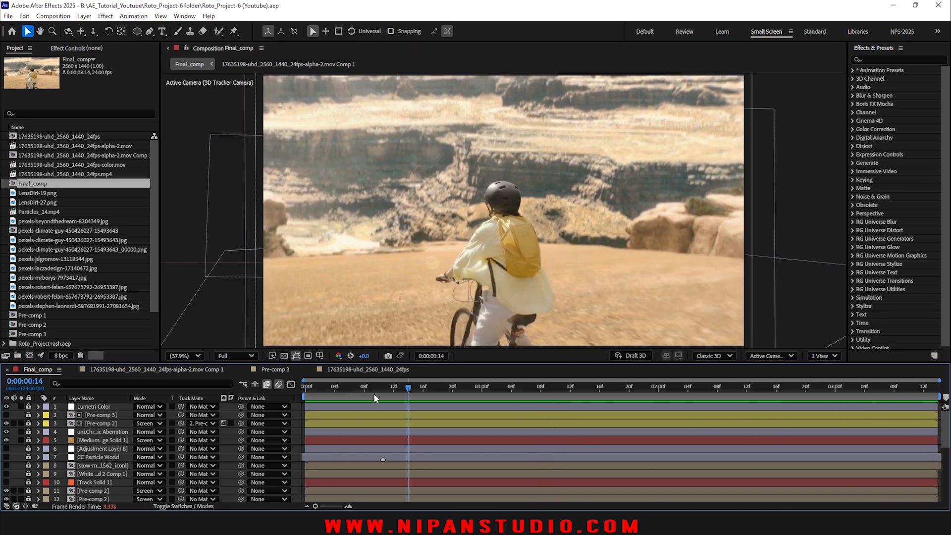
{"action": "left_click_drag", "start_coordinate": [496, 399], "coordinate": [930, 403]}
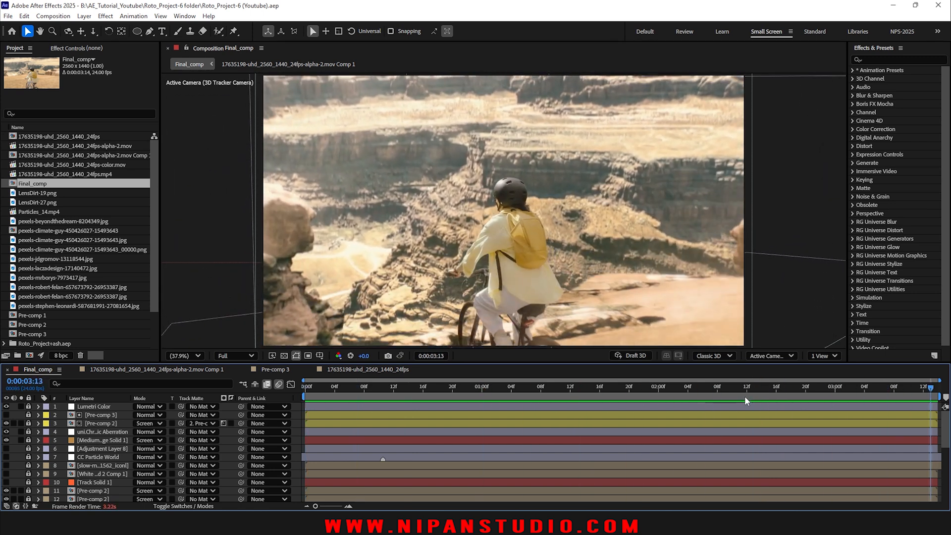
{"action": "key", "text": "space"}
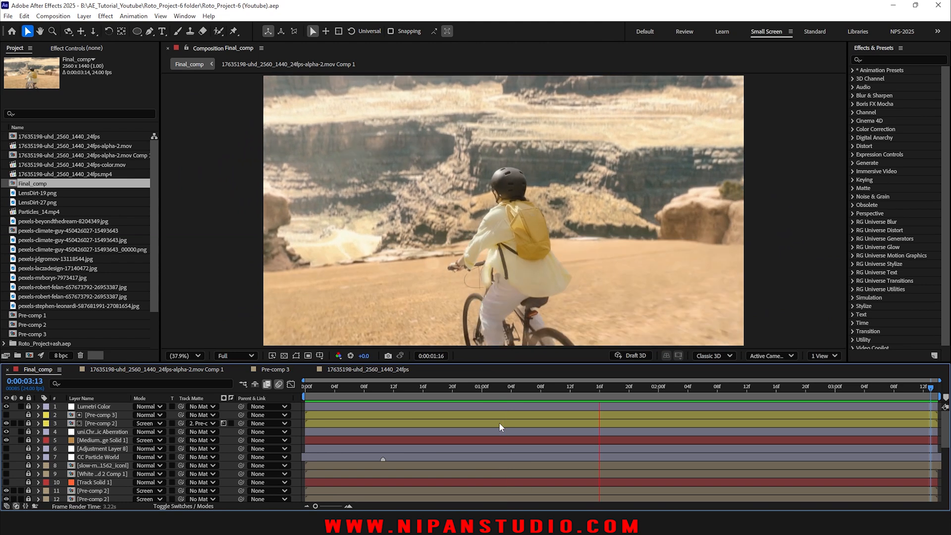
{"action": "key", "text": "space"}
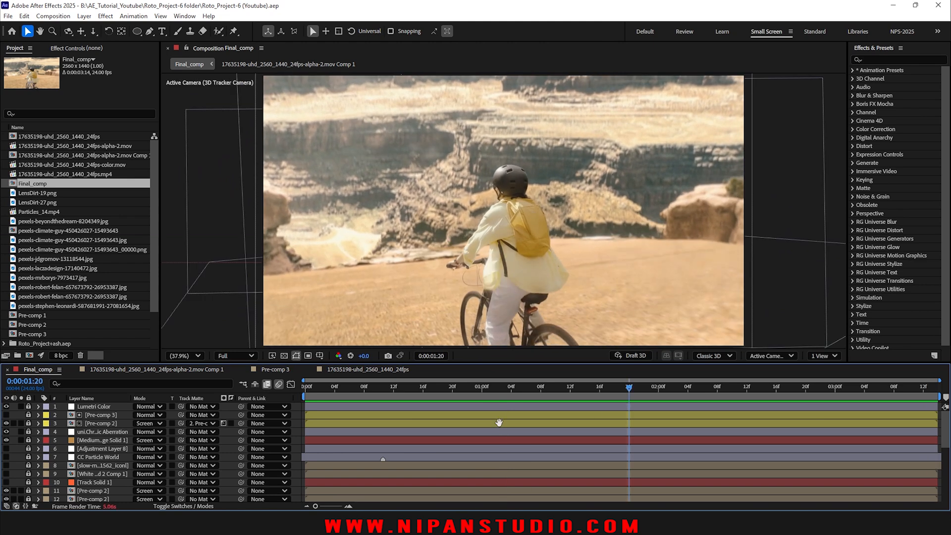
{"action": "key", "text": "space"}
{"action": "key", "text": "space"}
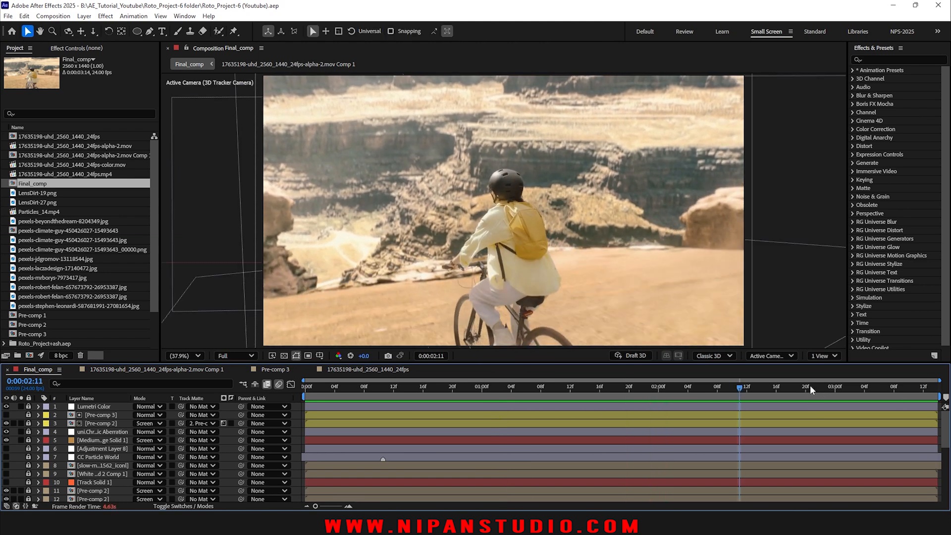
{"action": "left_click_drag", "start_coordinate": [849, 395], "coordinate": [304, 391]}
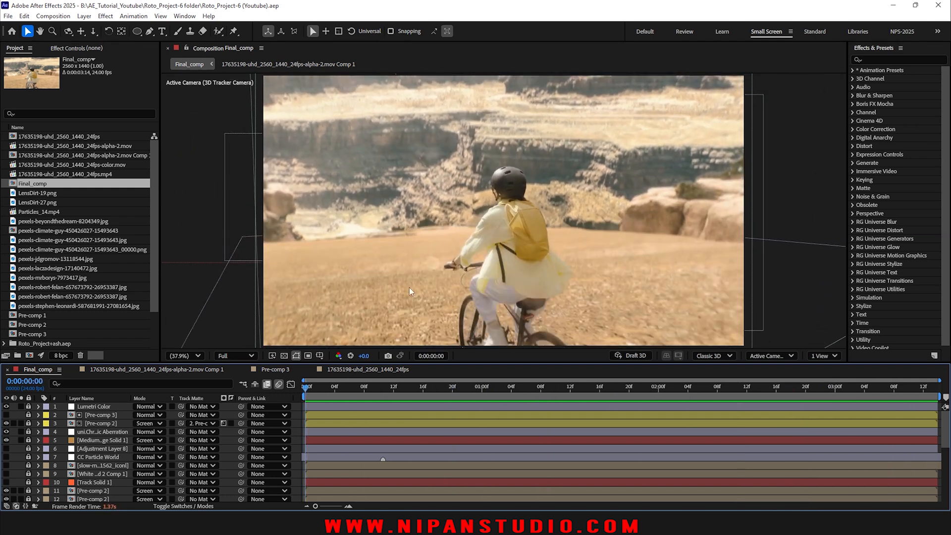
{"action": "key", "text": "space"}
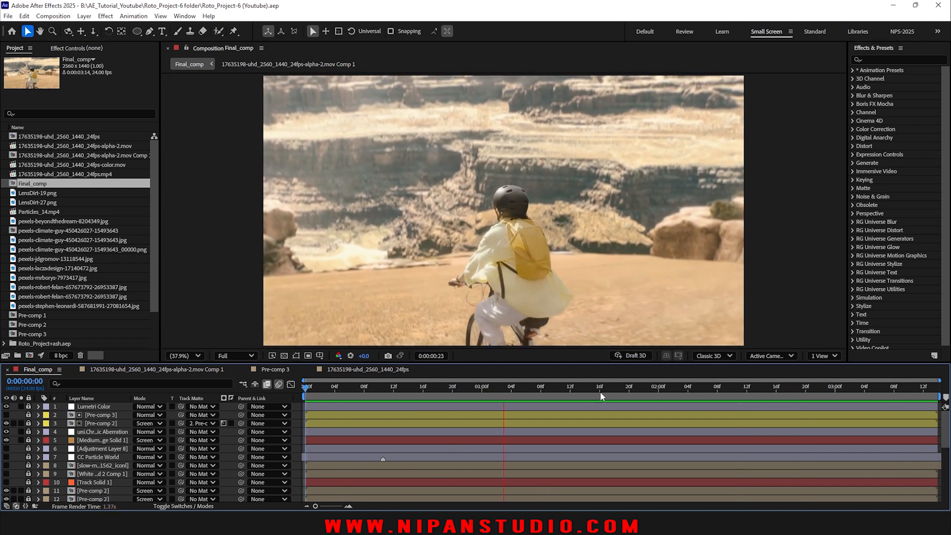
{"action": "key", "text": "space"}
{"action": "key", "text": "Home"}
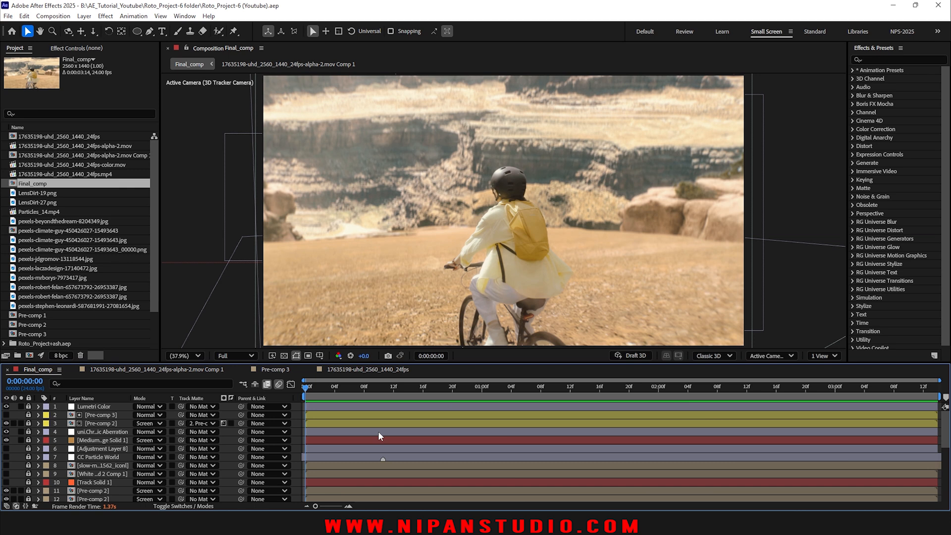
- Solo the original street footage layer 29 in Final_comp and play it back
{"action": "scroll", "coordinate": [379, 434], "scroll_direction": "down", "scroll_amount": 5}
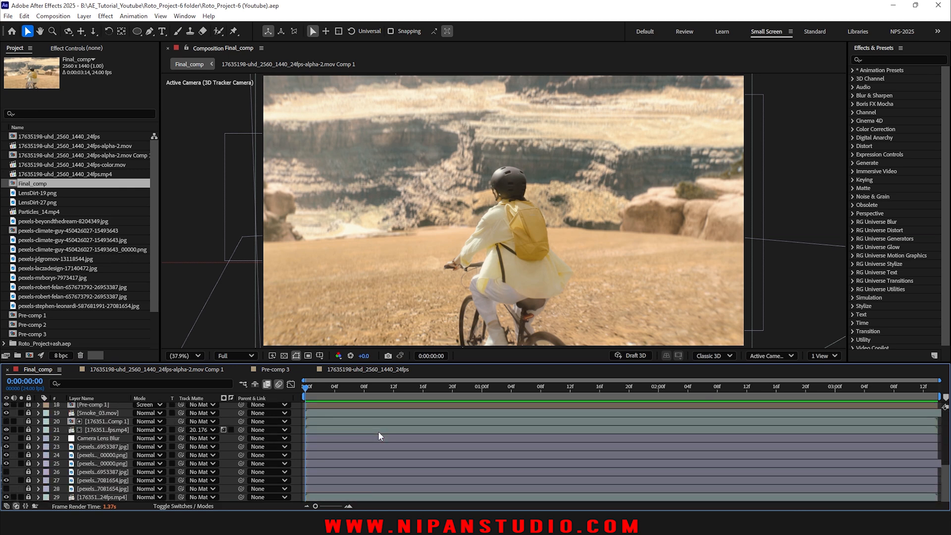
{"action": "left_click", "coordinate": [21, 497]}
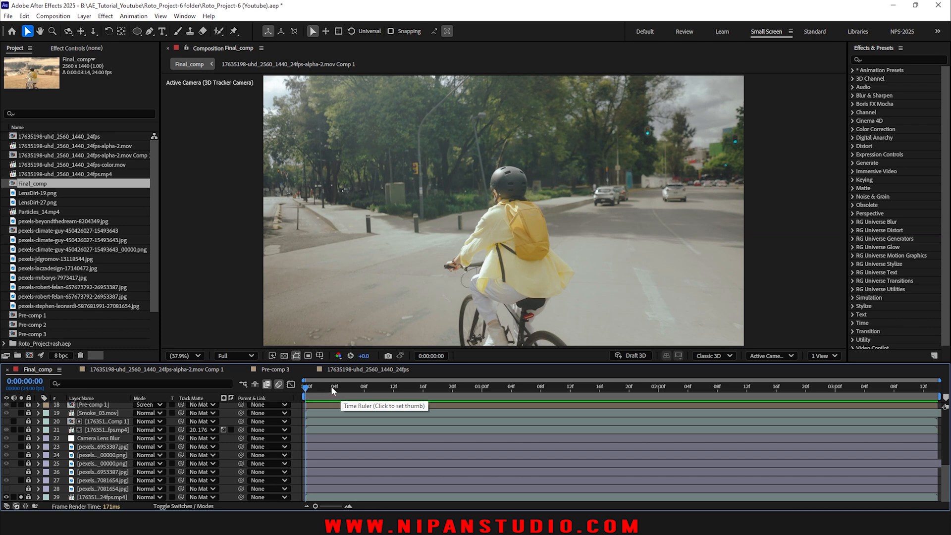
{"action": "key", "text": "space"}
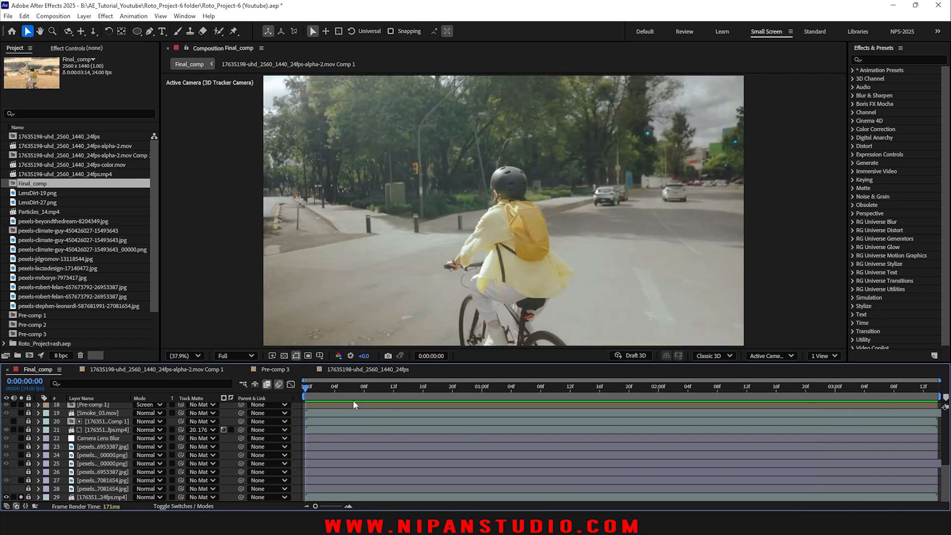
{"action": "key", "text": "space"}
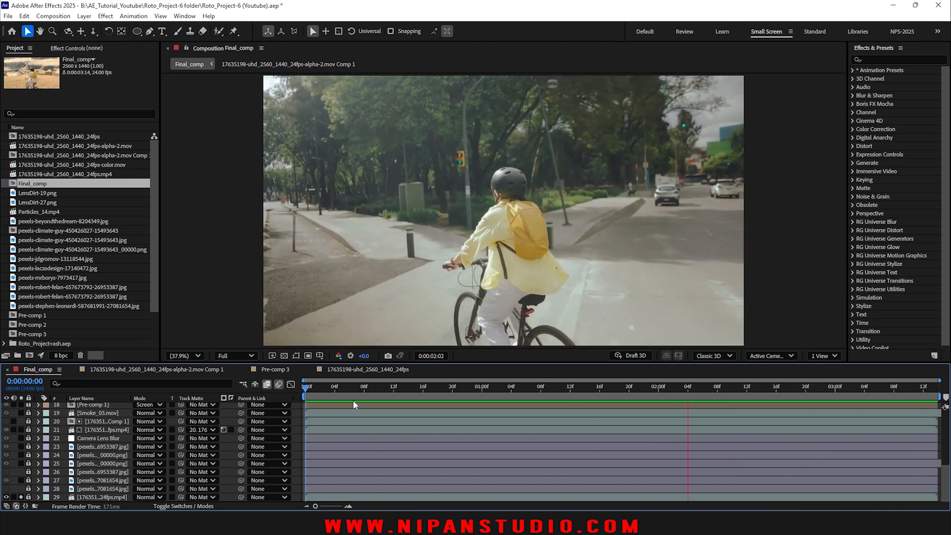
{"action": "key", "text": "space"}
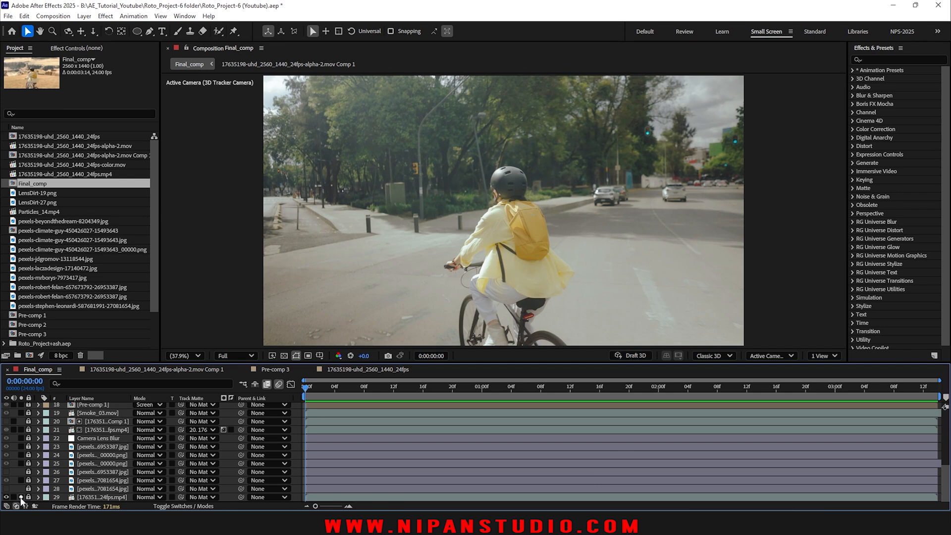
- Unsolo footage layer 29 and replay the full desert composite from the start for comparison
{"action": "left_click", "coordinate": [21, 497]}
{"action": "key", "text": "space"}
{"action": "key", "text": "space"}
{"action": "key", "text": "space"}
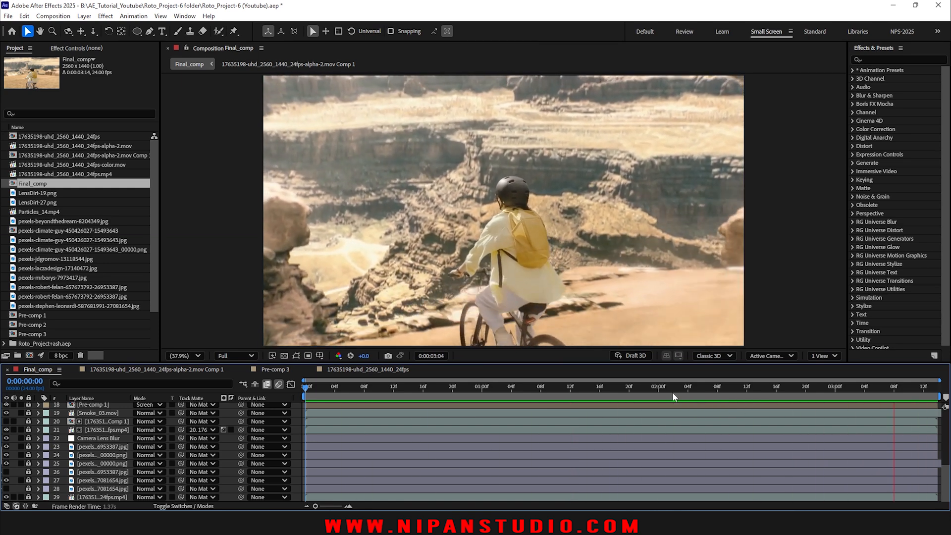
{"action": "key", "text": "space"}
{"action": "left_click_drag", "start_coordinate": [650, 388], "coordinate": [305, 388]}
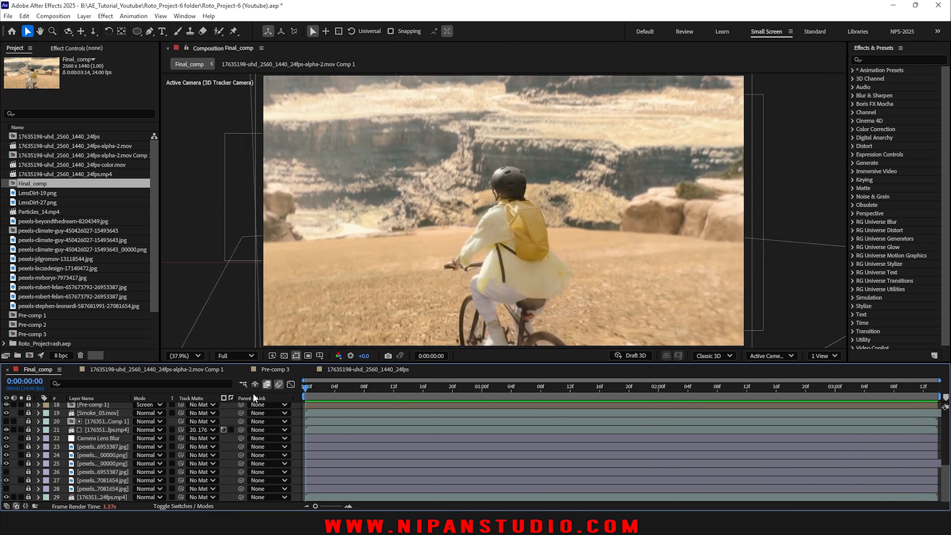
{"action": "key", "text": "space"}
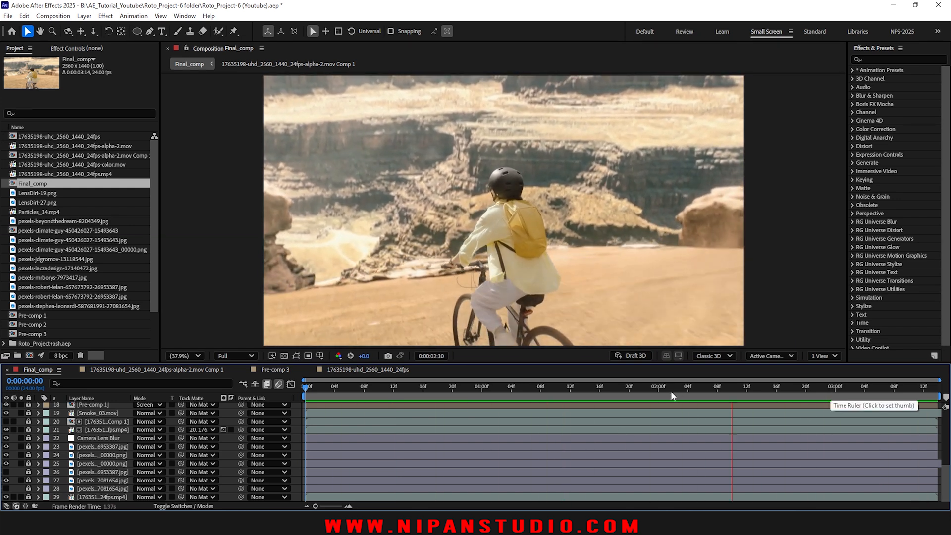
{"action": "key", "text": "space"}
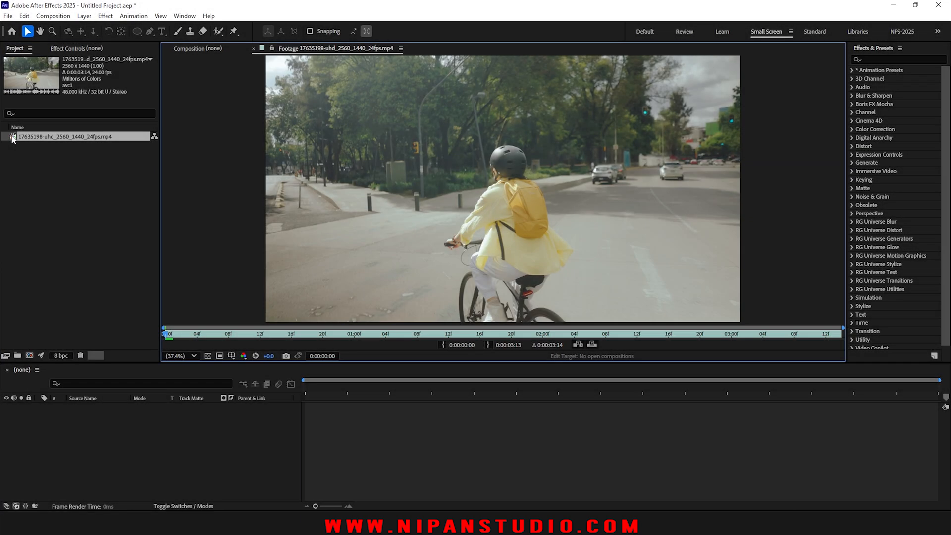
- Play the raw clip 17635198-uhd_2560_1440_24fps.mp4 in the untitled project and return to its first frame
{"action": "key", "text": "space"}
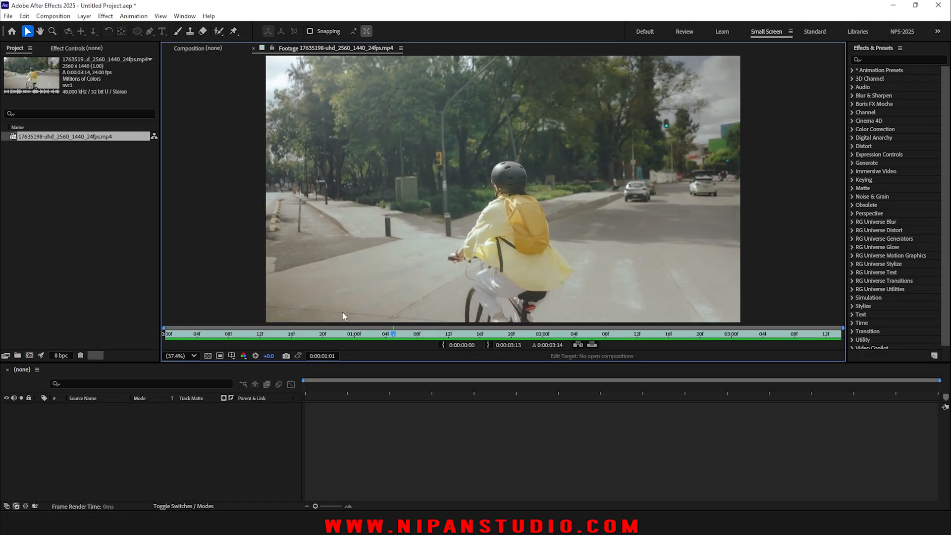
{"action": "left_click_drag", "start_coordinate": [491, 335], "coordinate": [118, 330]}
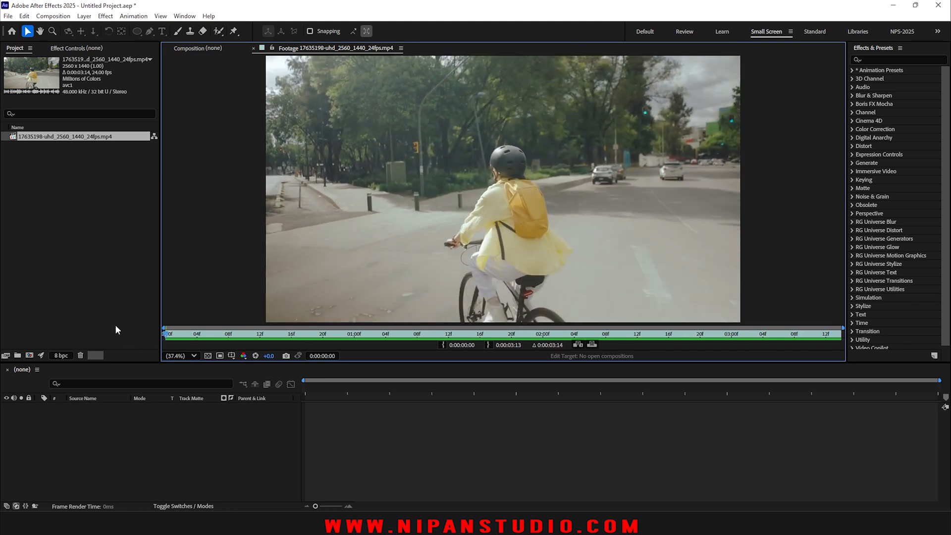
{"action": "key", "text": "space"}
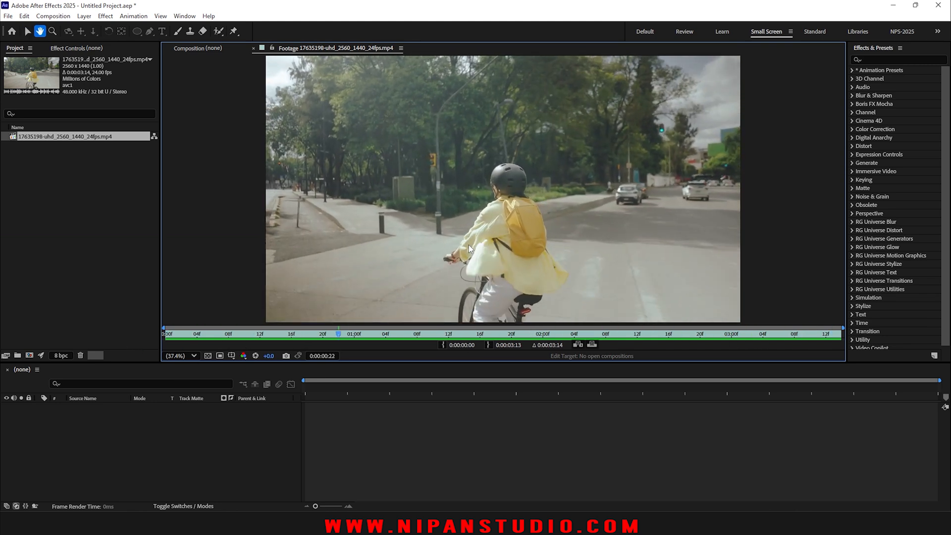
{"action": "key", "text": "space"}
{"action": "key", "text": "space"}
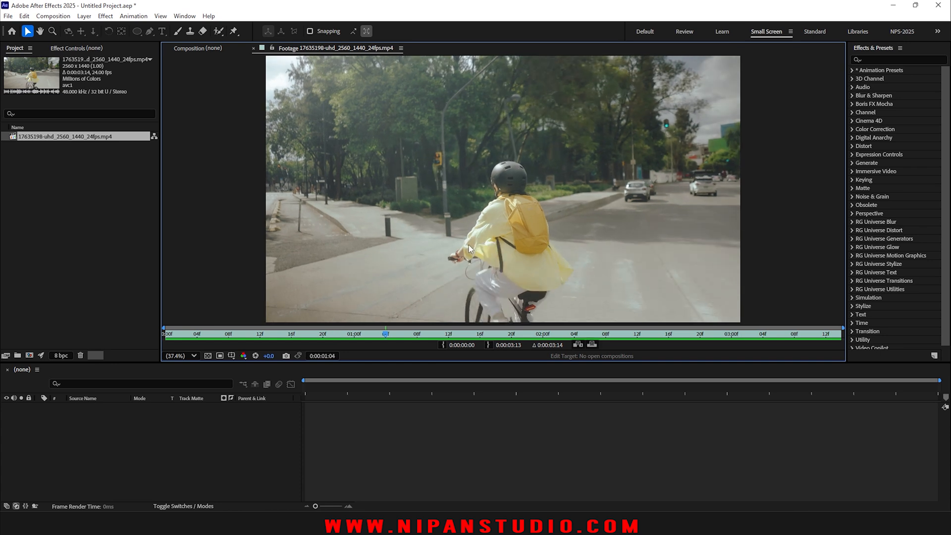
{"action": "left_click_drag", "start_coordinate": [409, 337], "coordinate": [163, 338]}
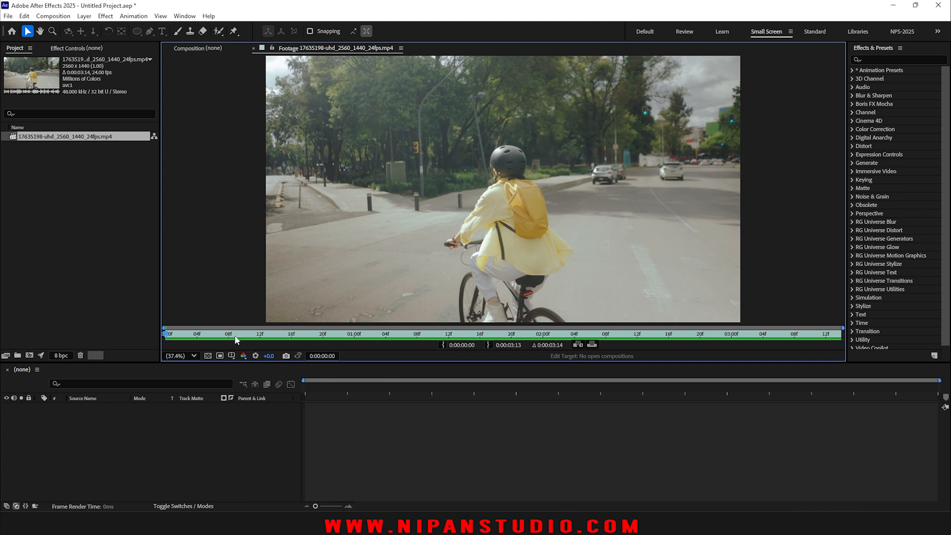
- Scrub through the raw cyclist clip to examine the camera movement, the rider and the street background
{"action": "left_click_drag", "start_coordinate": [236, 339], "coordinate": [322, 342]}
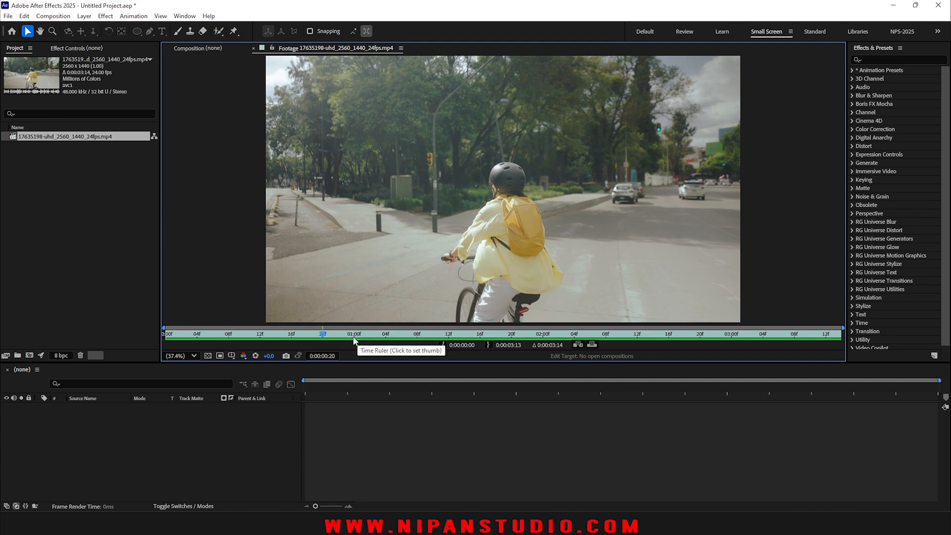
{"action": "left_click_drag", "start_coordinate": [355, 340], "coordinate": [181, 339]}
{"action": "key", "text": "space"}
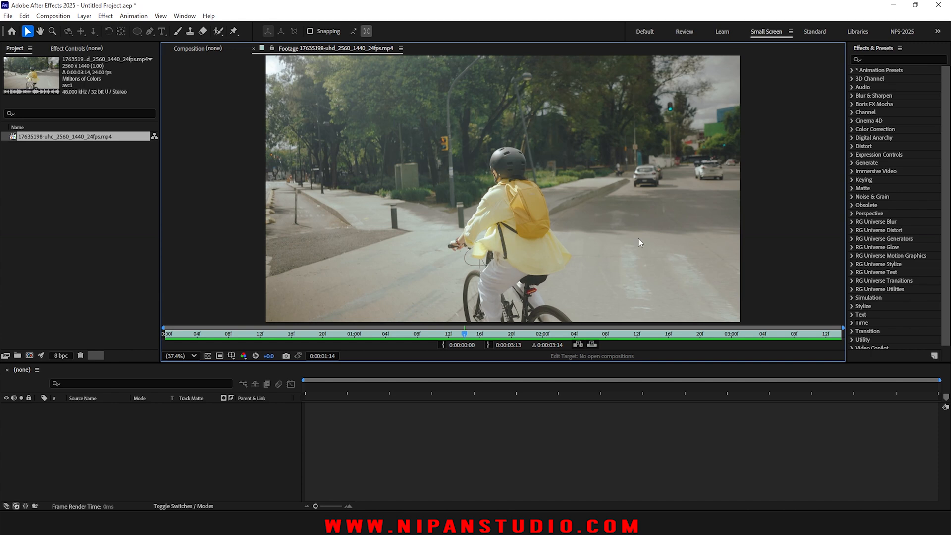
{"action": "left_click_drag", "start_coordinate": [574, 335], "coordinate": [488, 340]}
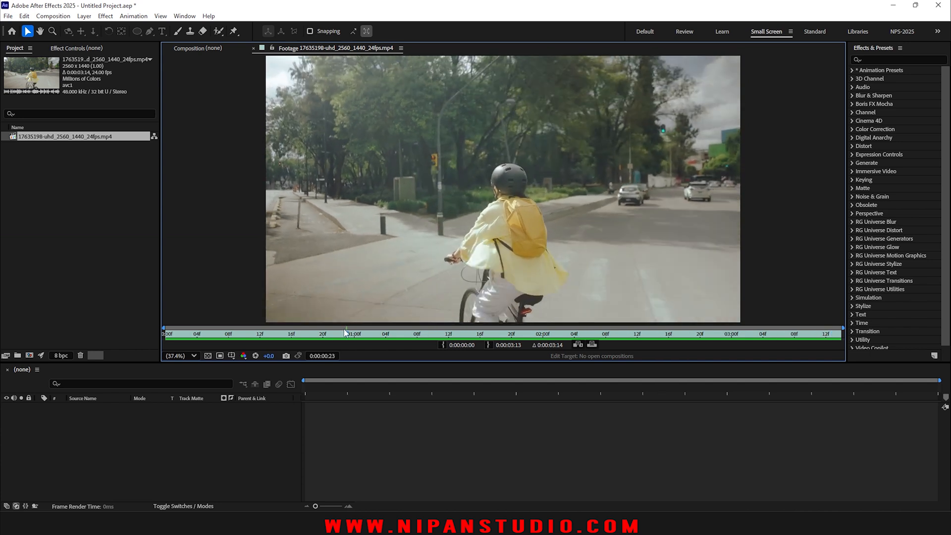
{"action": "left_click", "coordinate": [165, 335]}
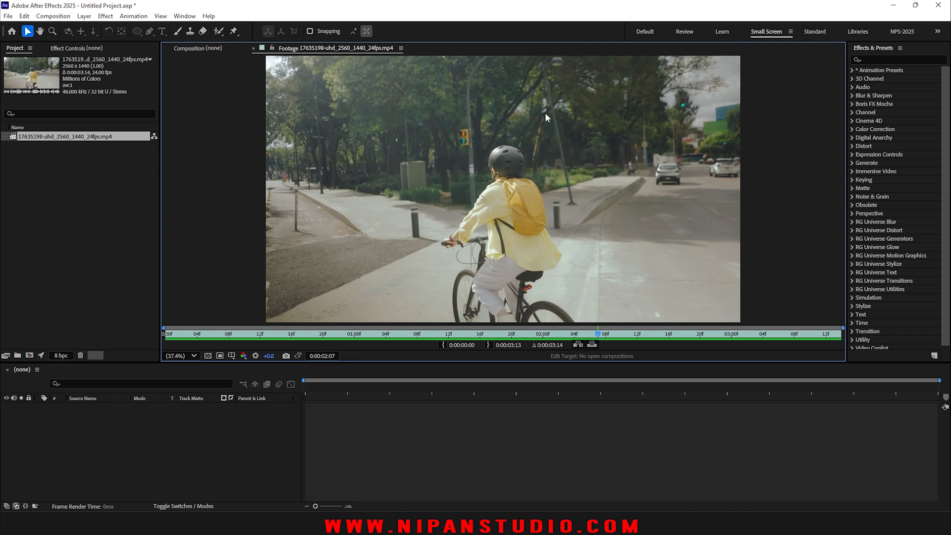
{"action": "left_click_drag", "start_coordinate": [665, 336], "coordinate": [824, 342]}
{"action": "left_click", "coordinate": [292, 334]}
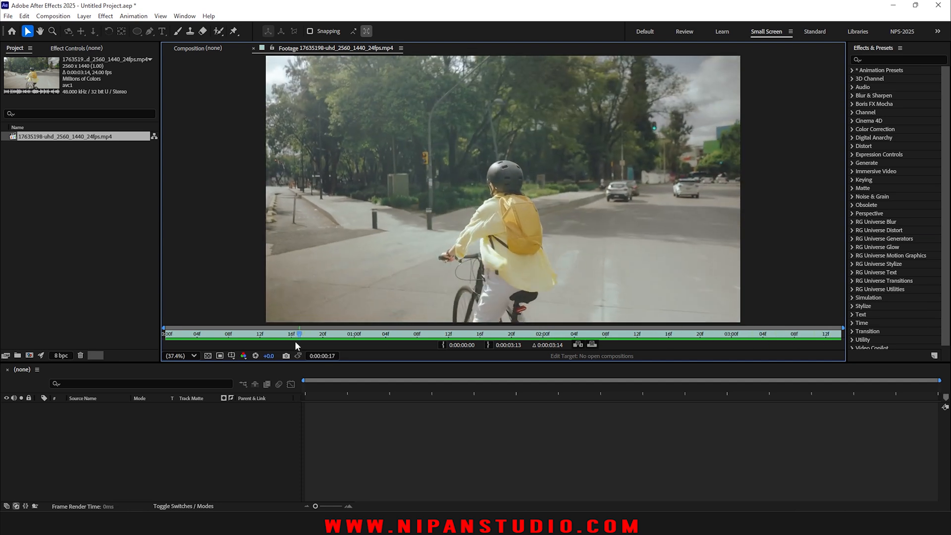
- Create a composition from 17635198-uhd_2560_1440_24fps.mp4 and mute the footage layer's audio
{"action": "left_click", "coordinate": [47, 136]}
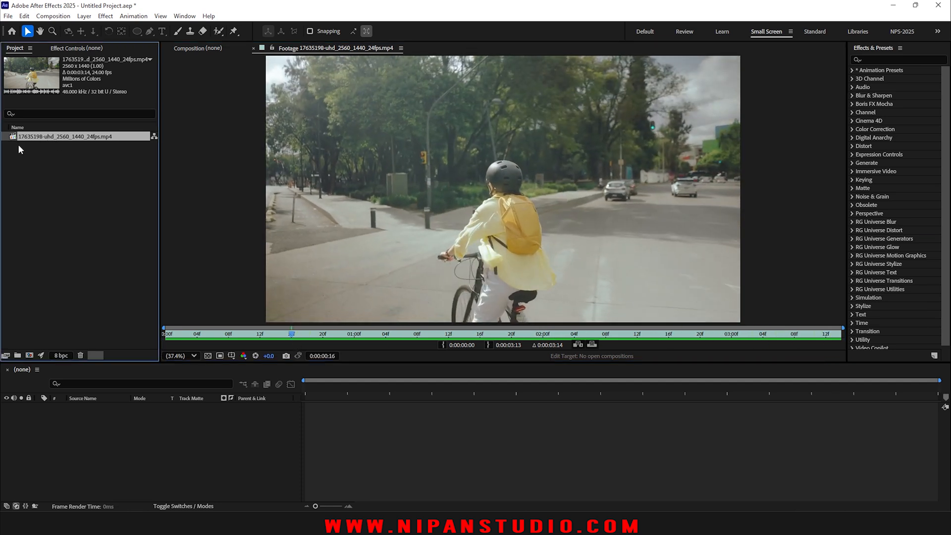
{"action": "left_click_drag", "start_coordinate": [14, 140], "coordinate": [28, 357]}
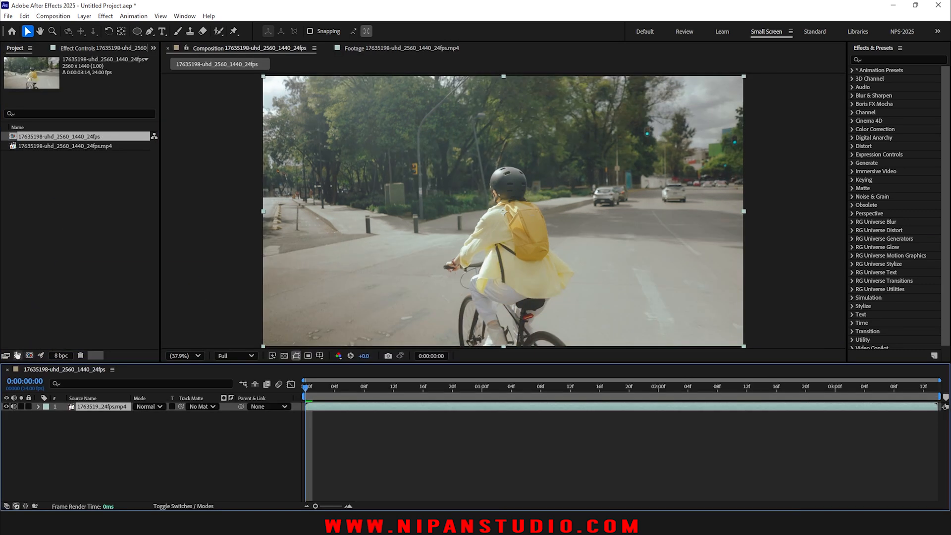
{"action": "left_click", "coordinate": [14, 406]}
{"action": "left_click", "coordinate": [167, 459]}
- Play and scrub through the new composition, stop at 0:00:01:10 and select the footage layer
{"action": "key", "text": "space"}
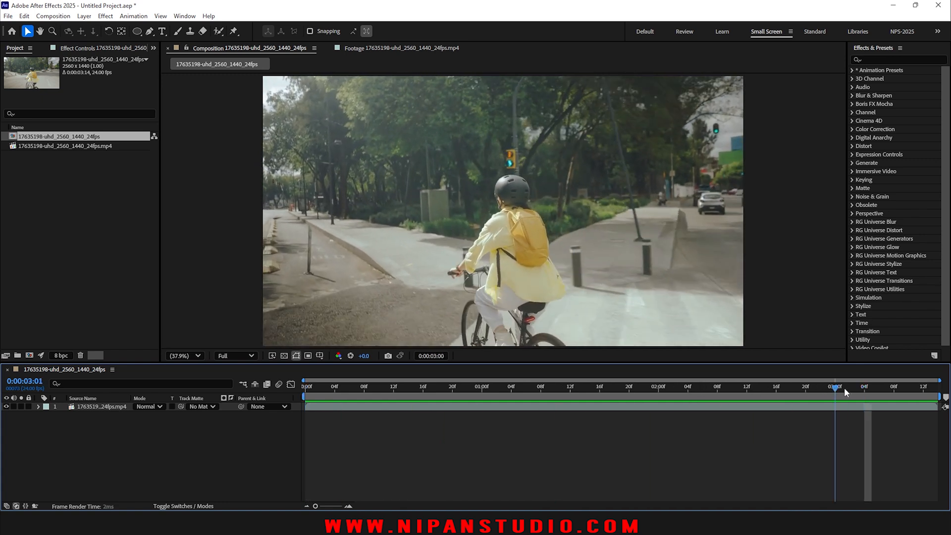
{"action": "key", "text": "space"}
{"action": "key", "text": "space"}
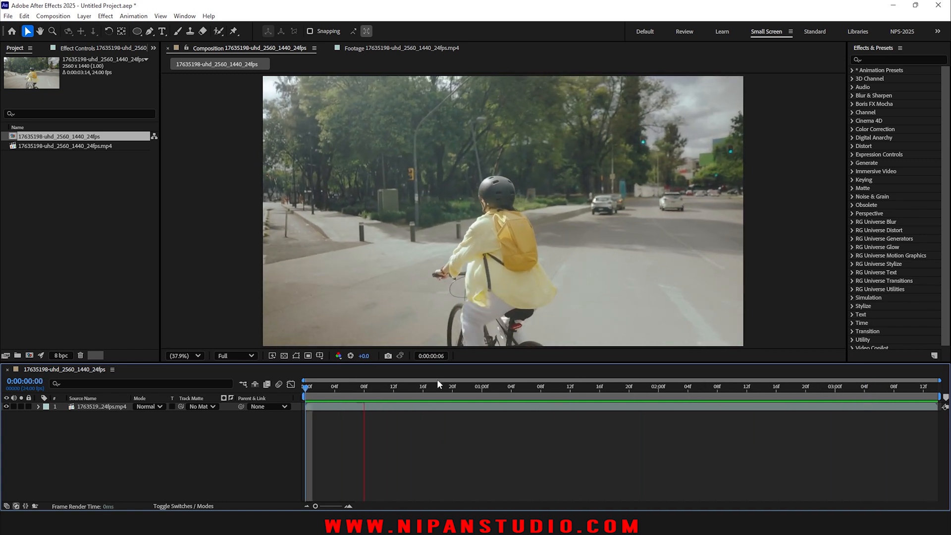
{"action": "key", "text": "space"}
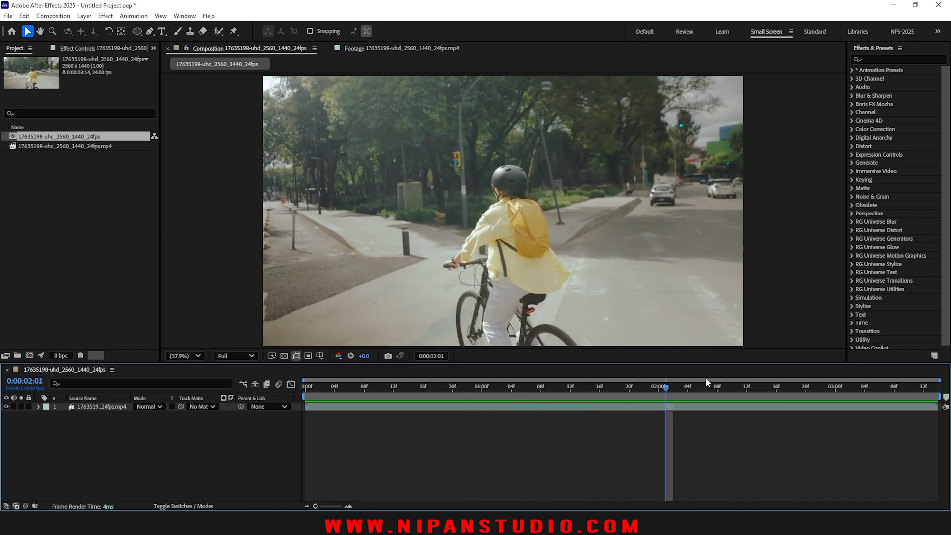
{"action": "left_click_drag", "start_coordinate": [732, 387], "coordinate": [931, 404]}
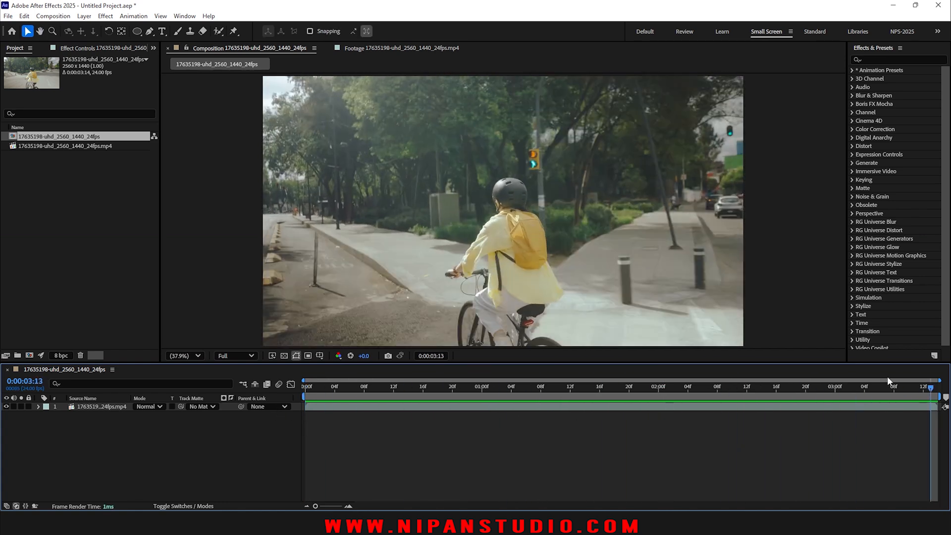
{"action": "left_click_drag", "start_coordinate": [437, 395], "coordinate": [559, 409]}
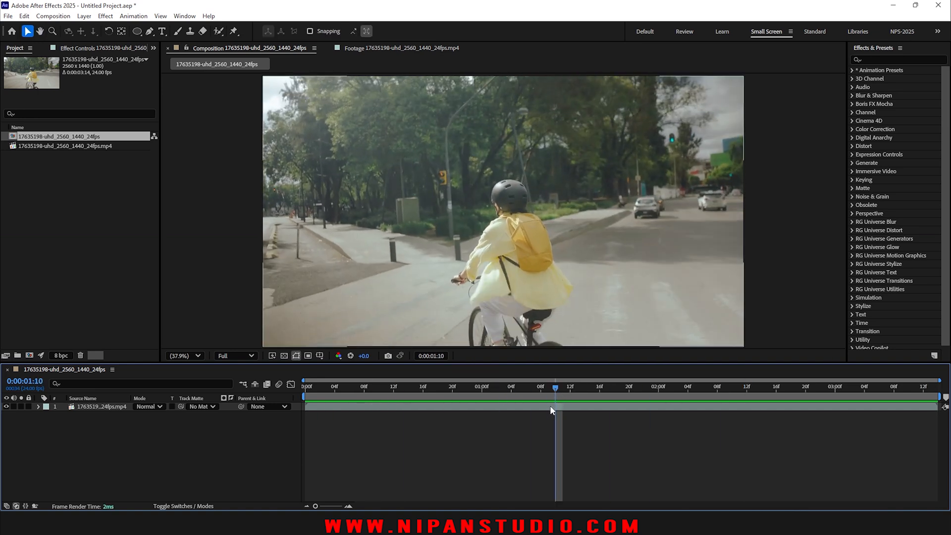
{"action": "left_click", "coordinate": [551, 407]}
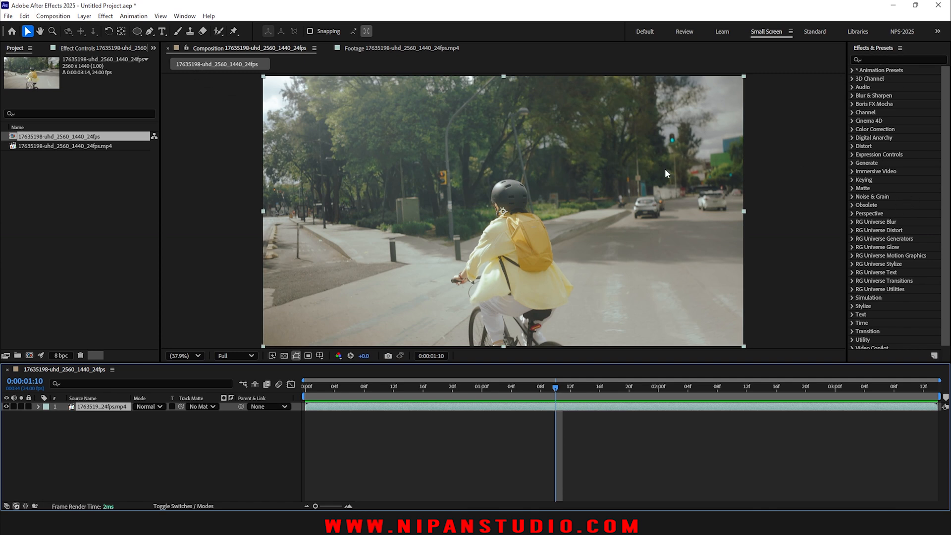
- Run the 3D camera tracker on the cyclist footage layer
{"action": "left_click", "coordinate": [184, 16]}
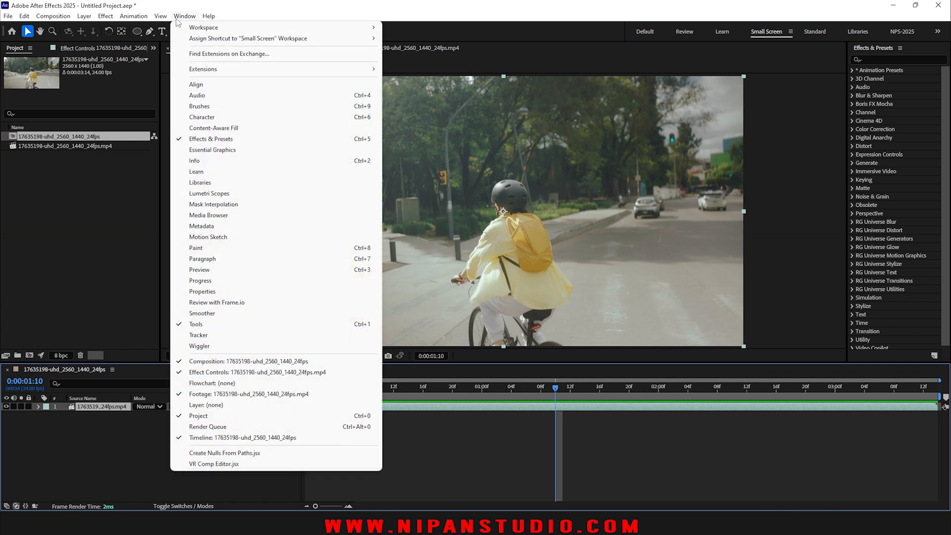
{"action": "left_click", "coordinate": [209, 335]}
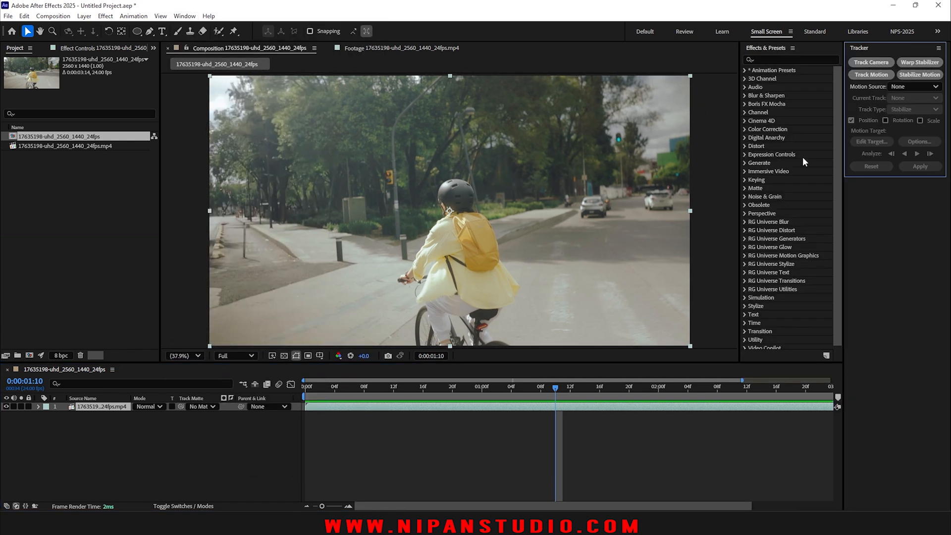
{"action": "left_click", "coordinate": [871, 63]}
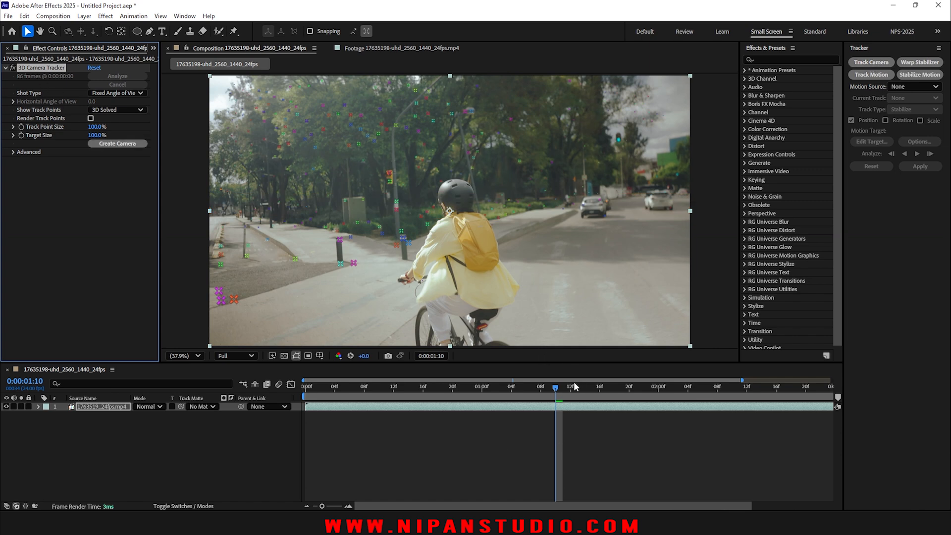
- Play and scrub through the analysed footage to check how the track points follow the street
{"action": "left_click", "coordinate": [445, 387]}
{"action": "key", "text": "space"}
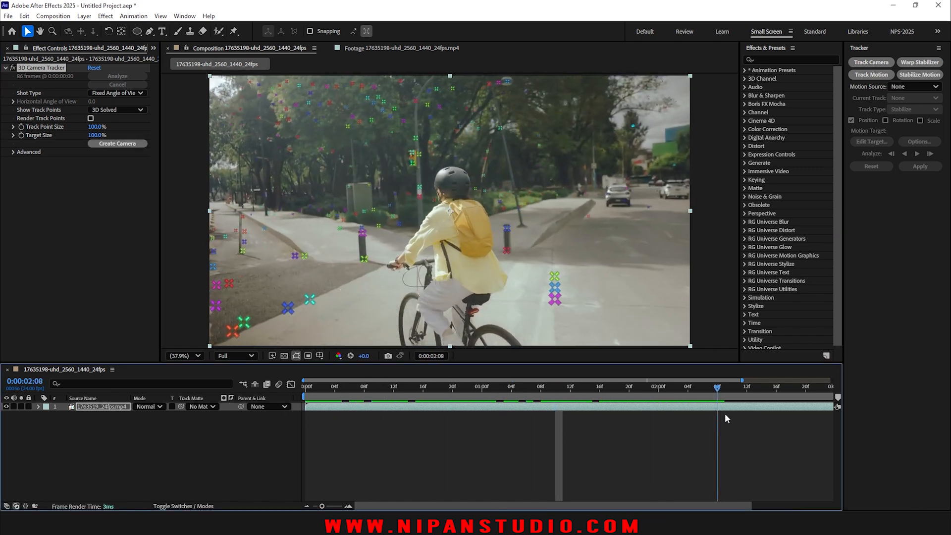
{"action": "left_click_drag", "start_coordinate": [776, 414], "coordinate": [420, 397]}
{"action": "key", "text": "space"}
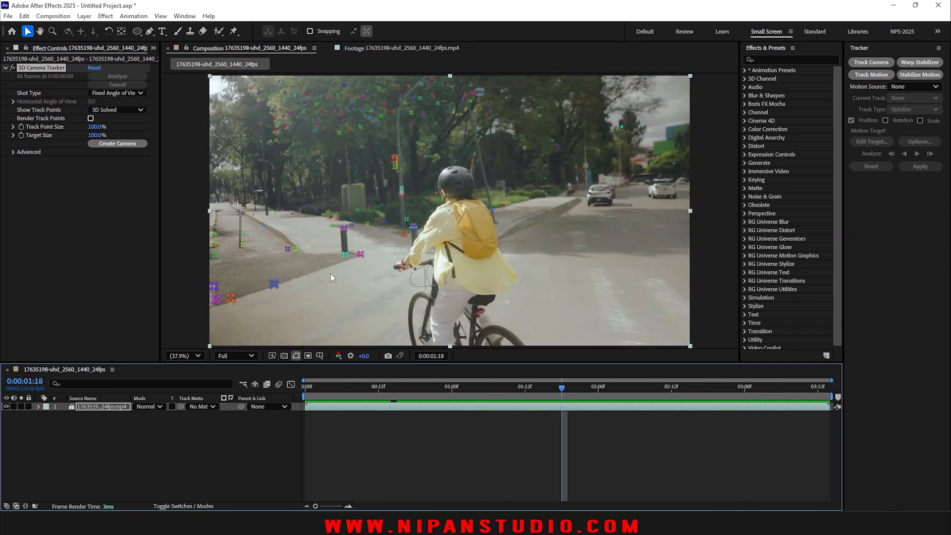
- Create a camera from the 3D camera track and lock its layer
{"action": "left_click", "coordinate": [111, 144]}
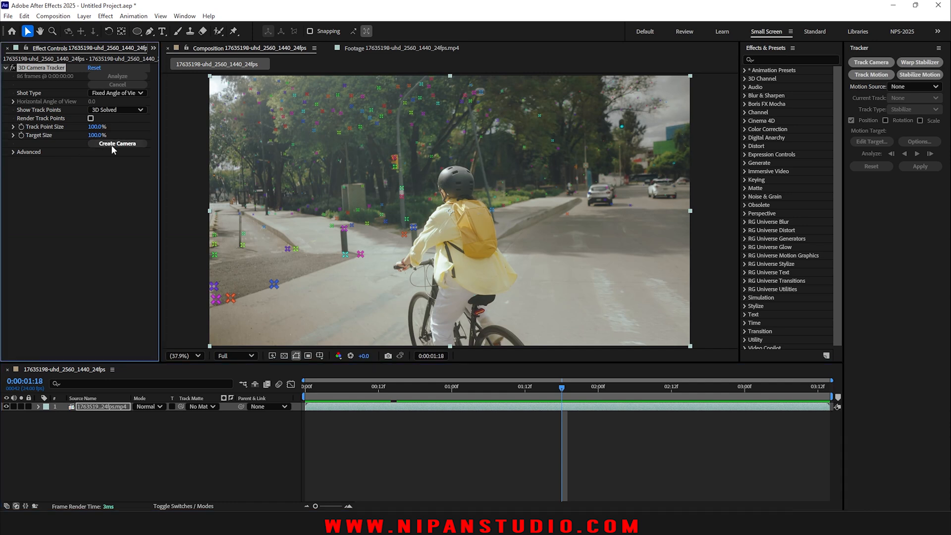
{"action": "left_click_drag", "start_coordinate": [573, 387], "coordinate": [495, 400]}
{"action": "left_click", "coordinate": [98, 101]}
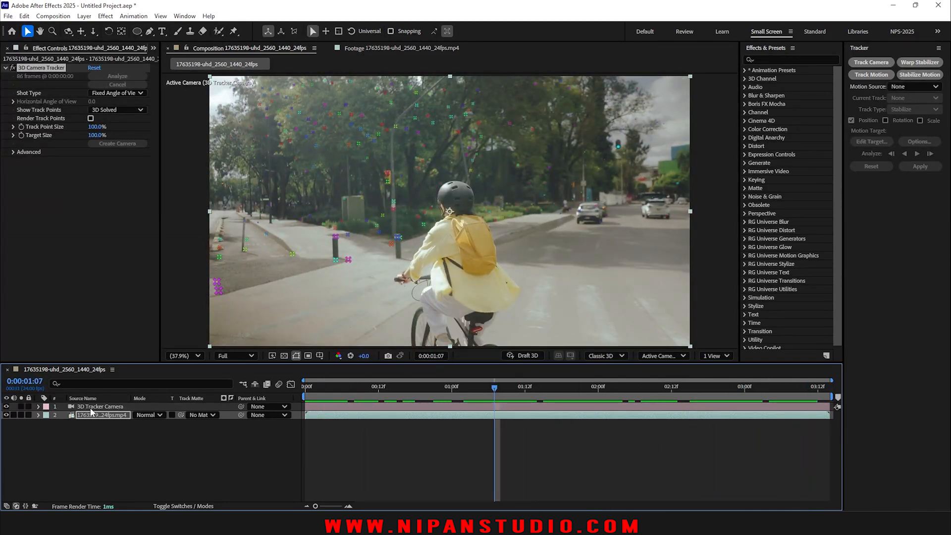
{"action": "left_click", "coordinate": [28, 406]}
- Play through the footage with the tracker camera and close the Tracker panel
{"action": "left_click_drag", "start_coordinate": [470, 390], "coordinate": [762, 406]}
{"action": "key", "text": "space"}
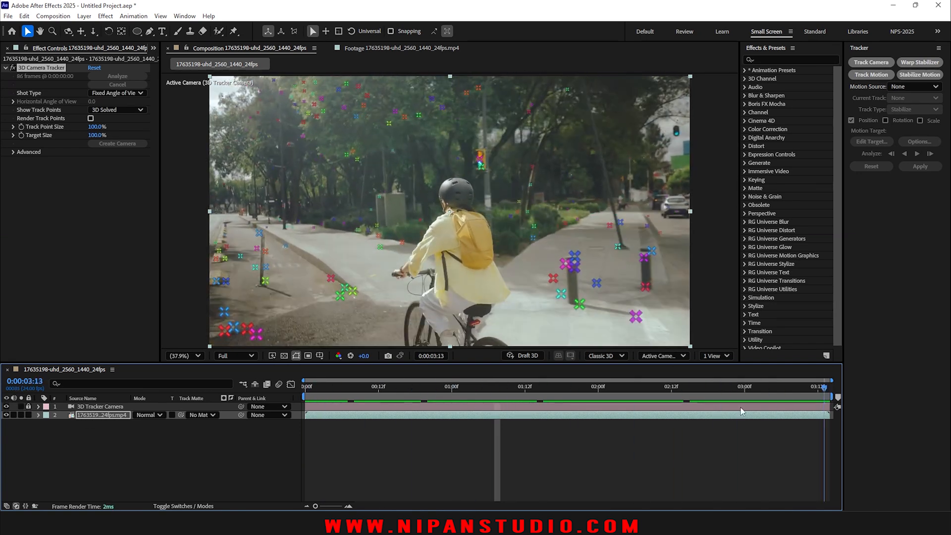
{"action": "right_click", "coordinate": [859, 49]}
{"action": "left_click", "coordinate": [864, 59]}
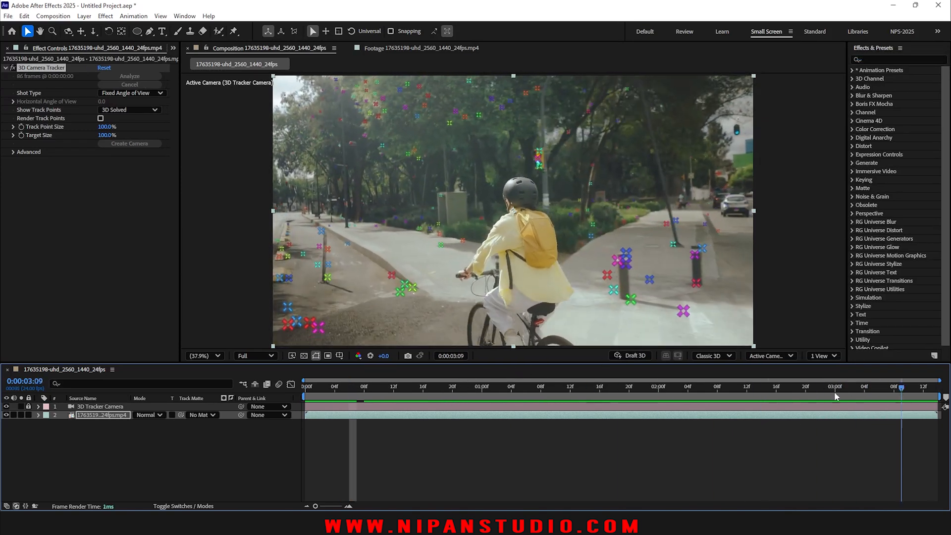
- Scrub through the shot to examine the track points on the ground and stop at 0:00:02:04
{"action": "left_click_drag", "start_coordinate": [299, 400], "coordinate": [684, 393]}
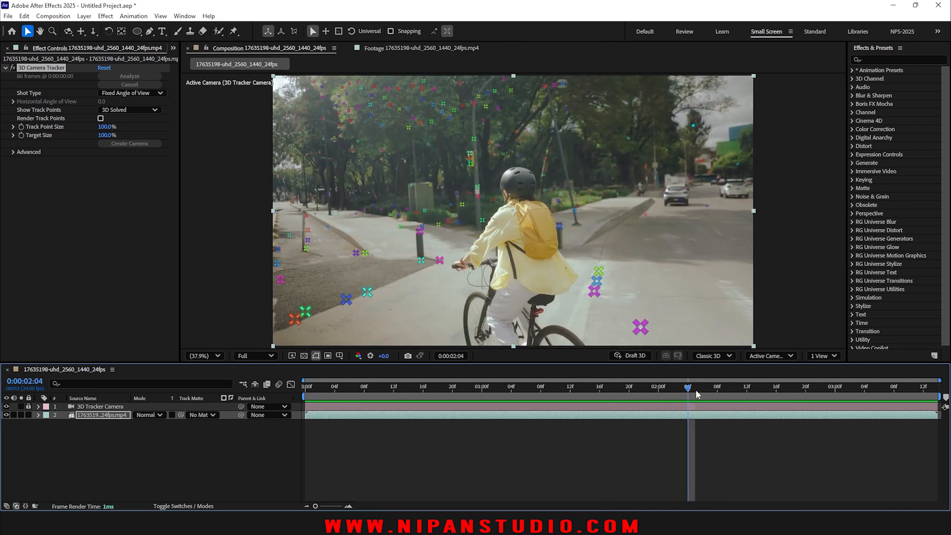
{"action": "mouse_move", "coordinate": [695, 391]}
{"action": "left_mouse_down"}
{"action": "mouse_move", "coordinate": [254, 381]}
{"action": "mouse_move", "coordinate": [708, 388]}
{"action": "mouse_move", "coordinate": [616, 388]}
{"action": "mouse_move", "coordinate": [632, 378]}
{"action": "mouse_move", "coordinate": [696, 381]}
{"action": "left_mouse_up"}
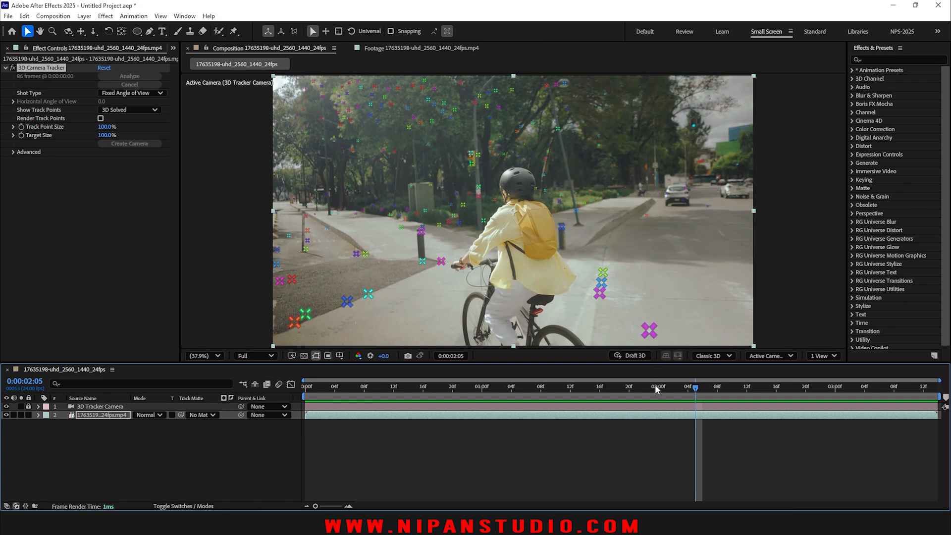
{"action": "left_click_drag", "start_coordinate": [654, 385], "coordinate": [306, 387]}
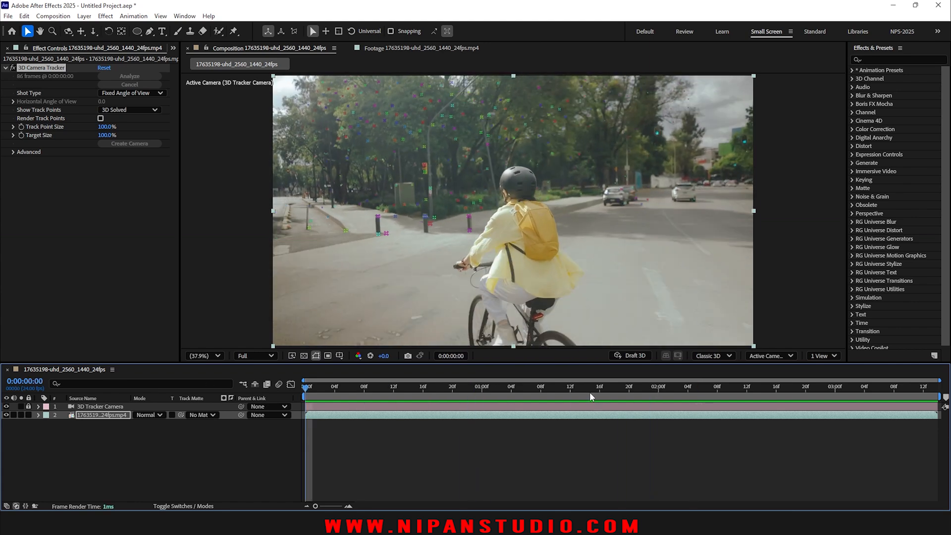
{"action": "left_click_drag", "start_coordinate": [589, 396], "coordinate": [689, 389]}
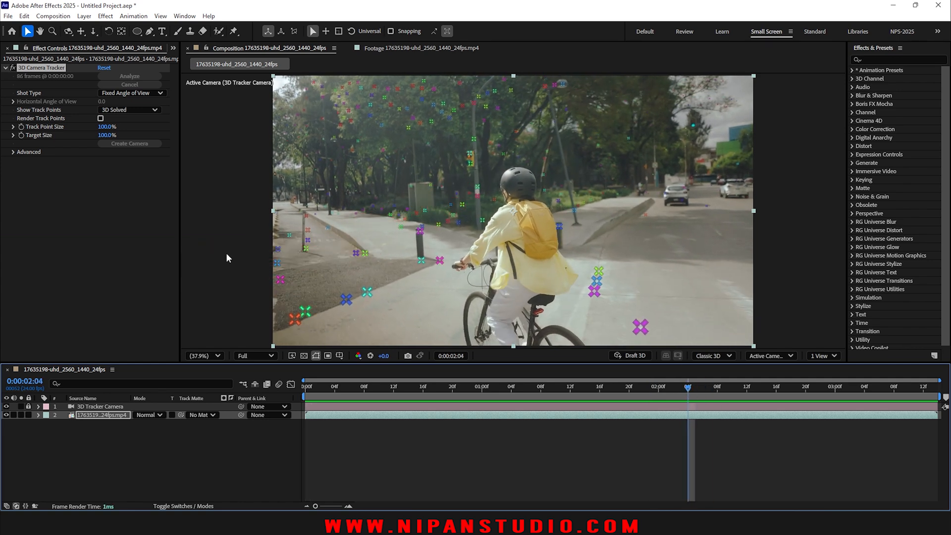
- Select six track points spread around the road and sidewalk at 0:00:02:04 and create a solid on their plane
{"action": "left_click", "coordinate": [279, 252]}
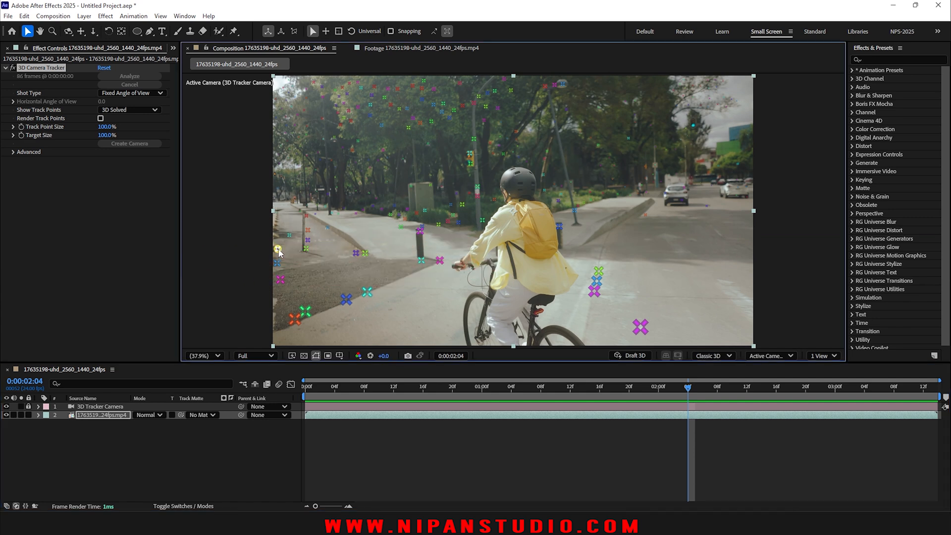
{"action": "left_click", "coordinate": [391, 215], "text": "shift"}
{"action": "left_click", "coordinate": [618, 194], "text": "shift"}
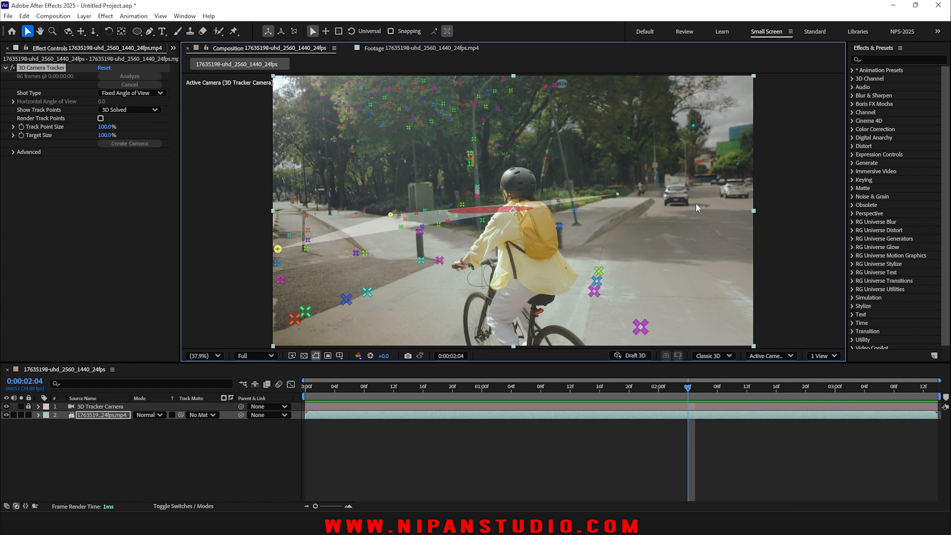
{"action": "left_click", "coordinate": [707, 205], "text": "shift"}
{"action": "left_click", "coordinate": [642, 328], "text": "shift"}
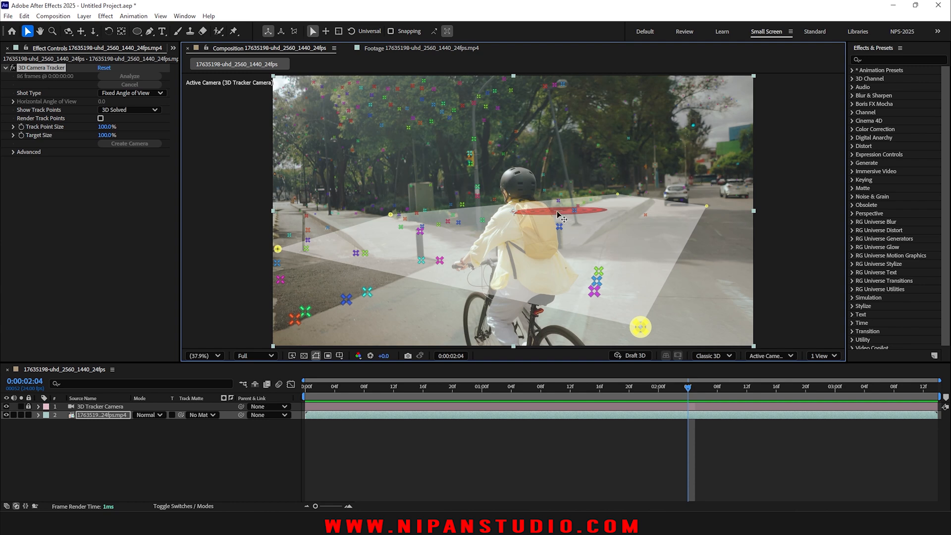
{"action": "left_click", "coordinate": [295, 320], "text": "shift"}
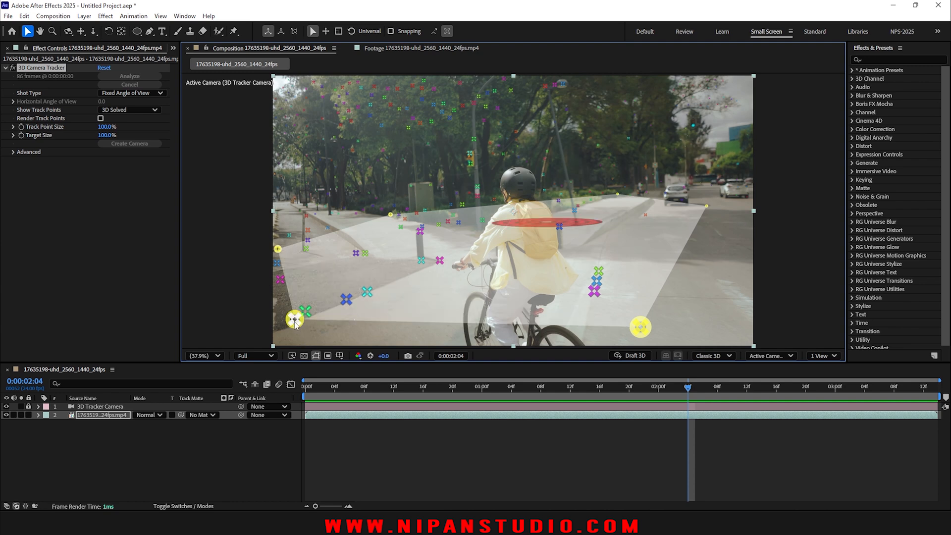
{"action": "right_click", "coordinate": [546, 227]}
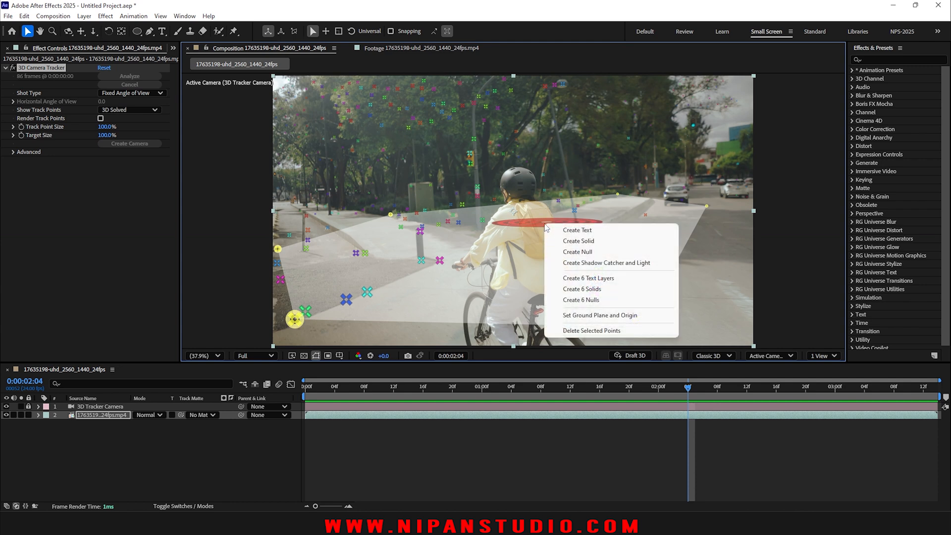
{"action": "left_click", "coordinate": [577, 245]}
{"action": "left_click", "coordinate": [584, 468]}
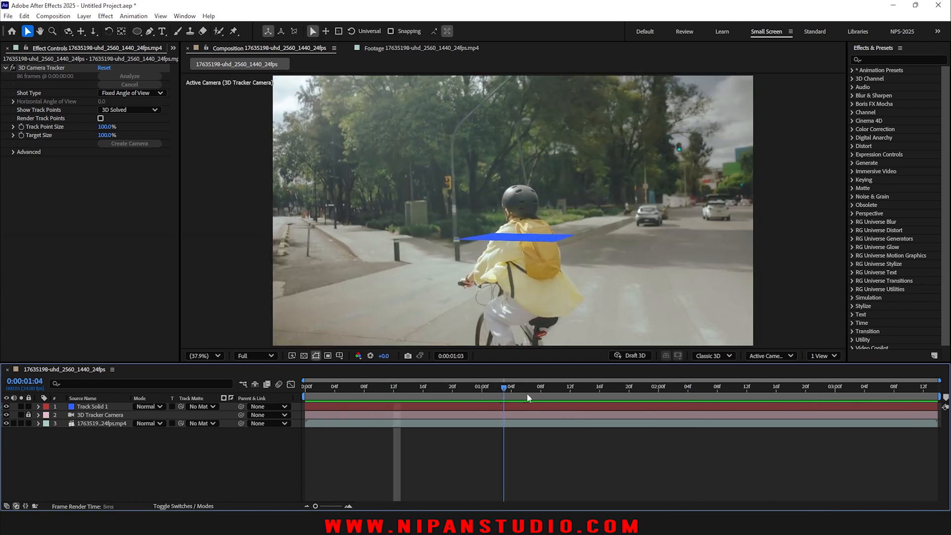
- Enlarge the blue track solid to span the road, and play and scrub the shot to check that it sticks to the ground
{"action": "left_click", "coordinate": [88, 407]}
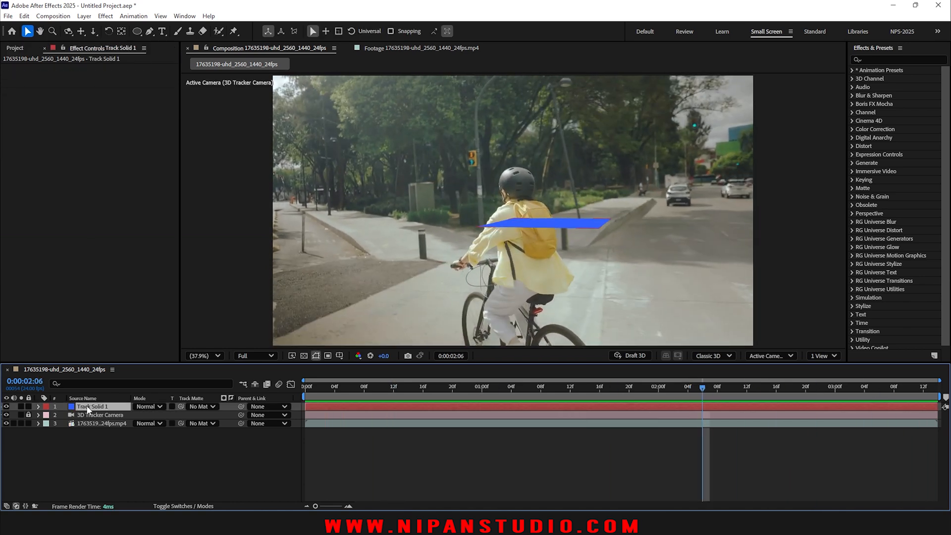
{"action": "left_click_drag", "start_coordinate": [598, 230], "coordinate": [792, 329]}
{"action": "key", "text": "space"}
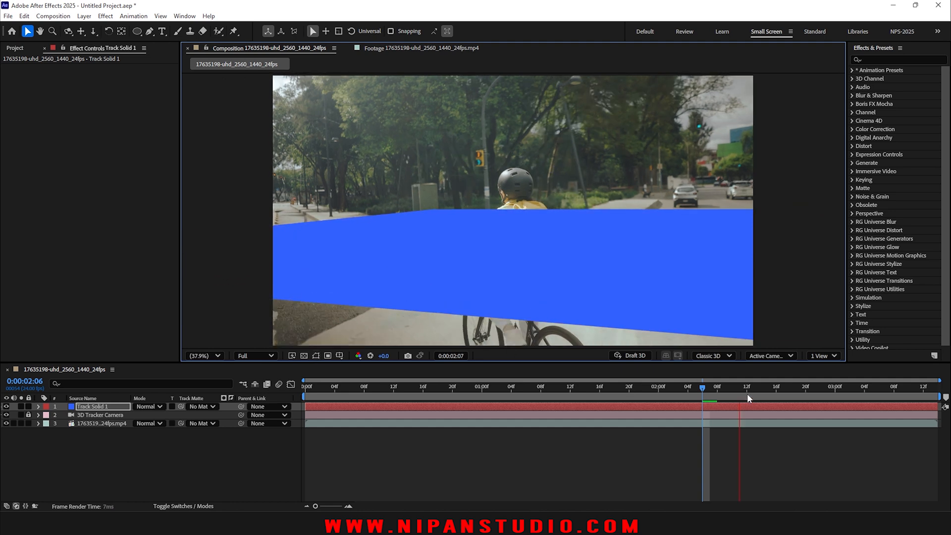
{"action": "key", "text": "space"}
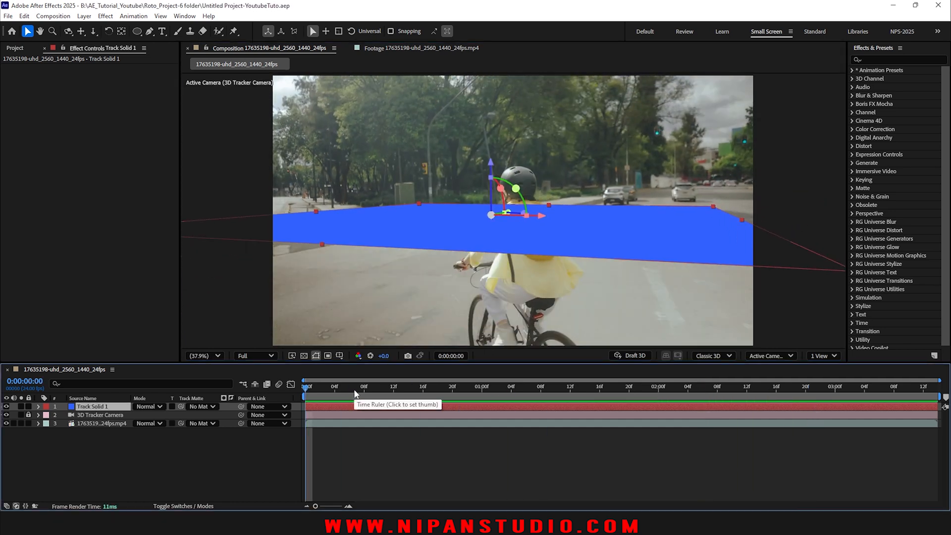
{"action": "left_click_drag", "start_coordinate": [413, 396], "coordinate": [518, 392]}
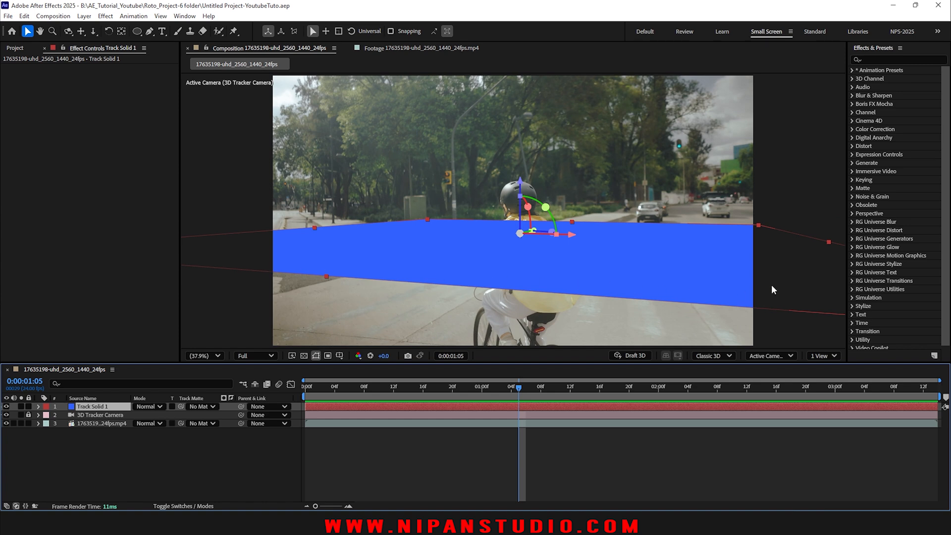
{"action": "left_click_drag", "start_coordinate": [548, 388], "coordinate": [673, 389]}
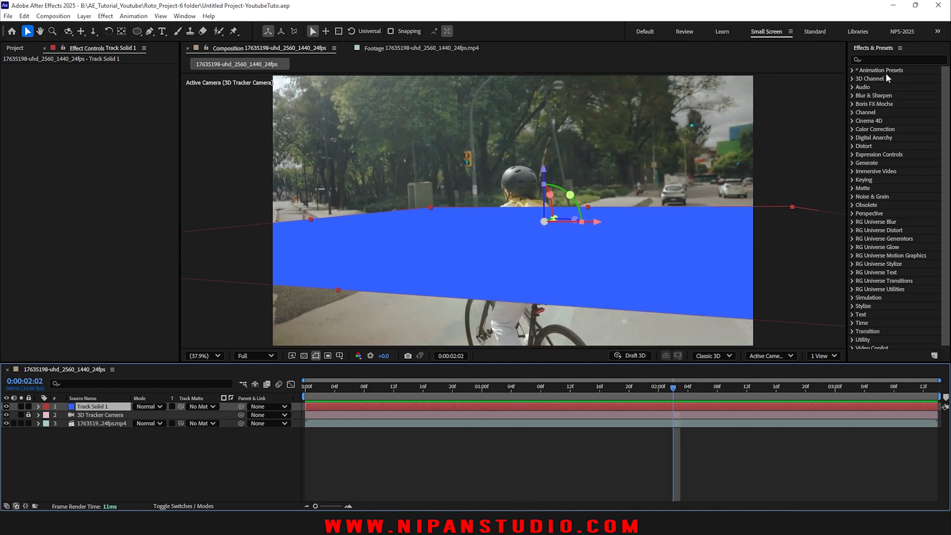
- Apply the Grid effect to the track solid, extend the solid toward the foreground, and set the grid anchor to 809.0,777.0
{"action": "left_click", "coordinate": [877, 60]}
{"action": "type", "text": "grid"}
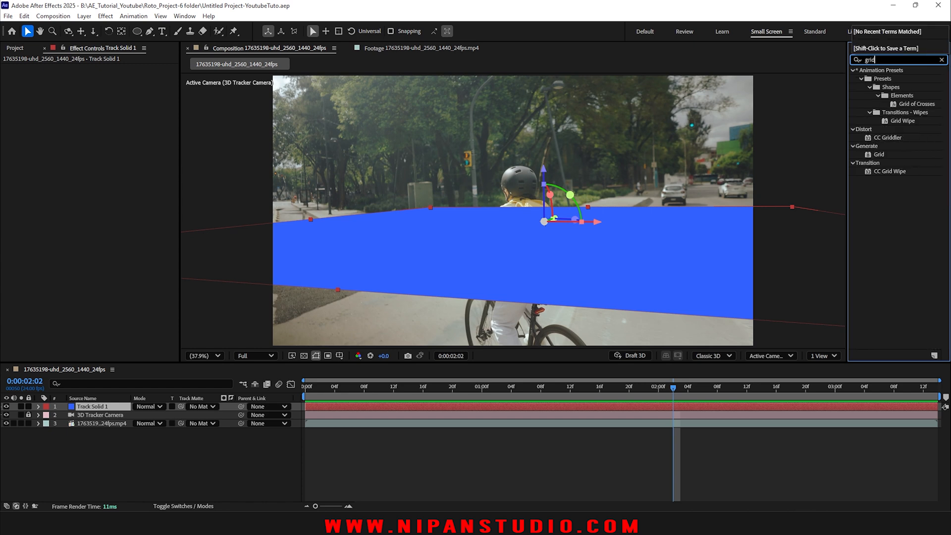
{"action": "left_click_drag", "start_coordinate": [879, 154], "coordinate": [673, 407]}
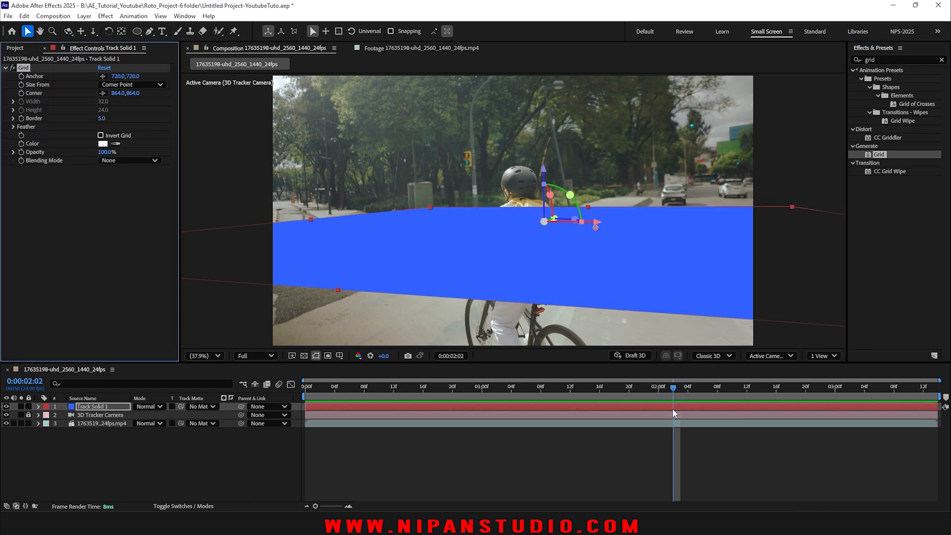
{"action": "left_click_drag", "start_coordinate": [337, 290], "coordinate": [263, 356]}
{"action": "left_click_drag", "start_coordinate": [122, 77], "coordinate": [159, 76]}
- Play and scrub the shot to check that the grid stays locked to the road, stopping at 0:00:01:18
{"action": "key", "text": "space"}
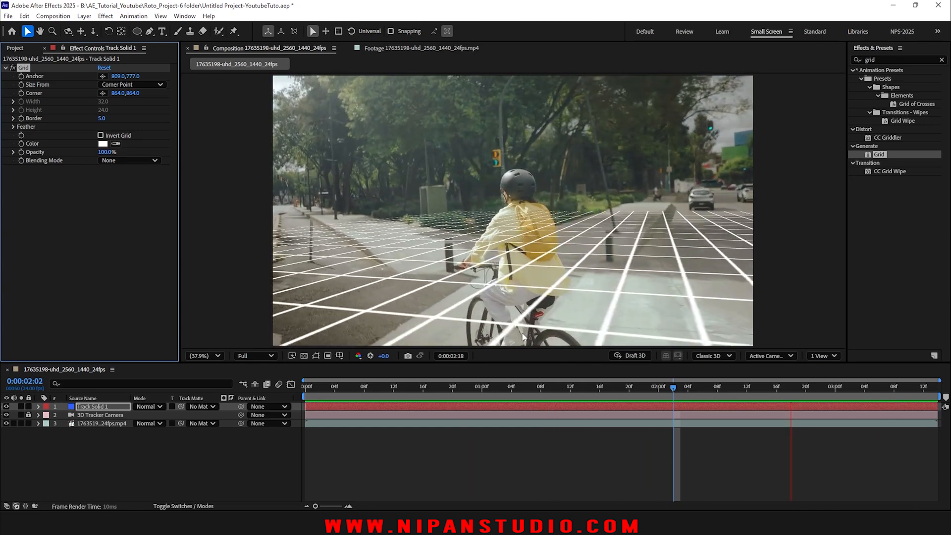
{"action": "key", "text": "space"}
{"action": "left_click_drag", "start_coordinate": [836, 390], "coordinate": [452, 391]}
{"action": "key", "text": "Home"}
{"action": "key", "text": "Home"}
{"action": "left_click", "coordinate": [409, 444]}
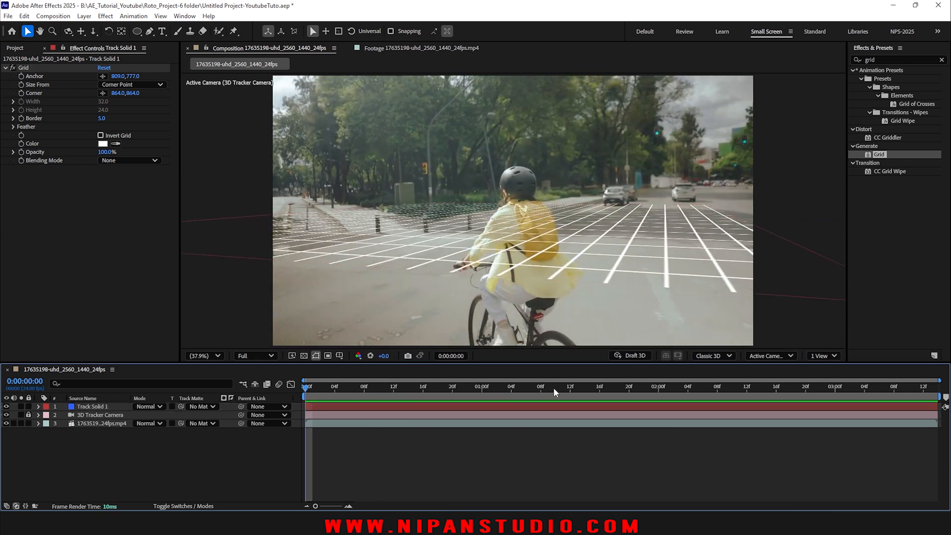
{"action": "left_click_drag", "start_coordinate": [554, 387], "coordinate": [702, 390]}
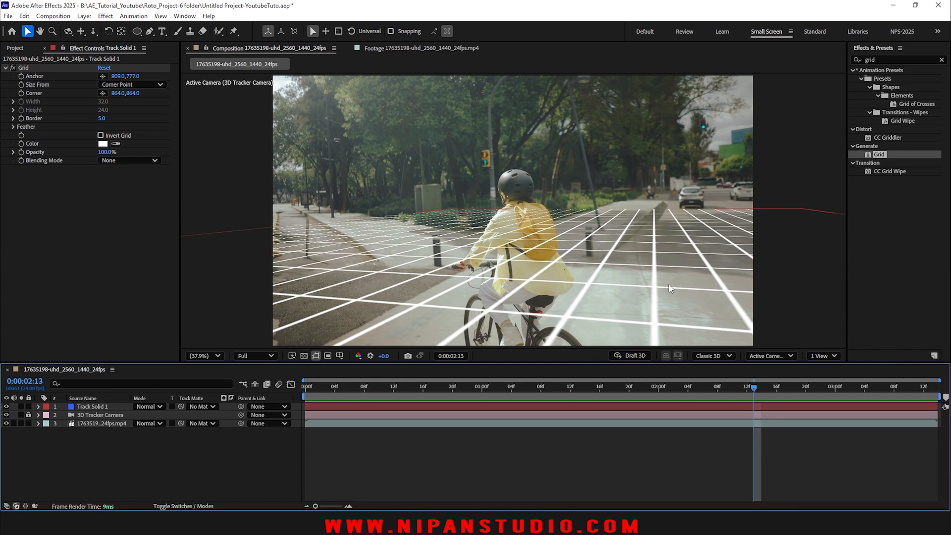
{"action": "left_click_drag", "start_coordinate": [750, 387], "coordinate": [798, 391]}
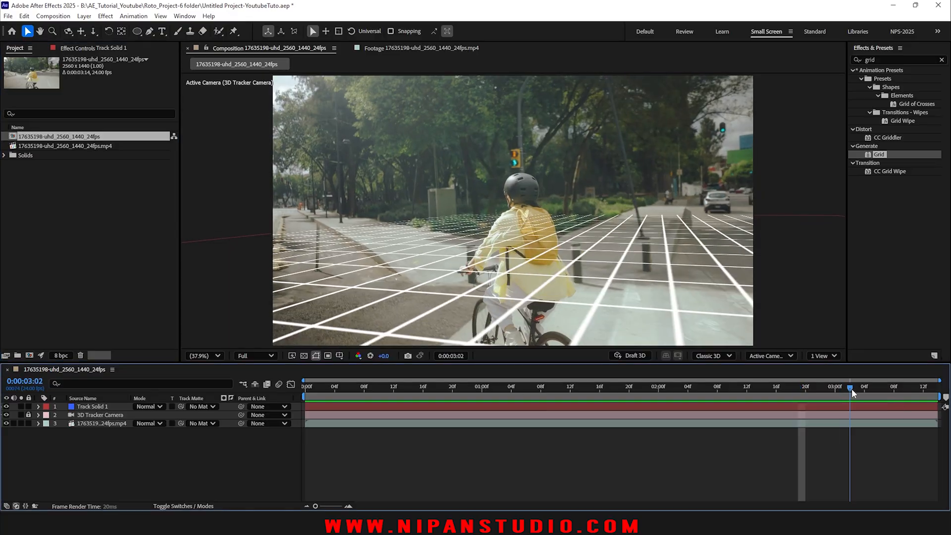
{"action": "left_click_drag", "start_coordinate": [851, 388], "coordinate": [611, 395]}
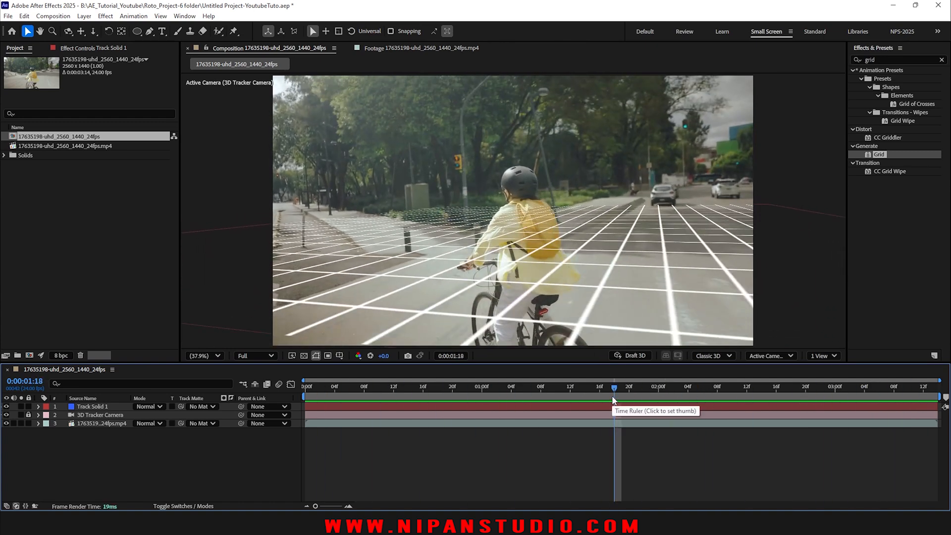
- Import the six JPG images from the Assets folder in AE_Tutorial_Youtube
{"action": "key", "text": "ctrl+i"}
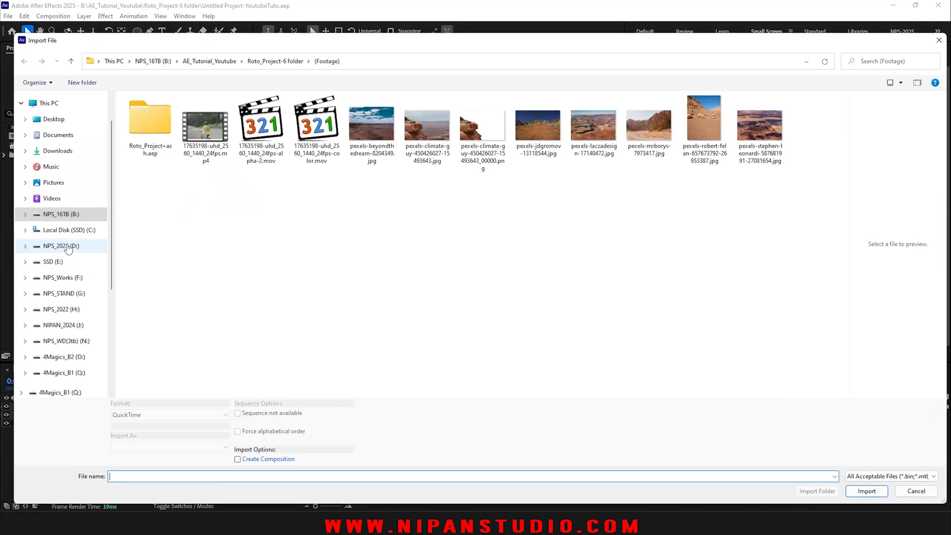
{"action": "left_click", "coordinate": [273, 61]}
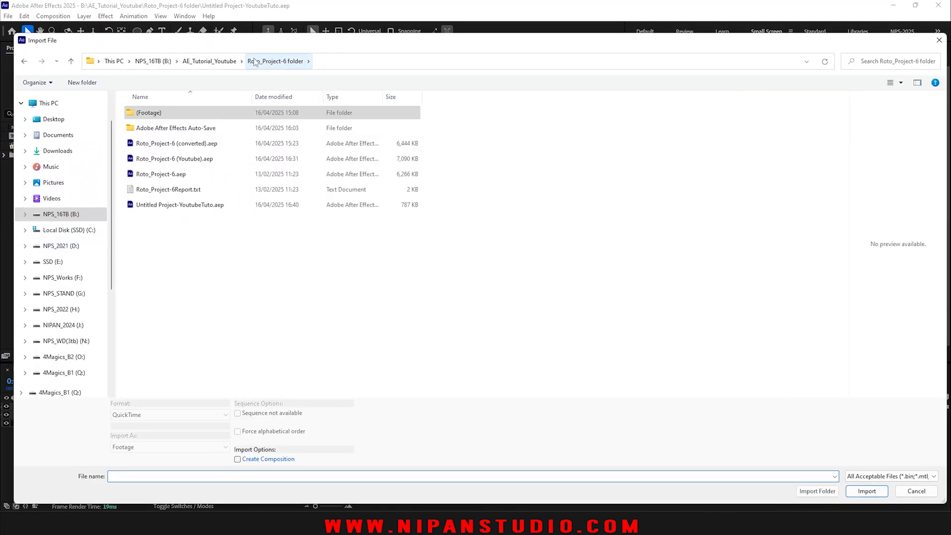
{"action": "left_click", "coordinate": [213, 61]}
{"action": "left_click", "coordinate": [165, 117]}
{"action": "double_click", "coordinate": [165, 117]}
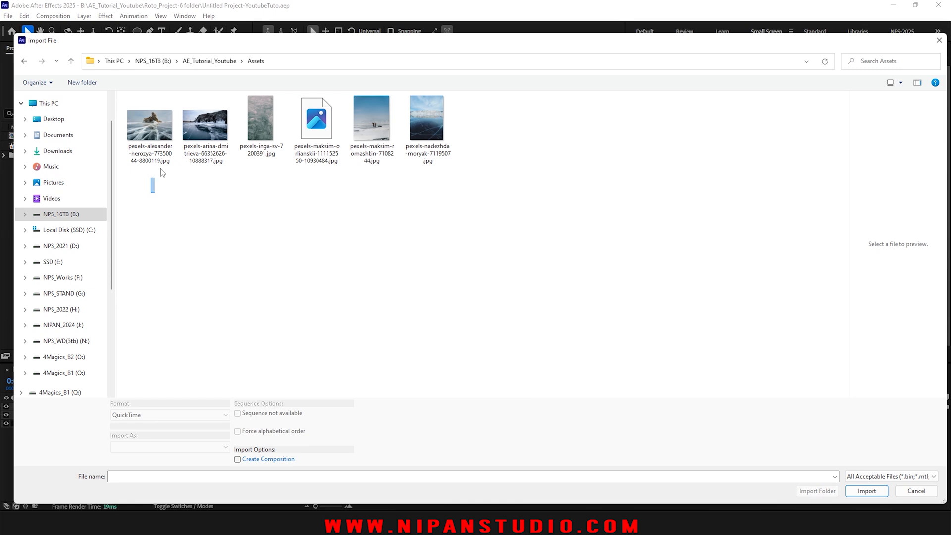
{"action": "left_click_drag", "start_coordinate": [154, 188], "coordinate": [285, 97]}
{"action": "key", "text": "Return"}
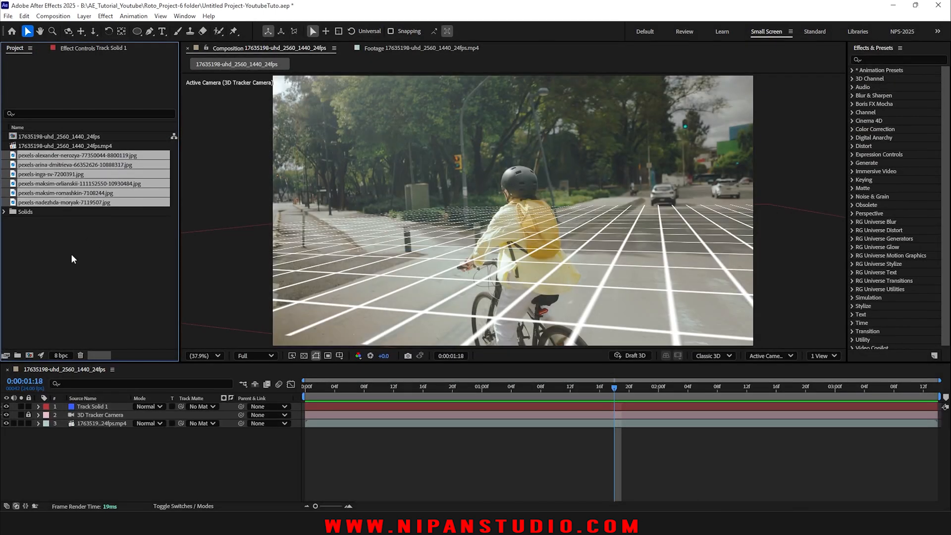
- Preview the imported still images one by one, ending on the portrait ice-texture image 7200391.jpg
{"action": "left_click", "coordinate": [15, 202]}
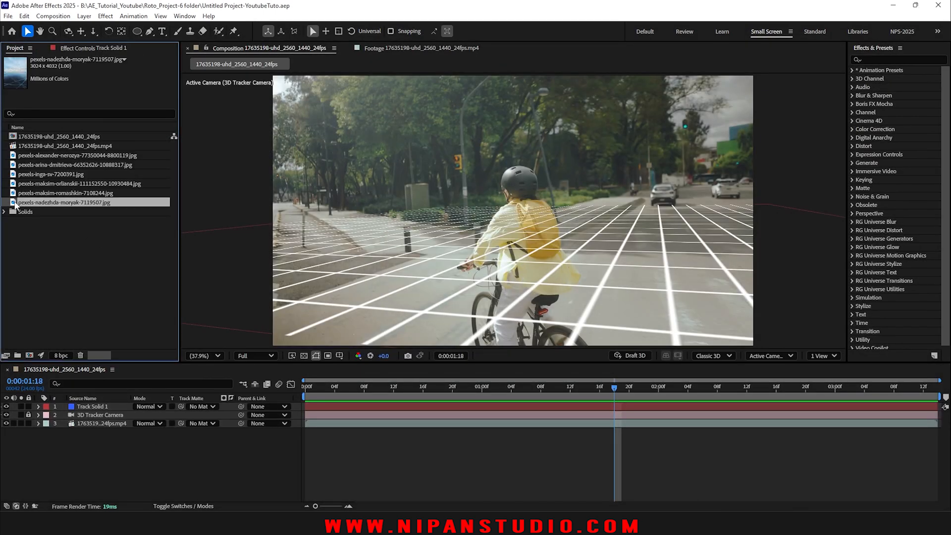
{"action": "double_click", "coordinate": [14, 202]}
{"action": "double_click", "coordinate": [18, 192]}
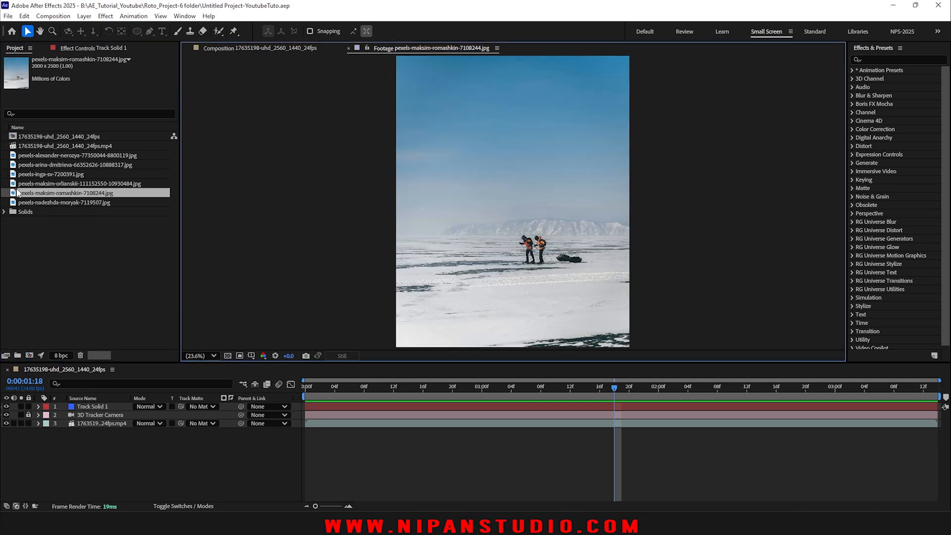
{"action": "double_click", "coordinate": [20, 184]}
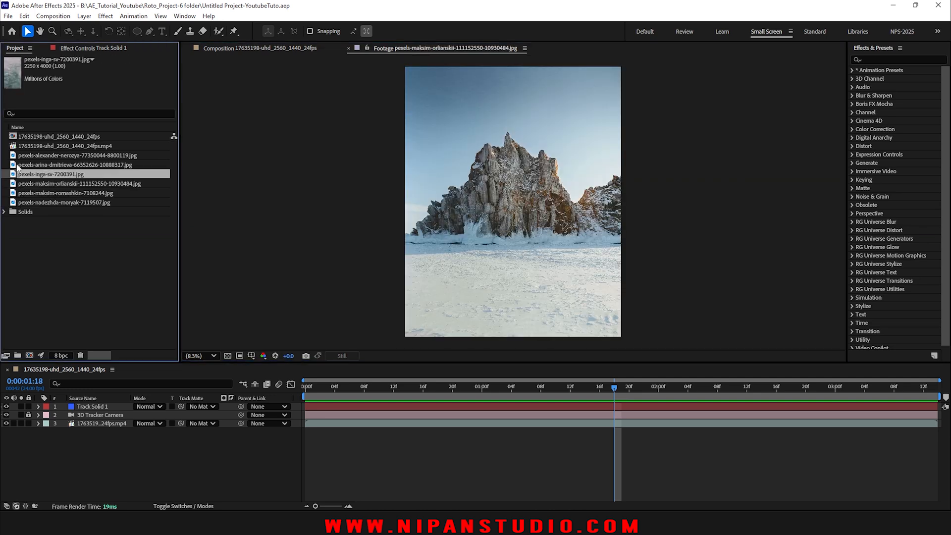
{"action": "left_click", "coordinate": [14, 165]}
{"action": "double_click", "coordinate": [14, 174]}
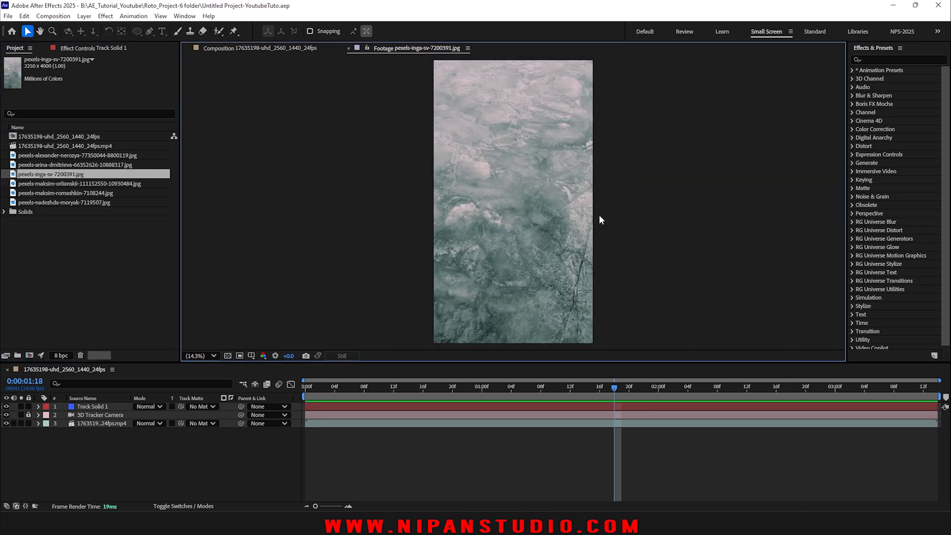
{"action": "scroll", "coordinate": [596, 216], "scroll_direction": "up", "scroll_amount": 3}
{"action": "scroll", "coordinate": [540, 245], "scroll_direction": "down", "scroll_amount": 3}
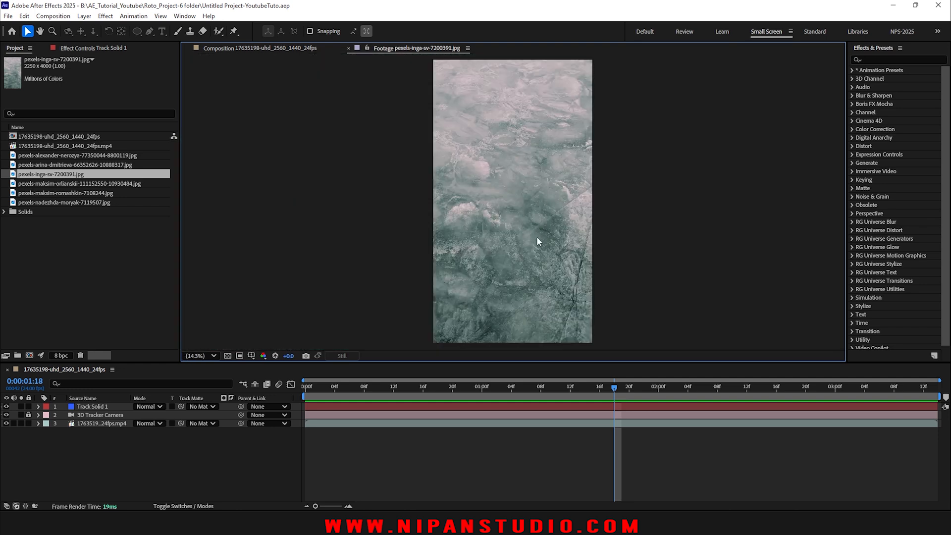
{"action": "scroll", "coordinate": [521, 202], "scroll_direction": "up", "scroll_amount": 3}
{"action": "scroll", "coordinate": [521, 202], "scroll_direction": "down", "scroll_amount": 3}
- Duplicate the Track Solid 1 layer at 0:00:01:21, hide and lock the lower copy, and lock the street footage layer
{"action": "left_click_drag", "start_coordinate": [617, 388], "coordinate": [637, 390]}
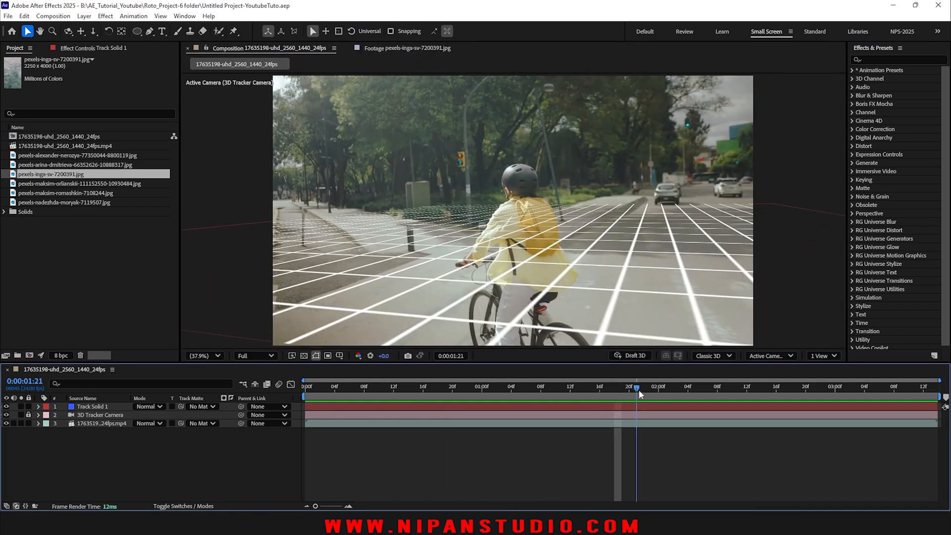
{"action": "left_click", "coordinate": [107, 406]}
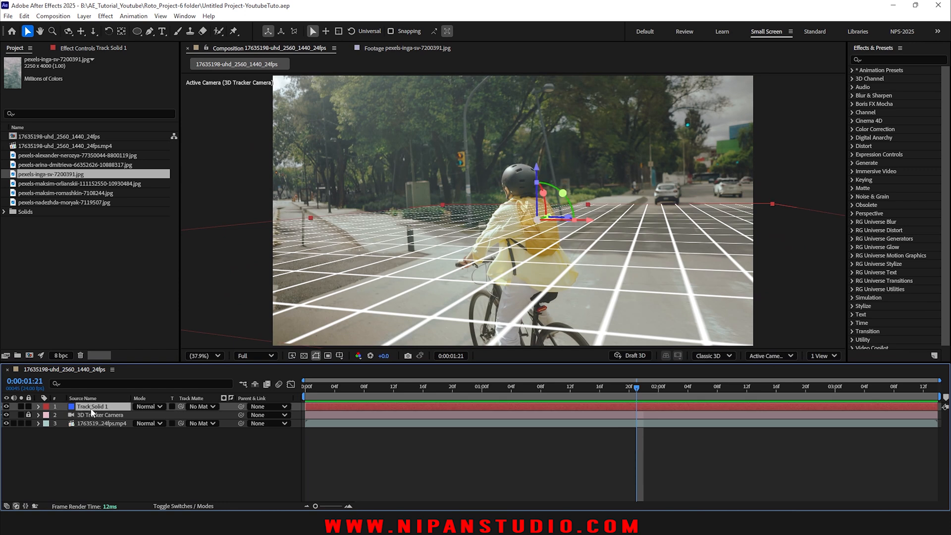
{"action": "key", "text": "ctrl+d"}
{"action": "left_click", "coordinate": [6, 415]}
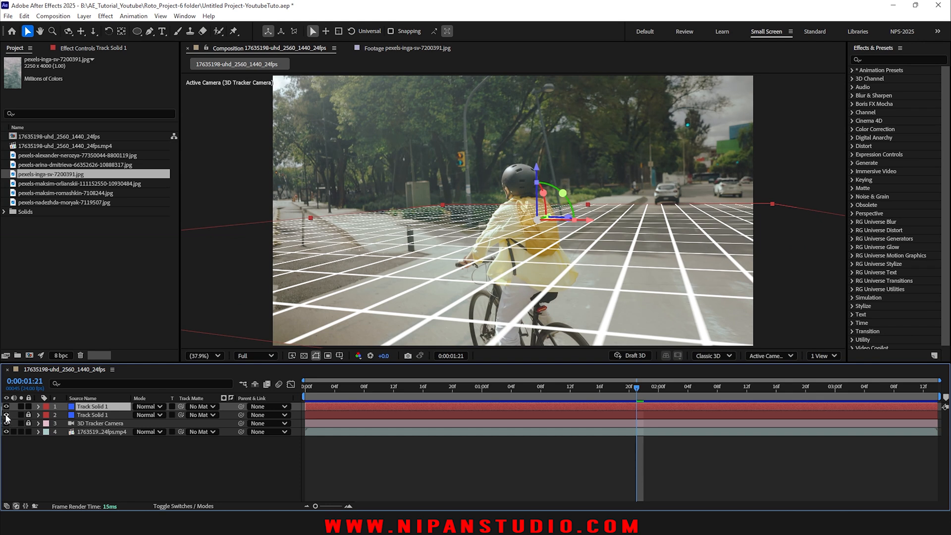
{"action": "left_click", "coordinate": [28, 431]}
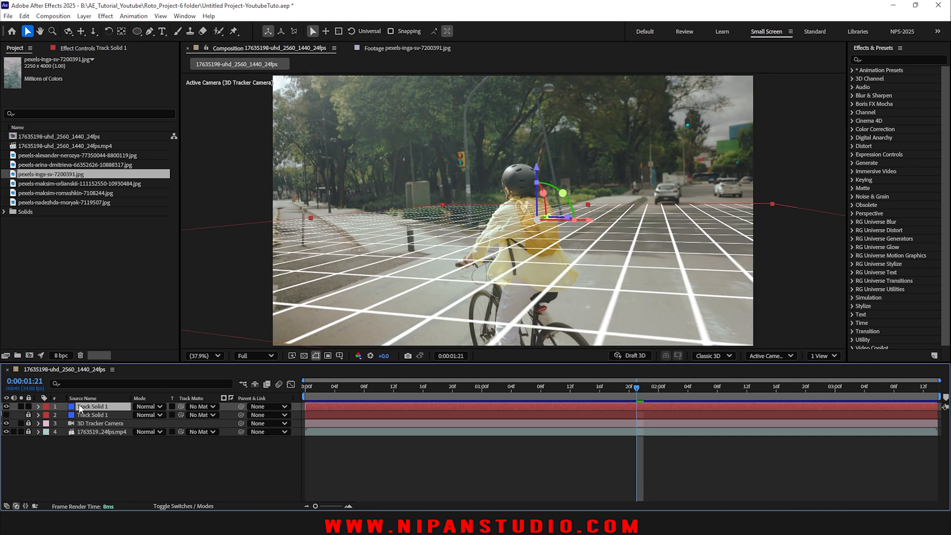
- Replace the upper Track Solid 1 layer's source with the ice-texture image 7200391.jpg and delete its Grid effect
{"action": "left_click", "coordinate": [39, 177]}
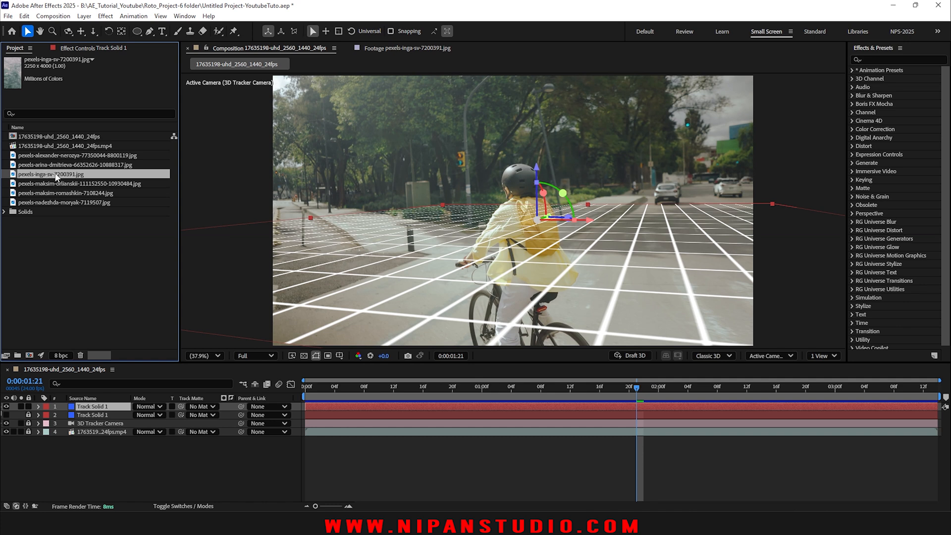
{"action": "left_click", "coordinate": [87, 405]}
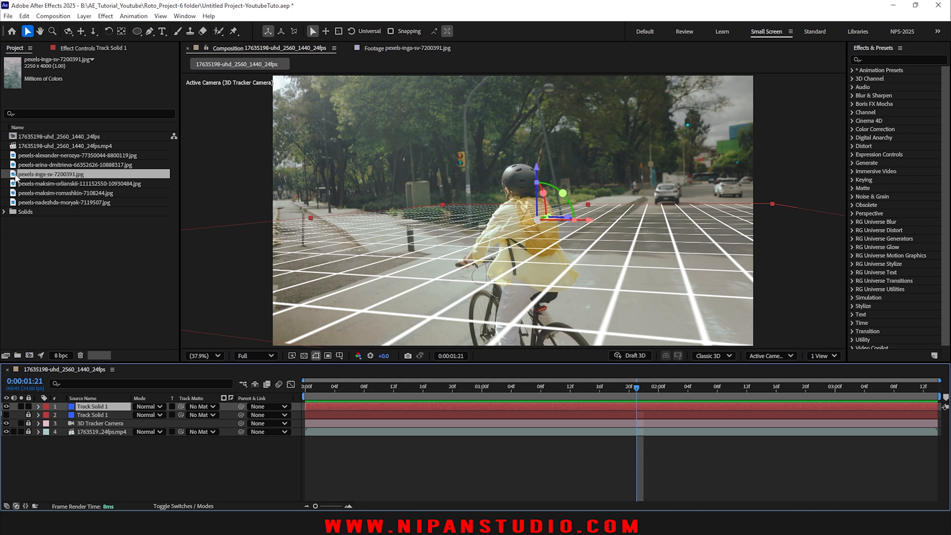
{"action": "left_click_drag", "start_coordinate": [16, 176], "coordinate": [85, 405]}
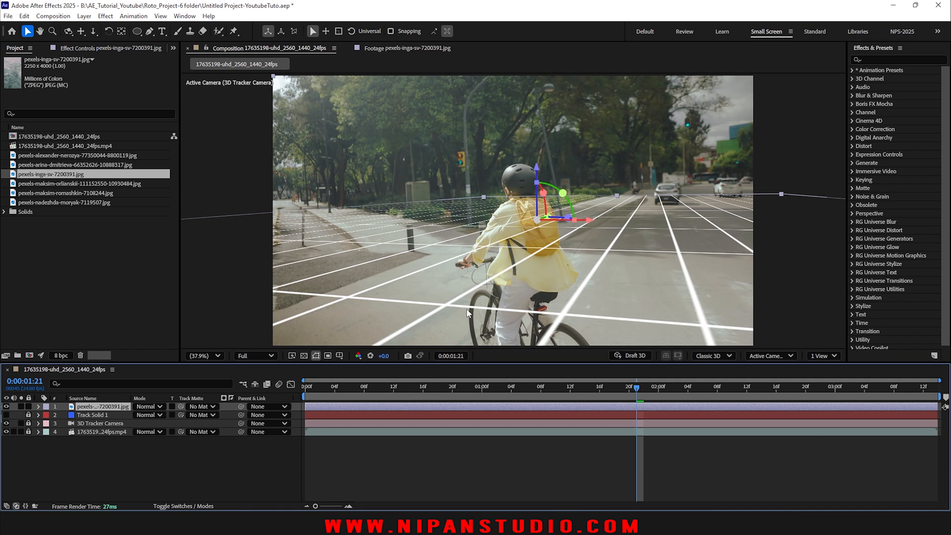
{"action": "left_click", "coordinate": [111, 48]}
{"action": "left_click", "coordinate": [24, 68]}
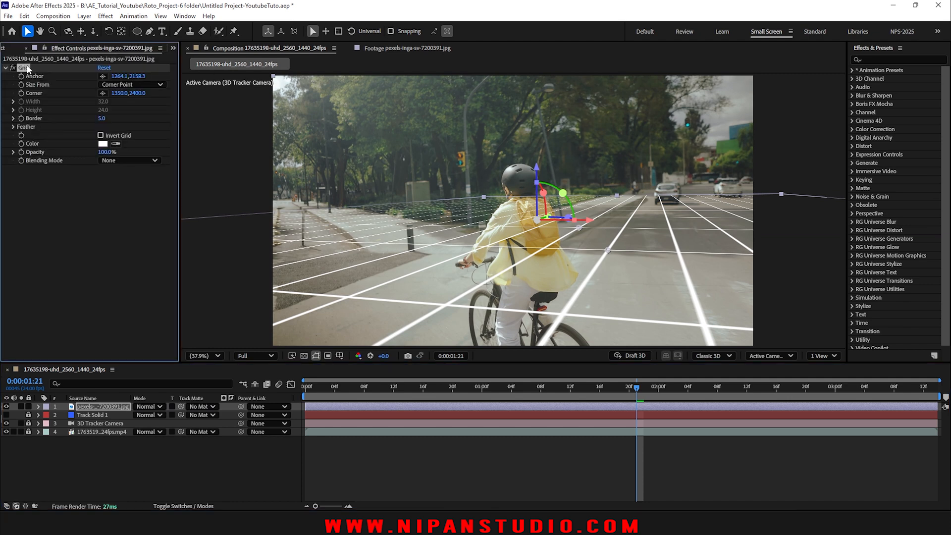
{"action": "key", "text": "Delete"}
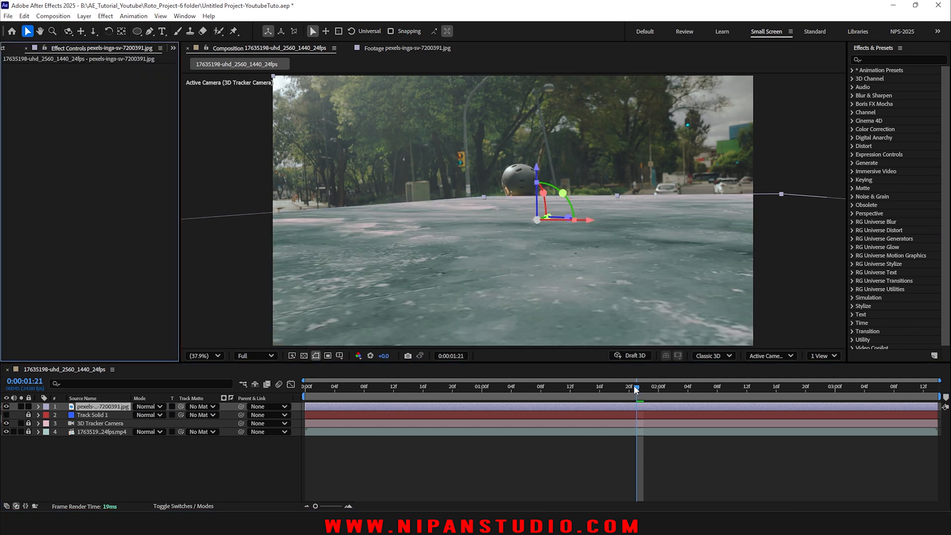
- Play and scrub the shot to check that the ice ground sticks to the road, stopping at 0:00:01:15
{"action": "left_click_drag", "start_coordinate": [648, 392], "coordinate": [243, 392]}
{"action": "mouse_move", "coordinate": [599, 194]}
{"action": "left_mouse_down"}
{"action": "mouse_move", "coordinate": [591, 207]}
{"action": "mouse_move", "coordinate": [604, 202]}
{"action": "left_mouse_up"}
{"action": "key", "text": "space"}
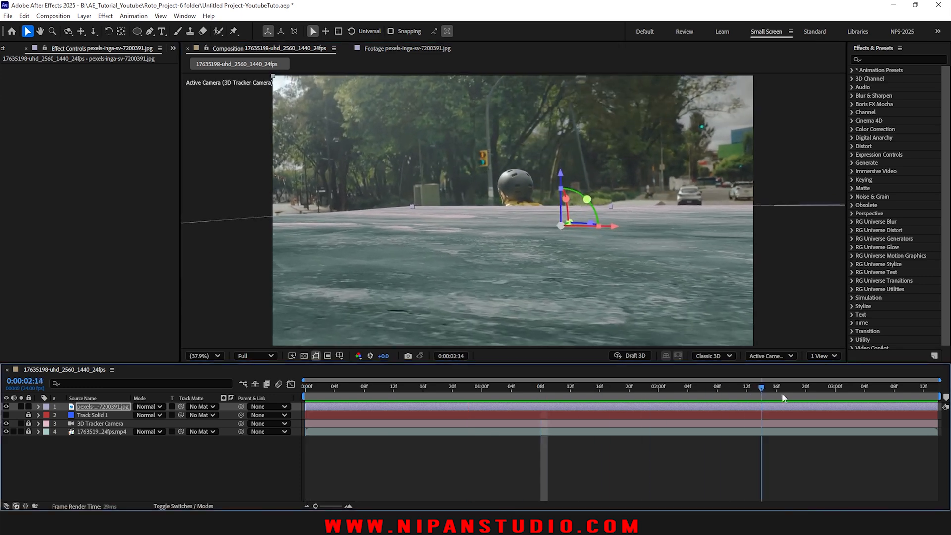
{"action": "key", "text": "space"}
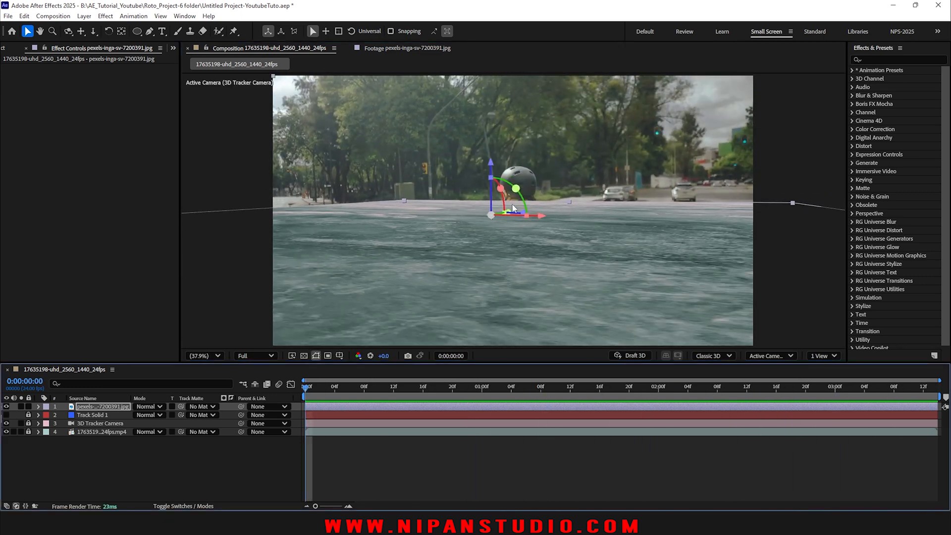
{"action": "left_click_drag", "start_coordinate": [346, 388], "coordinate": [305, 391]}
{"action": "left_click", "coordinate": [592, 387]}
- Undo a trial sideways move of the ice layer and shift its texture by setting the Anchor Point to 1464.0,2000.0,0.0
{"action": "left_click_drag", "start_coordinate": [577, 223], "coordinate": [354, 221]}
{"action": "key", "text": "ctrl+z"}
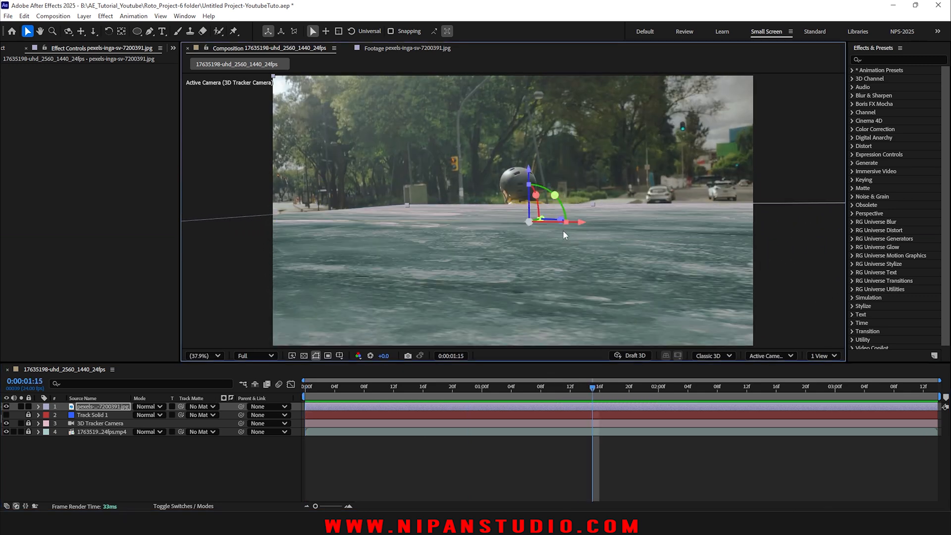
{"action": "left_click", "coordinate": [76, 407]}
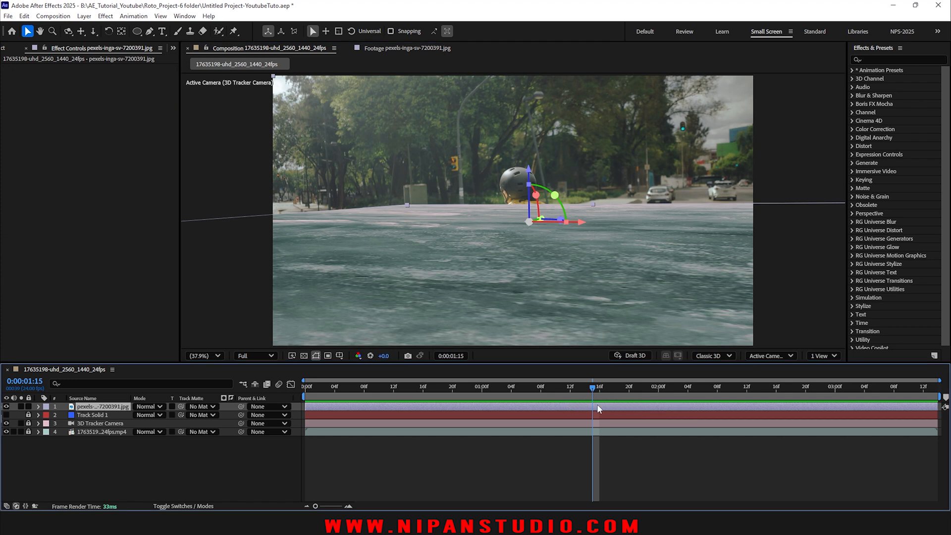
{"action": "key", "text": "a"}
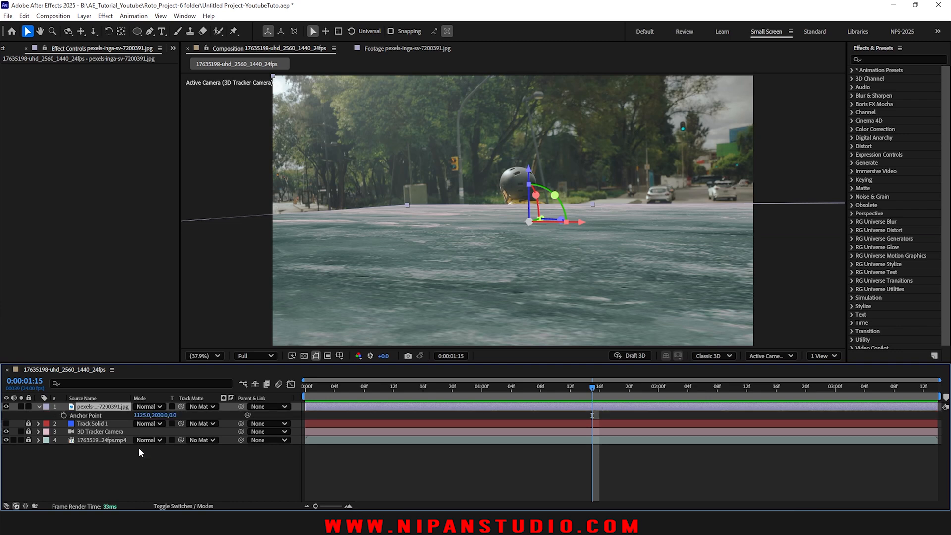
{"action": "left_click_drag", "start_coordinate": [143, 415], "coordinate": [318, 410]}
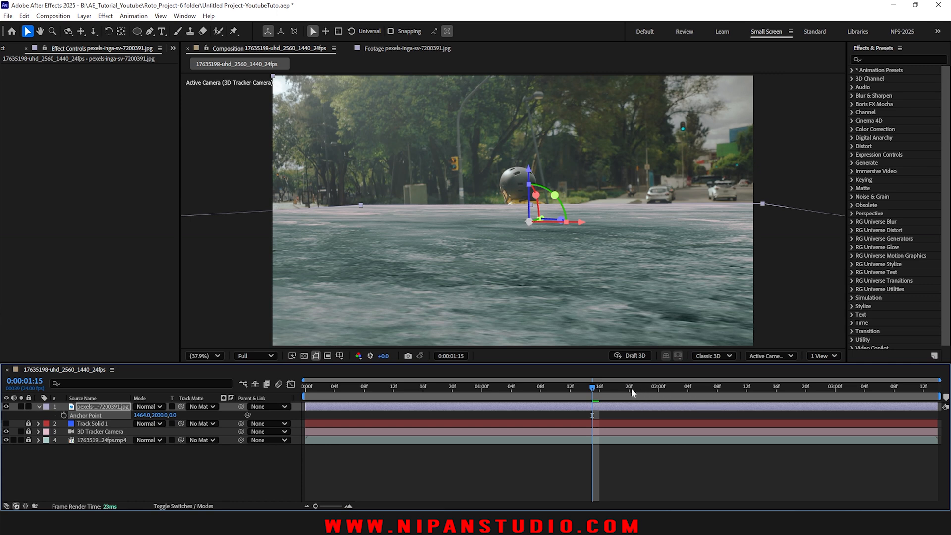
- Scrub through the shot to check the shifted ice ground, save the project, and stop at 0:00:01:10
{"action": "left_click_drag", "start_coordinate": [639, 388], "coordinate": [511, 406]}
{"action": "left_click_drag", "start_coordinate": [561, 387], "coordinate": [297, 391]}
{"action": "left_click", "coordinate": [597, 469]}
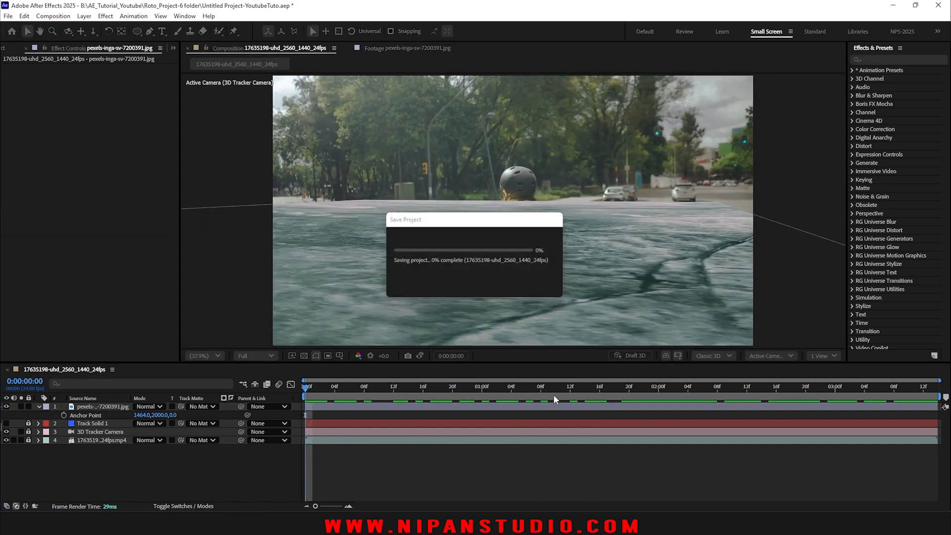
{"action": "left_click", "coordinate": [547, 392]}
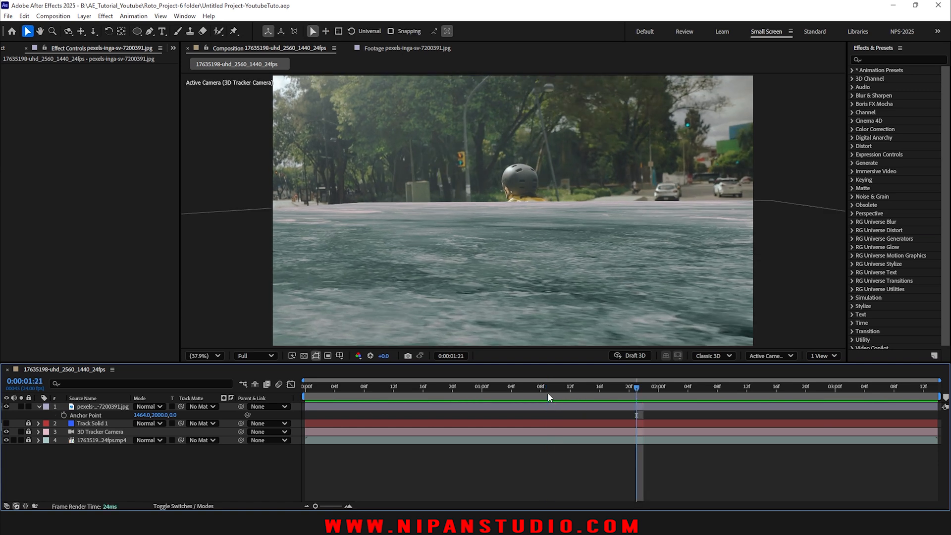
{"action": "mouse_move", "coordinate": [547, 392]}
{"action": "left_mouse_down"}
{"action": "mouse_move", "coordinate": [570, 394]}
{"action": "mouse_move", "coordinate": [293, 388]}
{"action": "mouse_move", "coordinate": [555, 394]}
{"action": "left_mouse_up"}
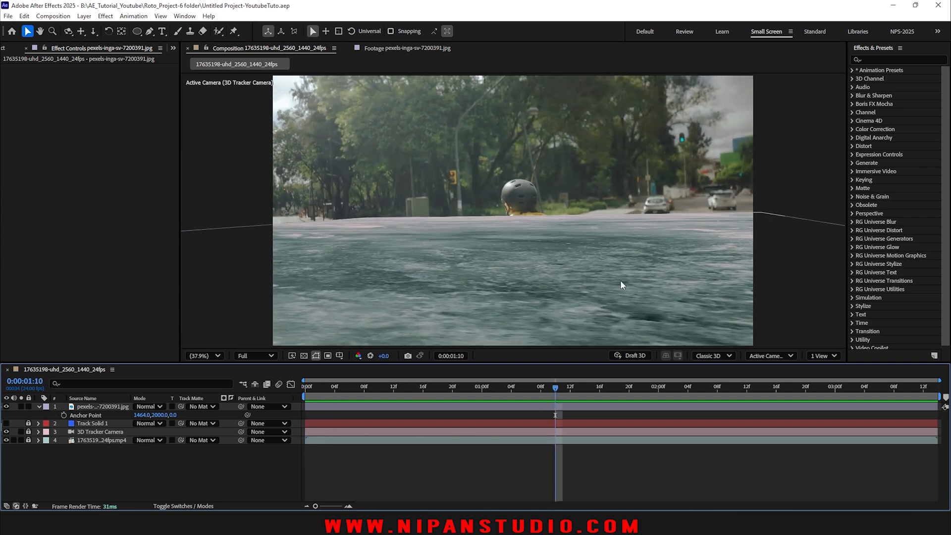
- Solo the street footage layer and scrub through the rider matte clip alpha-2.mov Comp 1.mov
{"action": "left_click", "coordinate": [82, 406]}
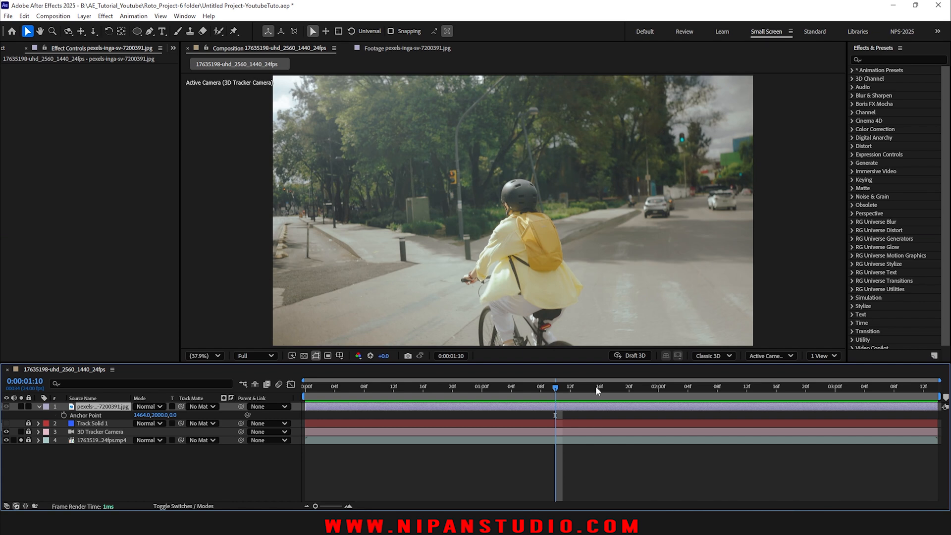
{"action": "left_click_drag", "start_coordinate": [595, 385], "coordinate": [566, 389]}
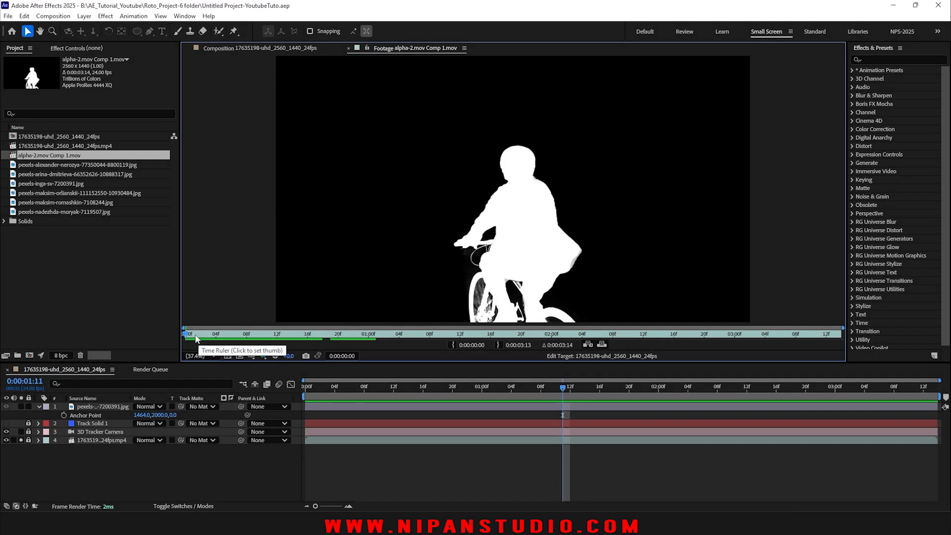
{"action": "left_click_drag", "start_coordinate": [196, 338], "coordinate": [682, 334]}
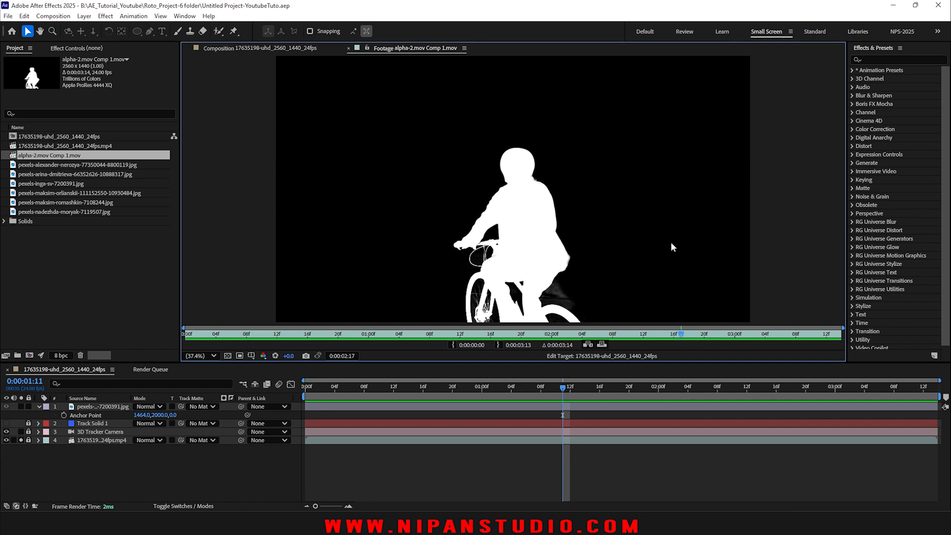
{"action": "left_click_drag", "start_coordinate": [704, 336], "coordinate": [881, 338]}
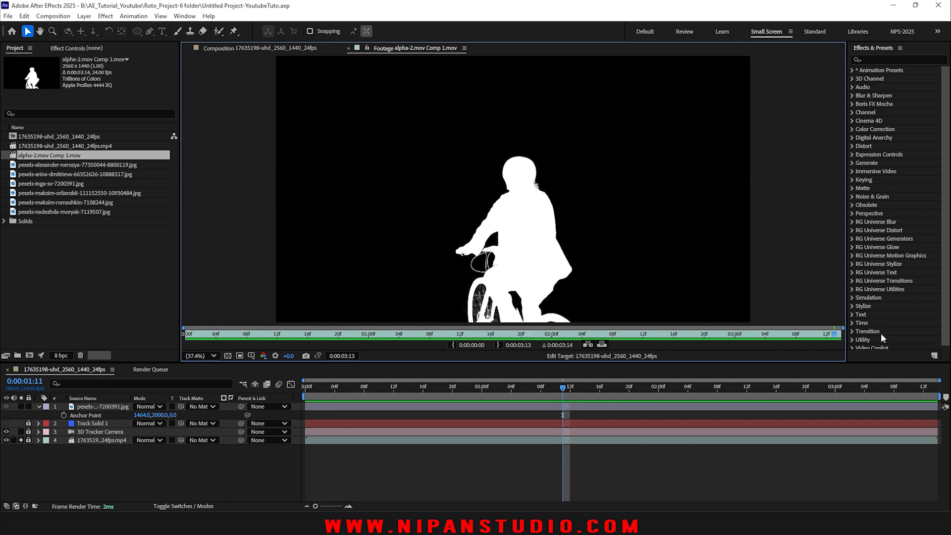
- Place alpha-2.mov Comp 1.mov above the 3D Tracker Camera layer and pre-compose it as alpha-2.mov Comp 1, leaving all attributes
{"action": "left_click_drag", "start_coordinate": [41, 158], "coordinate": [90, 432]}
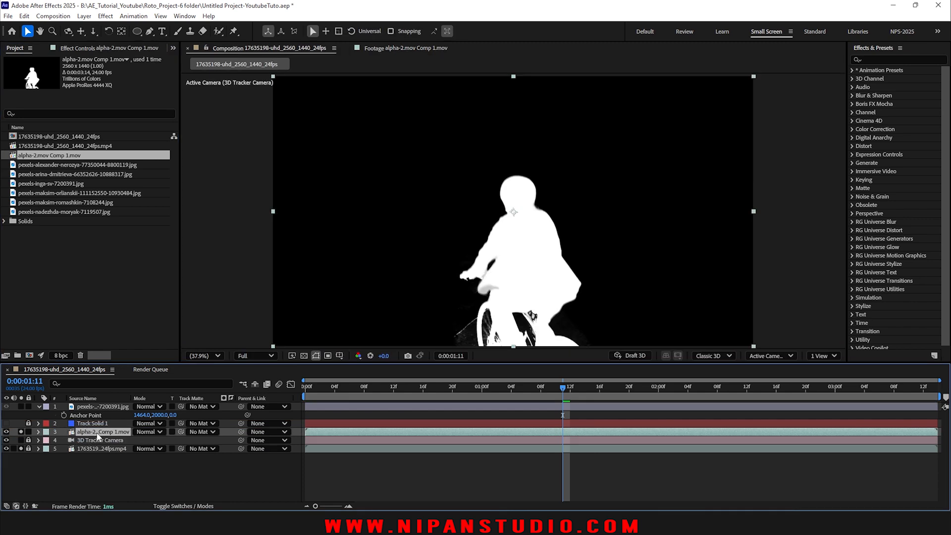
{"action": "key", "text": "ctrl+shift+c"}
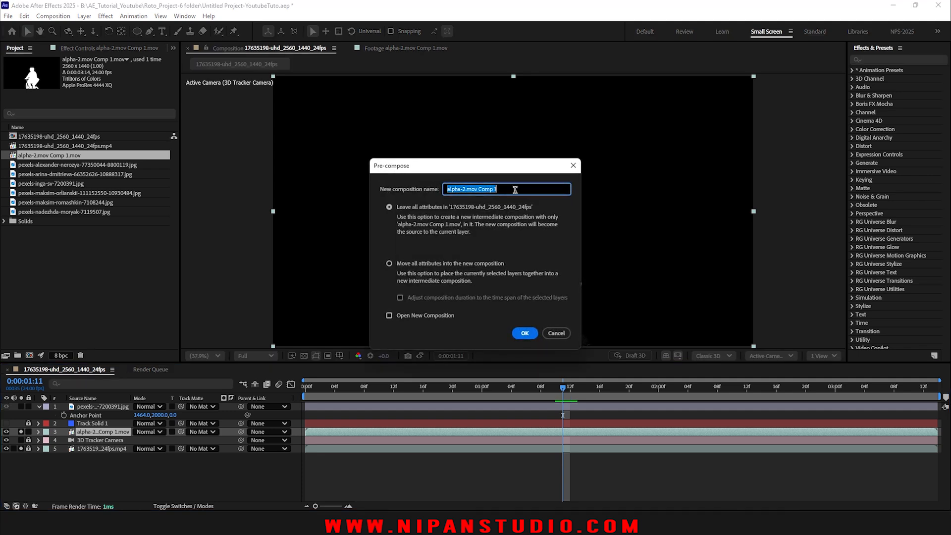
{"action": "left_click", "coordinate": [522, 331]}
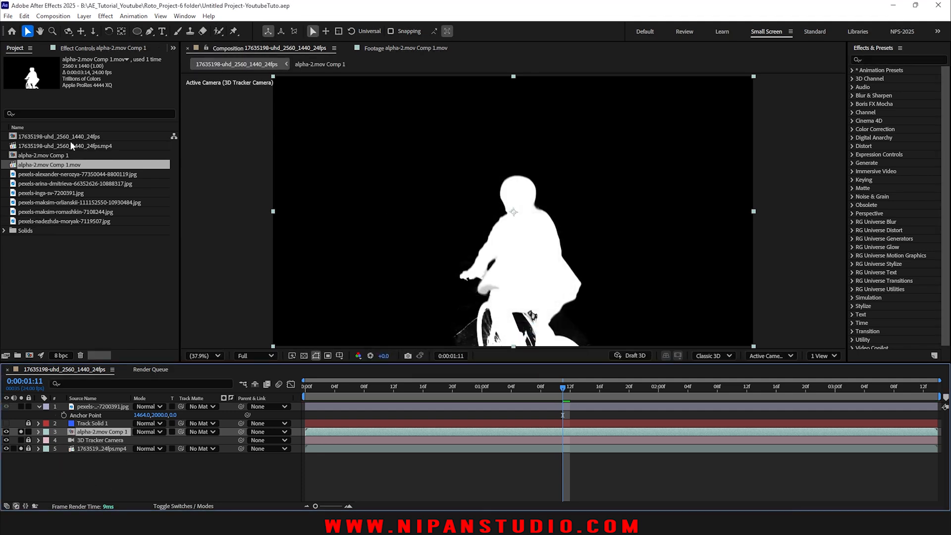
- Add a second copy of the street footage beneath the matte layer, mute its audio, and turn off solo on the original footage
{"action": "left_click", "coordinate": [26, 155]}
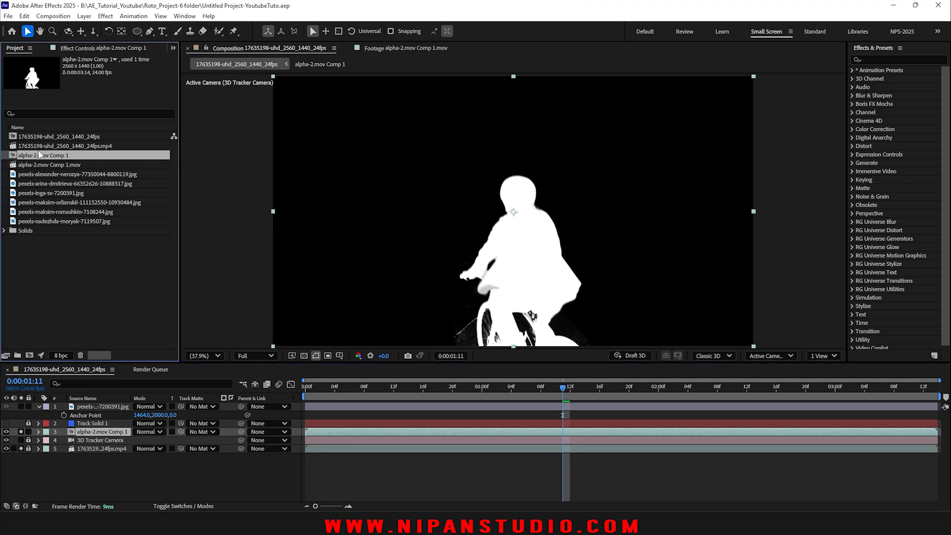
{"action": "left_click", "coordinate": [51, 147]}
{"action": "left_click_drag", "start_coordinate": [56, 148], "coordinate": [36, 437]}
{"action": "left_click", "coordinate": [21, 456]}
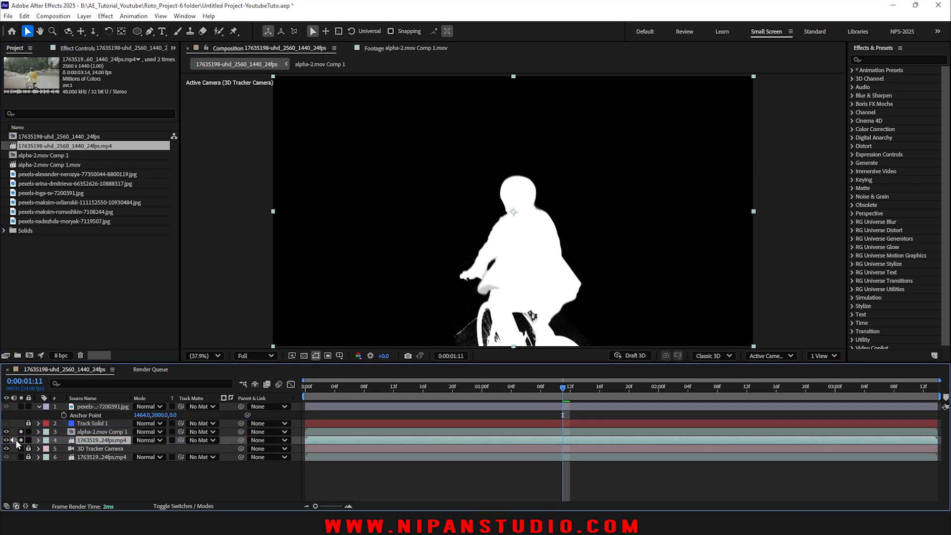
{"action": "left_click", "coordinate": [14, 440]}
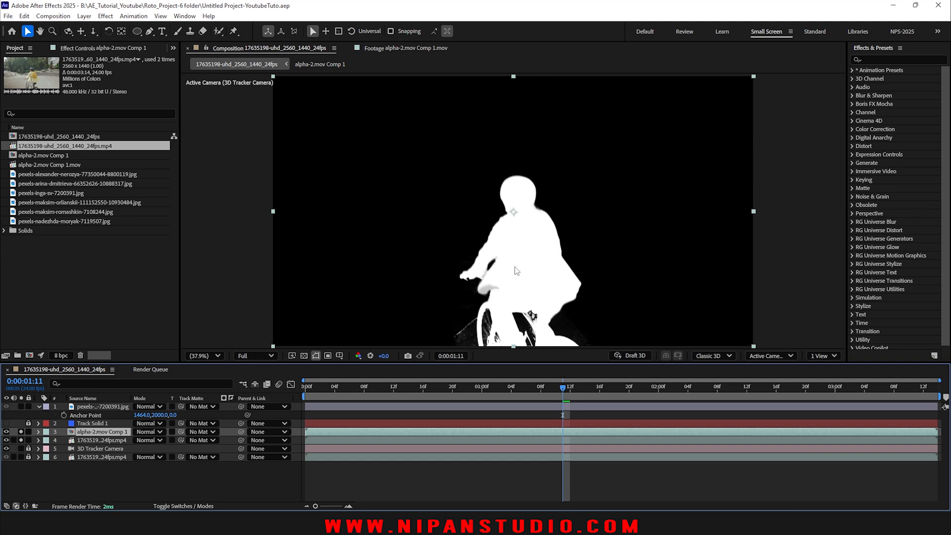
- Assign alpha-2.mov Comp 1 as the track matte of the street footage copy directly beneath it, and switch it to Luma Matte
{"action": "left_click", "coordinate": [97, 439]}
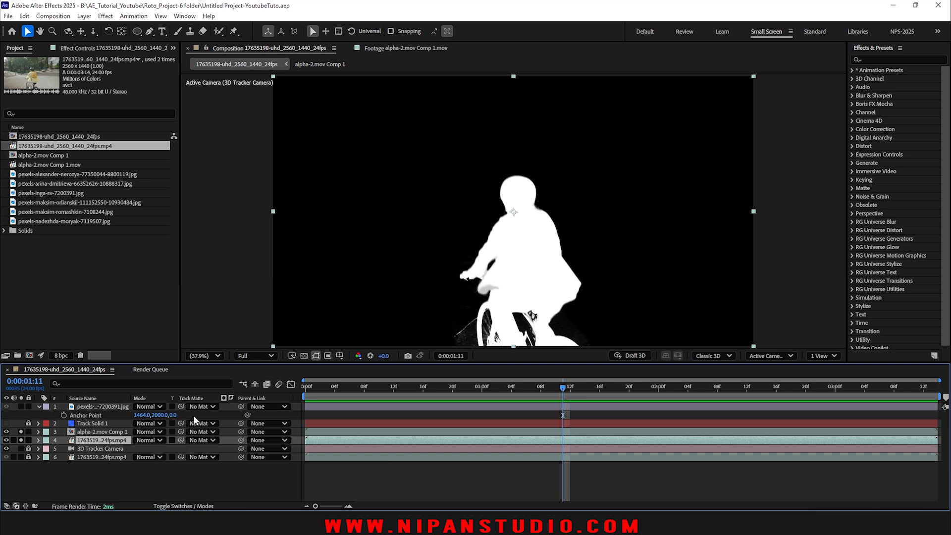
{"action": "key", "text": "F4"}
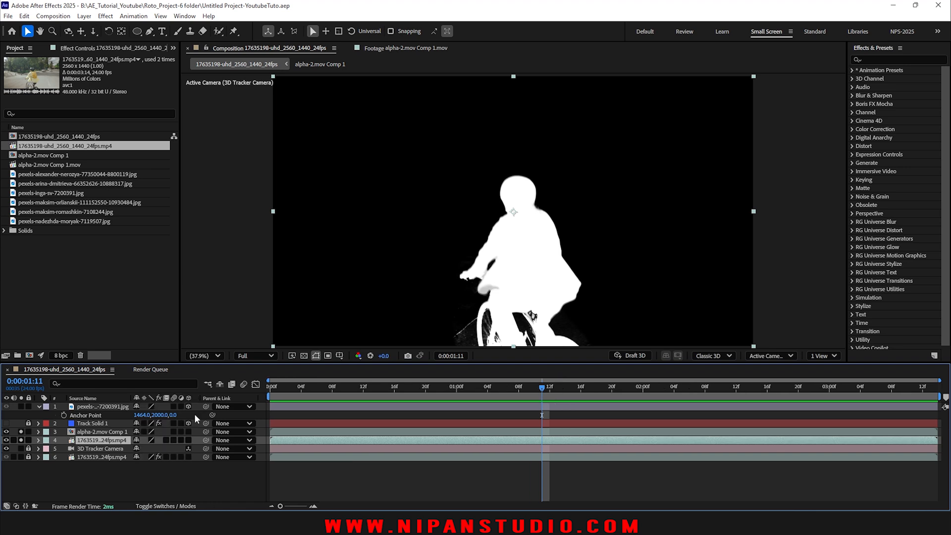
{"action": "key", "text": "F4"}
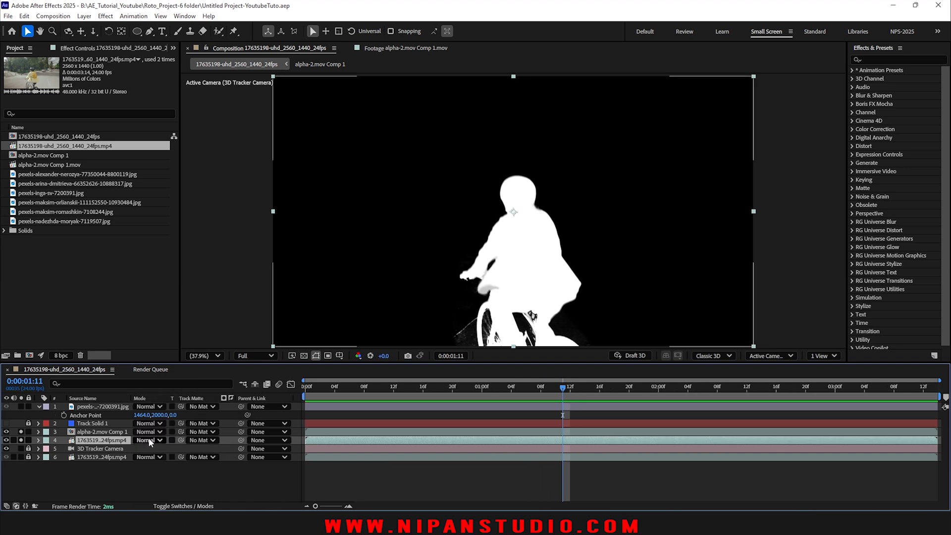
{"action": "left_click_drag", "start_coordinate": [181, 440], "coordinate": [92, 435]}
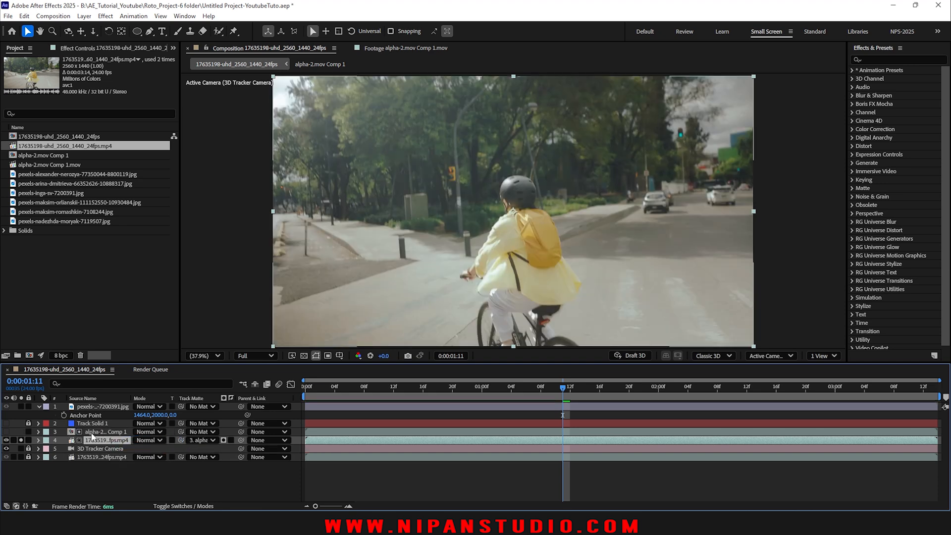
{"action": "left_click", "coordinate": [223, 442]}
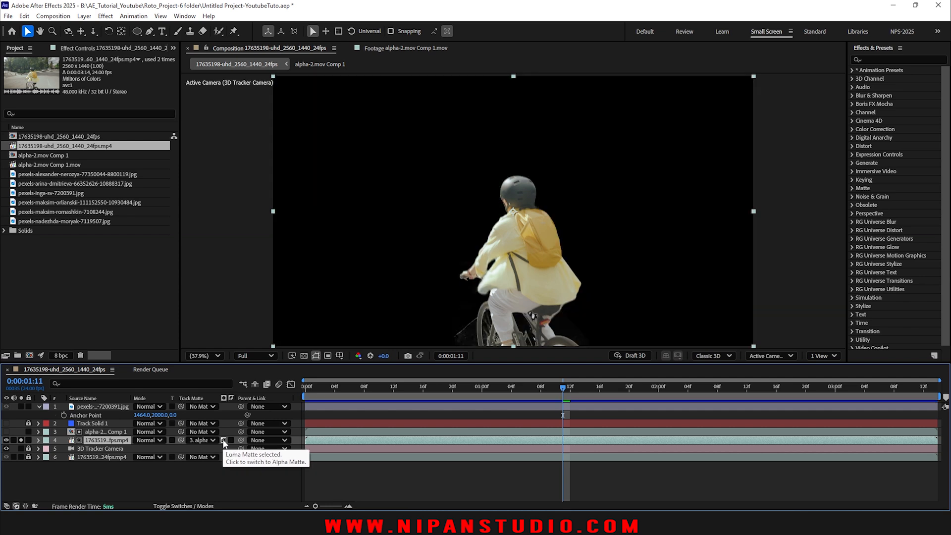
- Show the transparency grid and play back the cut-out rider
{"action": "left_click", "coordinate": [304, 355]}
{"action": "left_click", "coordinate": [533, 386]}
{"action": "key", "text": "space"}
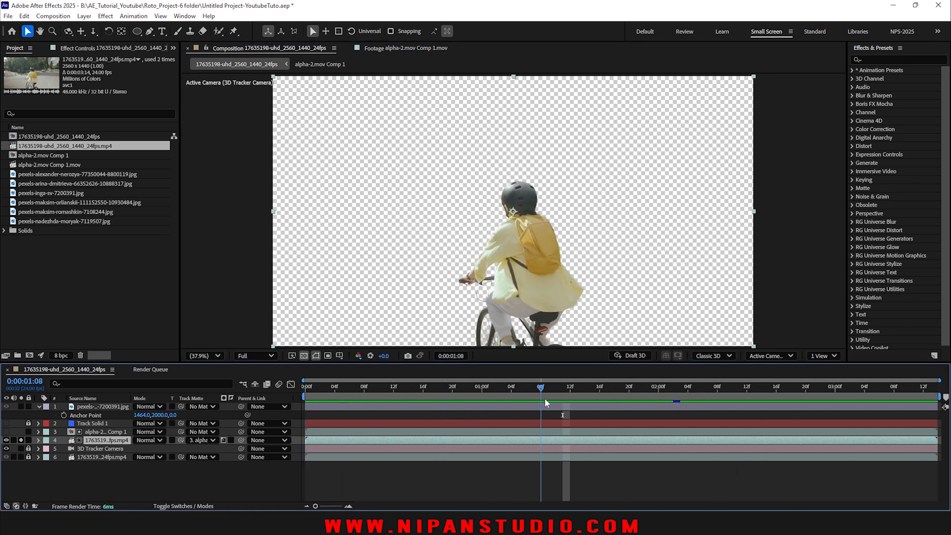
{"action": "key", "text": "space"}
- Turn off solo on the rider footage, label it and its matte layer green, lock both, and save the project
{"action": "left_click", "coordinate": [21, 440]}
{"action": "left_click", "coordinate": [74, 432], "text": "shift"}
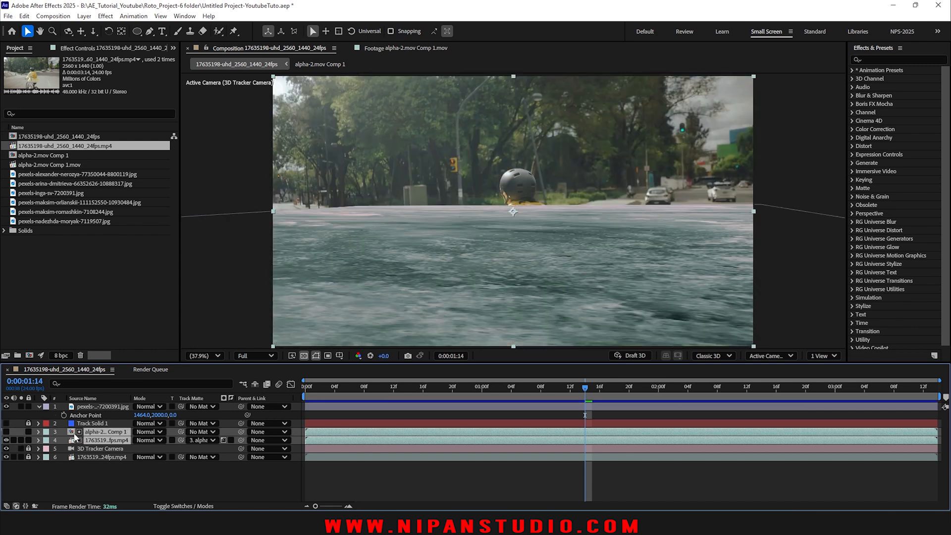
{"action": "left_click", "coordinate": [46, 433]}
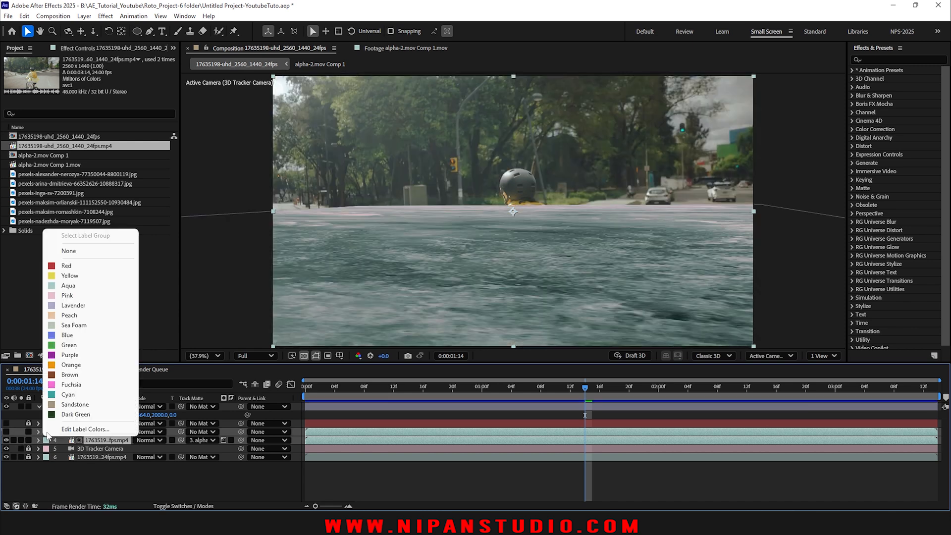
{"action": "left_click", "coordinate": [70, 345]}
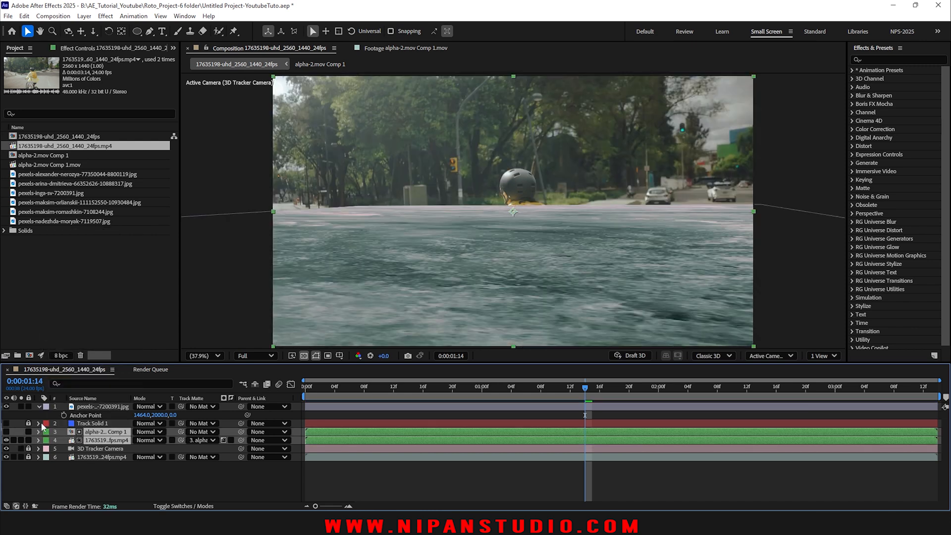
{"action": "left_click", "coordinate": [55, 461]}
{"action": "key", "text": "ctrl+s"}
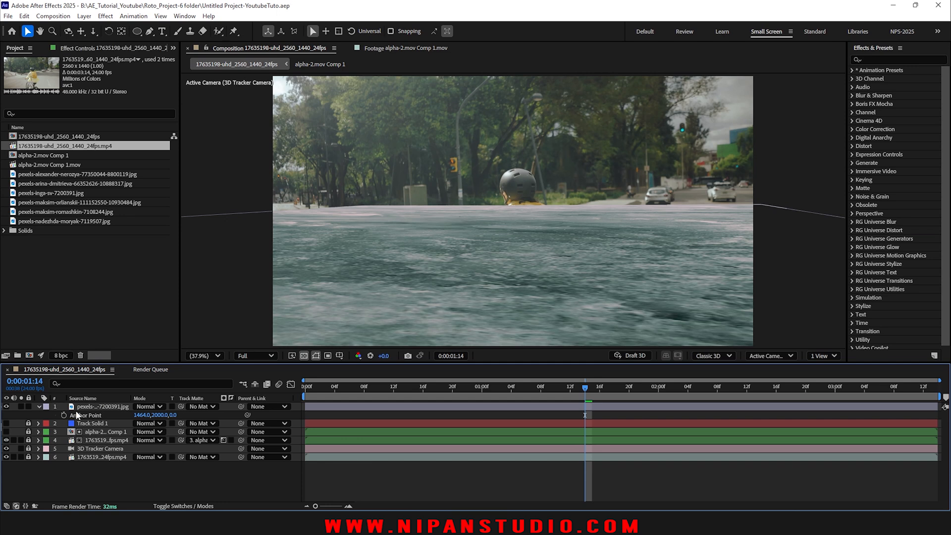
- Move the ice image layer below the rider footage, just above the 3D Tracker Camera, and play the shot from the first frame
{"action": "left_click_drag", "start_coordinate": [542, 393], "coordinate": [232, 398]}
{"action": "left_click", "coordinate": [115, 406]}
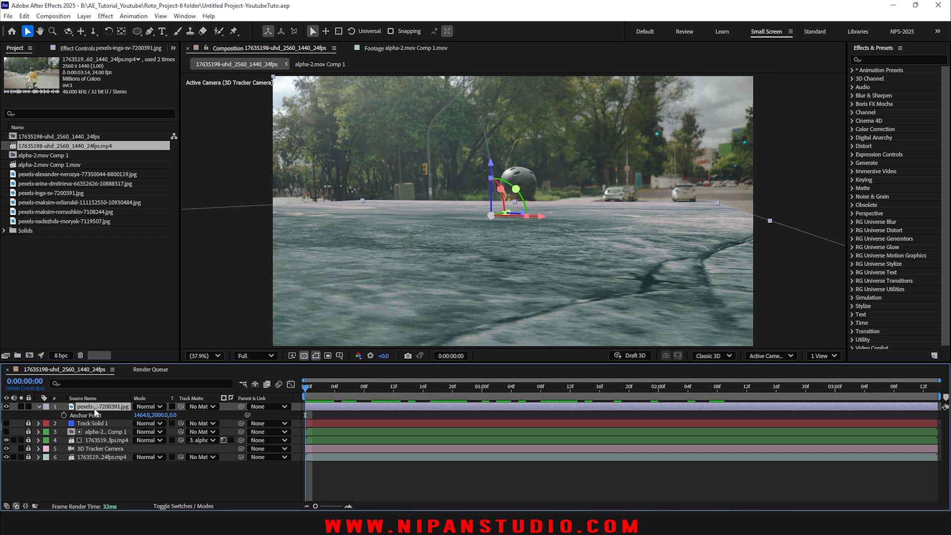
{"action": "left_click_drag", "start_coordinate": [94, 409], "coordinate": [88, 445]}
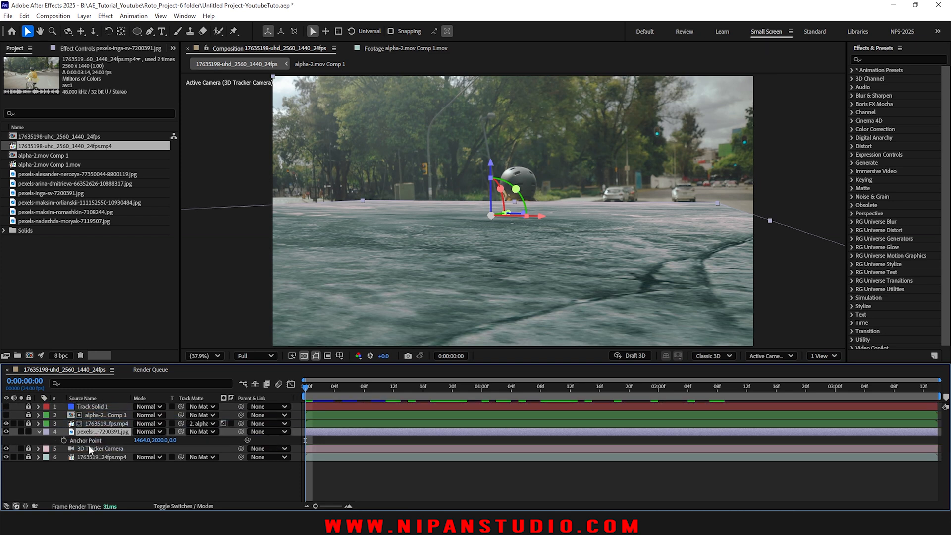
{"action": "left_click", "coordinate": [453, 480]}
{"action": "key", "text": "space"}
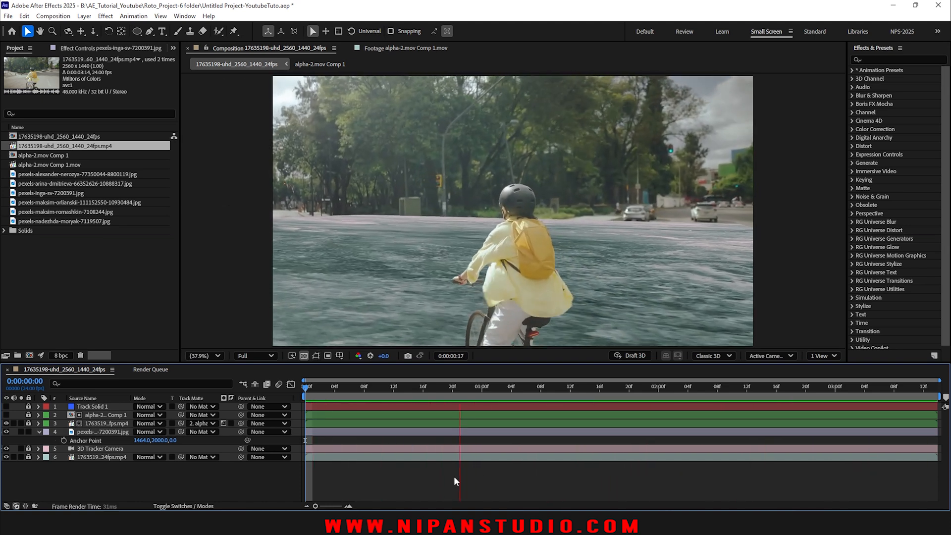
{"action": "key", "text": "space"}
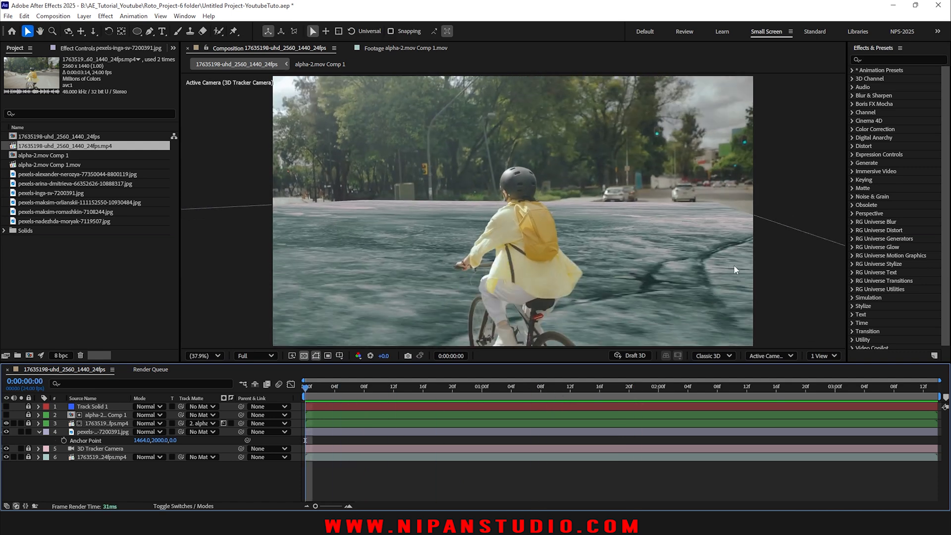
- Scale the ice ground image down by its far-side corner handle and check the shot from the first frame
{"action": "scroll", "coordinate": [604, 263], "scroll_direction": "down", "scroll_amount": 3}
{"action": "left_click", "coordinate": [625, 214]}
{"action": "mouse_move", "coordinate": [624, 214]}
{"action": "left_mouse_down"}
{"action": "mouse_move", "coordinate": [664, 213]}
{"action": "mouse_move", "coordinate": [617, 216]}
{"action": "left_mouse_up"}
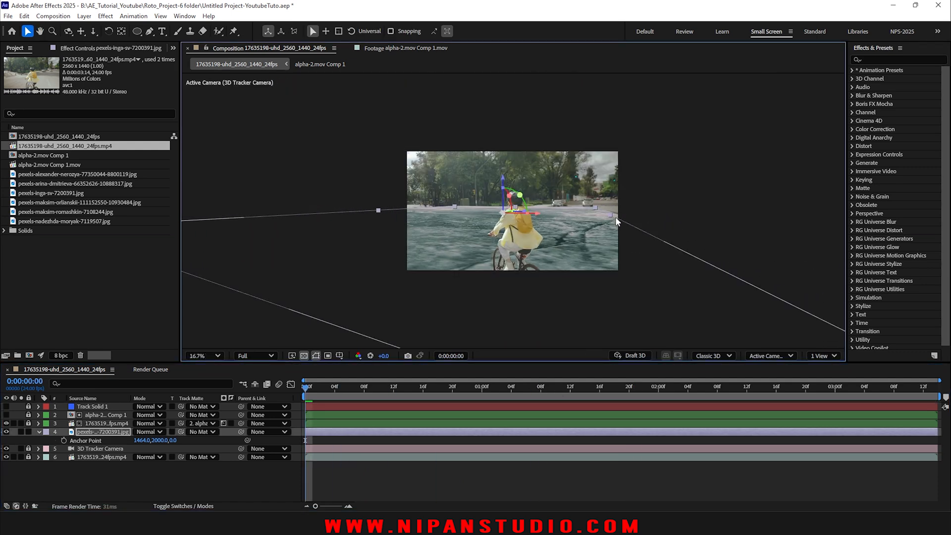
{"action": "scroll", "coordinate": [608, 211], "scroll_direction": "up", "scroll_amount": 3}
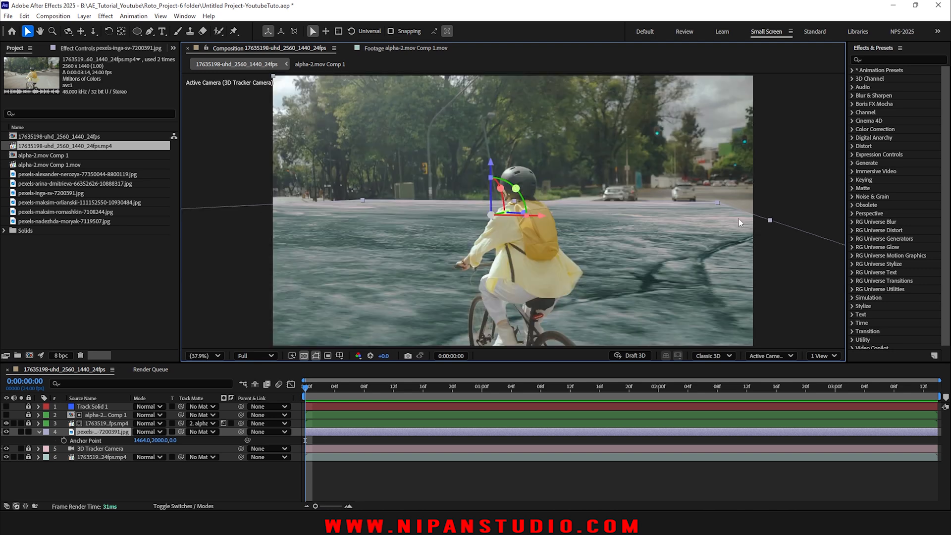
{"action": "left_click_drag", "start_coordinate": [769, 220], "coordinate": [744, 233]}
{"action": "mouse_move", "coordinate": [306, 387]}
{"action": "left_mouse_down"}
{"action": "mouse_move", "coordinate": [834, 387]}
{"action": "mouse_move", "coordinate": [306, 387]}
{"action": "left_mouse_up"}
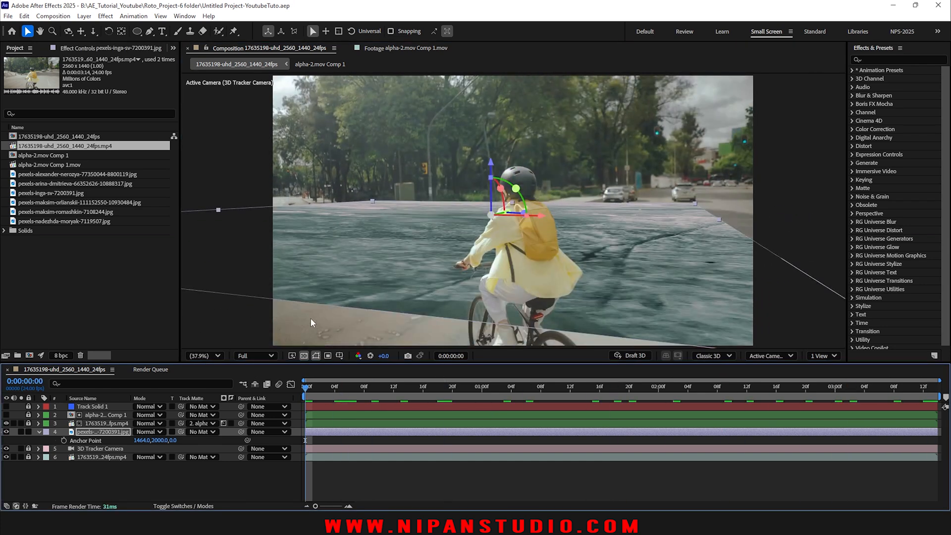
- Apply Motion Tile to the ice image layer with Mirror Edges on, Output Width 160, and Output Height 140
{"action": "left_click", "coordinate": [884, 59]}
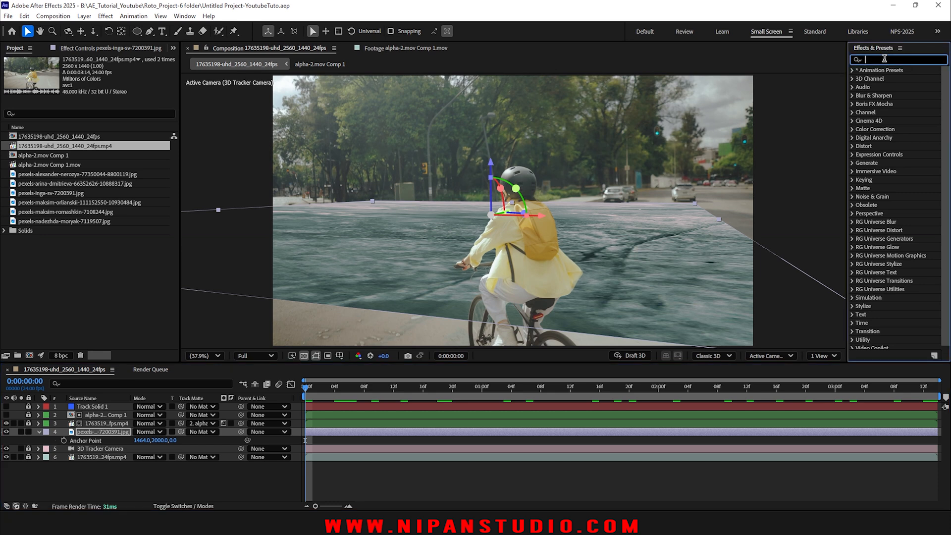
{"action": "type", "text": "motion t"}
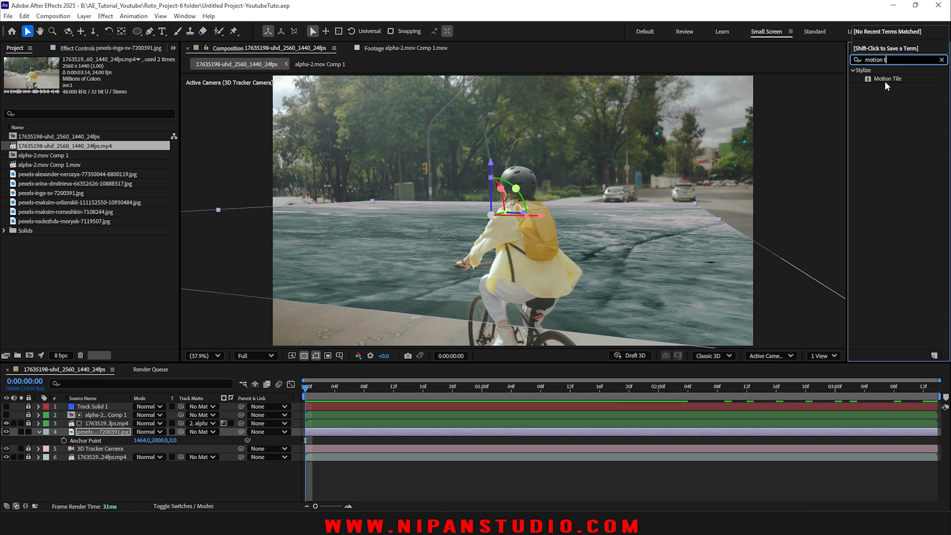
{"action": "left_click_drag", "start_coordinate": [886, 79], "coordinate": [479, 435]}
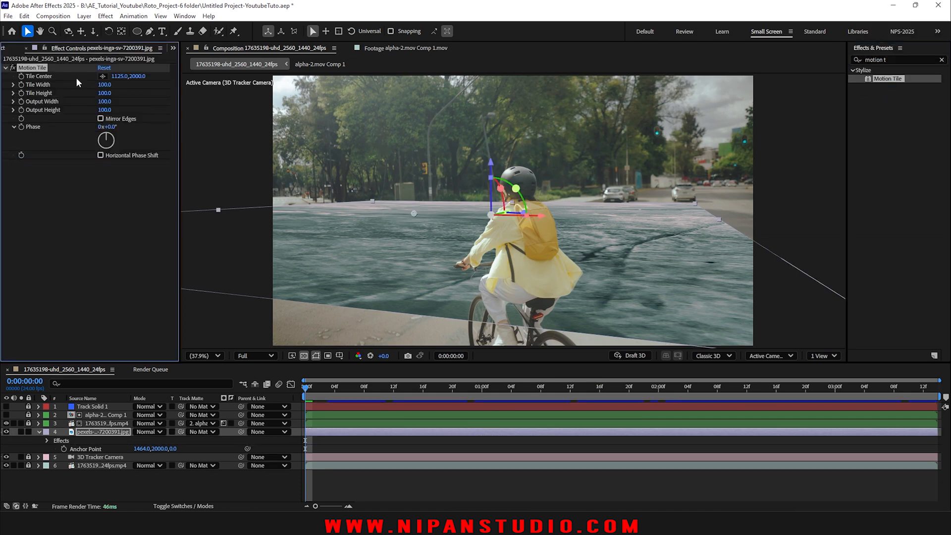
{"action": "left_click", "coordinate": [100, 119]}
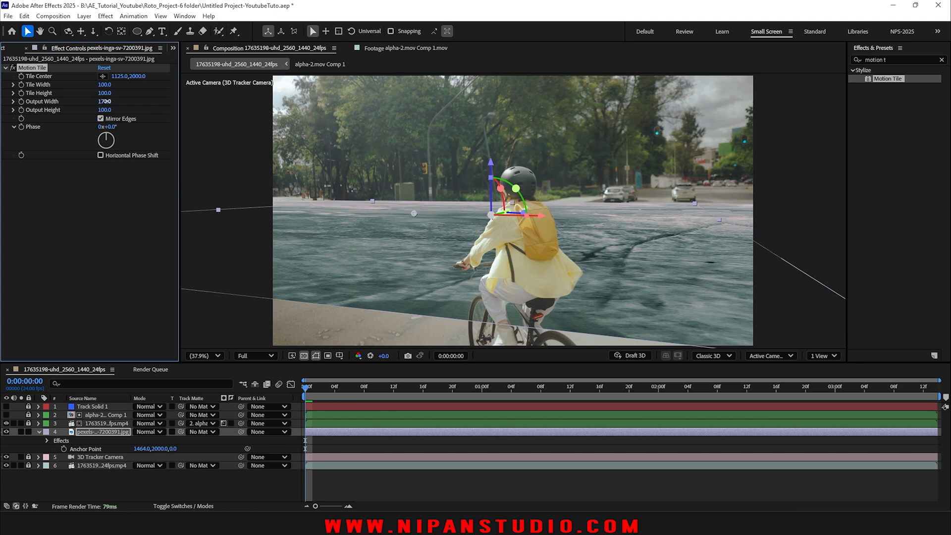
{"action": "mouse_move", "coordinate": [104, 101]}
{"action": "left_mouse_down"}
{"action": "mouse_move", "coordinate": [144, 101]}
{"action": "mouse_move", "coordinate": [103, 109]}
{"action": "left_mouse_up"}
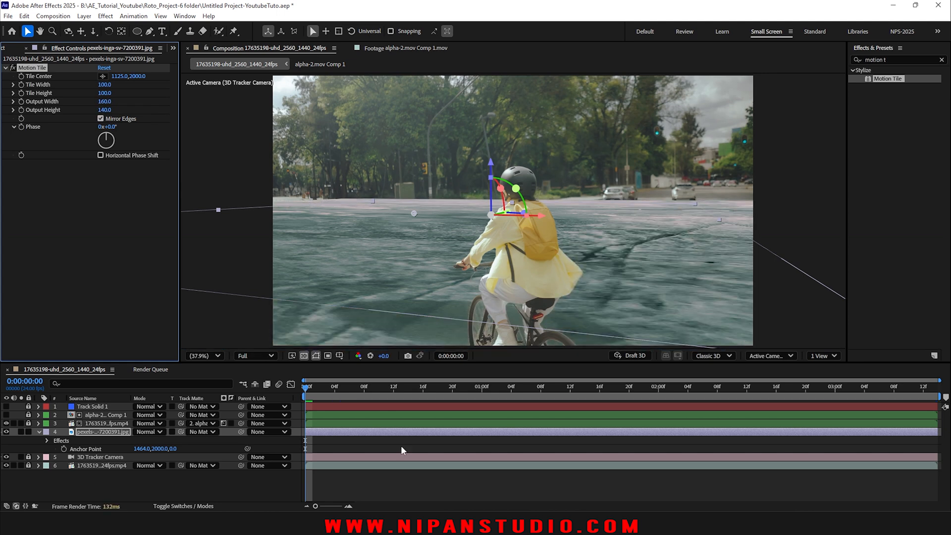
- Play the shot, scrub the soloed ice ground without the transparency grid, and compare it with Motion Tile off and on
{"action": "left_click", "coordinate": [423, 487]}
{"action": "key", "text": "space"}
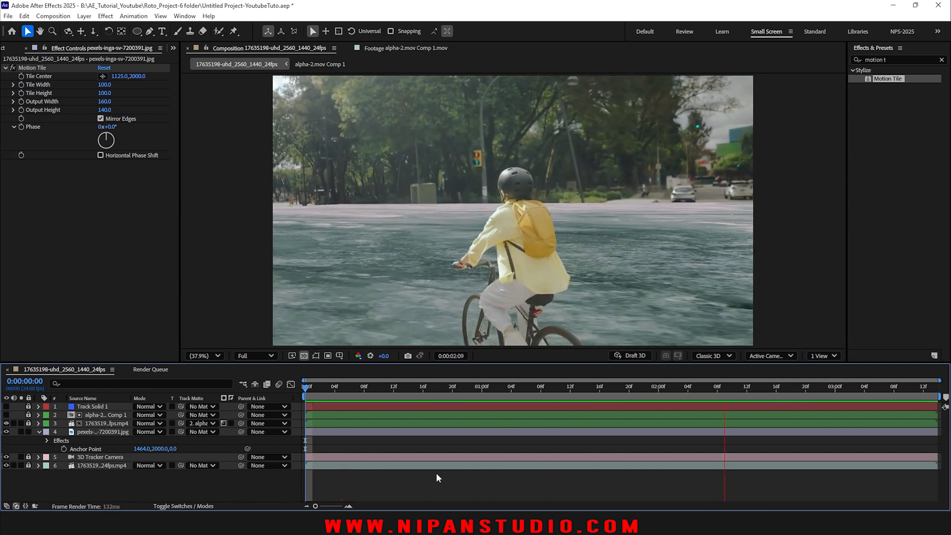
{"action": "key", "text": "space"}
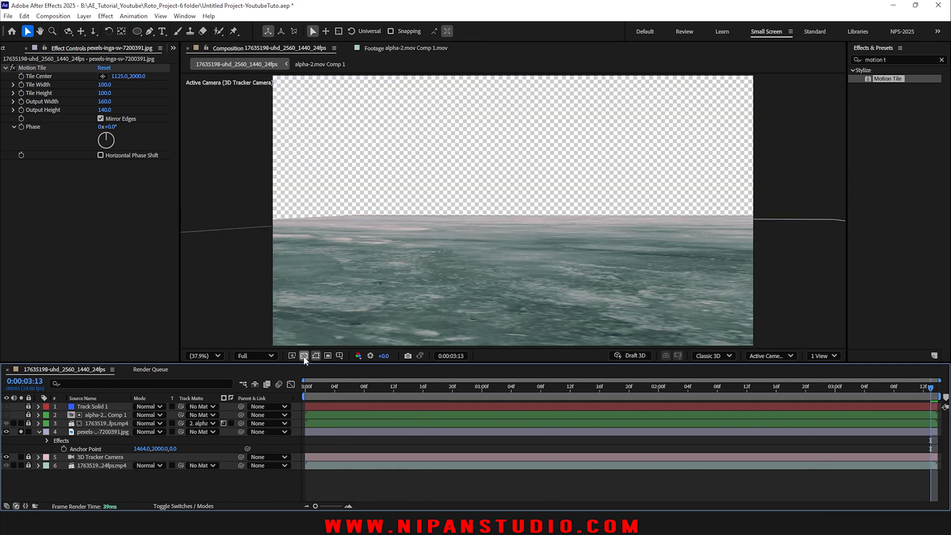
{"action": "left_click", "coordinate": [304, 356]}
{"action": "left_click_drag", "start_coordinate": [930, 387], "coordinate": [292, 393]}
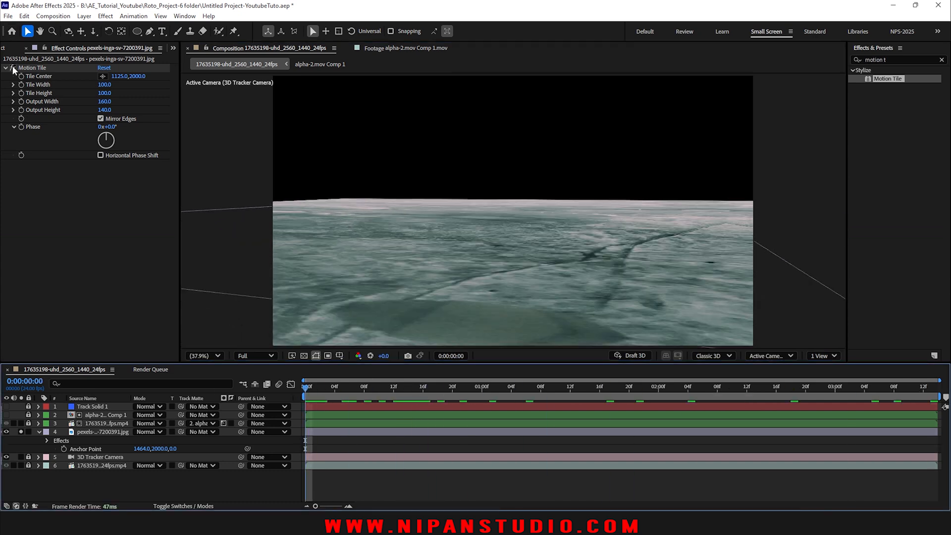
{"action": "left_click", "coordinate": [12, 68]}
{"action": "left_click", "coordinate": [13, 68]}
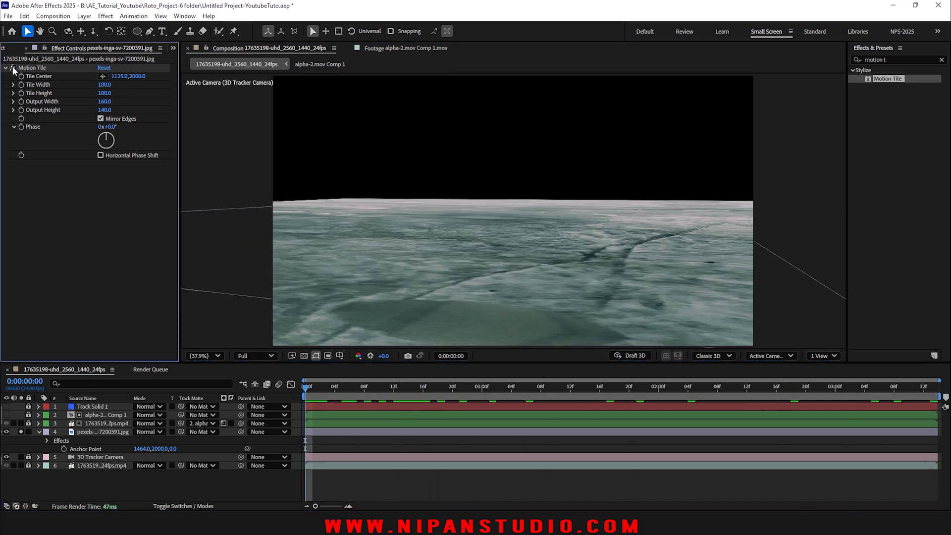
{"action": "left_click", "coordinate": [364, 454]}
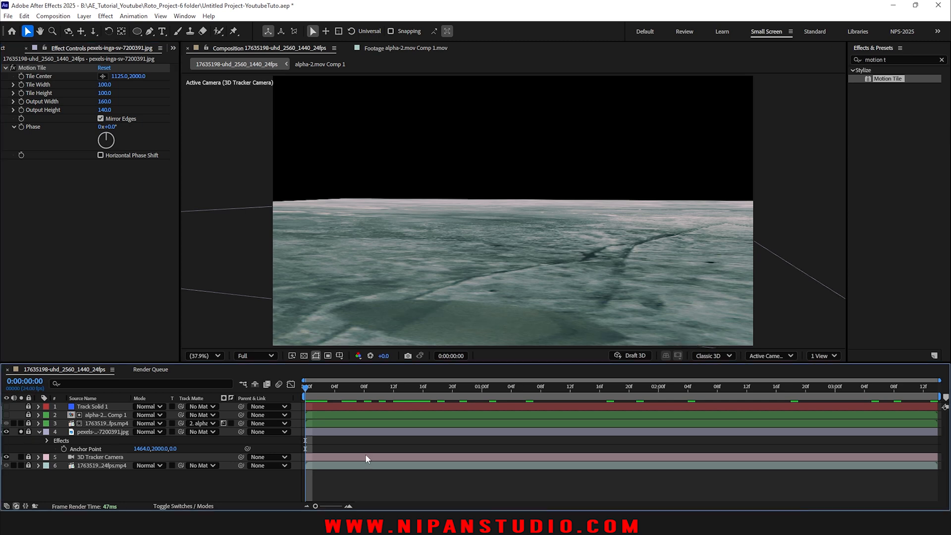
- Turn off solo on the ice ground, save the project, and play the composite from the first frame
{"action": "key", "text": "ctrl+s"}
{"action": "left_click", "coordinate": [20, 431]}
{"action": "left_click", "coordinate": [80, 431]}
{"action": "key", "text": "ctrl+s"}
{"action": "left_click_drag", "start_coordinate": [386, 389], "coordinate": [265, 405]}
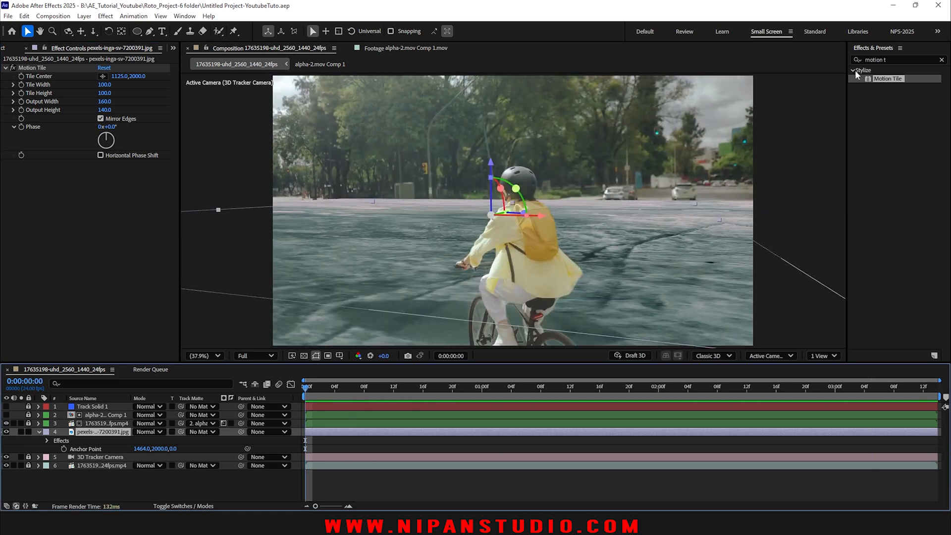
{"action": "key", "text": "space"}
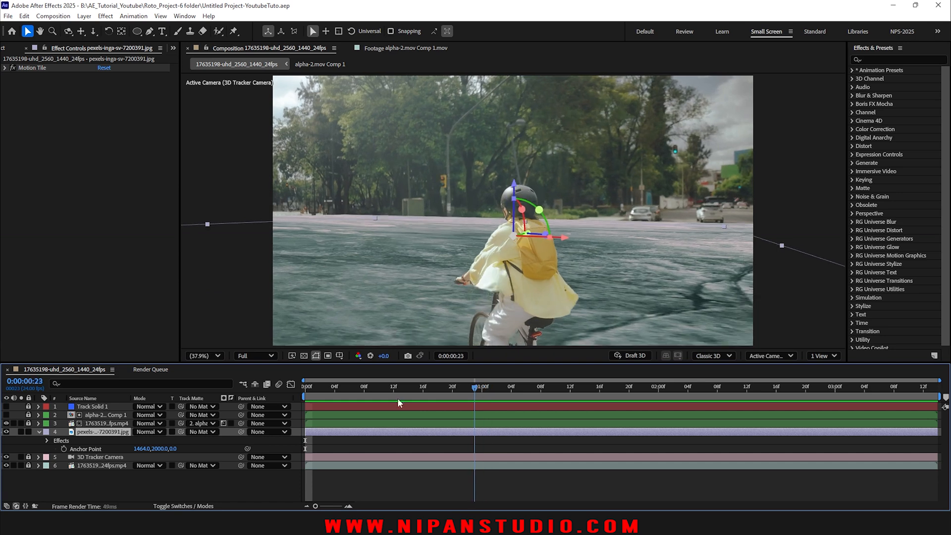
{"action": "key", "text": "space"}
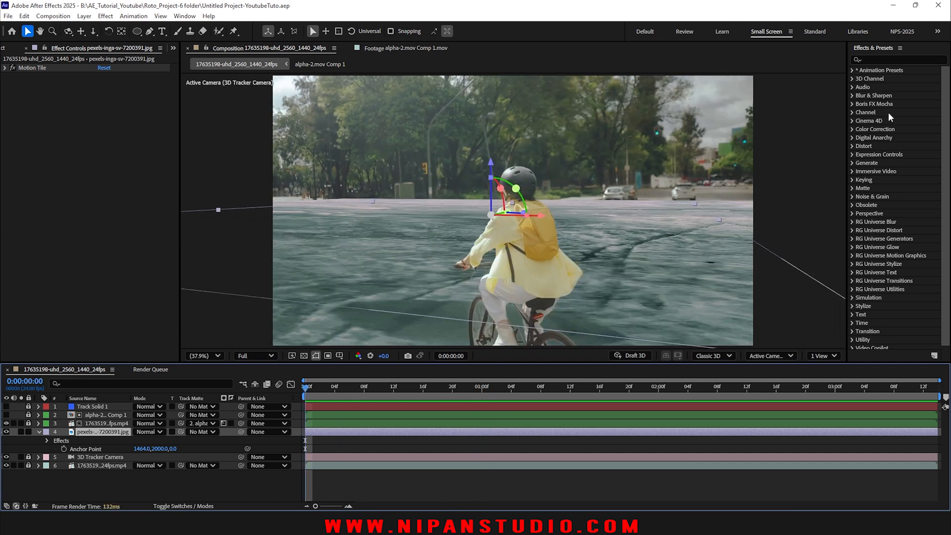
- Apply the Exposure and Color Balance effects to the ice image layer and set the master Exposure to 1.08
{"action": "left_click", "coordinate": [852, 128]}
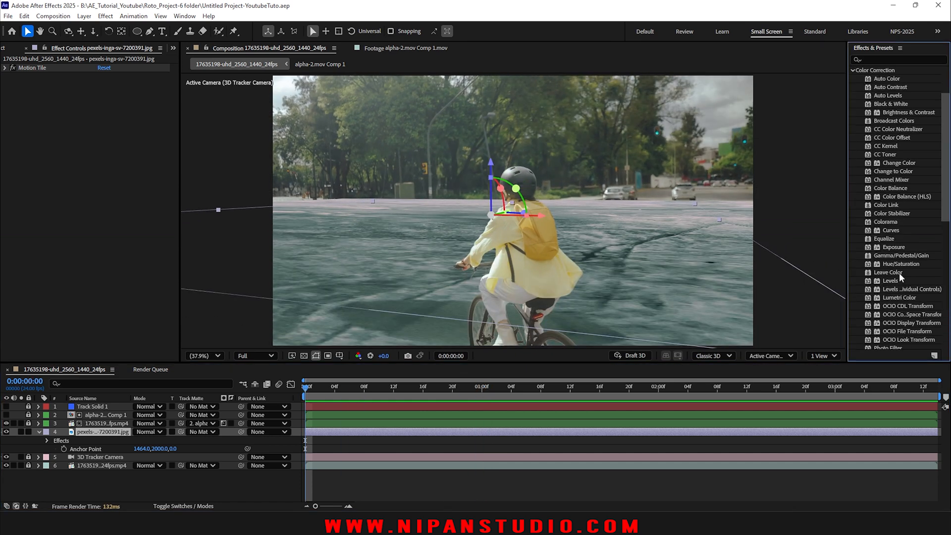
{"action": "left_click_drag", "start_coordinate": [891, 245], "coordinate": [439, 433]}
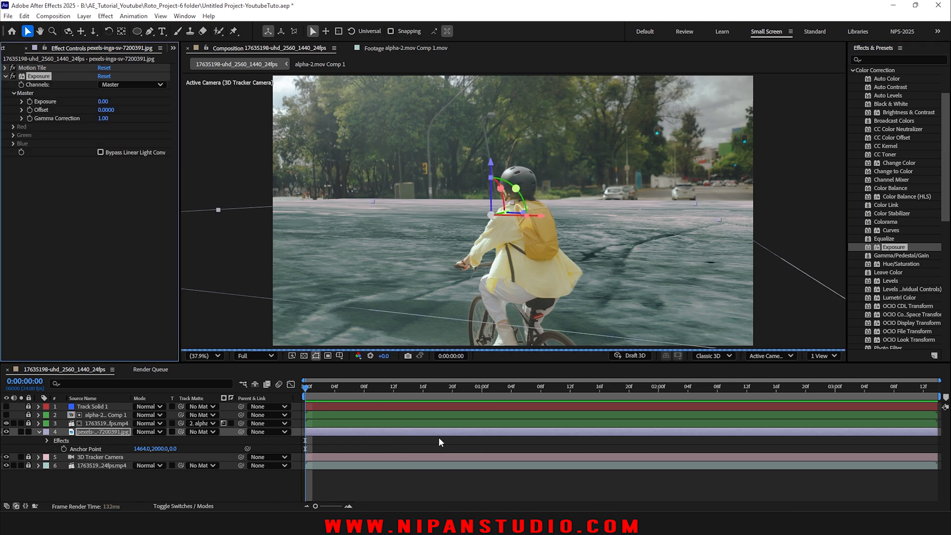
{"action": "scroll", "coordinate": [899, 159], "scroll_direction": "down", "scroll_amount": 1}
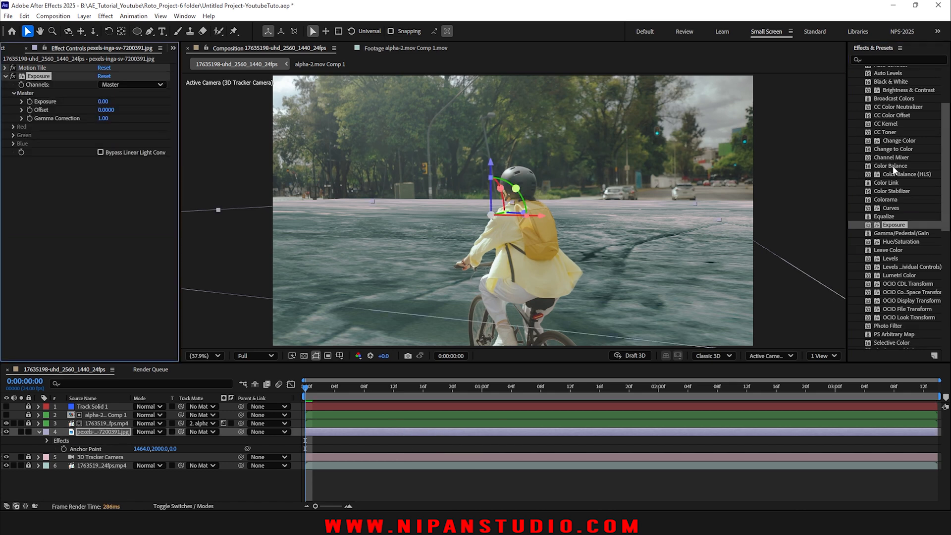
{"action": "left_click_drag", "start_coordinate": [892, 166], "coordinate": [502, 438]}
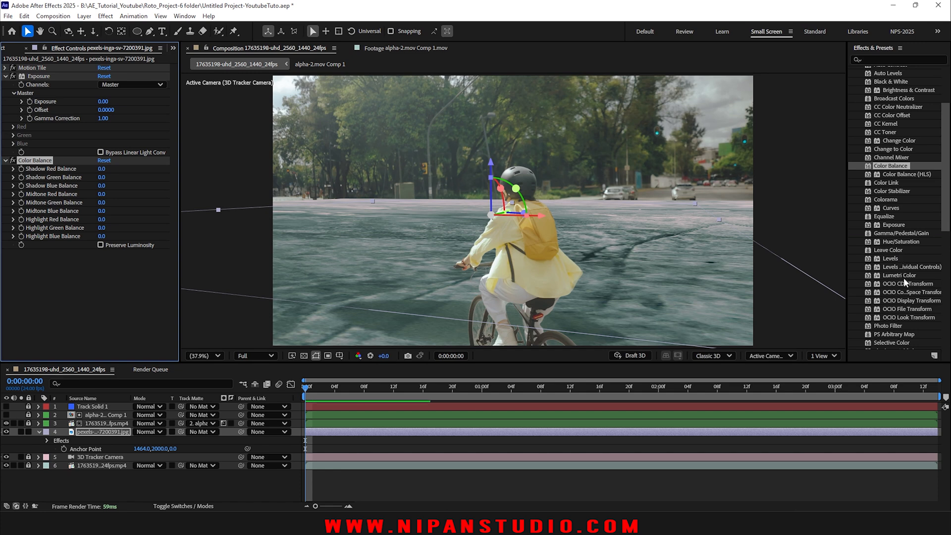
{"action": "left_click_drag", "start_coordinate": [102, 104], "coordinate": [162, 110]}
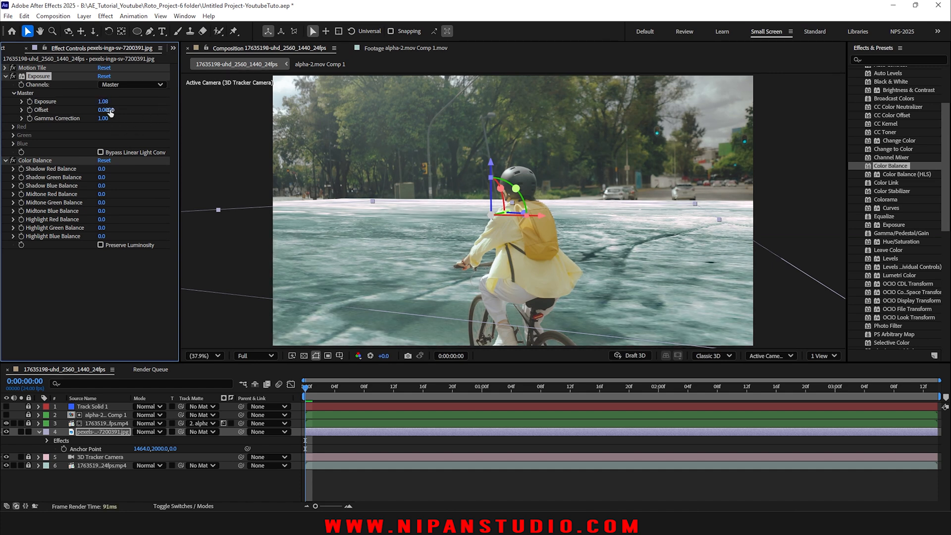
- Set the ice layer's Exposure Offset to 0.0230 and its Color Balance midtones to red 21.1, green -4.2, and blue 1.2
{"action": "left_click_drag", "start_coordinate": [110, 109], "coordinate": [117, 109]}
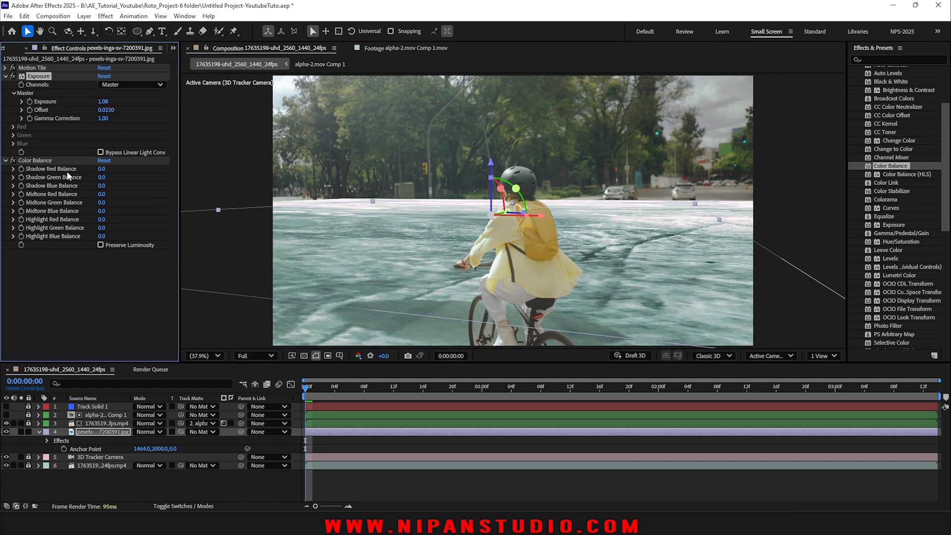
{"action": "left_click", "coordinate": [13, 210]}
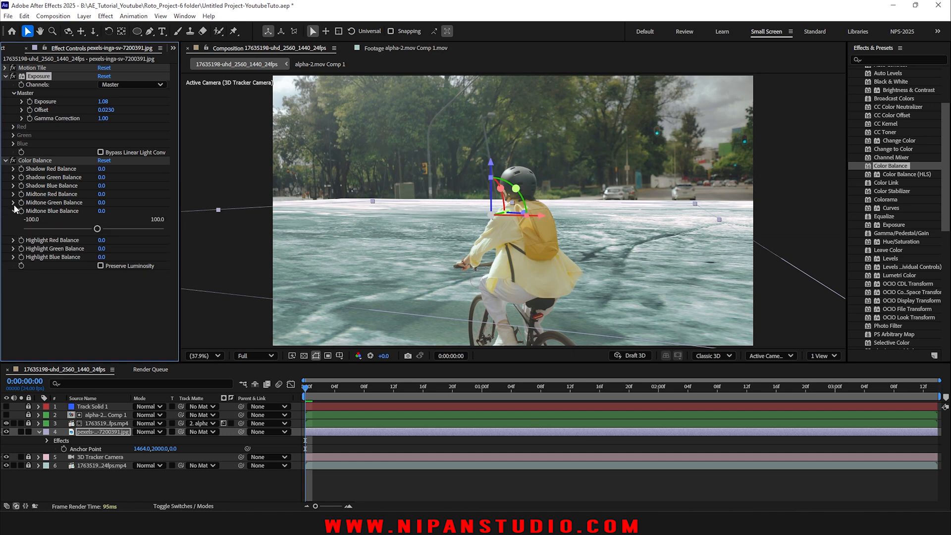
{"action": "left_click", "coordinate": [13, 202]}
{"action": "left_click", "coordinate": [13, 194]}
{"action": "left_click_drag", "start_coordinate": [179, 182], "coordinate": [203, 182]}
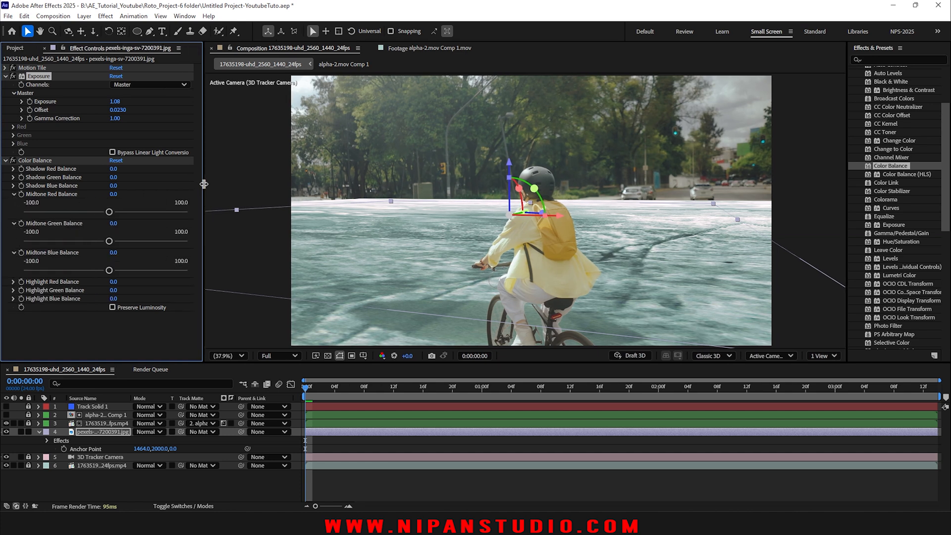
{"action": "left_click_drag", "start_coordinate": [108, 213], "coordinate": [90, 213]}
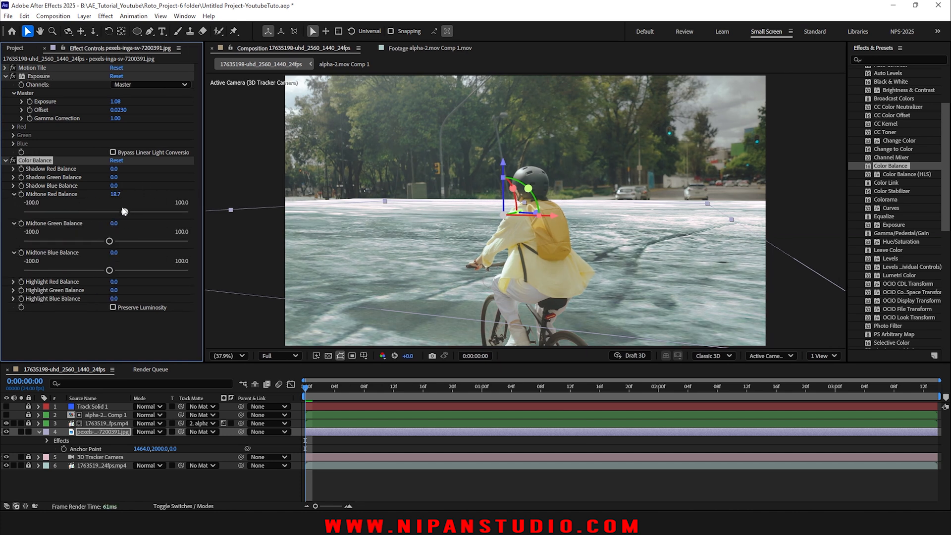
{"action": "left_click_drag", "start_coordinate": [86, 273], "coordinate": [110, 273]}
{"action": "mouse_move", "coordinate": [109, 241]}
{"action": "left_mouse_down"}
{"action": "mouse_move", "coordinate": [119, 241]}
{"action": "mouse_move", "coordinate": [102, 243]}
{"action": "left_mouse_up"}
- Play the composite and scrub back to the first frame to check the color-corrected ice
{"action": "key", "text": "space"}
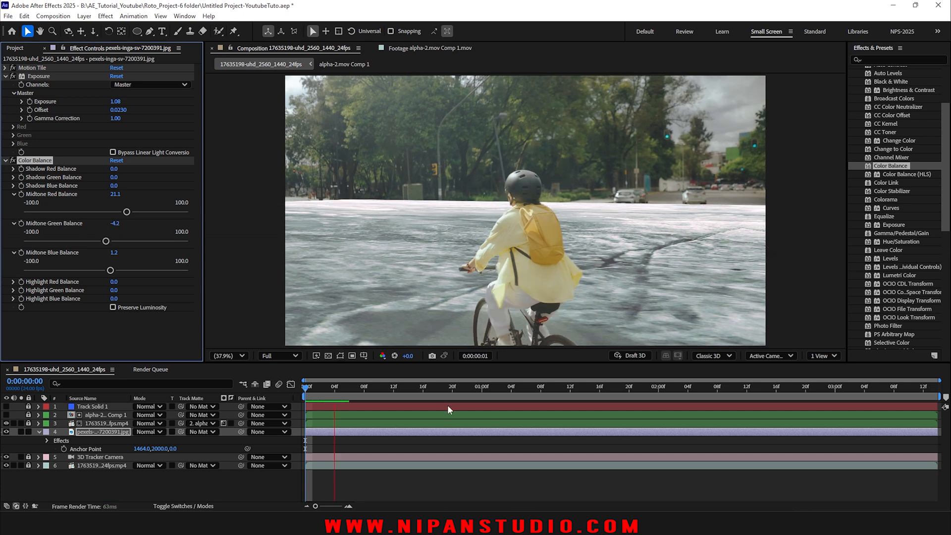
{"action": "key", "text": "space"}
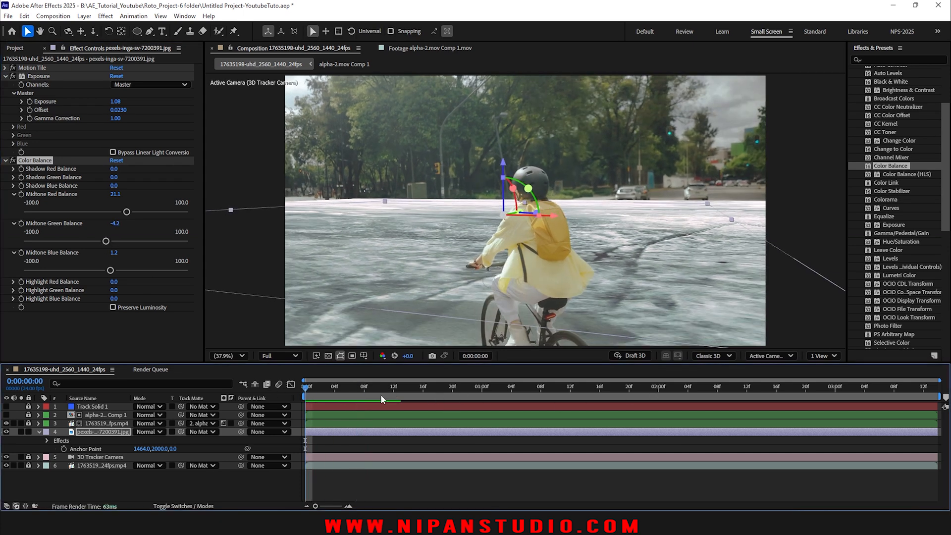
{"action": "key", "text": "space"}
{"action": "key", "text": "space"}
{"action": "left_click_drag", "start_coordinate": [415, 389], "coordinate": [252, 404]}
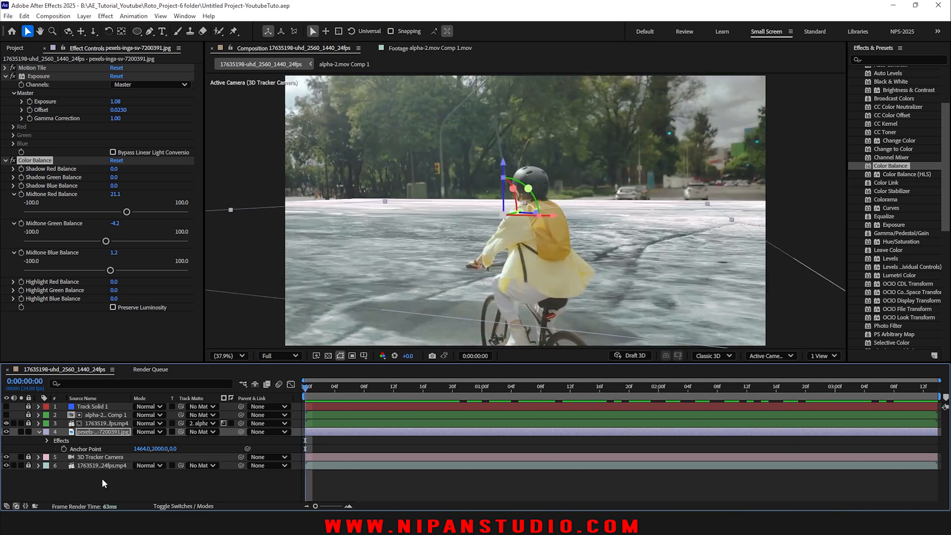
- Deselect the ice layer, inspect the plane's extent beyond the frame, and scrub the opening frames of the composite
{"action": "left_click", "coordinate": [132, 488]}
{"action": "scroll", "coordinate": [574, 235], "scroll_direction": "down", "scroll_amount": 5}
{"action": "scroll", "coordinate": [575, 236], "scroll_direction": "up", "scroll_amount": 2}
{"action": "key", "text": "space"}
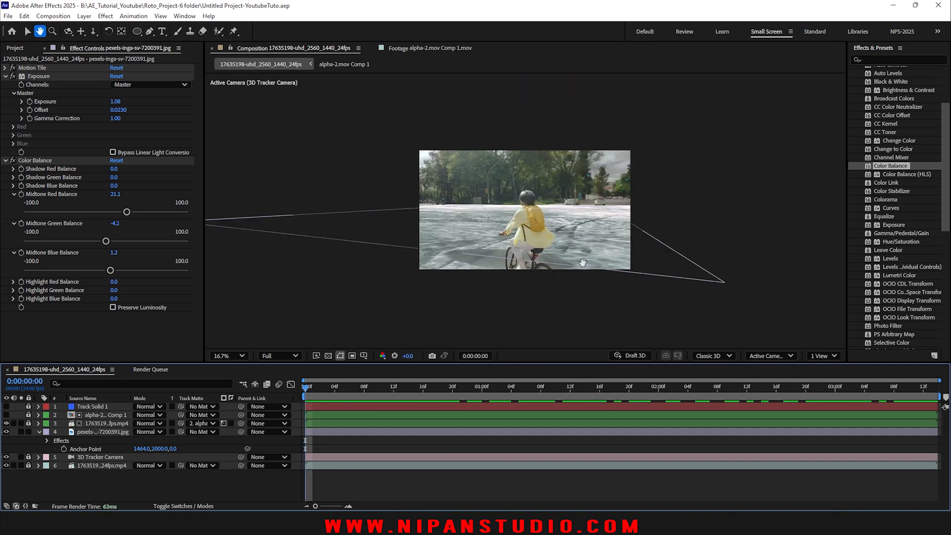
{"action": "left_click_drag", "start_coordinate": [580, 272], "coordinate": [587, 224]}
{"action": "scroll", "coordinate": [587, 224], "scroll_direction": "up", "scroll_amount": 2}
{"action": "scroll", "coordinate": [587, 225], "scroll_direction": "up", "scroll_amount": 1}
{"action": "key", "text": "shift+slash"}
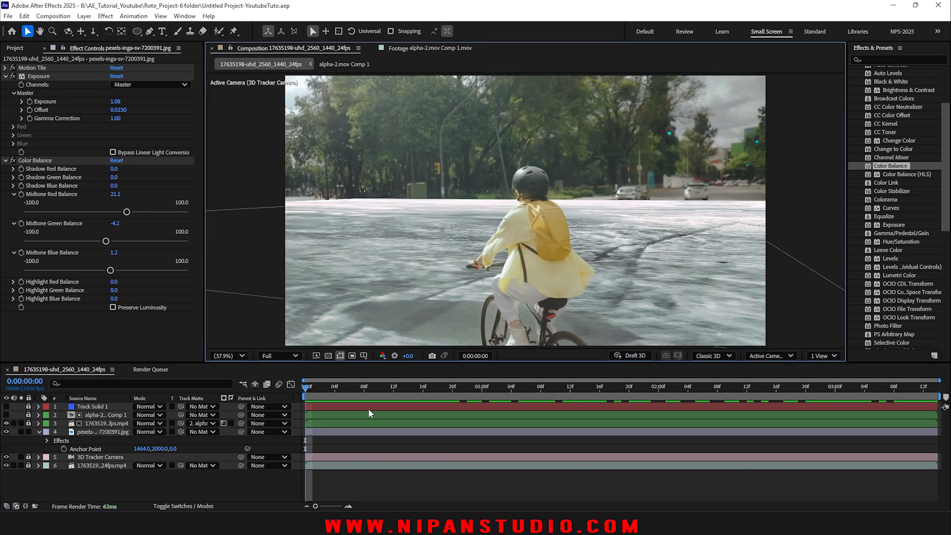
{"action": "left_click_drag", "start_coordinate": [340, 394], "coordinate": [264, 390]}
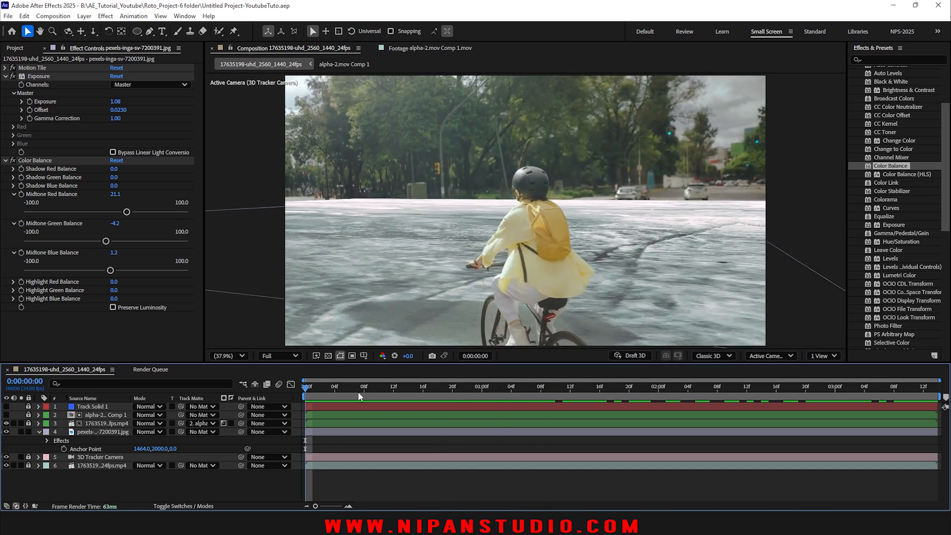
{"action": "left_click_drag", "start_coordinate": [357, 391], "coordinate": [277, 396]}
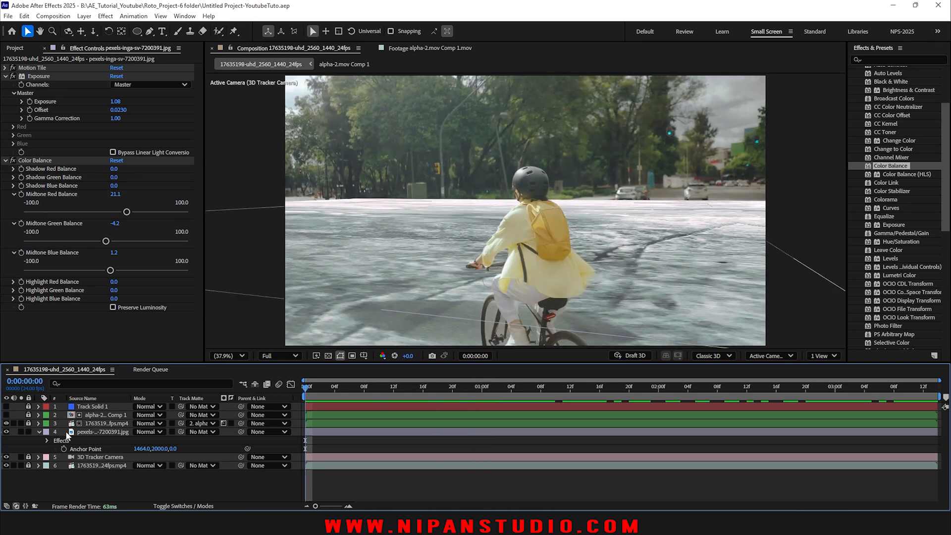
- Solo the original street footage layer and scrub through it to compare it with the ice composite
{"action": "left_click", "coordinate": [20, 466]}
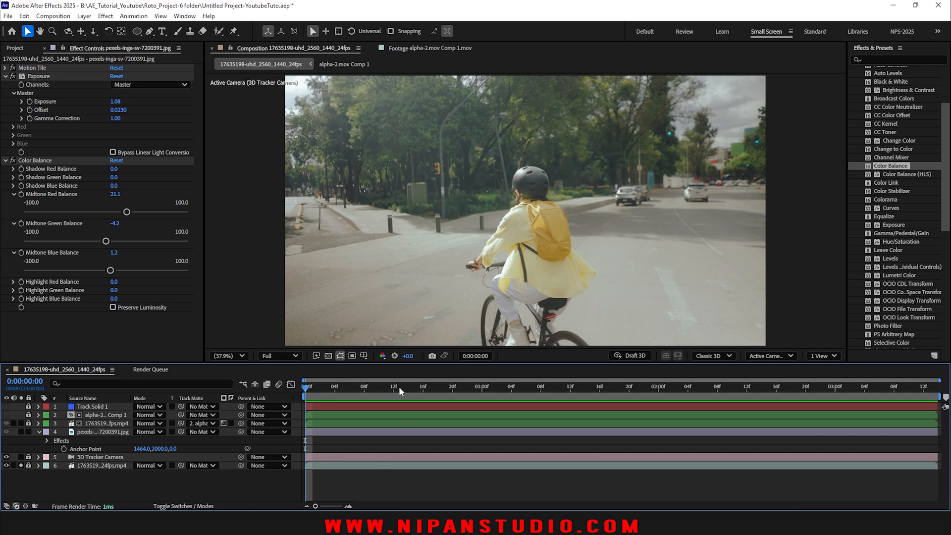
{"action": "left_click_drag", "start_coordinate": [399, 388], "coordinate": [557, 396]}
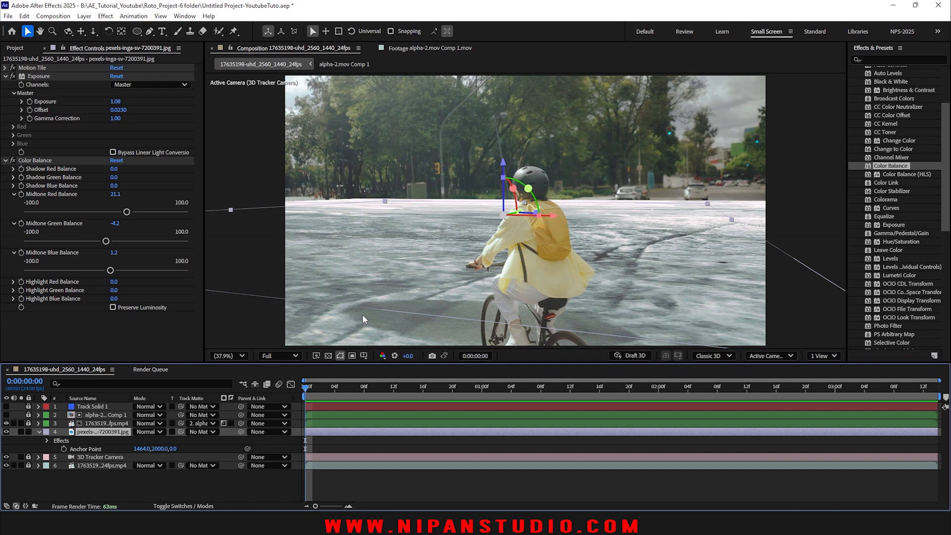
{"action": "left_click", "coordinate": [471, 486]}
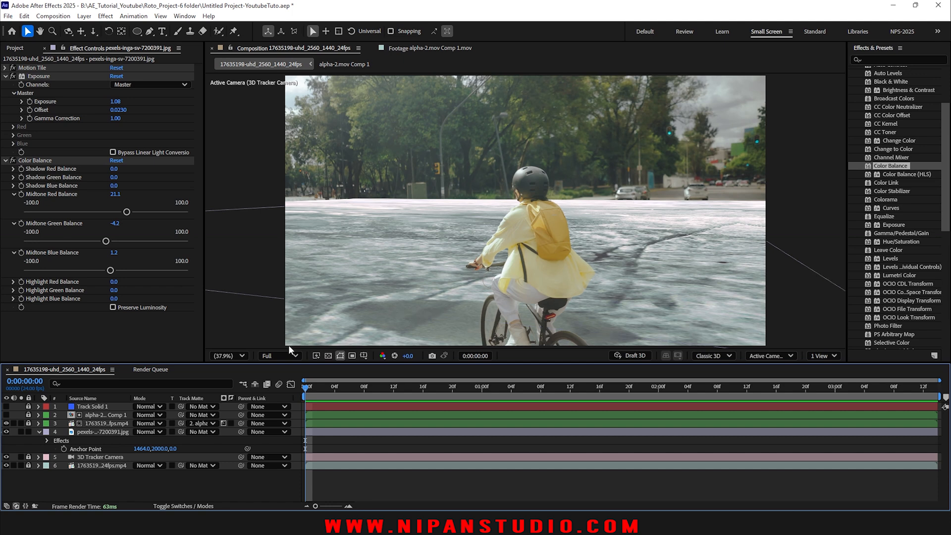
- Save the project, add an adjustment layer, and place it directly above the ice image layer and below the matted cyclist
{"action": "left_click", "coordinate": [39, 432]}
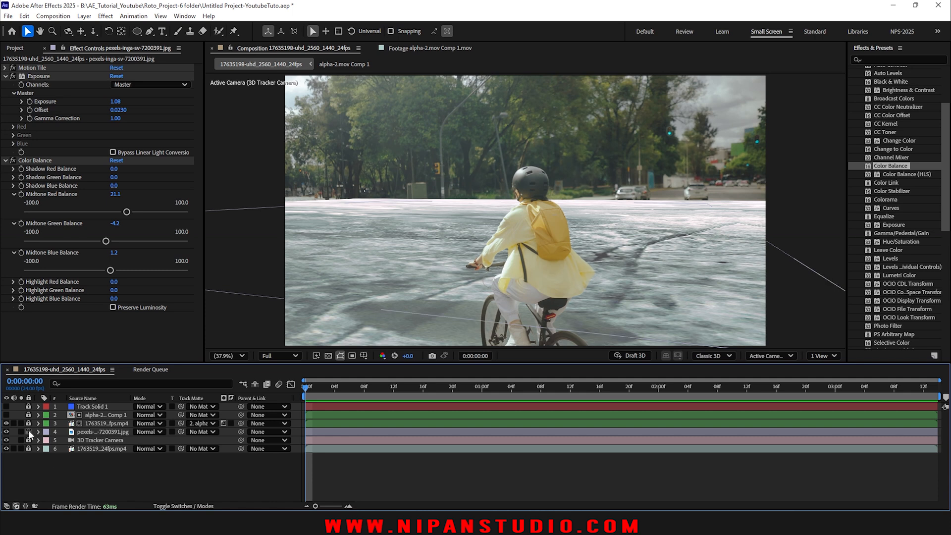
{"action": "key", "text": "ctrl+s"}
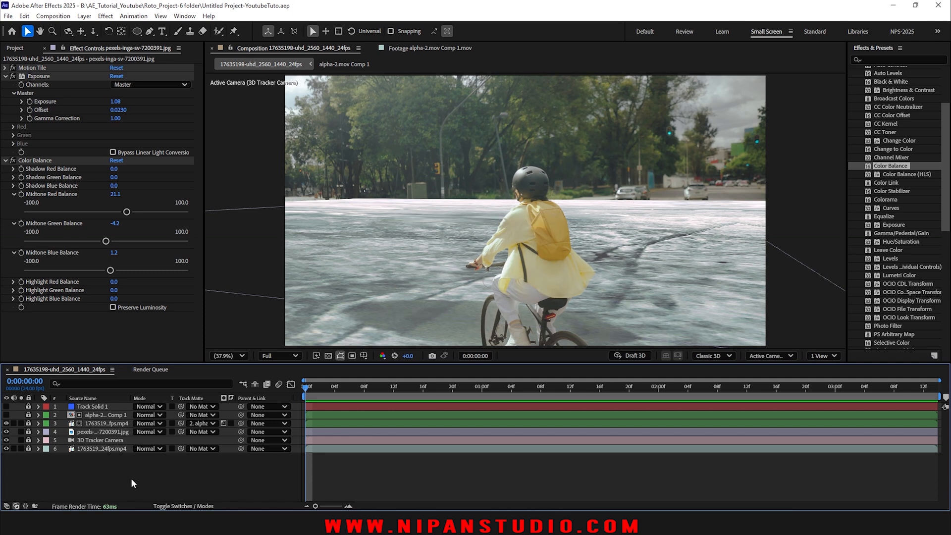
{"action": "right_click", "coordinate": [131, 477]}
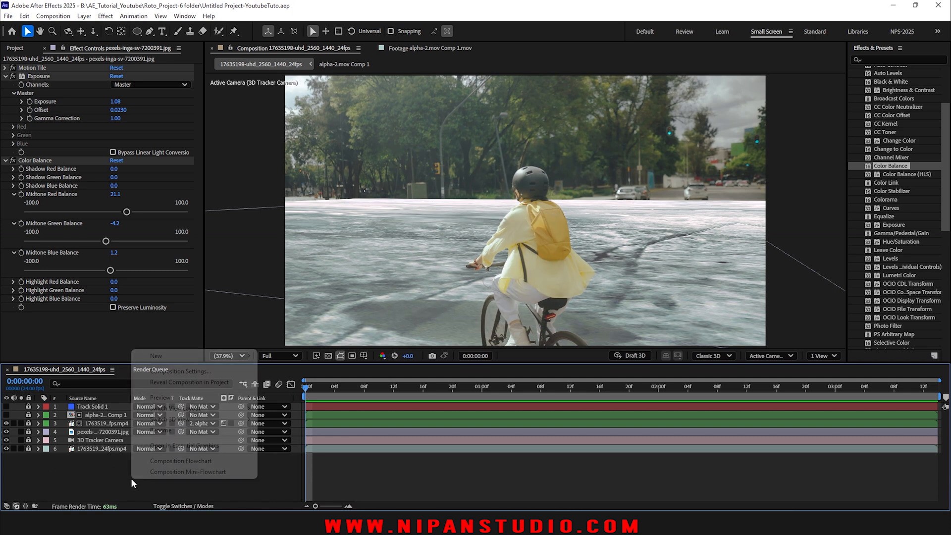
{"action": "mouse_move", "coordinate": [233, 355]}
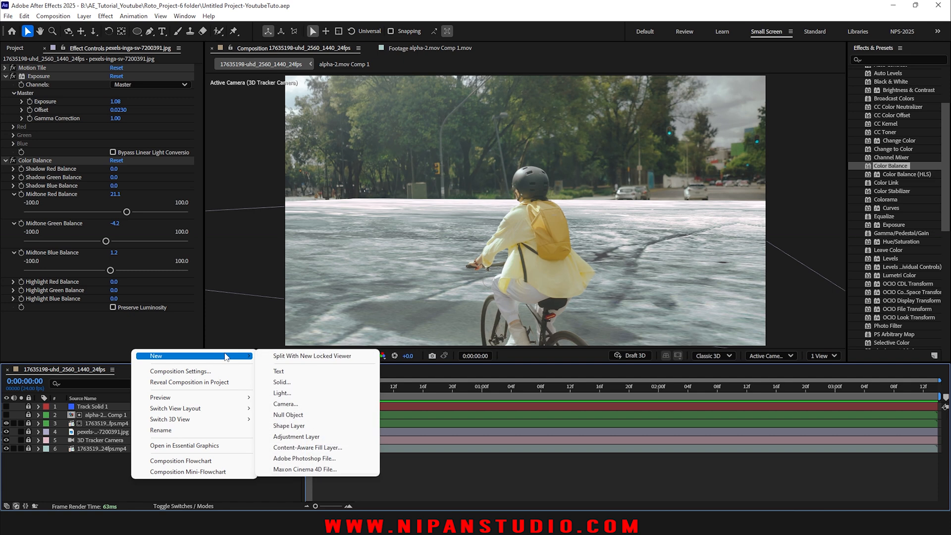
{"action": "left_click", "coordinate": [304, 436]}
{"action": "left_click_drag", "start_coordinate": [90, 407], "coordinate": [90, 436]}
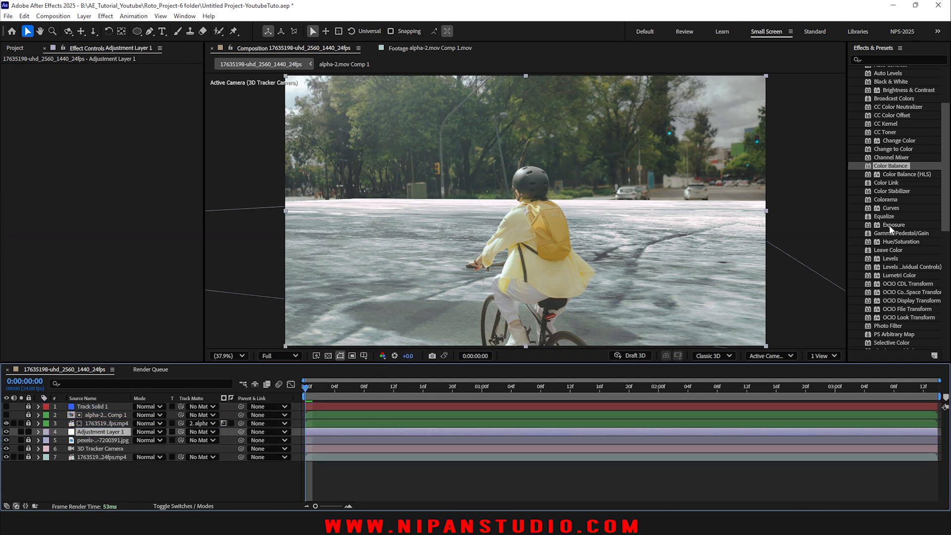
- Apply the Exposure effect to the adjustment layer and set its Gamma Correction to 0.77
{"action": "left_click_drag", "start_coordinate": [889, 225], "coordinate": [353, 433]}
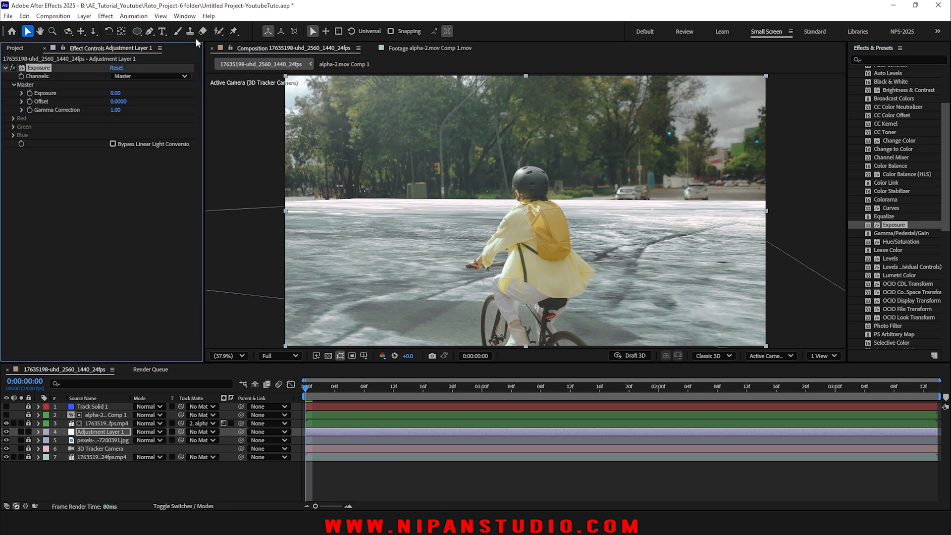
{"action": "left_click_drag", "start_coordinate": [115, 111], "coordinate": [110, 111]}
{"action": "left_click_drag", "start_coordinate": [21, 116], "coordinate": [9, 117]}
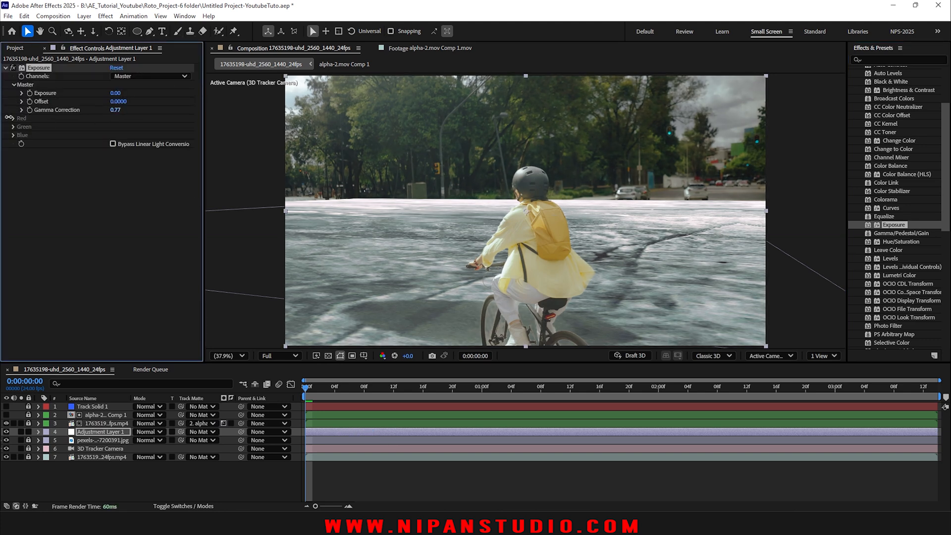
- Draw a wide elliptical mask over the foreground ice on the adjustment layer and set its Mask Feather to 520 pixels
{"action": "scroll", "coordinate": [473, 128], "scroll_direction": "down", "scroll_amount": 1}
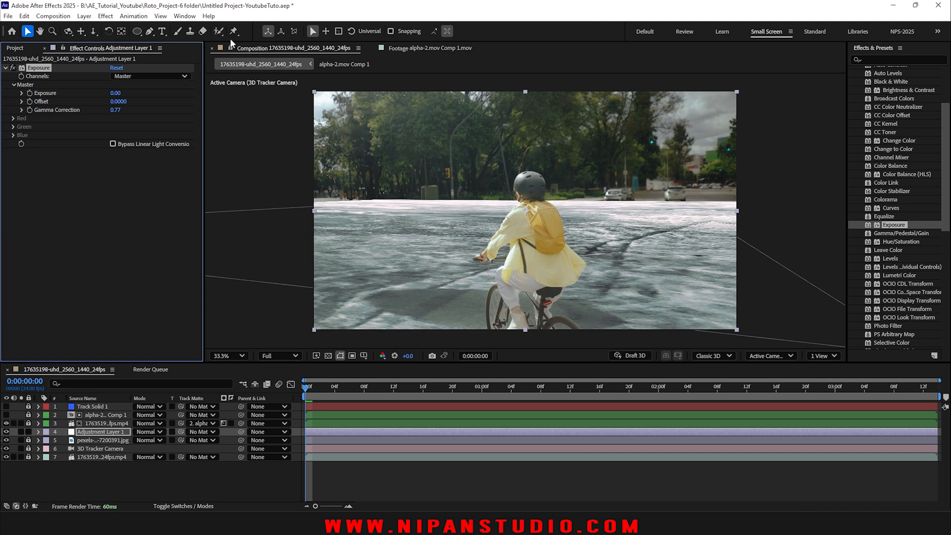
{"action": "left_click", "coordinate": [137, 32]}
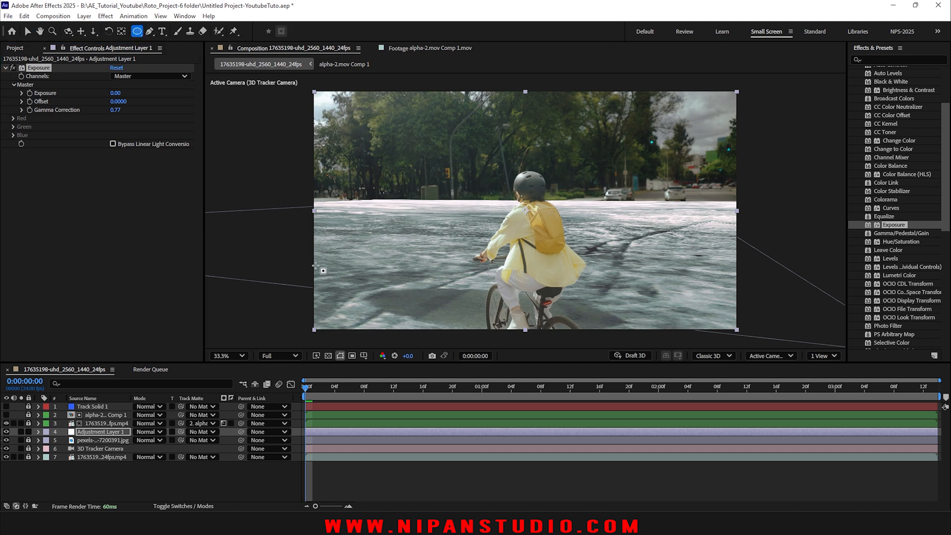
{"action": "left_click_drag", "start_coordinate": [288, 262], "coordinate": [864, 438]}
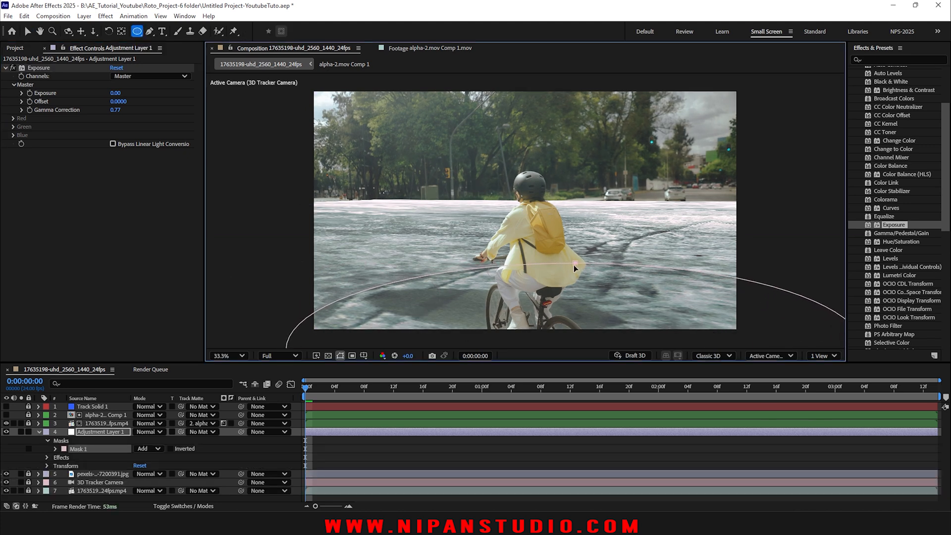
{"action": "left_click_drag", "start_coordinate": [574, 264], "coordinate": [540, 258]}
{"action": "key", "text": "v"}
{"action": "scroll", "coordinate": [547, 261], "scroll_direction": "up", "scroll_amount": 1}
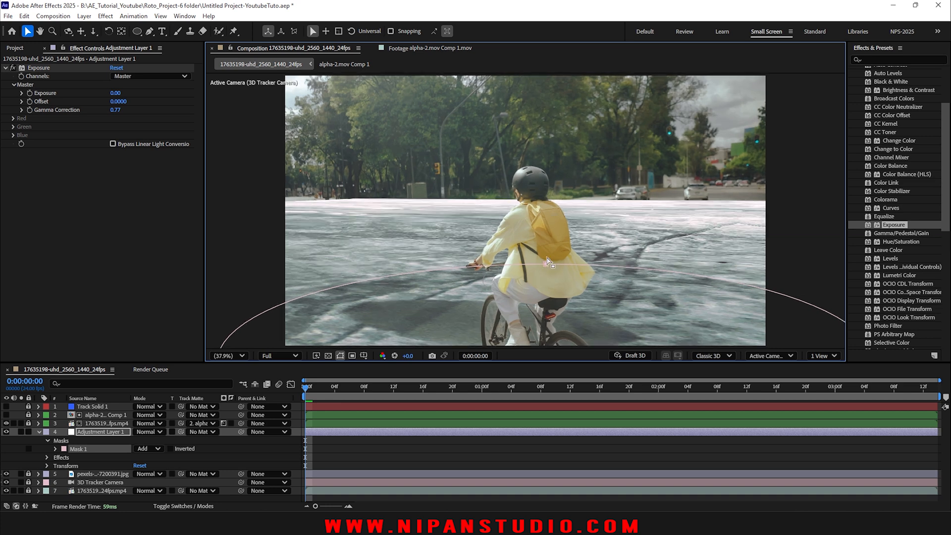
{"action": "key", "text": "f"}
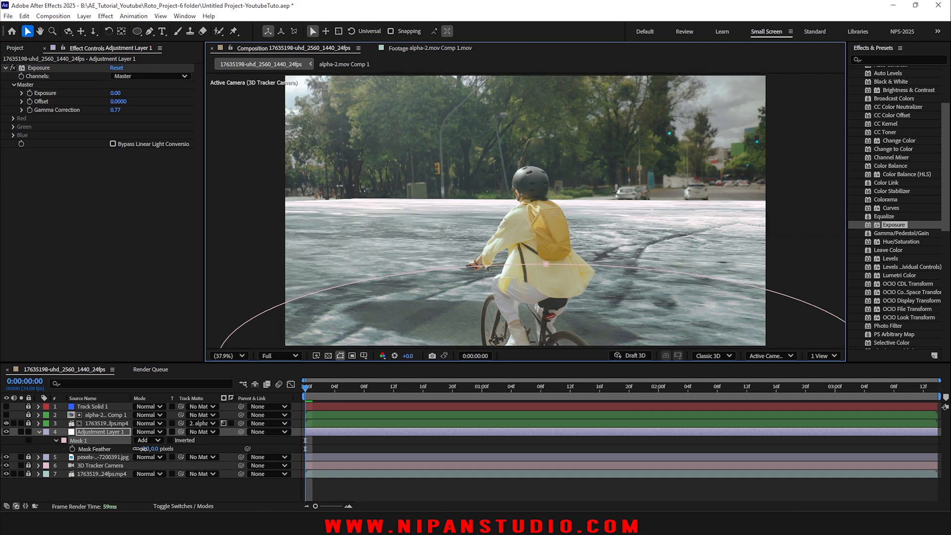
{"action": "left_click_drag", "start_coordinate": [143, 448], "coordinate": [398, 446]}
{"action": "left_click", "coordinate": [476, 487]}
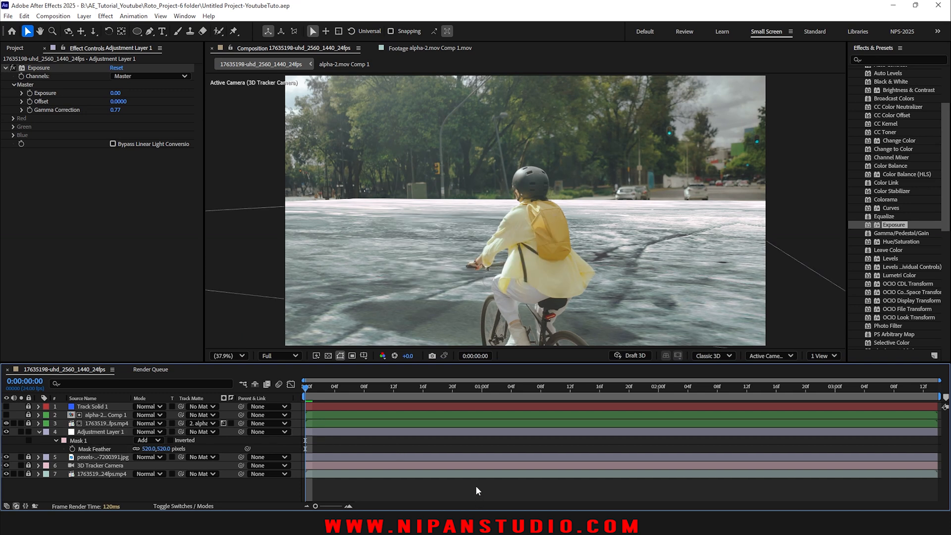
- Scrub to 0:00:02:12 and compare the composite with the adjustment layer hidden and shown
{"action": "left_click_drag", "start_coordinate": [382, 386], "coordinate": [747, 388]}
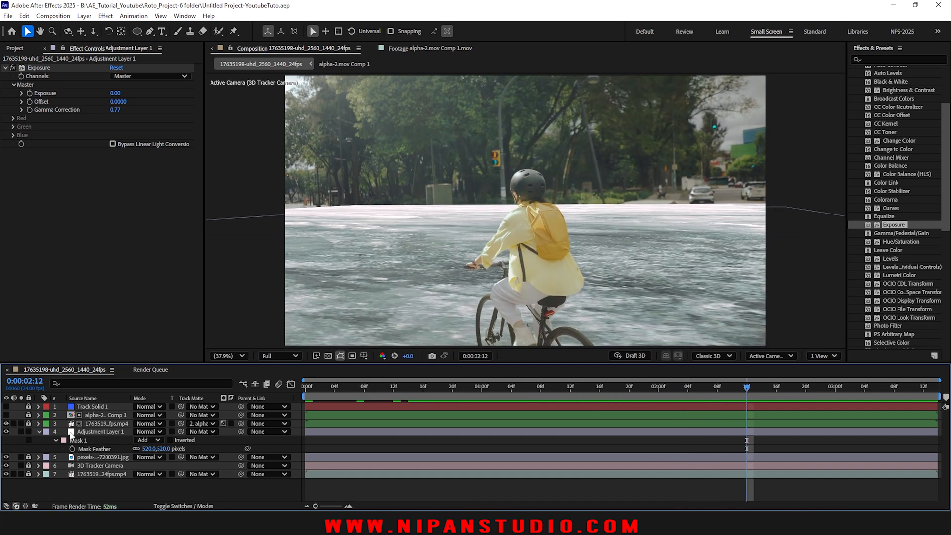
{"action": "left_click", "coordinate": [6, 432]}
{"action": "left_click", "coordinate": [6, 431]}
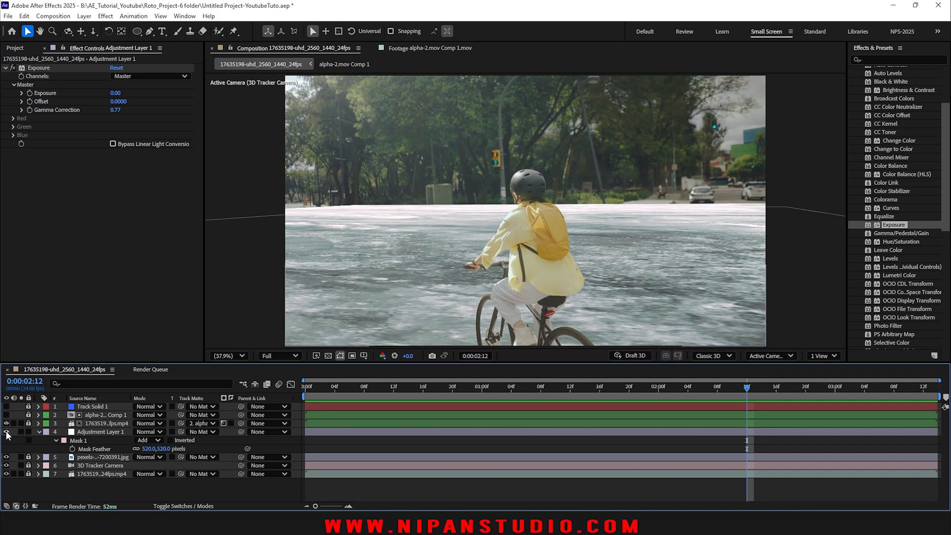
{"action": "left_click", "coordinate": [6, 432]}
{"action": "left_click", "coordinate": [7, 432]}
- Collapse the adjustment layer's properties and rename the layer as Exposure, copying the name from its effect
{"action": "left_click", "coordinate": [37, 432]}
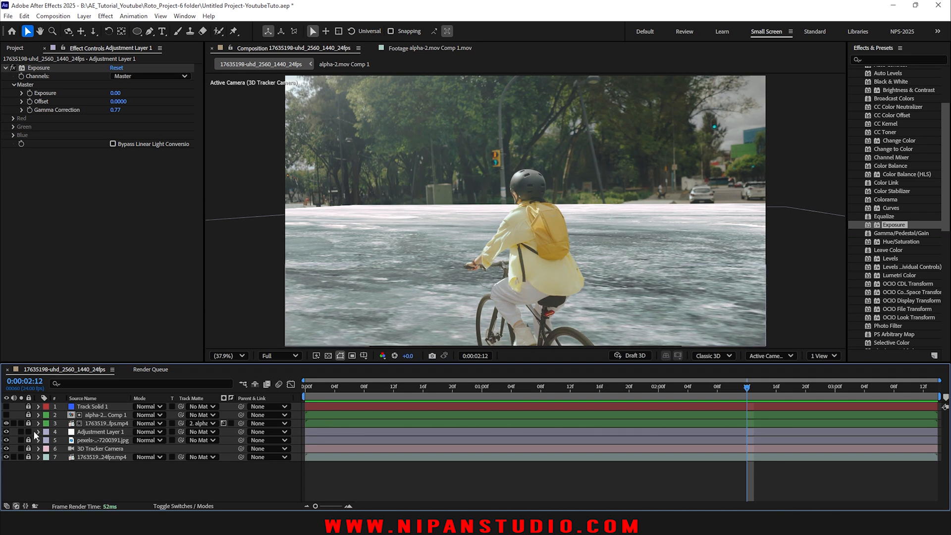
{"action": "left_click", "coordinate": [76, 431]}
{"action": "left_click", "coordinate": [45, 68]}
{"action": "key", "text": "Return"}
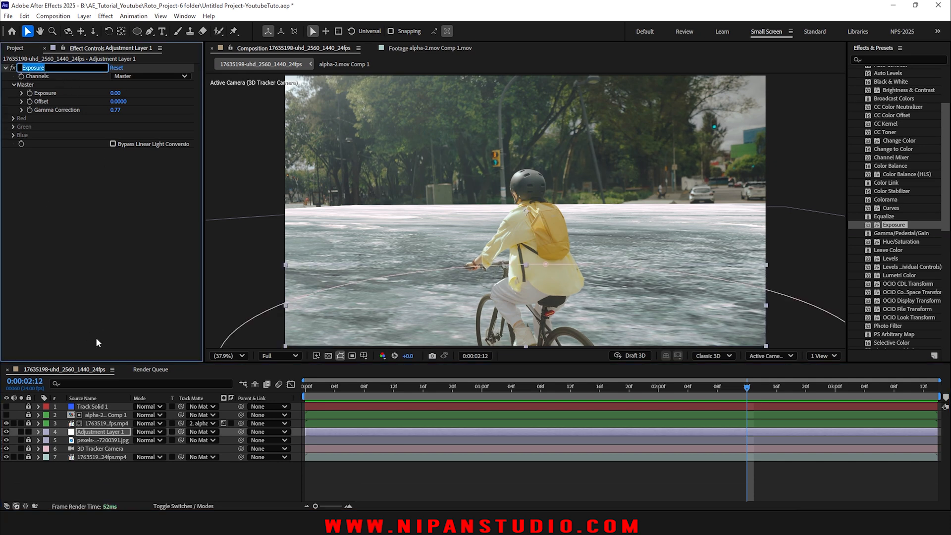
{"action": "key", "text": "ctrl+c"}
{"action": "key", "text": "Return"}
{"action": "key", "text": "Return"}
{"action": "key", "text": "ctrl+v"}
{"action": "key", "text": "Return"}
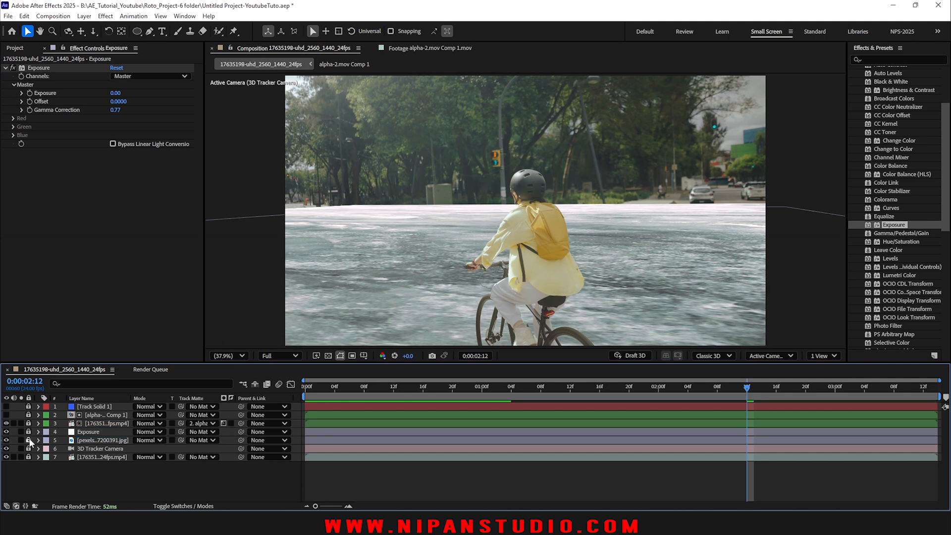
- Set the master Offset of the ice image layer's Exposure effect to 0.0730
{"action": "left_click", "coordinate": [82, 441]}
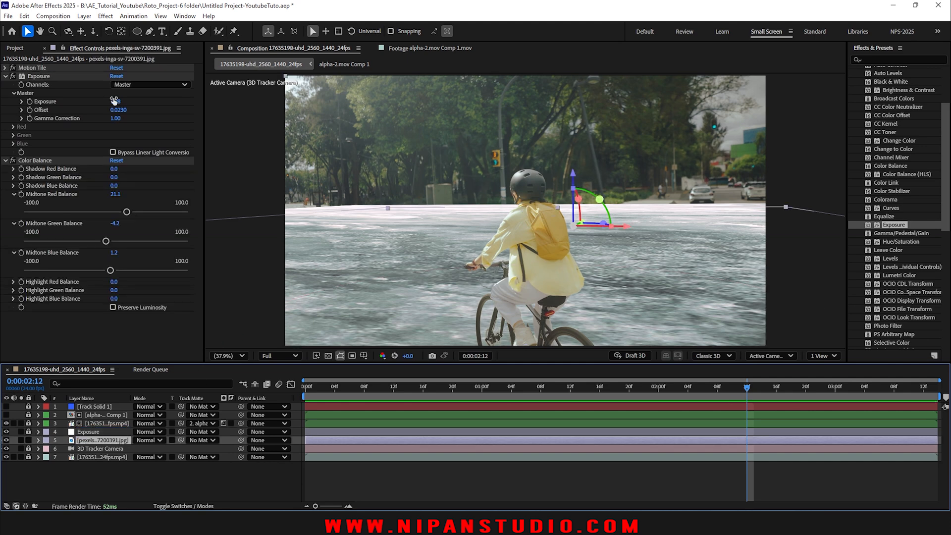
{"action": "left_click_drag", "start_coordinate": [122, 113], "coordinate": [120, 115]}
{"action": "left_click", "coordinate": [120, 110]}
{"action": "key", "text": "Up"}
{"action": "key", "text": "Up"}
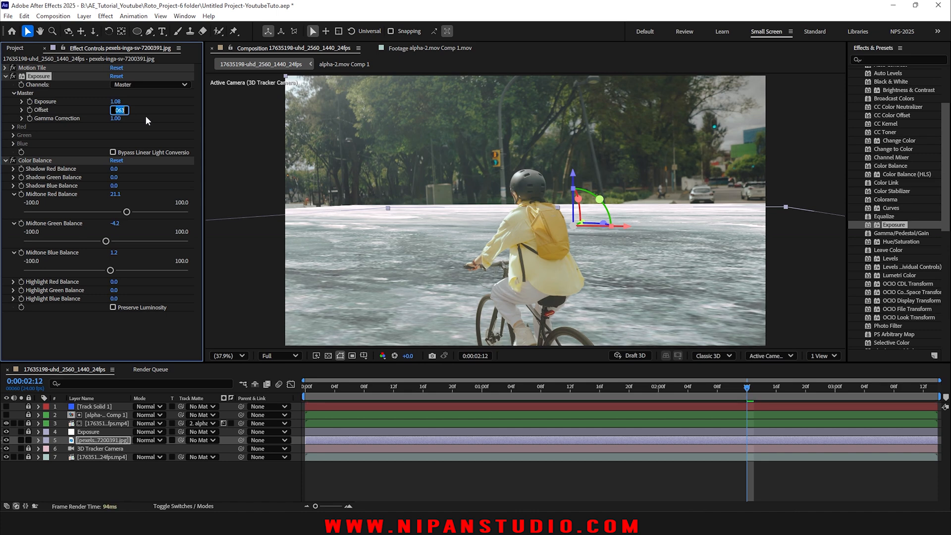
{"action": "key", "text": "Return"}
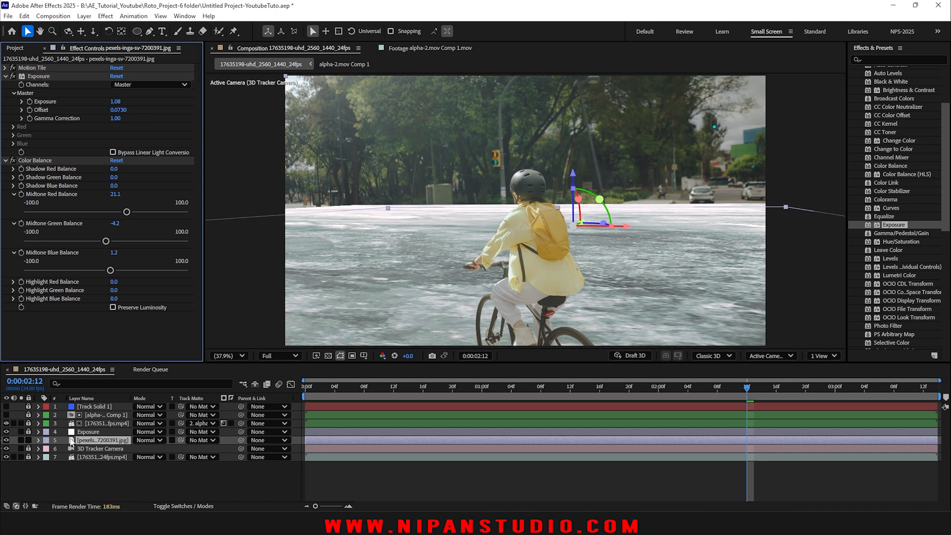
- Lock the ice image layer and set the Exposure adjustment layer's Gamma Correction to 0.63 and master Exposure to 0.16
{"action": "left_click", "coordinate": [29, 439]}
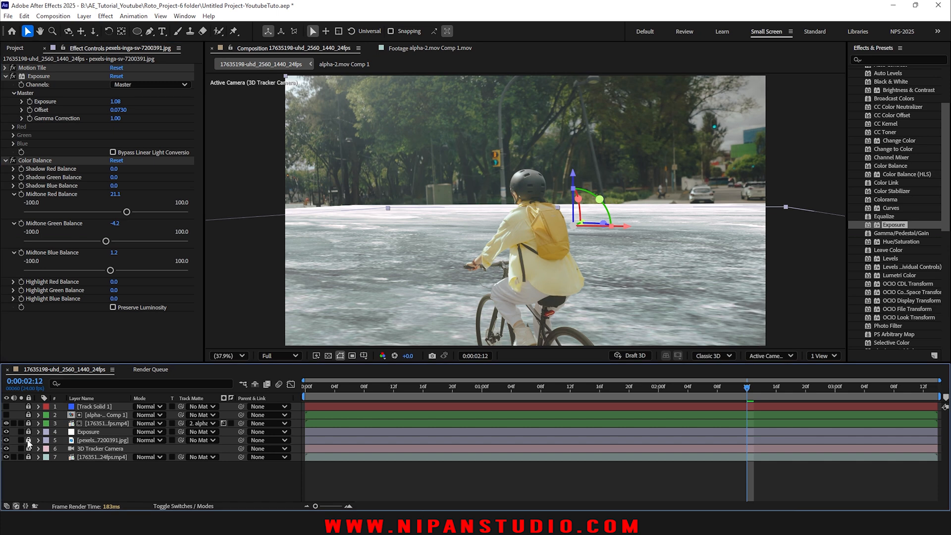
{"action": "left_click", "coordinate": [88, 433]}
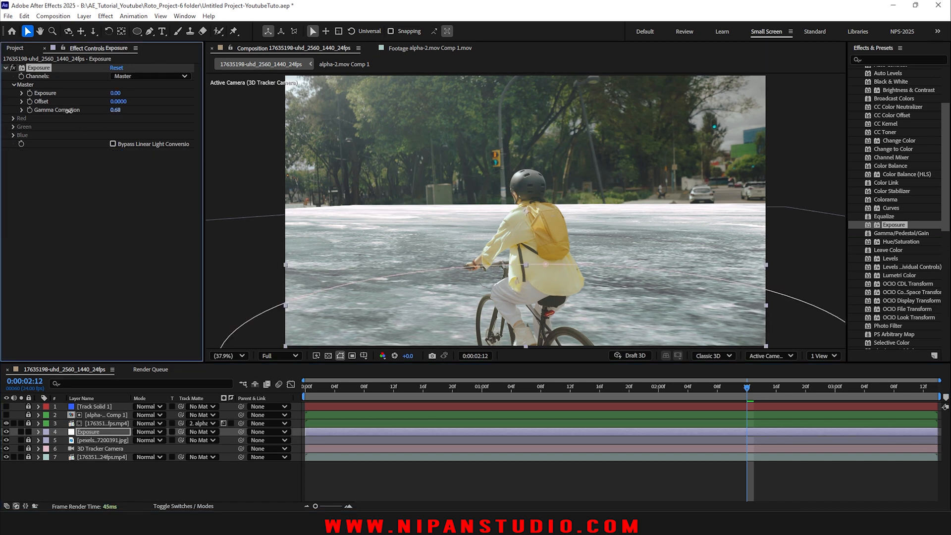
{"action": "left_click_drag", "start_coordinate": [69, 111], "coordinate": [47, 112]}
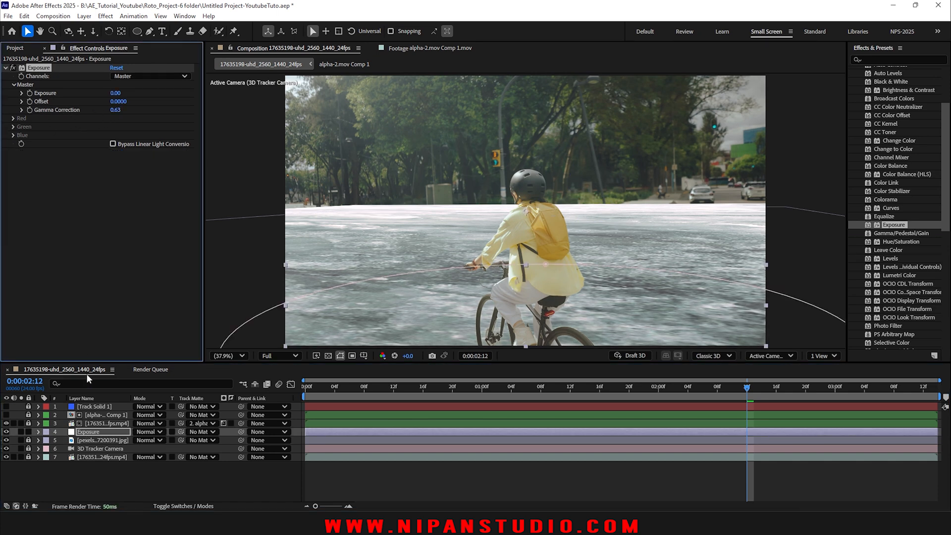
{"action": "mouse_move", "coordinate": [117, 93]}
{"action": "left_mouse_down"}
{"action": "mouse_move", "coordinate": [170, 96]}
{"action": "mouse_move", "coordinate": [115, 101]}
{"action": "mouse_move", "coordinate": [130, 102]}
{"action": "left_mouse_up"}
{"action": "left_click", "coordinate": [663, 484]}
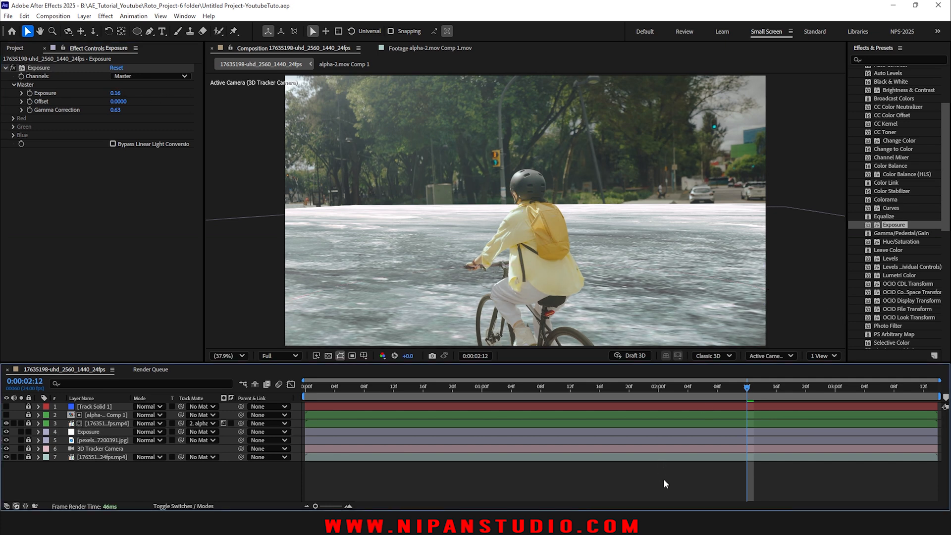
- Play back the composite and compare the first frame with the Exposure adjustment layer hidden and shown
{"action": "key", "text": "space"}
{"action": "left_click", "coordinate": [519, 386]}
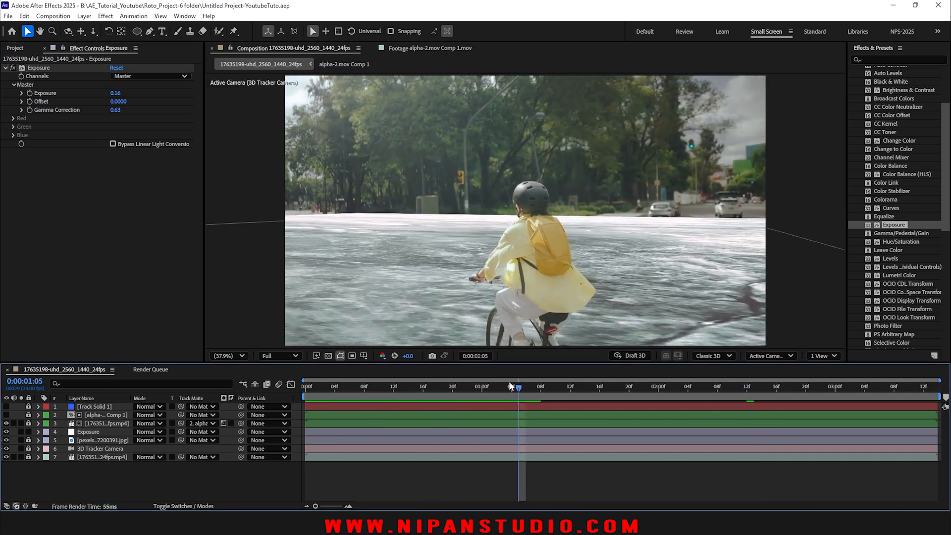
{"action": "left_click_drag", "start_coordinate": [509, 385], "coordinate": [265, 396]}
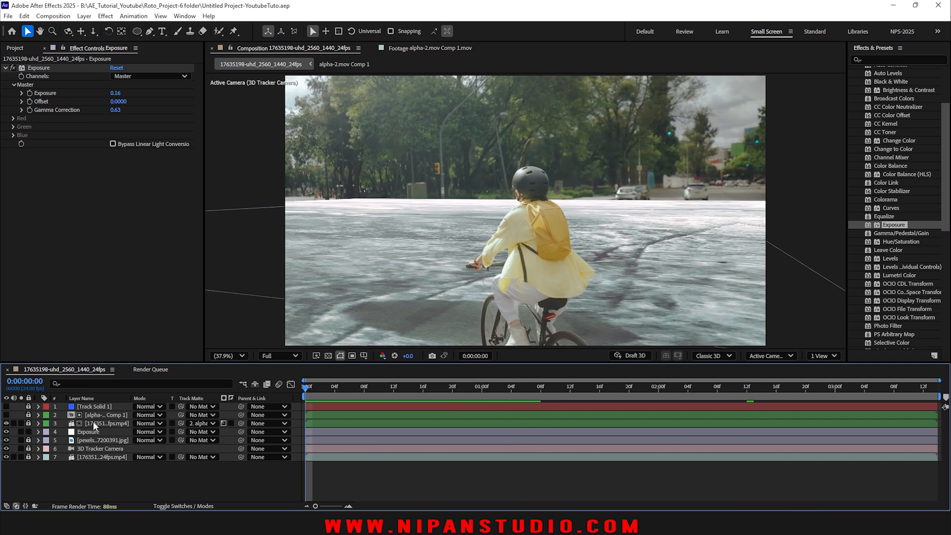
{"action": "left_click", "coordinate": [6, 431]}
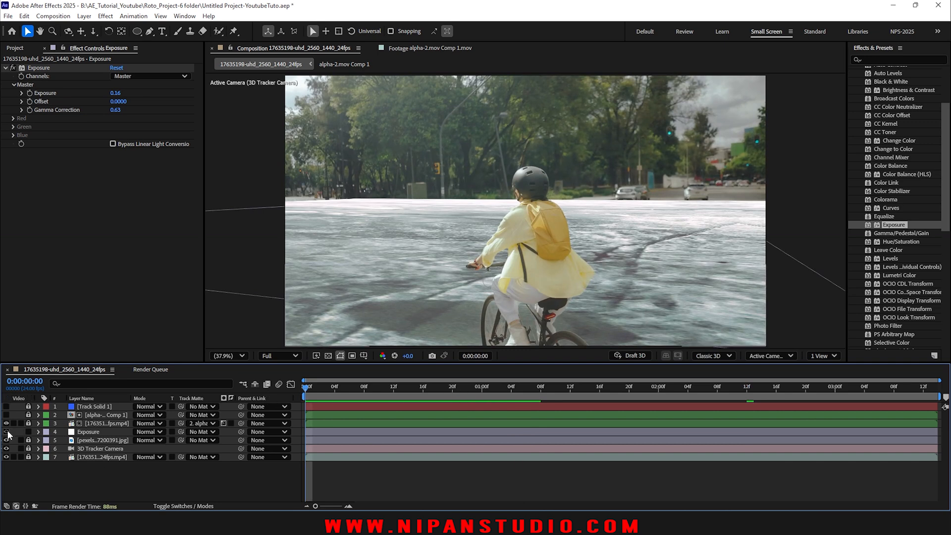
{"action": "left_click", "coordinate": [6, 432]}
{"action": "left_click", "coordinate": [6, 432]}
{"action": "left_click", "coordinate": [6, 432]}
{"action": "left_click", "coordinate": [6, 432]}
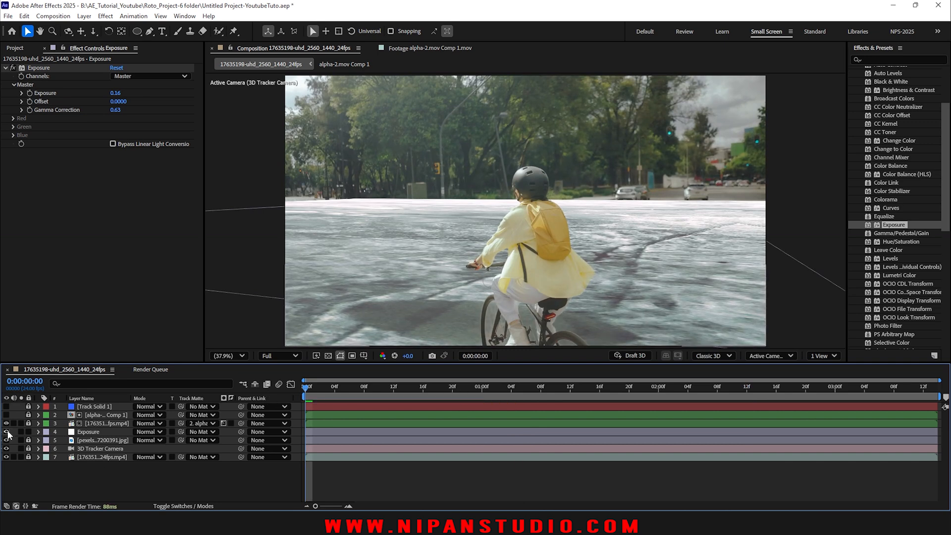
{"action": "left_click", "coordinate": [91, 432]}
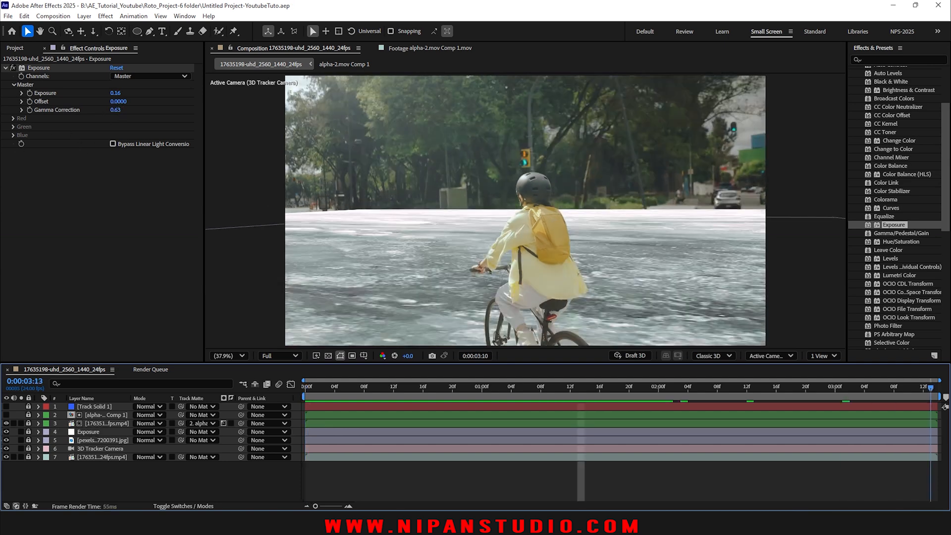
{"action": "left_click_drag", "start_coordinate": [930, 397], "coordinate": [261, 399]}
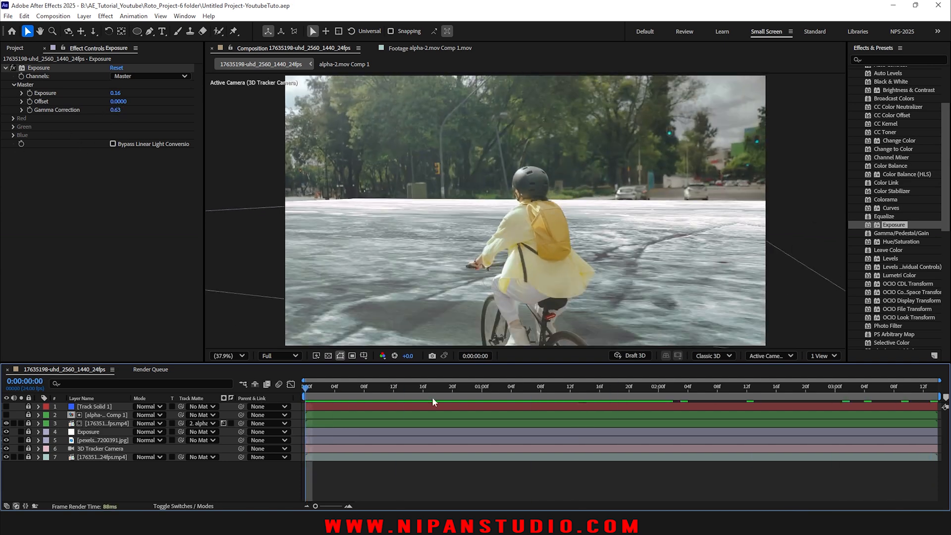
- Create a solid from the street footage's 3D camera track points around the background cars, and relock the footage layer
{"action": "left_click", "coordinate": [19, 48]}
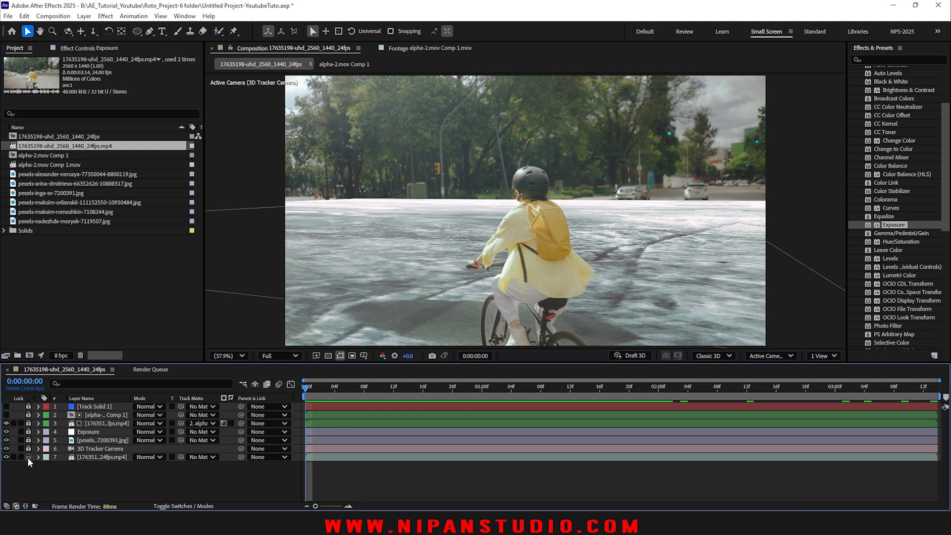
{"action": "left_click", "coordinate": [91, 456]}
{"action": "left_click", "coordinate": [83, 48]}
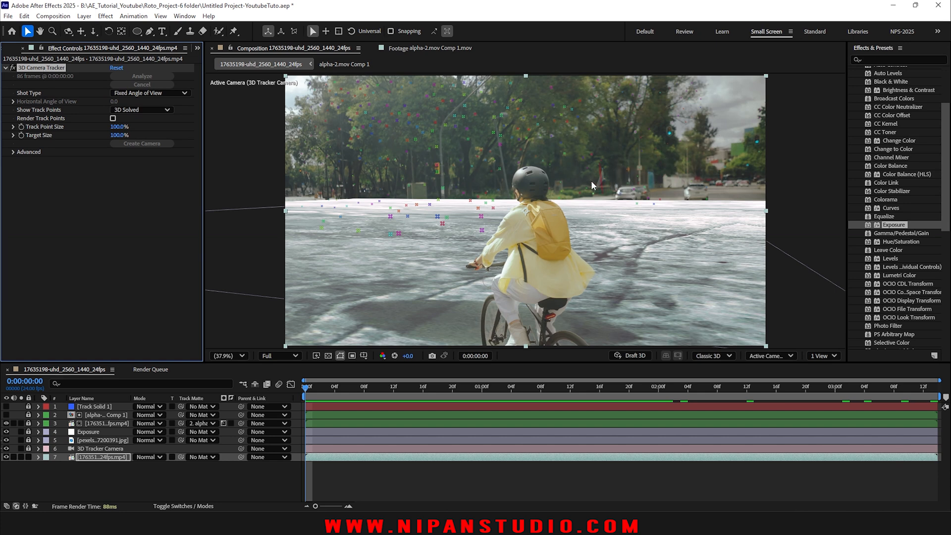
{"action": "left_click", "coordinate": [562, 195]}
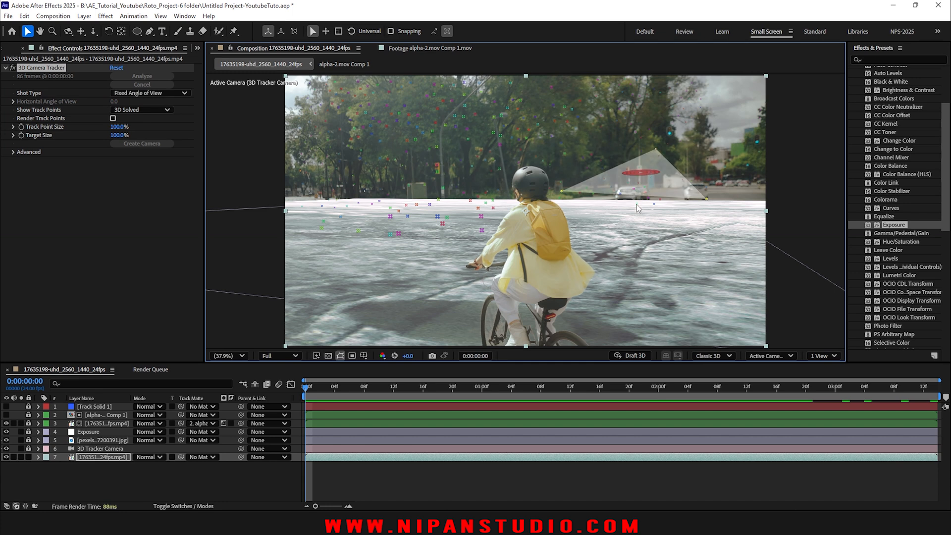
{"action": "right_click", "coordinate": [642, 186]}
{"action": "left_click", "coordinate": [662, 194]}
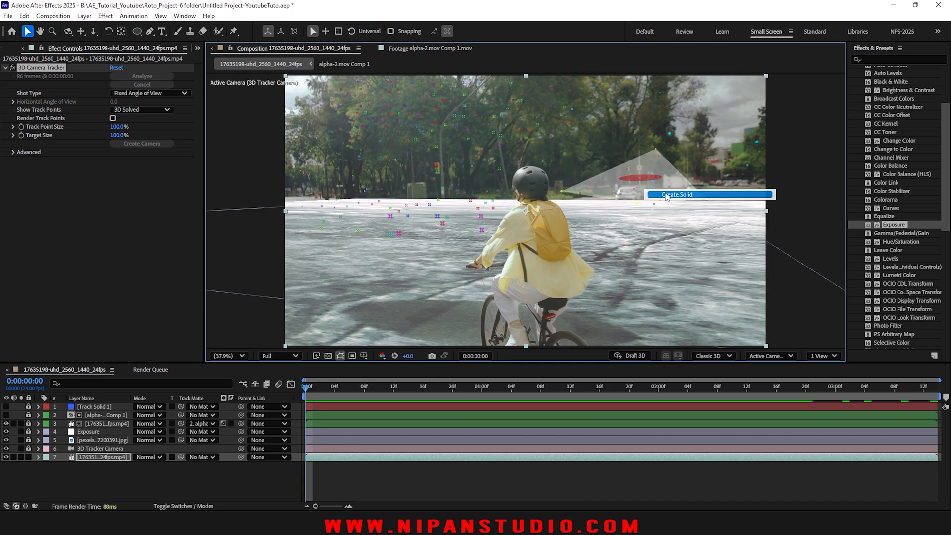
{"action": "left_click", "coordinate": [368, 479]}
{"action": "left_click", "coordinate": [28, 465]}
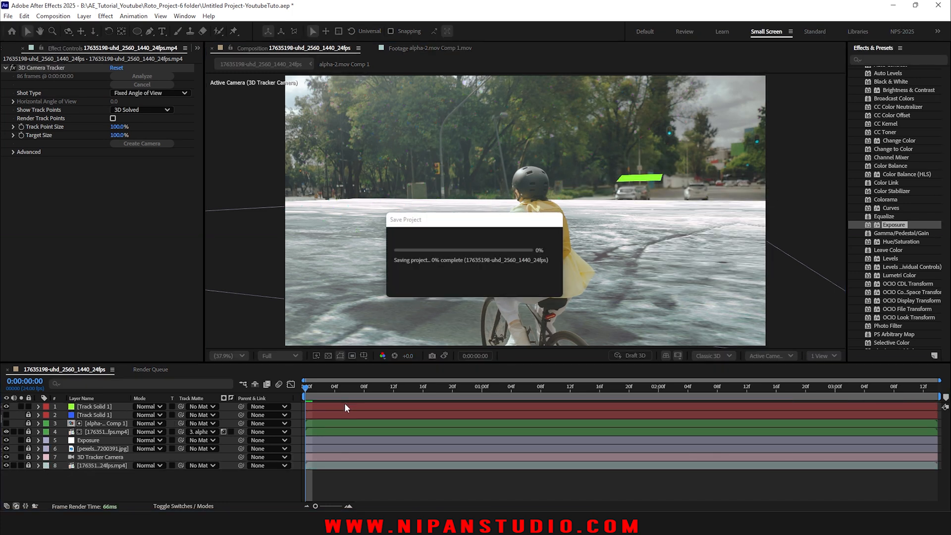
{"action": "key", "text": "space"}
{"action": "key", "text": "space"}
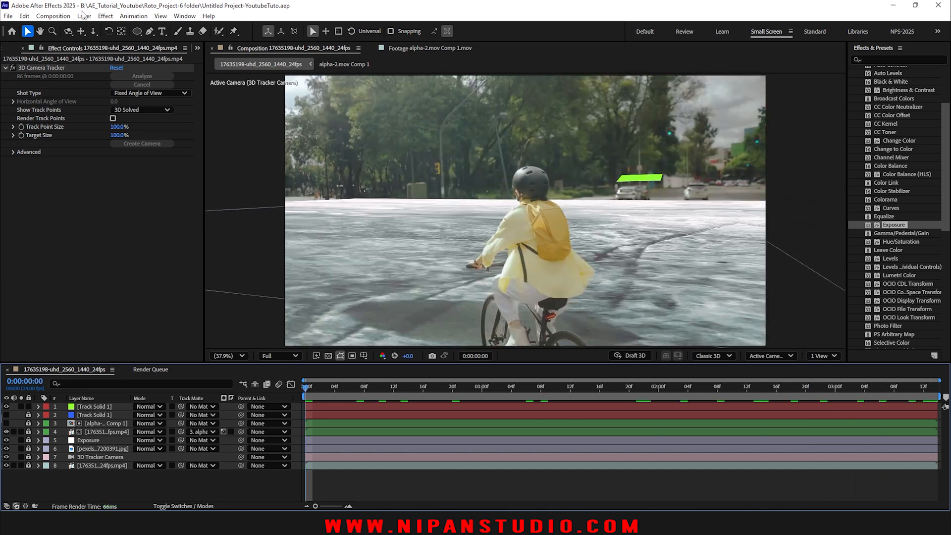
- Inspect the rocky island image ending in 8800119.jpg in the footage viewer and return to the composition
{"action": "left_click", "coordinate": [7, 48]}
{"action": "left_click", "coordinate": [50, 175]}
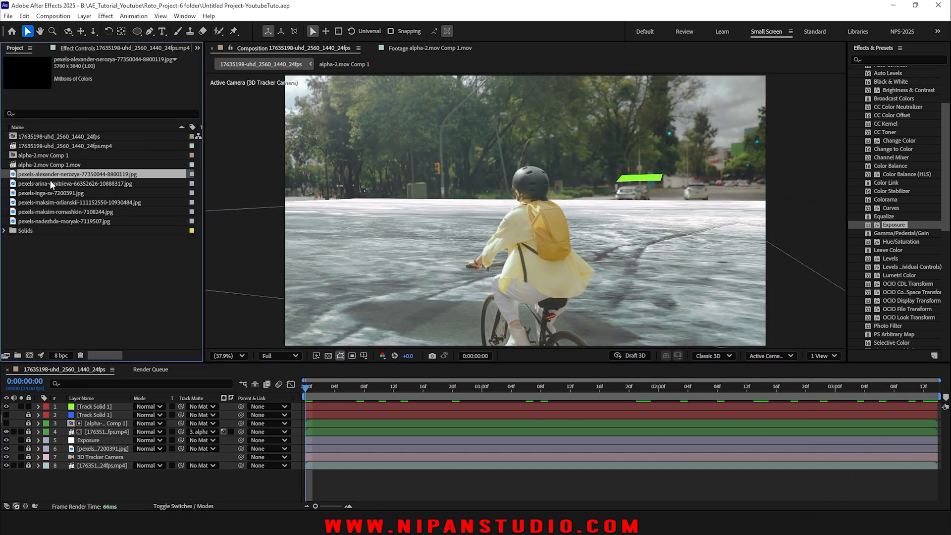
{"action": "double_click", "coordinate": [15, 176]}
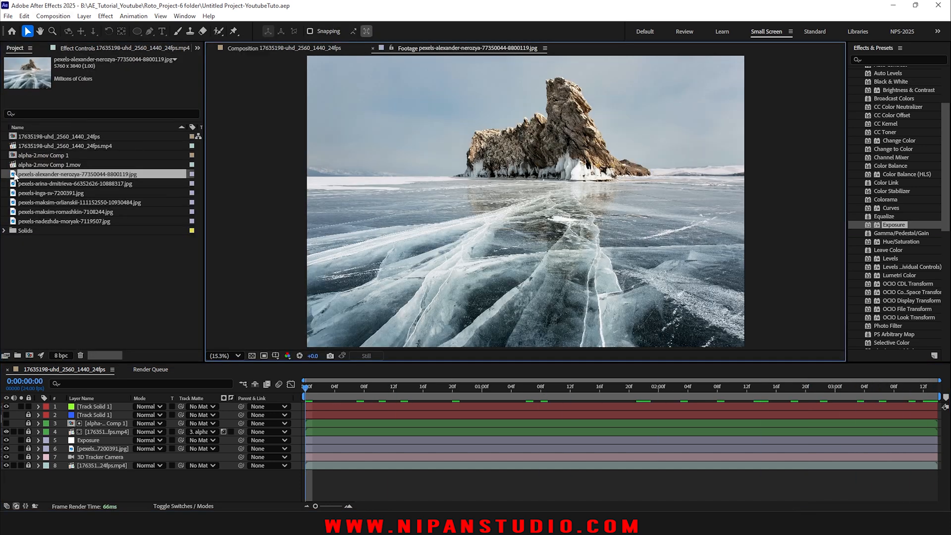
{"action": "scroll", "coordinate": [643, 159], "scroll_direction": "down", "scroll_amount": 1}
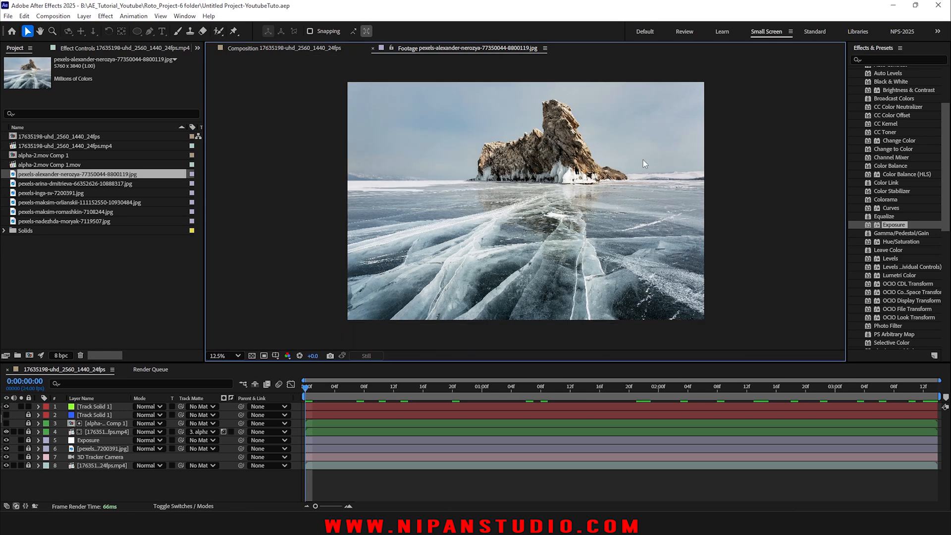
{"action": "scroll", "coordinate": [610, 156], "scroll_direction": "up", "scroll_amount": 2}
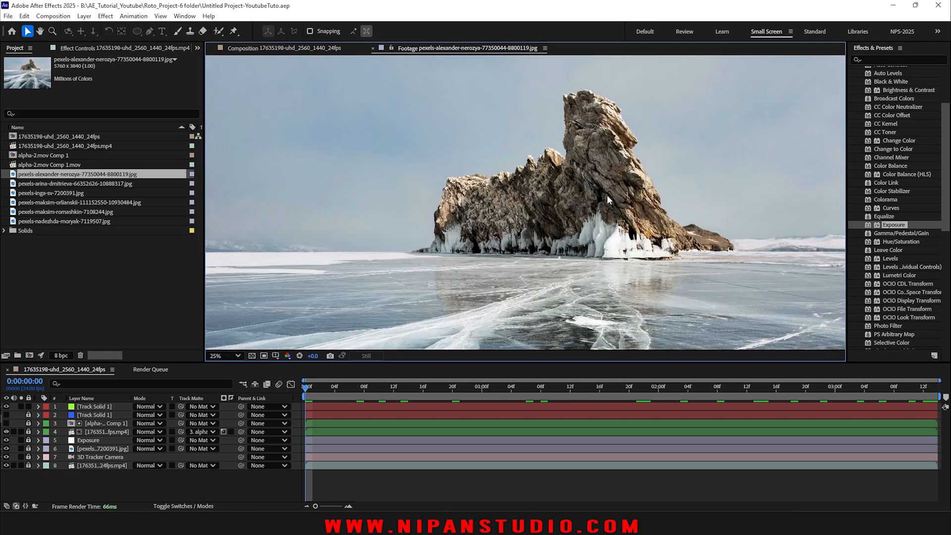
{"action": "scroll", "coordinate": [607, 195], "scroll_direction": "down", "scroll_amount": 2}
{"action": "left_click", "coordinate": [325, 399]}
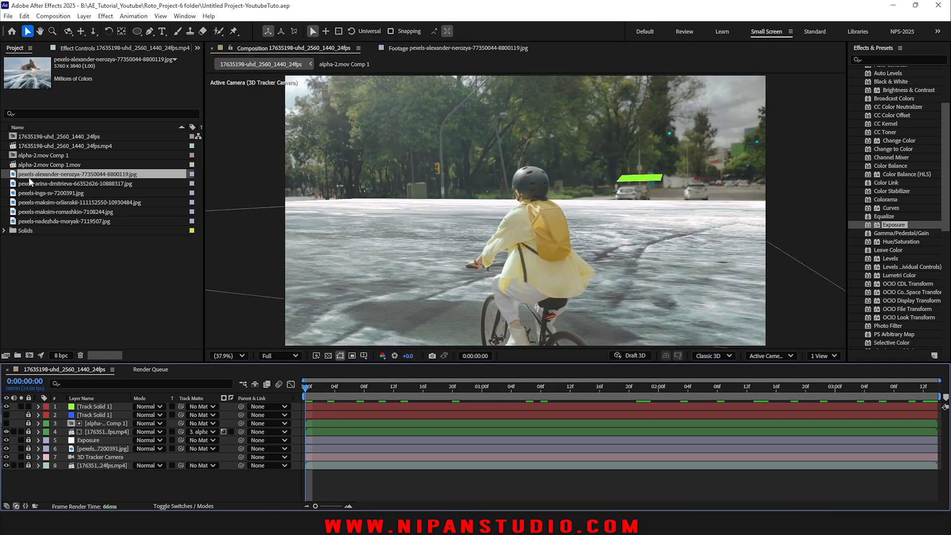
- Replace the source of the new green track solid with the rocky island image ending in 8800119.jpg
{"action": "left_click", "coordinate": [82, 407]}
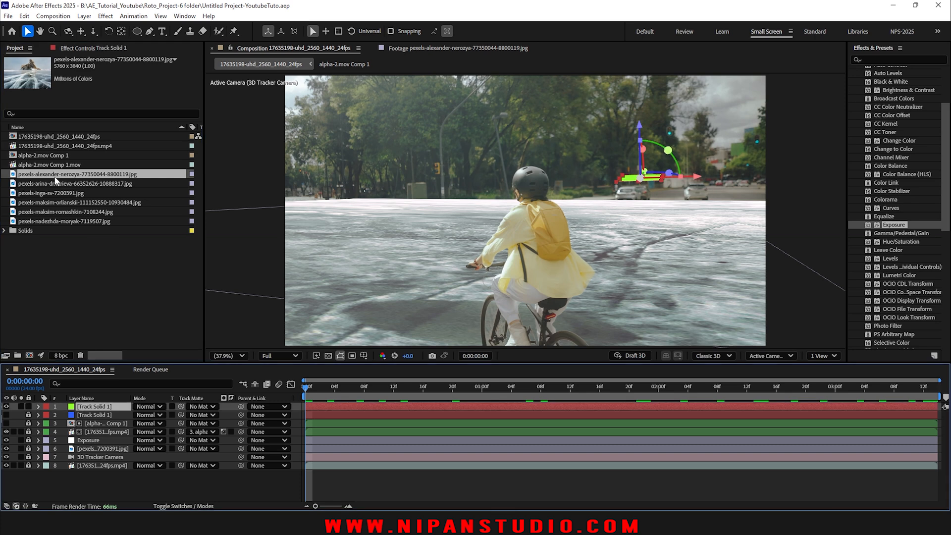
{"action": "left_click", "coordinate": [55, 180]}
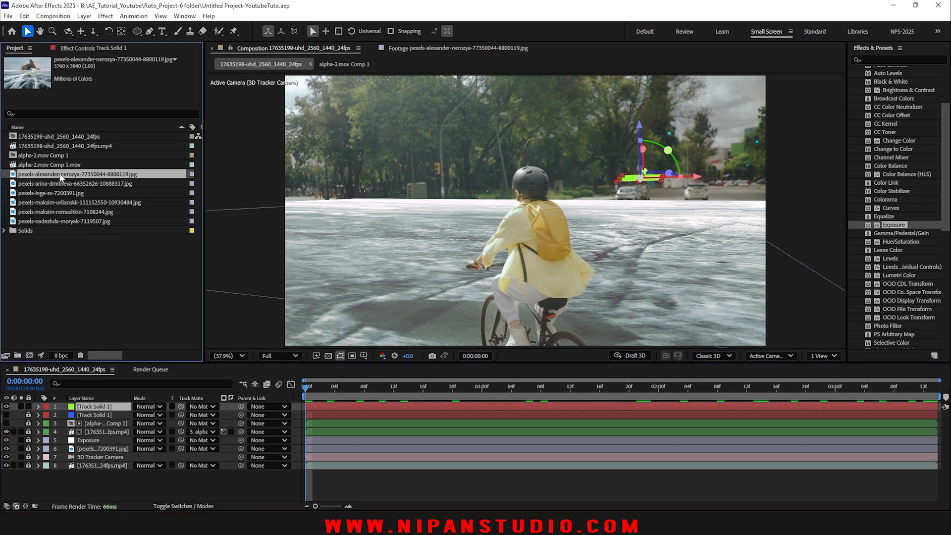
{"action": "left_click_drag", "start_coordinate": [61, 178], "coordinate": [90, 410]}
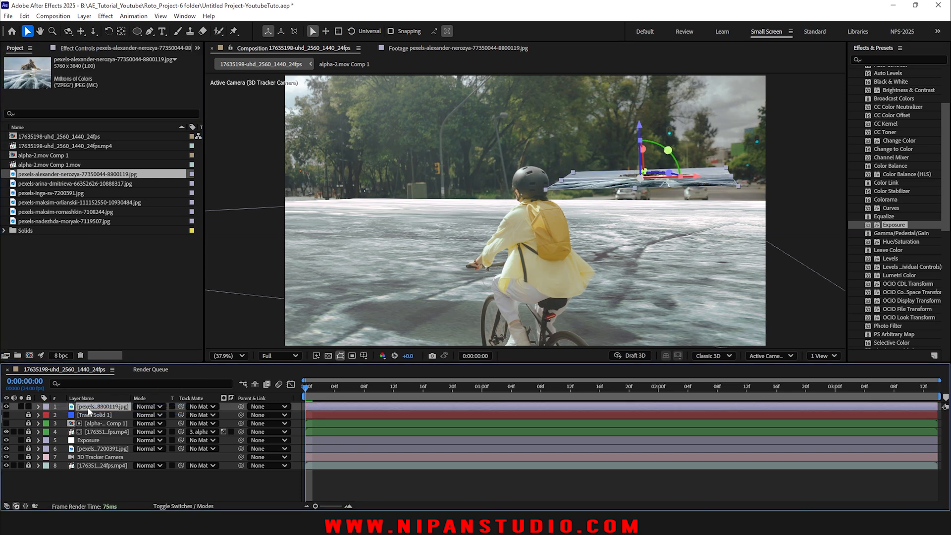
- Rotate the rocky island layer upright in 3D, scale it up behind the parked cars, and save the project
{"action": "left_click_drag", "start_coordinate": [642, 149], "coordinate": [643, 186]}
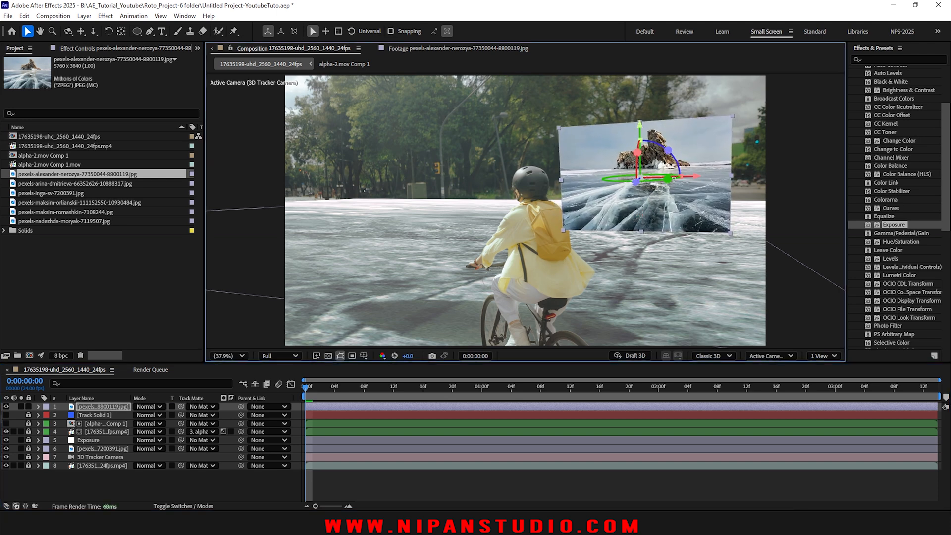
{"action": "left_click_drag", "start_coordinate": [724, 177], "coordinate": [813, 199]}
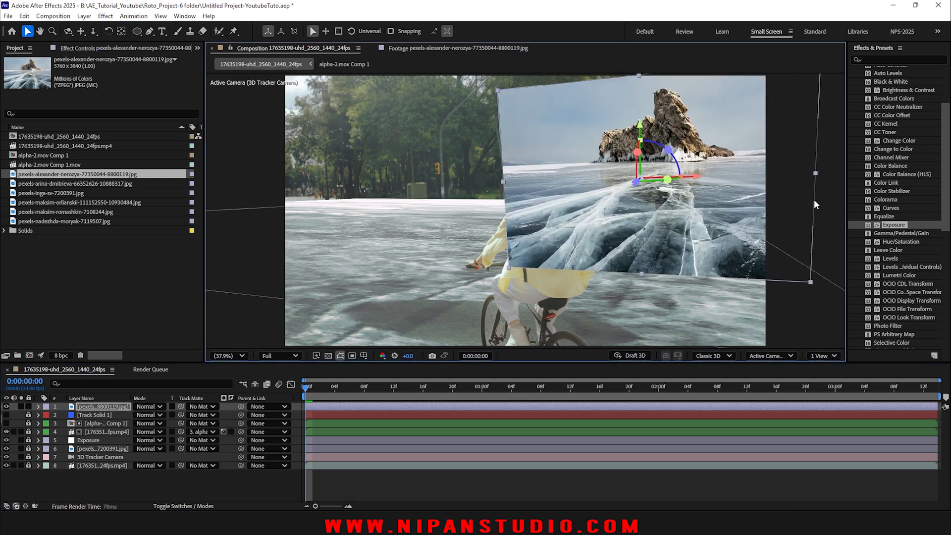
{"action": "key", "text": "ctrl+s"}
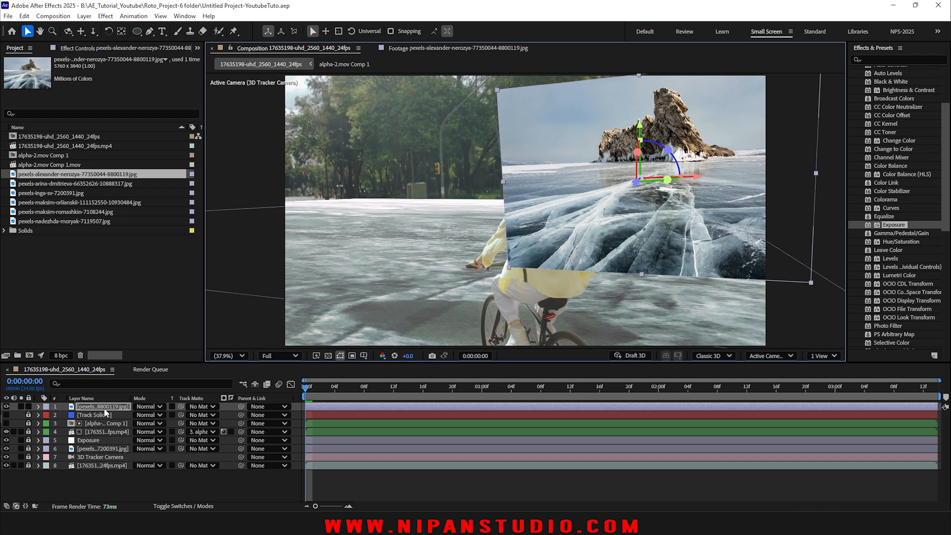
- Move the rocky island layer directly below the ice image layer and flip it horizontally
{"action": "left_click_drag", "start_coordinate": [105, 409], "coordinate": [97, 451]}
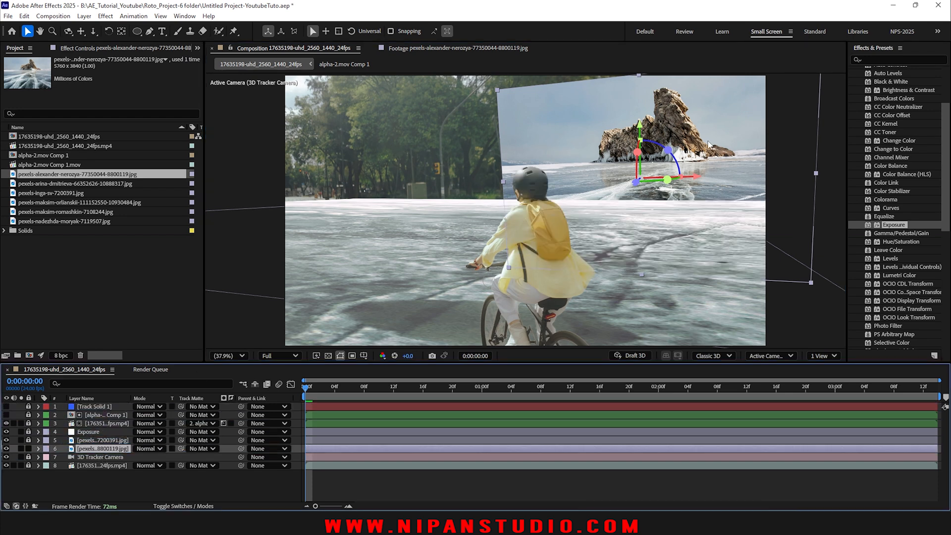
{"action": "right_click", "coordinate": [99, 452]}
{"action": "mouse_move", "coordinate": [154, 195]}
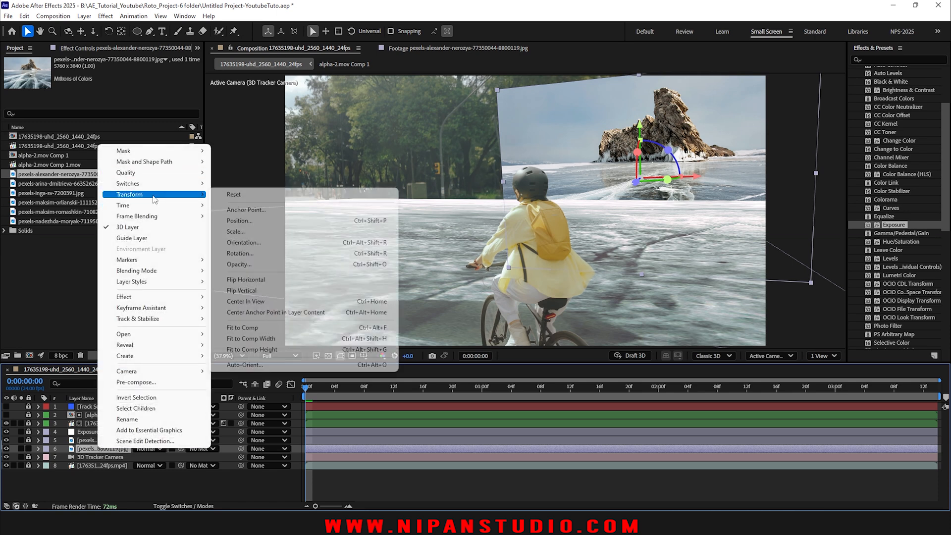
{"action": "left_click", "coordinate": [283, 285]}
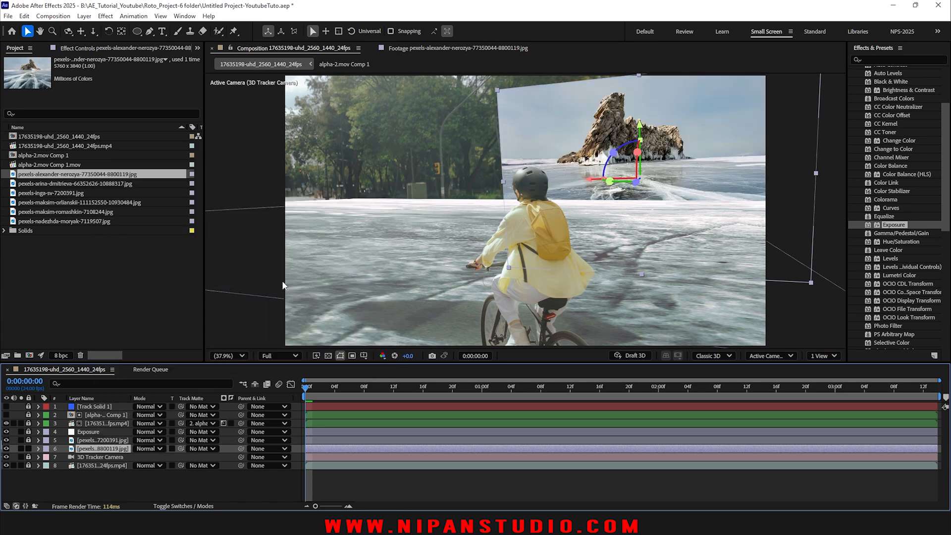
- Tilt the rocky island layer slightly and lower it to the ice horizon by setting its Anchor Point to 2880.0, 1272.0, 0.0
{"action": "left_click_drag", "start_coordinate": [614, 152], "coordinate": [619, 148]}
{"action": "left_click", "coordinate": [148, 482]}
{"action": "left_click", "coordinate": [101, 448]}
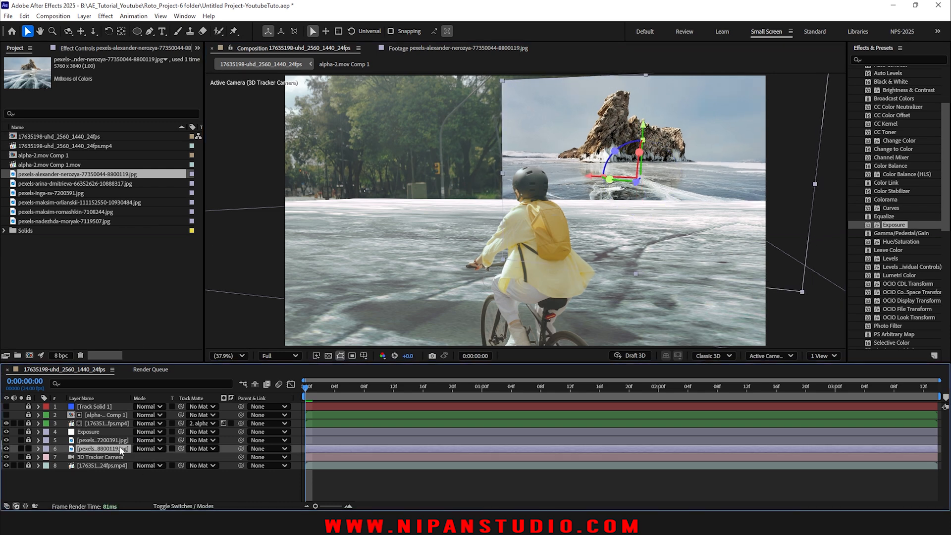
{"action": "key", "text": "a"}
{"action": "mouse_move", "coordinate": [161, 457]}
{"action": "left_mouse_down"}
{"action": "mouse_move", "coordinate": [0, 457]}
{"action": "mouse_move", "coordinate": [163, 457]}
{"action": "left_mouse_up"}
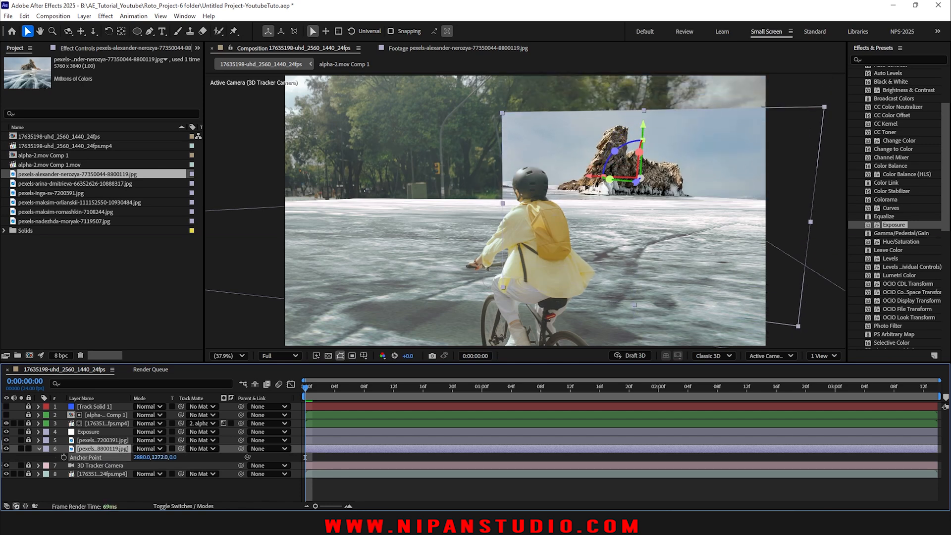
- Readjust the rocky island layer's tilt and size, set its Anchor Point to 2880.0, 1328.0, 0.0, and preview the shot
{"action": "left_click_drag", "start_coordinate": [616, 151], "coordinate": [614, 152]}
{"action": "left_click_drag", "start_coordinate": [504, 209], "coordinate": [463, 212]}
{"action": "left_click_drag", "start_coordinate": [156, 457], "coordinate": [209, 432]}
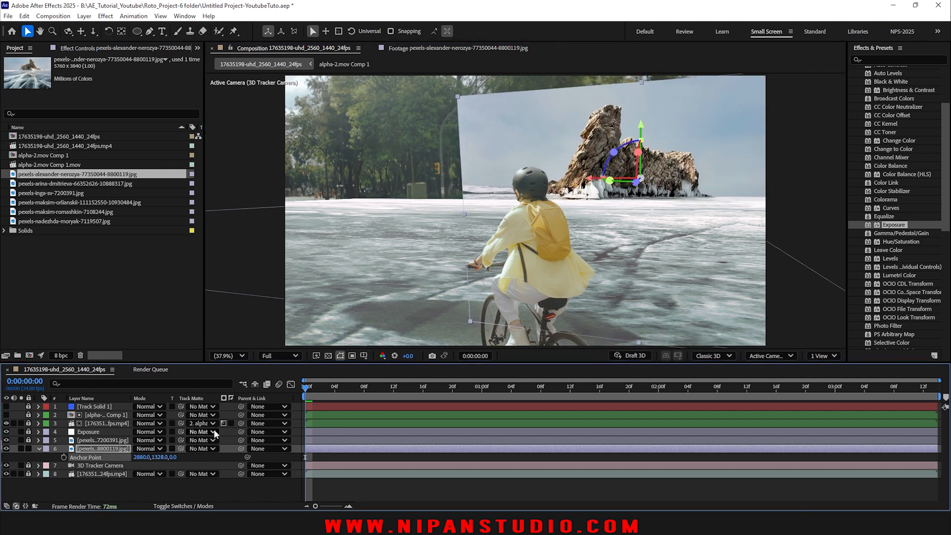
{"action": "key", "text": "space"}
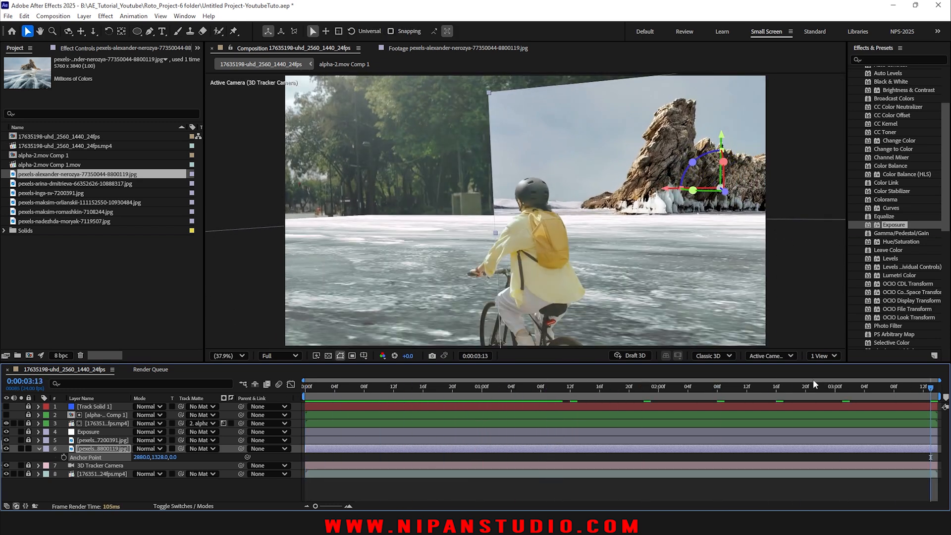
{"action": "left_click_drag", "start_coordinate": [792, 388], "coordinate": [283, 407]}
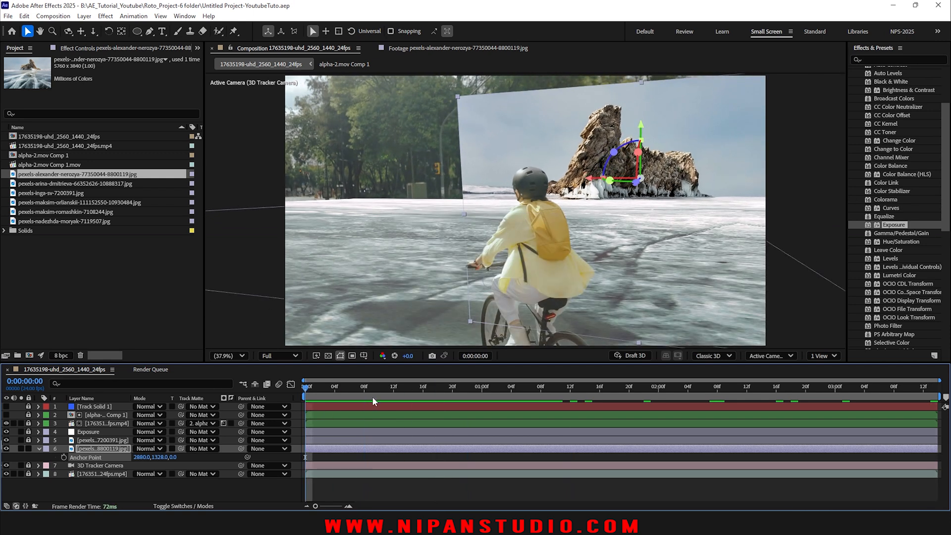
- Preview the shot and examine up close where the rocky island meets the ice horizon
{"action": "key", "text": "space"}
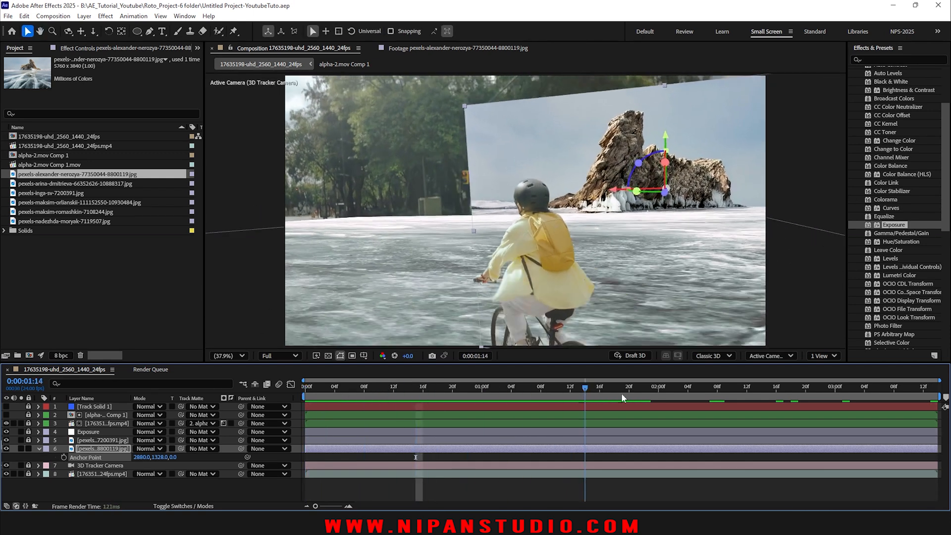
{"action": "key", "text": "space"}
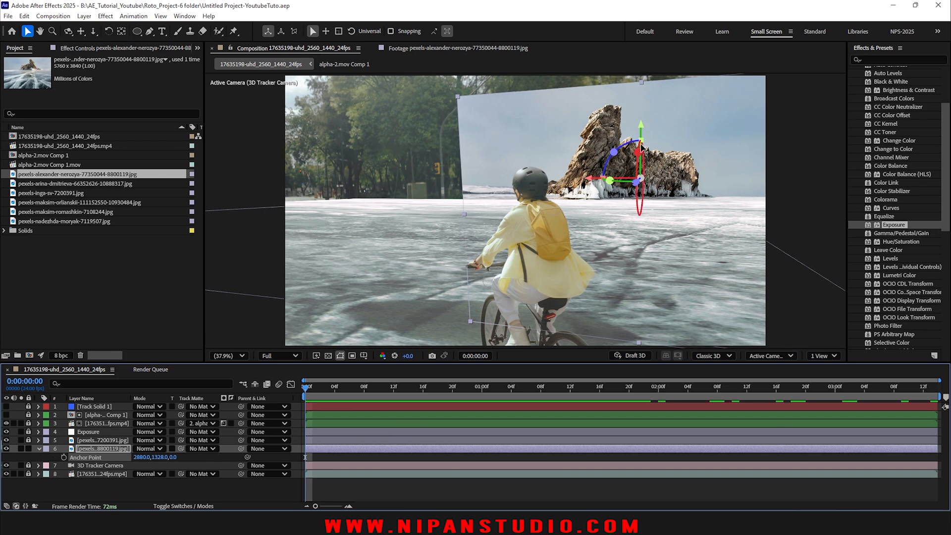
{"action": "key", "text": "slash"}
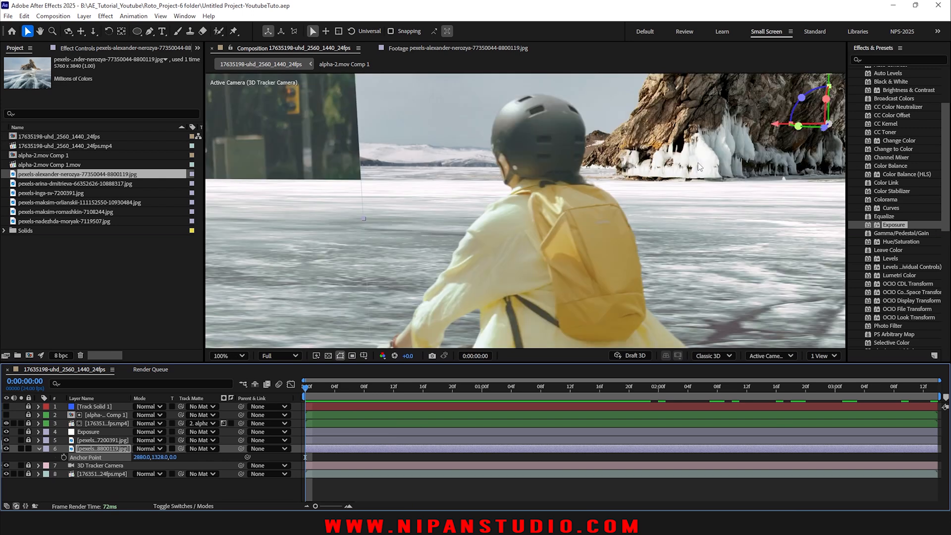
{"action": "key", "text": "shift+slash"}
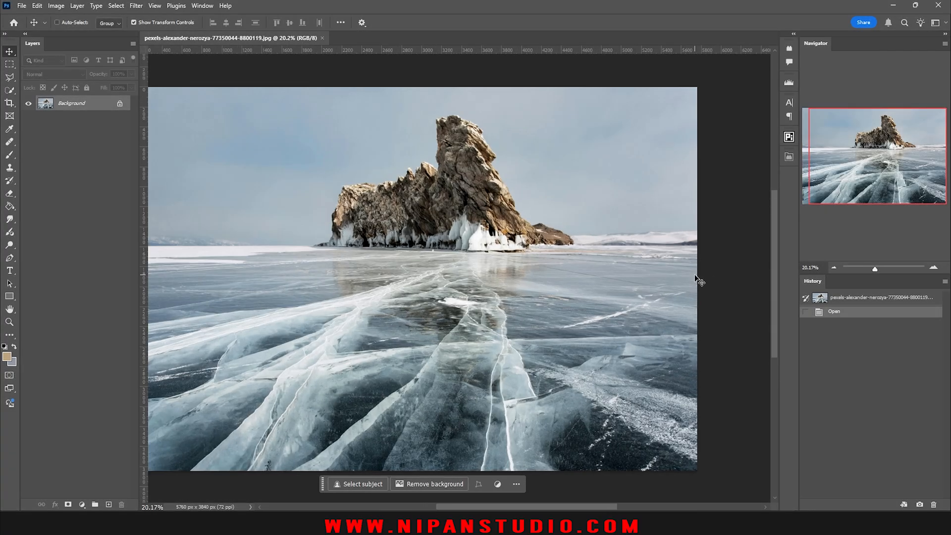
- In Photoshop, remove the background from the rocky island image and check the edges of the cutout
{"action": "left_click_drag", "start_coordinate": [570, 289], "coordinate": [607, 290]}
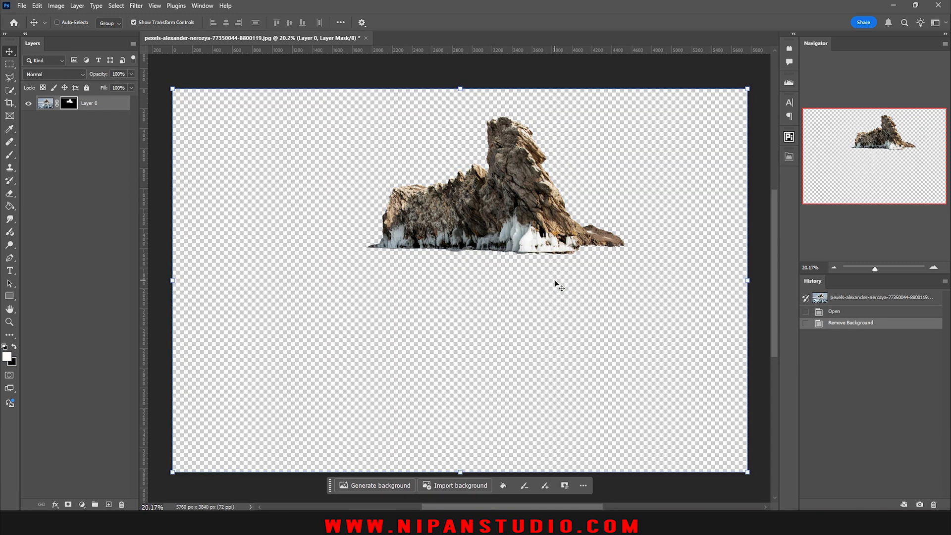
{"action": "scroll", "coordinate": [607, 155], "scroll_direction": "up", "scroll_amount": 5}
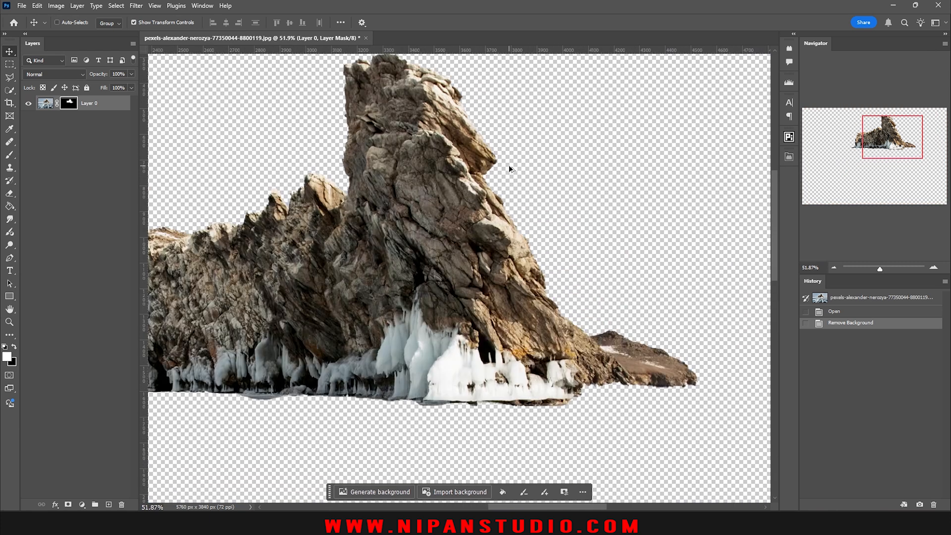
{"action": "scroll", "coordinate": [509, 168], "scroll_direction": "down", "scroll_amount": 5}
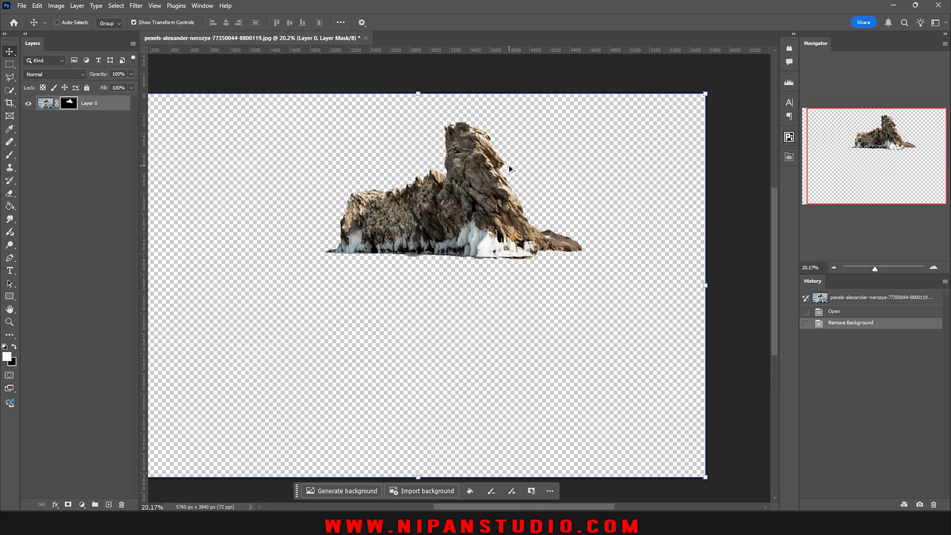
{"action": "scroll", "coordinate": [509, 165], "scroll_direction": "down", "scroll_amount": 1}
- Crop the canvas closer around the rocky island cutout, to about 3972 x 2052 px
{"action": "left_click", "coordinate": [9, 102]}
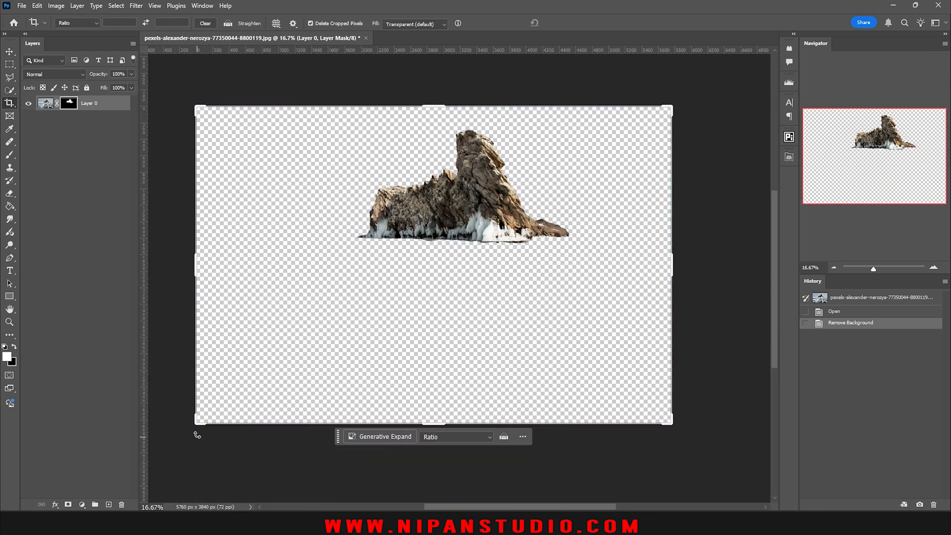
{"action": "left_click_drag", "start_coordinate": [197, 424], "coordinate": [253, 351]}
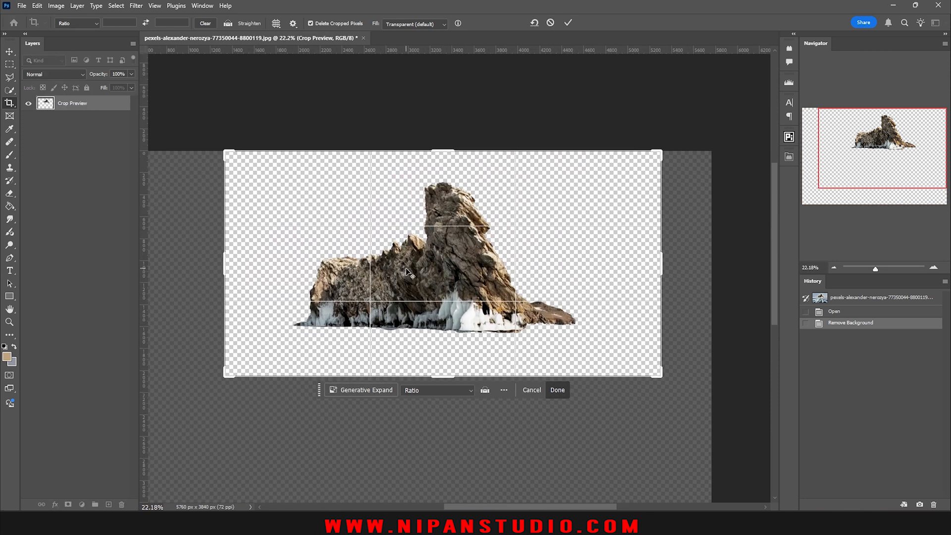
{"action": "key", "text": "alt+space"}
{"action": "left_click", "coordinate": [192, 170]}
{"action": "left_click", "coordinate": [11, 52]}
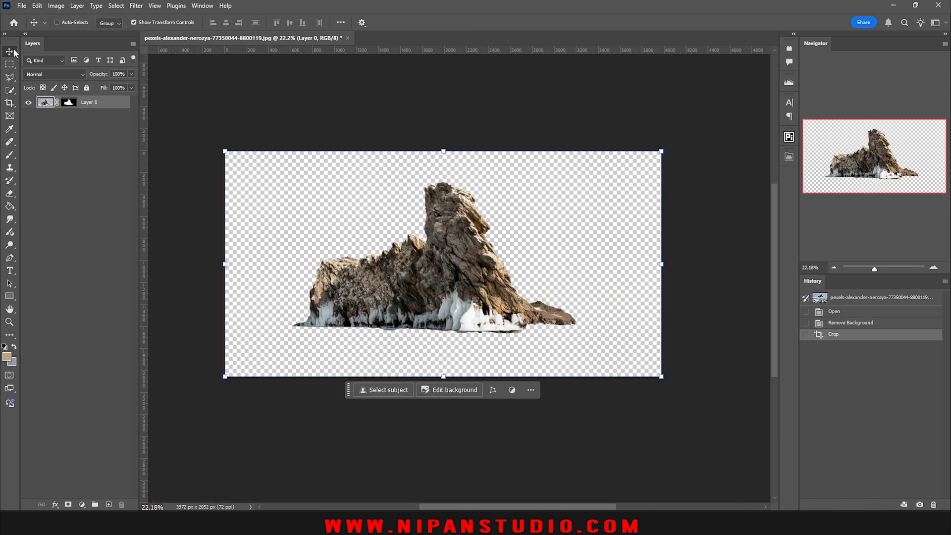
- Flip the rocky island cutout horizontally on the cropped canvas
{"action": "scroll", "coordinate": [346, 260], "scroll_direction": "up", "scroll_amount": 4}
{"action": "scroll", "coordinate": [409, 262], "scroll_direction": "down", "scroll_amount": 2}
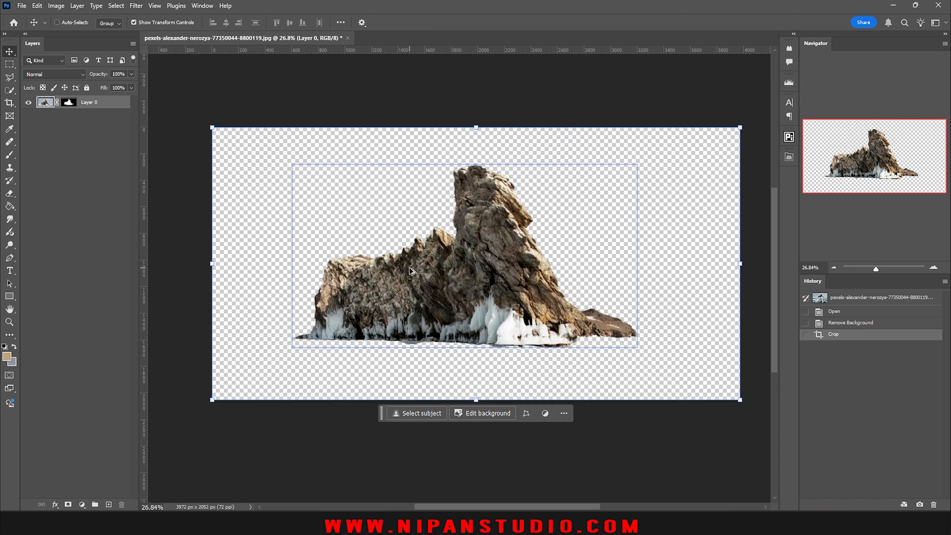
{"action": "left_click", "coordinate": [77, 6]}
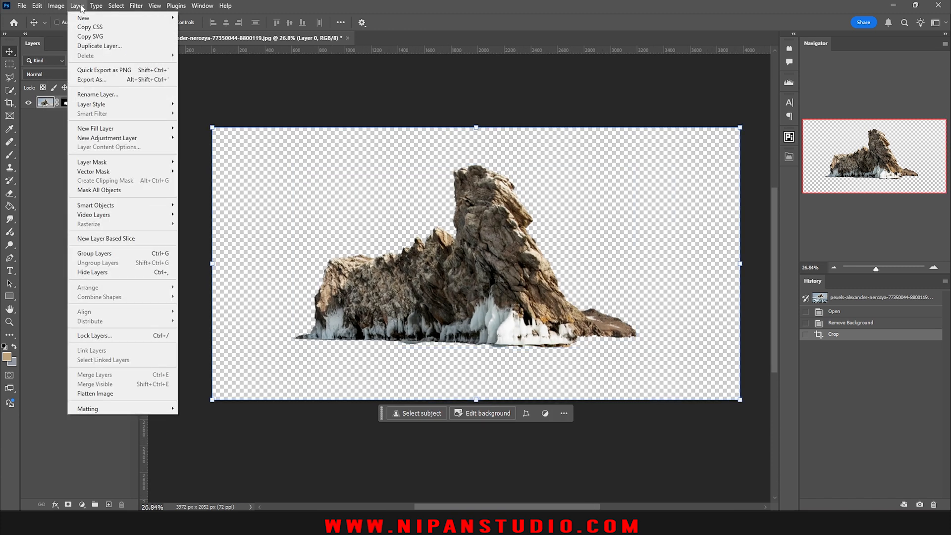
{"action": "left_click", "coordinate": [37, 6]}
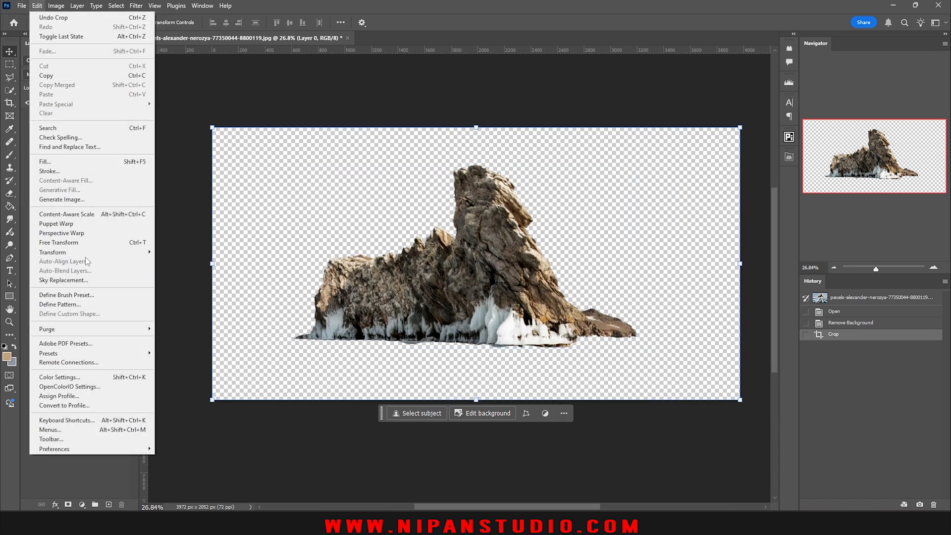
{"action": "mouse_move", "coordinate": [105, 257]}
{"action": "left_click", "coordinate": [189, 434]}
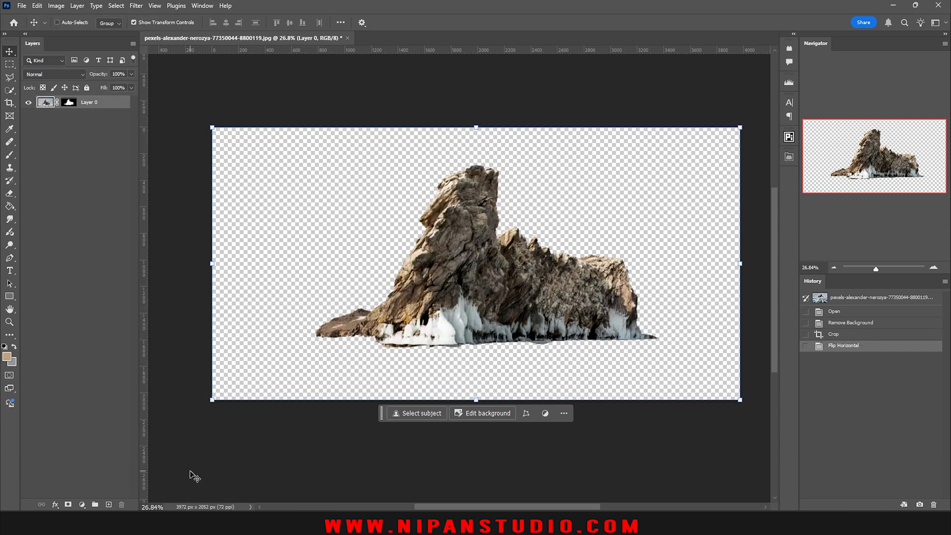
- Deselect the layer and save the island cutout as a Photoshop PSD file in the Assets folder
{"action": "left_click", "coordinate": [98, 217]}
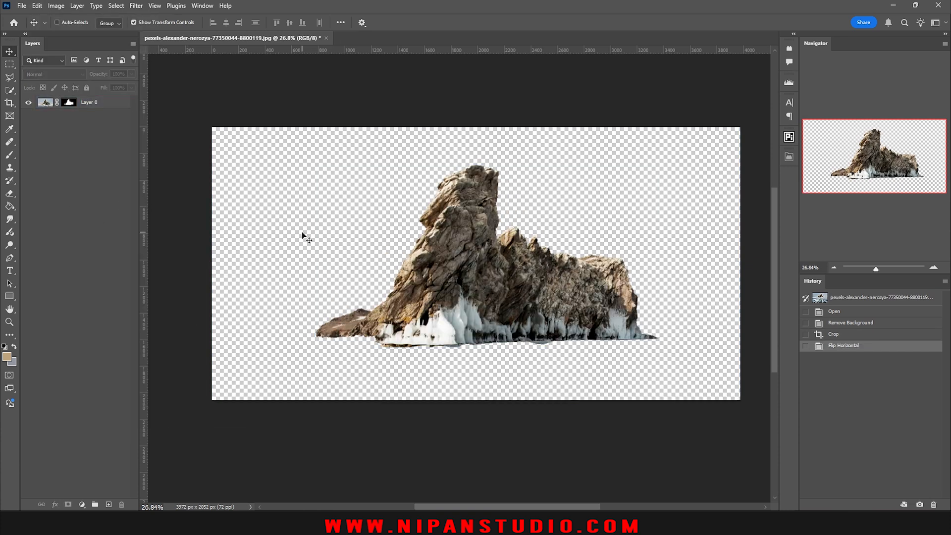
{"action": "key", "text": "ctrl+shift+s"}
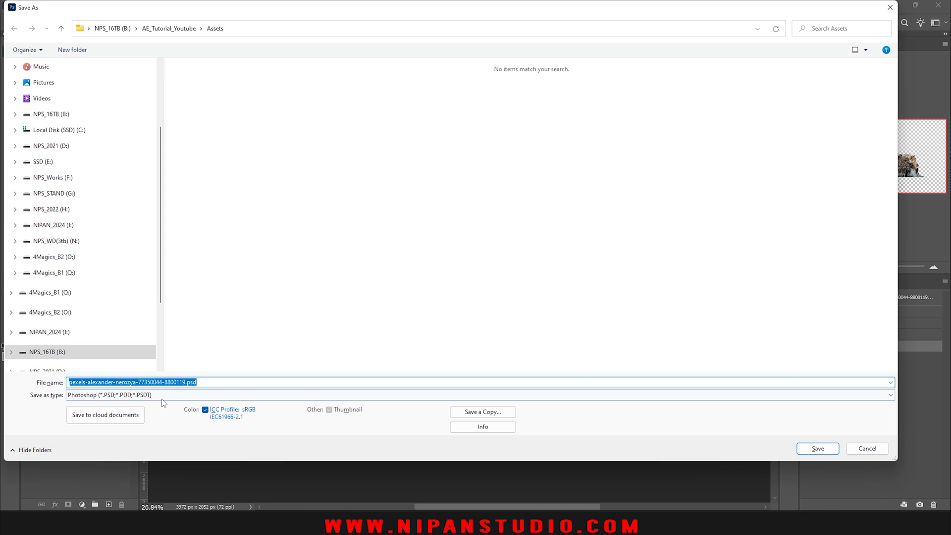
{"action": "left_click", "coordinate": [809, 450]}
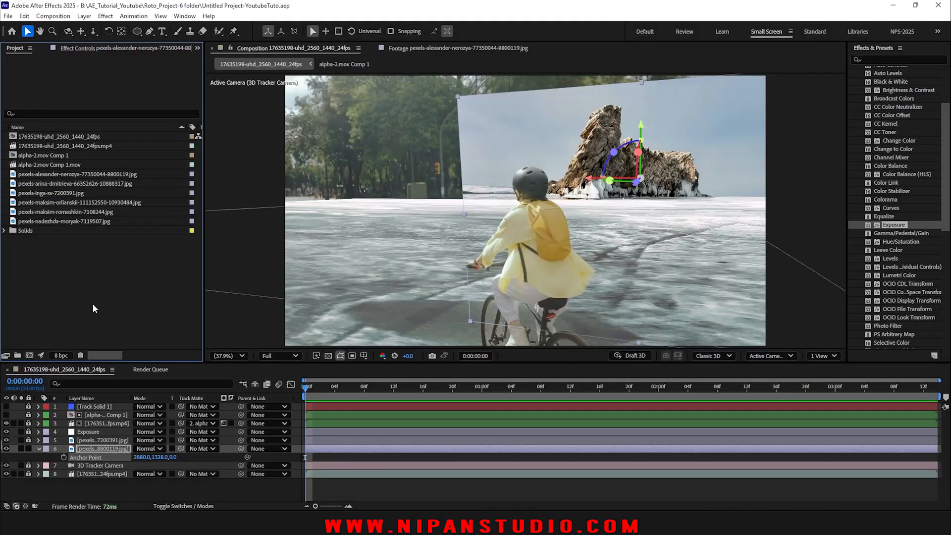
- Back in After Effects, import the rocky island PSD from the Assets folder into the project
{"action": "double_click", "coordinate": [64, 271]}
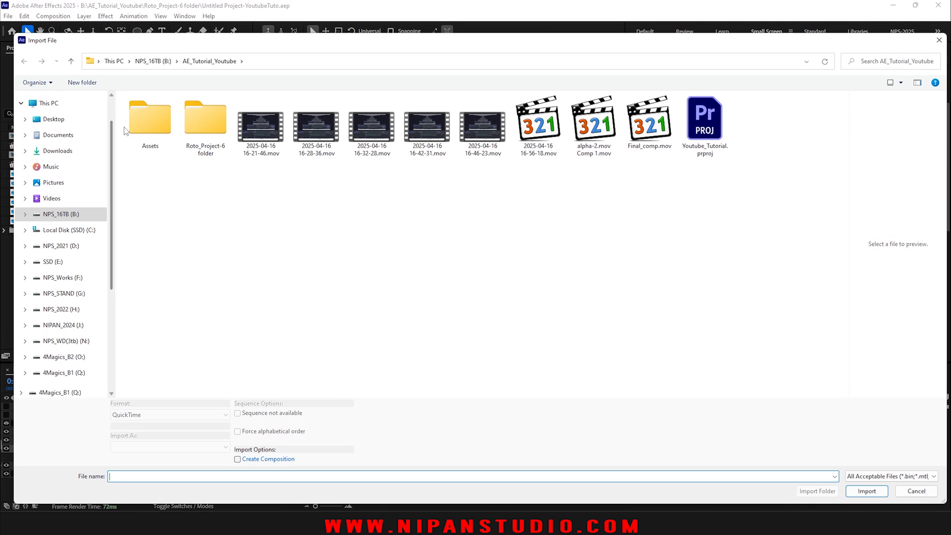
{"action": "double_click", "coordinate": [137, 127]}
{"action": "double_click", "coordinate": [205, 119]}
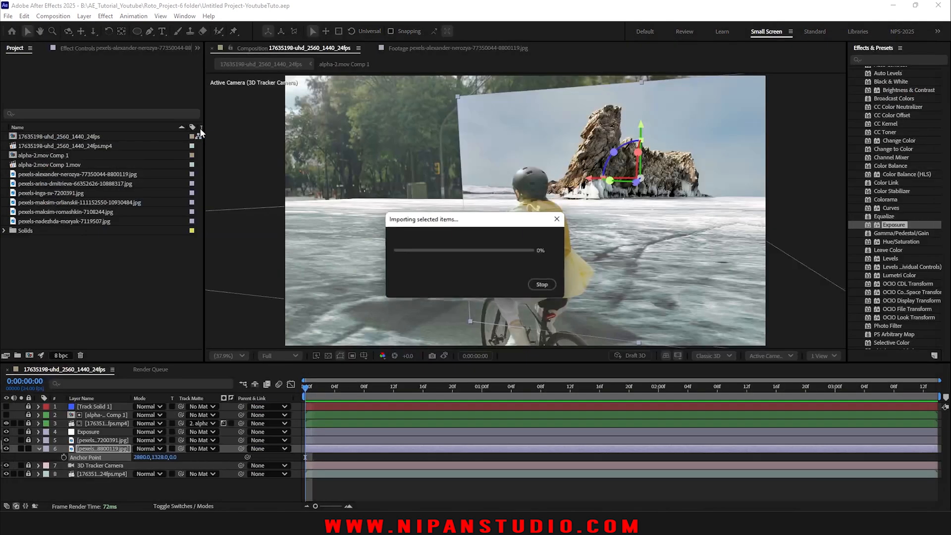
{"action": "key", "text": "Return"}
- Replace the rocky island layer's source with the imported PSD cutout and flip the layer horizontally
{"action": "left_click", "coordinate": [113, 449]}
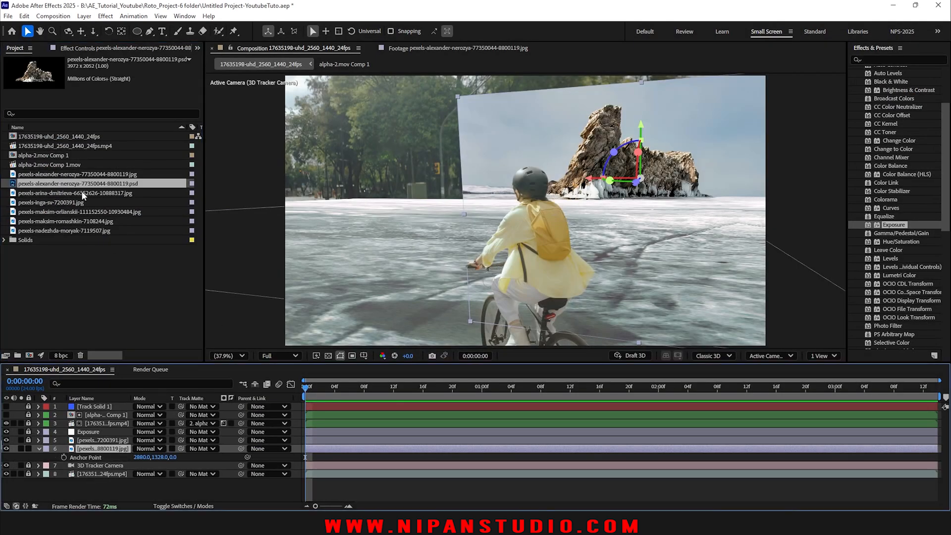
{"action": "left_click", "coordinate": [58, 184]}
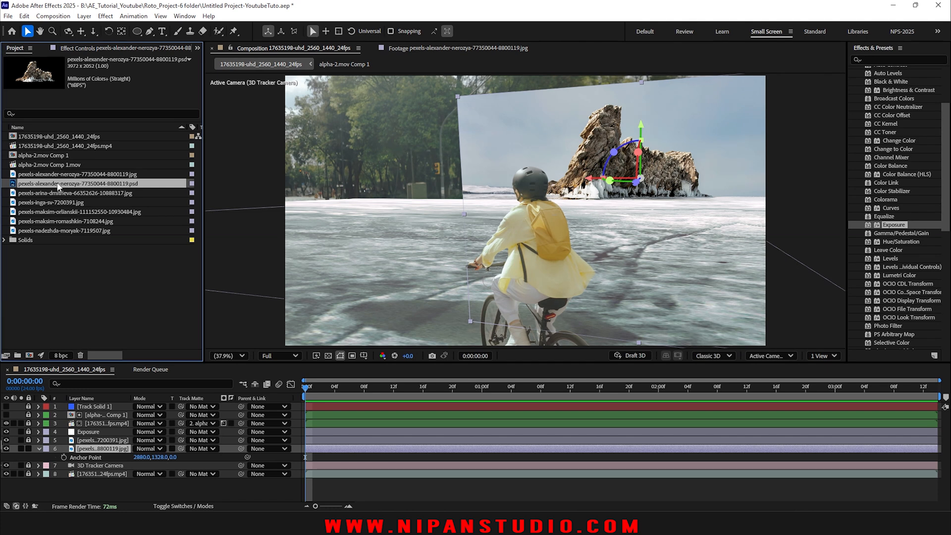
{"action": "left_click_drag", "start_coordinate": [60, 187], "coordinate": [97, 449]}
{"action": "right_click", "coordinate": [97, 450]}
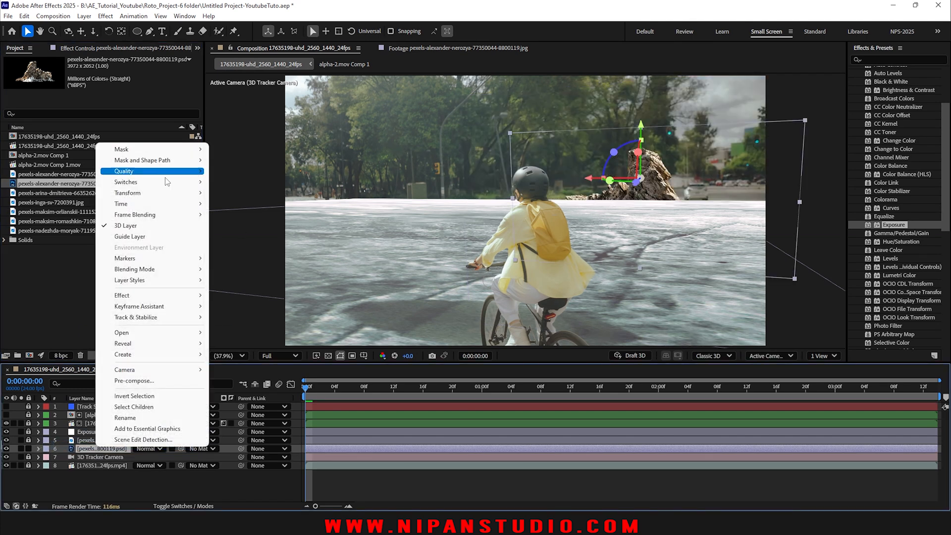
{"action": "mouse_move", "coordinate": [159, 192]}
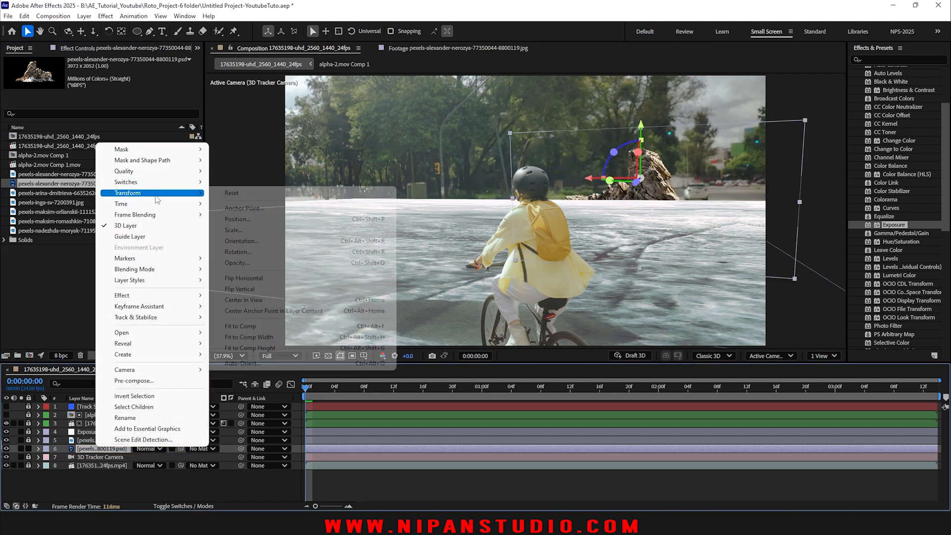
{"action": "left_click", "coordinate": [286, 279]}
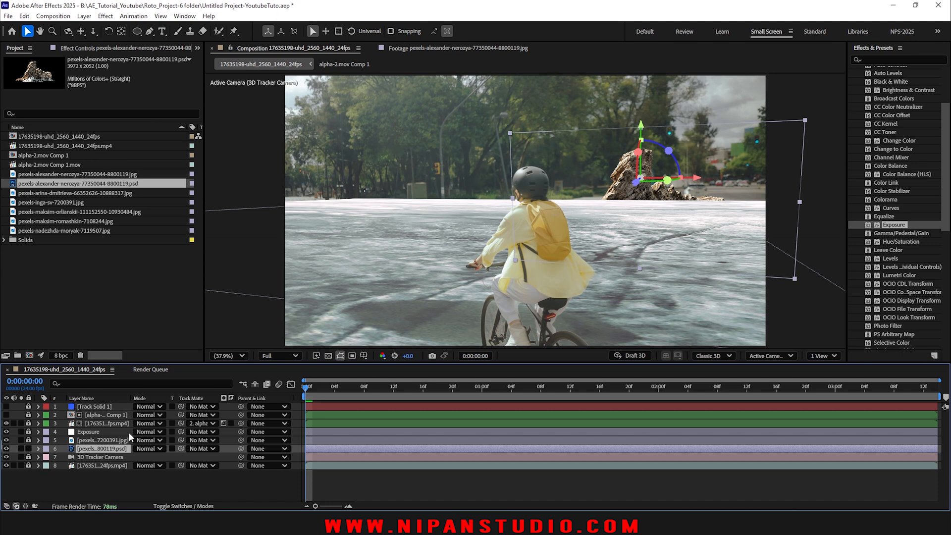
- Scale up the island cutout and seat it on the ice horizon with Anchor Point 1986.0, 1305.7, 0.0, adjusting its tilt slightly
{"action": "key", "text": "a"}
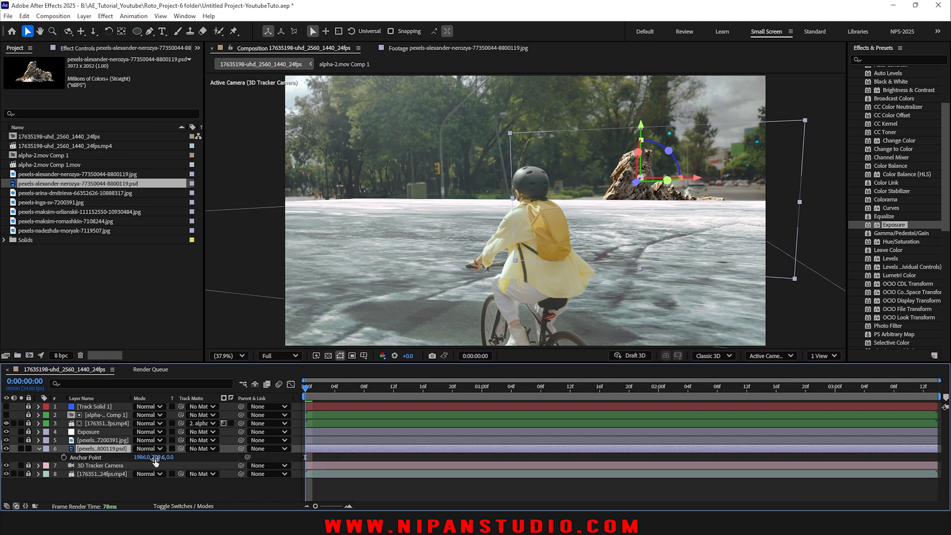
{"action": "left_click_drag", "start_coordinate": [155, 460], "coordinate": [843, 254]}
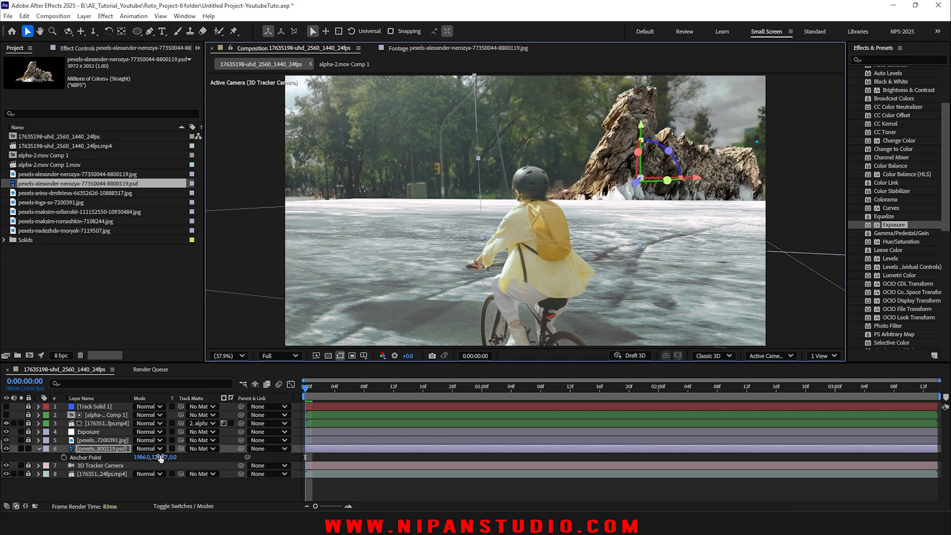
{"action": "mouse_move", "coordinate": [158, 457]}
{"action": "left_mouse_down"}
{"action": "mouse_move", "coordinate": [280, 435]}
{"action": "mouse_move", "coordinate": [167, 457]}
{"action": "left_mouse_up"}
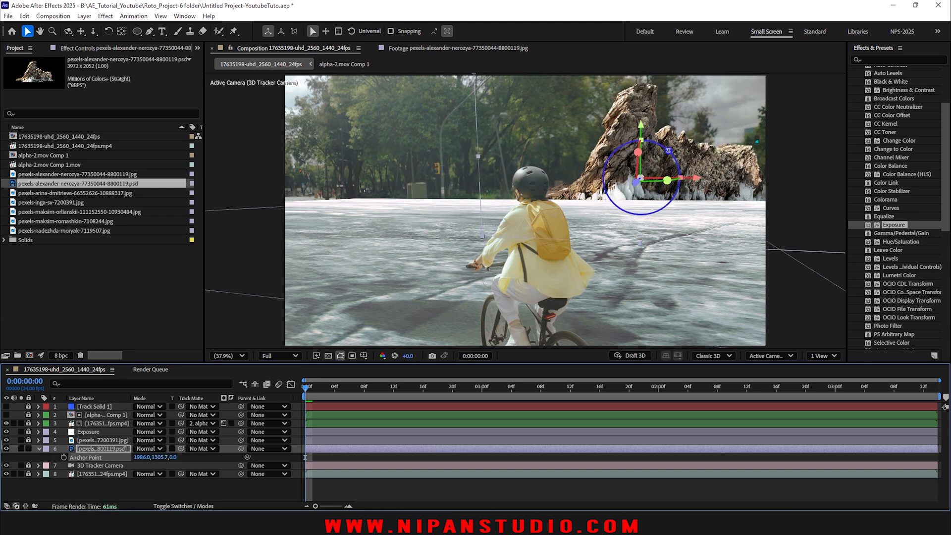
{"action": "left_click_drag", "start_coordinate": [668, 150], "coordinate": [670, 151]}
- Preview the island cutout's motion through the whole shot and save the project
{"action": "key", "text": "space"}
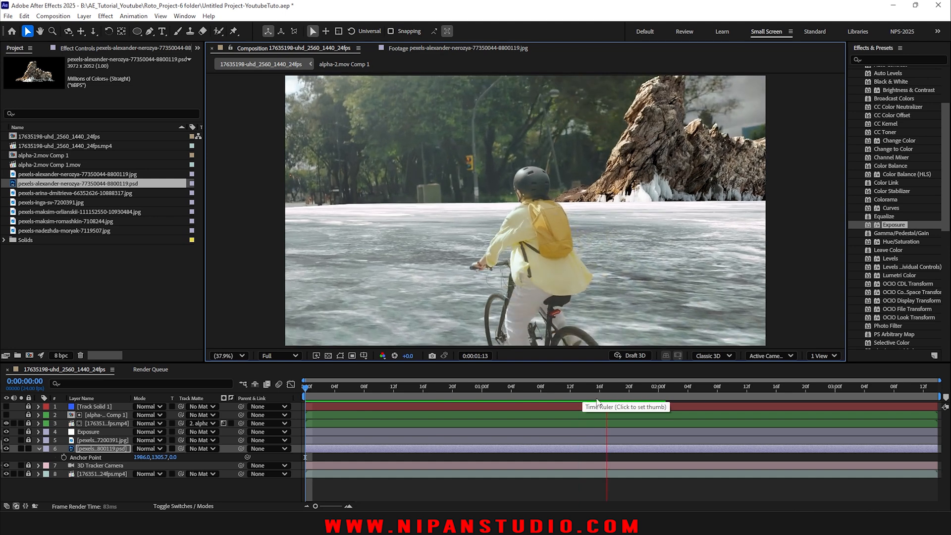
{"action": "key", "text": "space"}
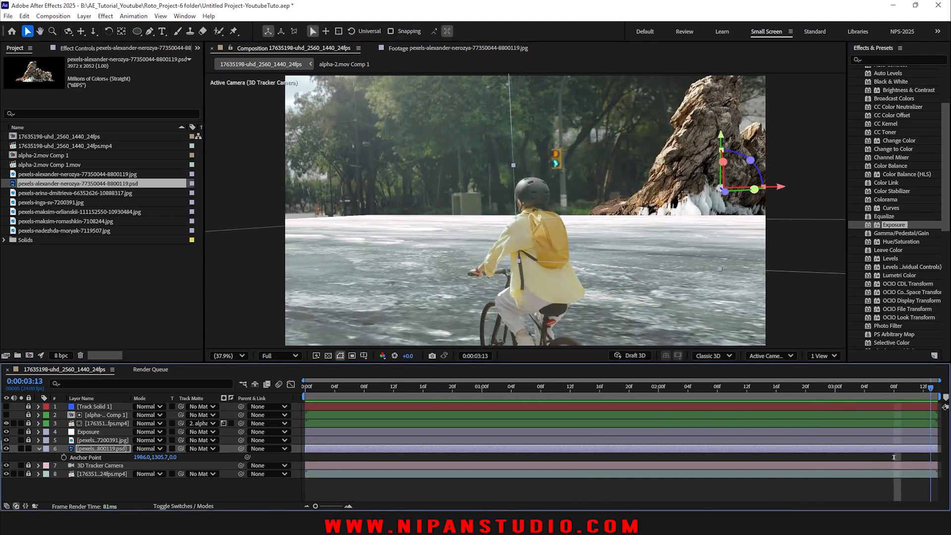
{"action": "left_click_drag", "start_coordinate": [349, 388], "coordinate": [922, 387]}
{"action": "key", "text": "ctrl+s"}
{"action": "key", "text": "Home"}
- Lock the rocky island layer, and unlock and select the original street footage layer
{"action": "left_click", "coordinate": [29, 448]}
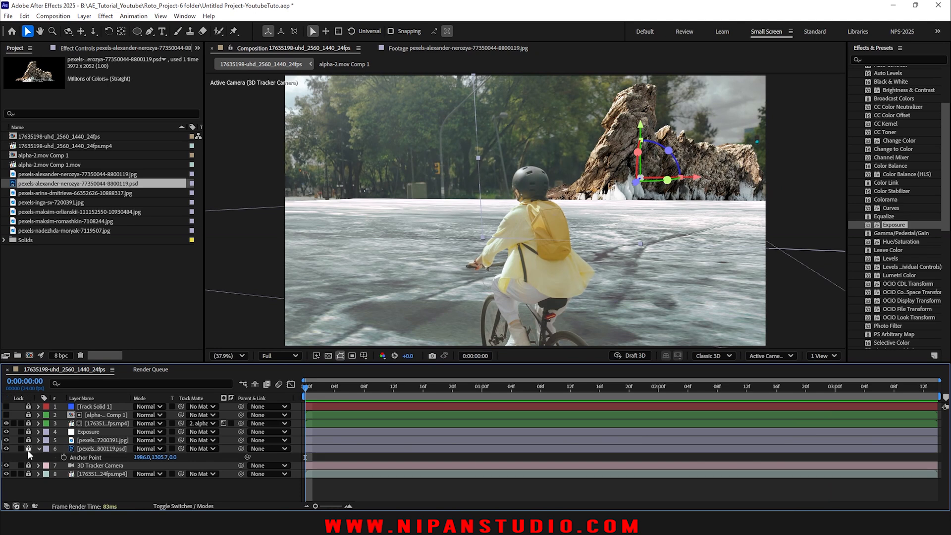
{"action": "left_click", "coordinate": [29, 474]}
{"action": "left_click", "coordinate": [88, 475]}
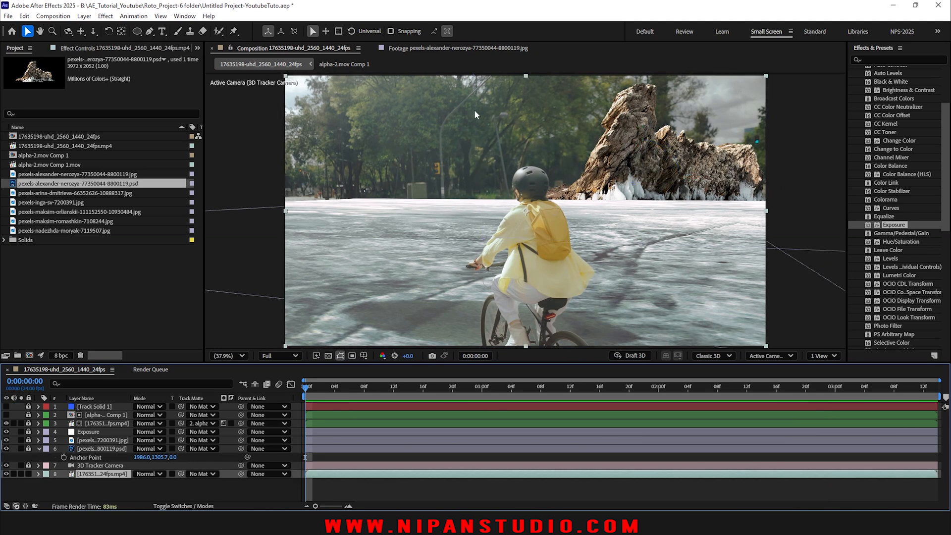
- Display the street footage's 3D Camera Tracker points and set Track Point Size to 462%
{"action": "left_click", "coordinate": [96, 47]}
{"action": "left_click_drag", "start_coordinate": [616, 389], "coordinate": [241, 377]}
{"action": "left_click", "coordinate": [56, 68]}
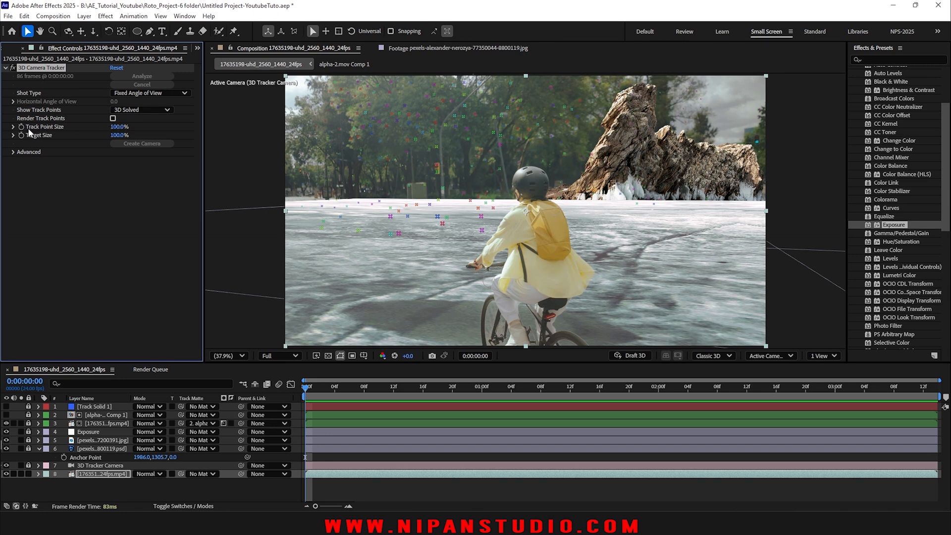
{"action": "left_click_drag", "start_coordinate": [115, 130], "coordinate": [305, 171]}
- Create a new track solid from tracker points spanning the background trees and the rocky island area
{"action": "left_click", "coordinate": [307, 172]}
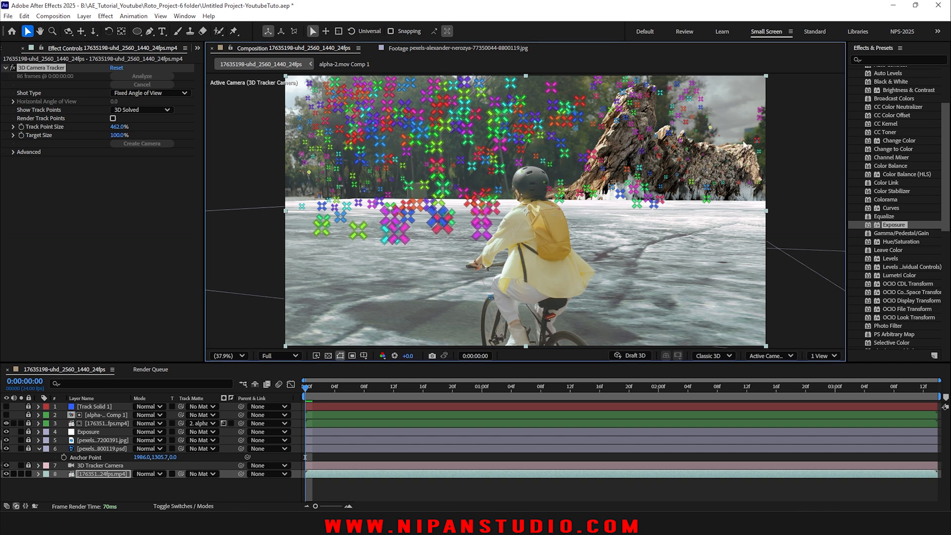
{"action": "mouse_move", "coordinate": [743, 144]}
{"action": "right_click", "coordinate": [608, 146]}
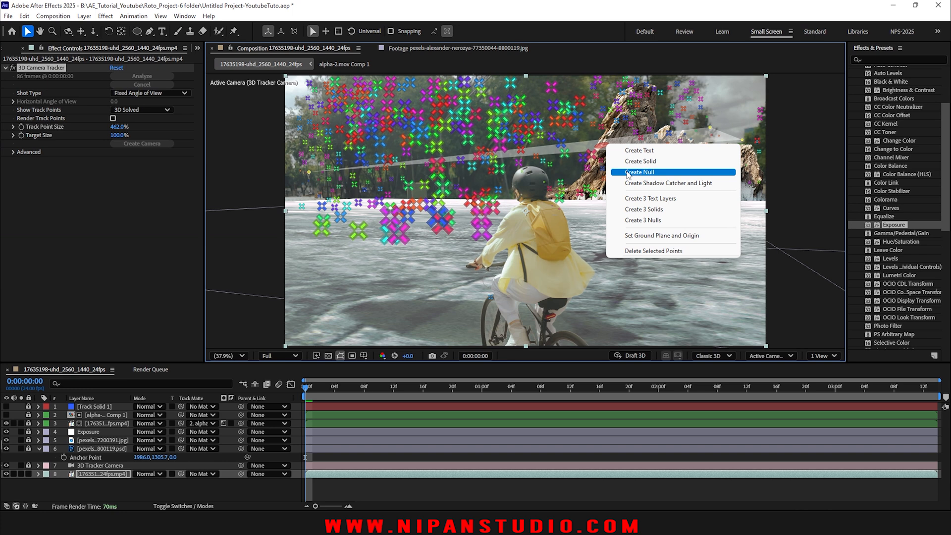
{"action": "left_click", "coordinate": [639, 161]}
{"action": "left_click", "coordinate": [315, 497]}
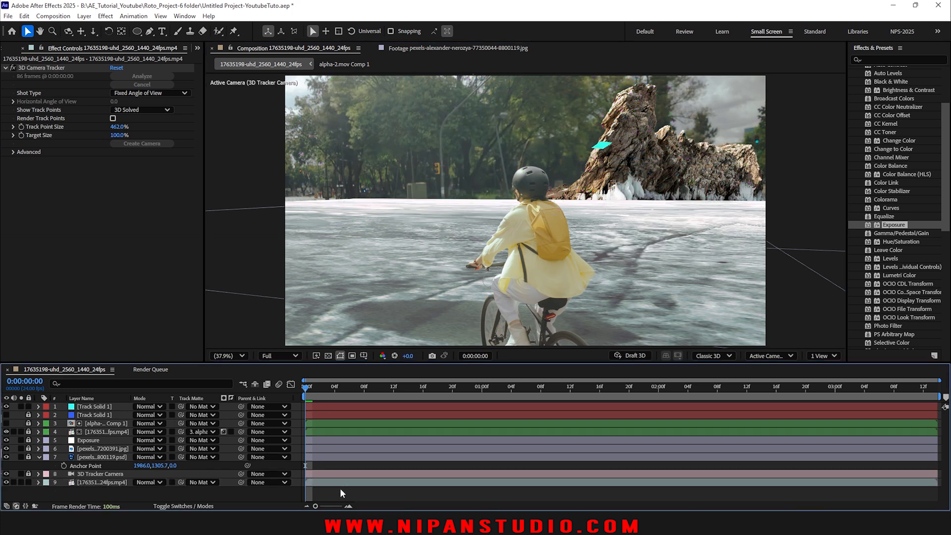
- Browse the project's stills and preview the frozen lake photo (7119507) and the two-skiers snow photo (7108244) full size
{"action": "left_click", "coordinate": [9, 50]}
{"action": "key", "text": "Down"}
{"action": "key", "text": "Down"}
{"action": "key", "text": "Down"}
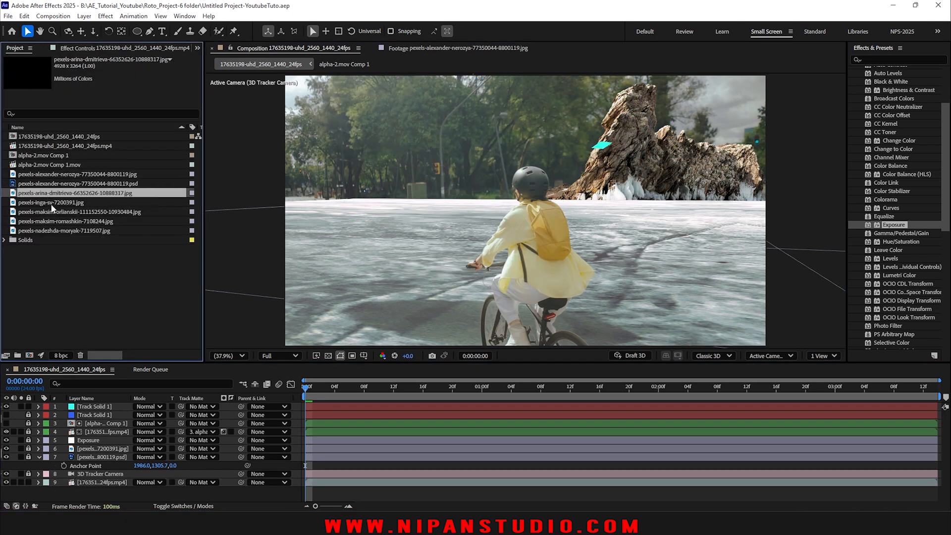
{"action": "left_click", "coordinate": [51, 221]}
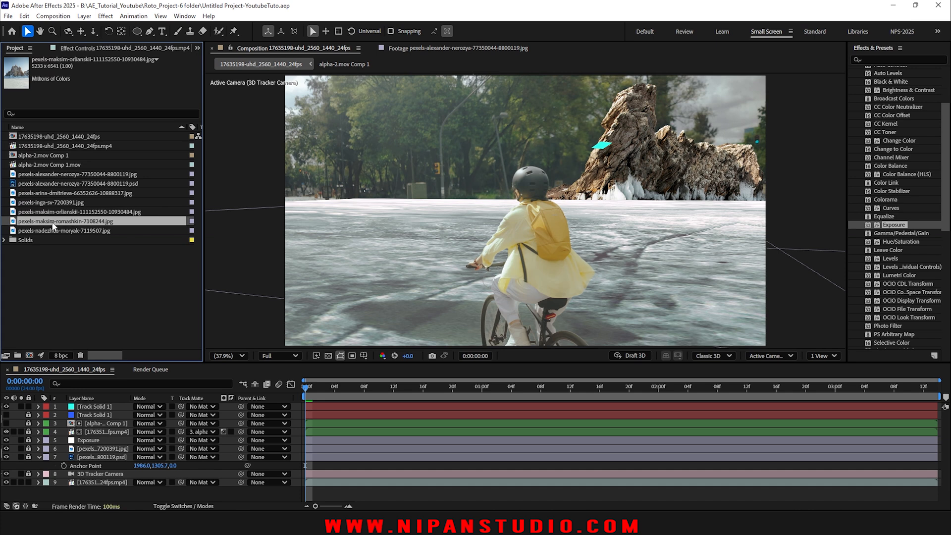
{"action": "left_click", "coordinate": [52, 230]}
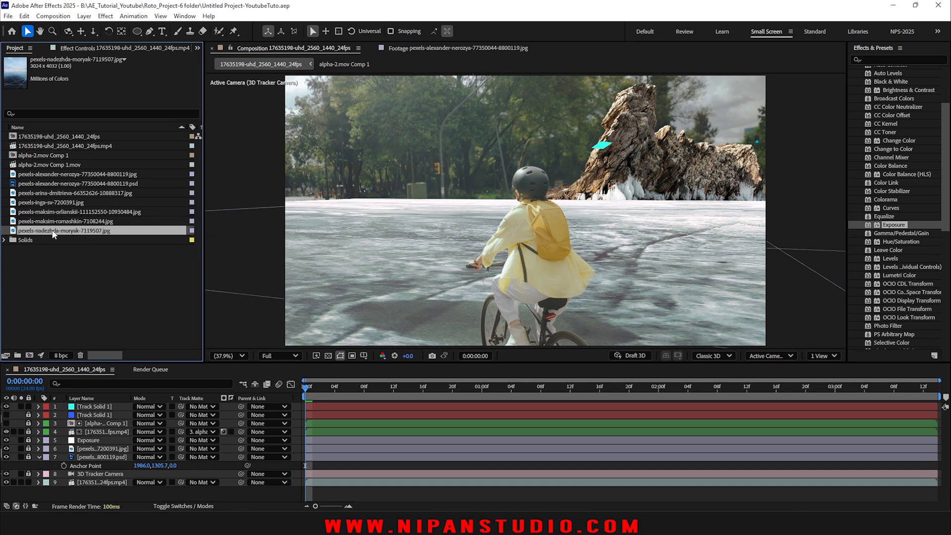
{"action": "double_click", "coordinate": [15, 230]}
{"action": "double_click", "coordinate": [15, 221]}
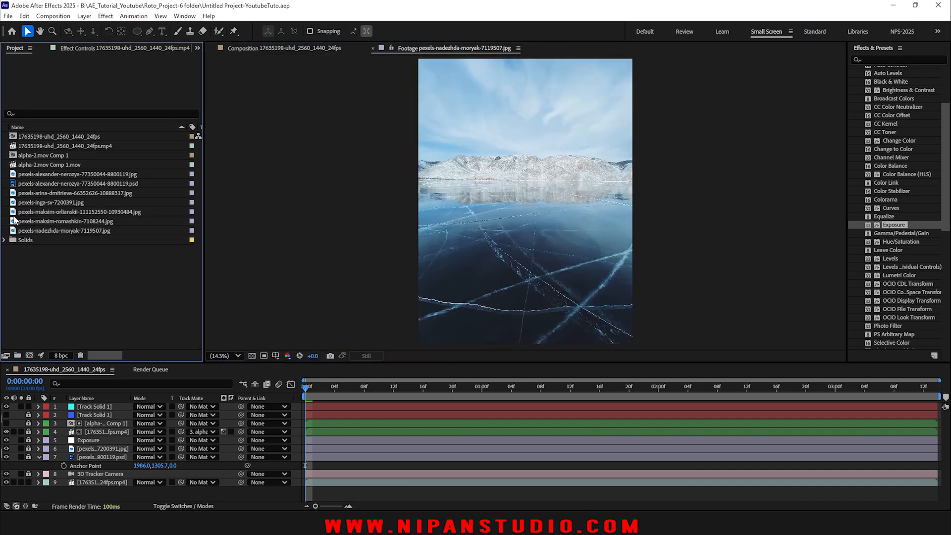
{"action": "scroll", "coordinate": [571, 250], "scroll_direction": "up", "scroll_amount": 3}
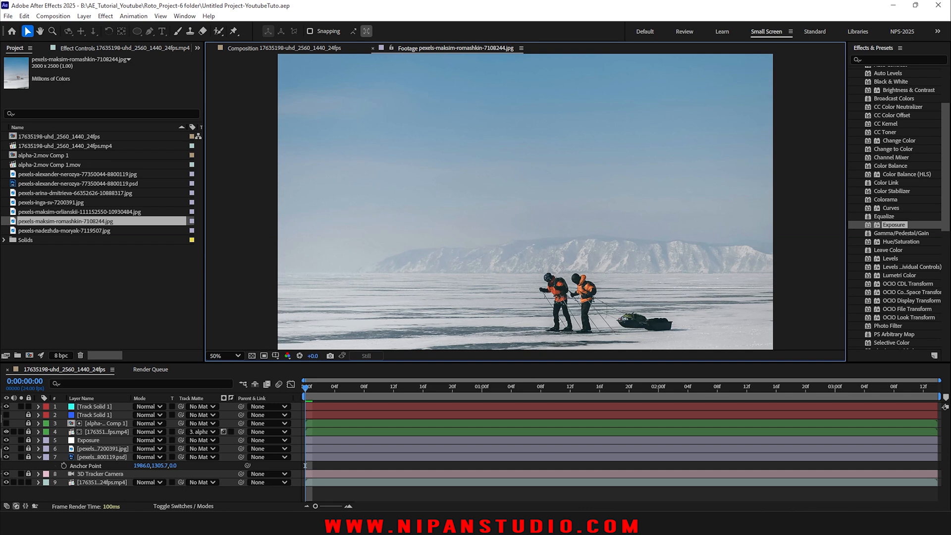
- Switch to Photoshop and open the two-skiers snow photo (7108244.jpg) from the Assets folder
{"action": "mouse_move", "coordinate": [510, 522]}
{"action": "left_click", "coordinate": [510, 468]}
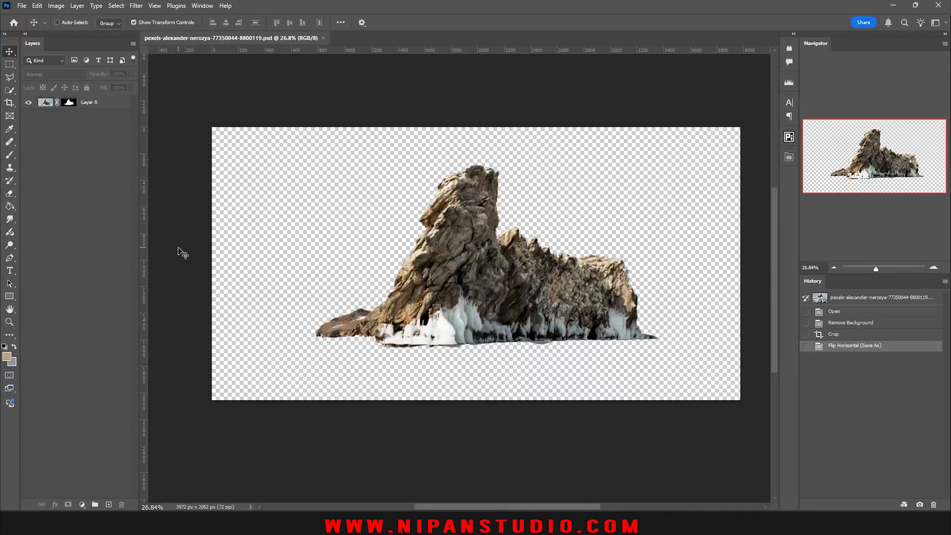
{"action": "key", "text": "ctrl"}
{"action": "key", "text": "ctrl+o"}
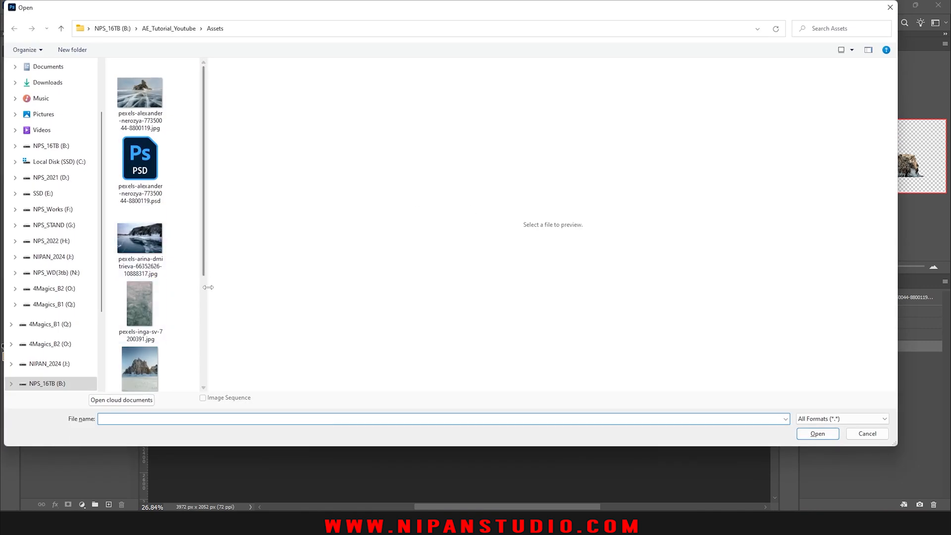
{"action": "double_click", "coordinate": [427, 87]}
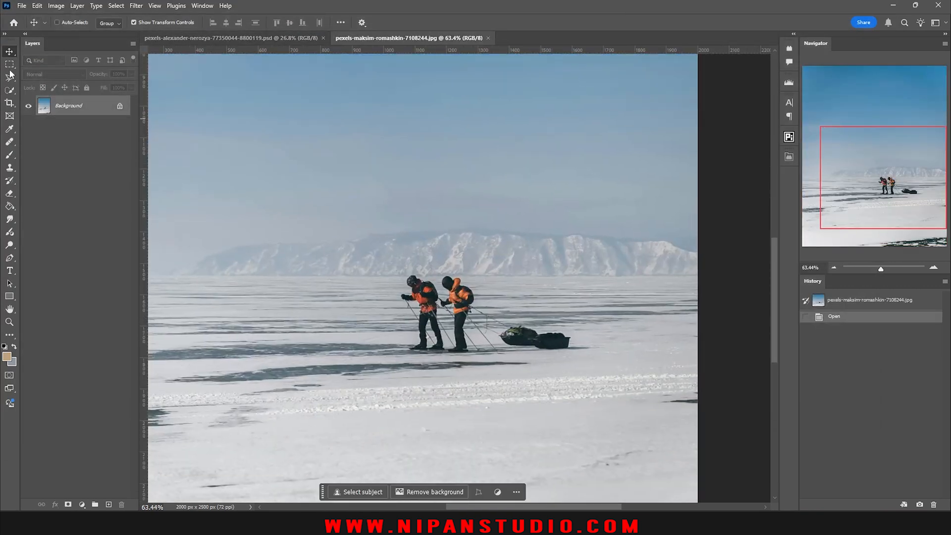
- Outline the two skiers and their sled with a closed Polygonal Lasso selection
{"action": "key", "text": "l"}
{"action": "mouse_move", "coordinate": [416, 270]}
{"action": "left_mouse_down"}
{"action": "mouse_move", "coordinate": [468, 271]}
{"action": "mouse_move", "coordinate": [494, 296]}
{"action": "mouse_move", "coordinate": [596, 333]}
{"action": "mouse_move", "coordinate": [602, 348]}
{"action": "mouse_move", "coordinate": [499, 365]}
{"action": "left_mouse_up"}
{"action": "left_click", "coordinate": [500, 364]}
{"action": "left_click", "coordinate": [414, 361]}
{"action": "left_click", "coordinate": [397, 356]}
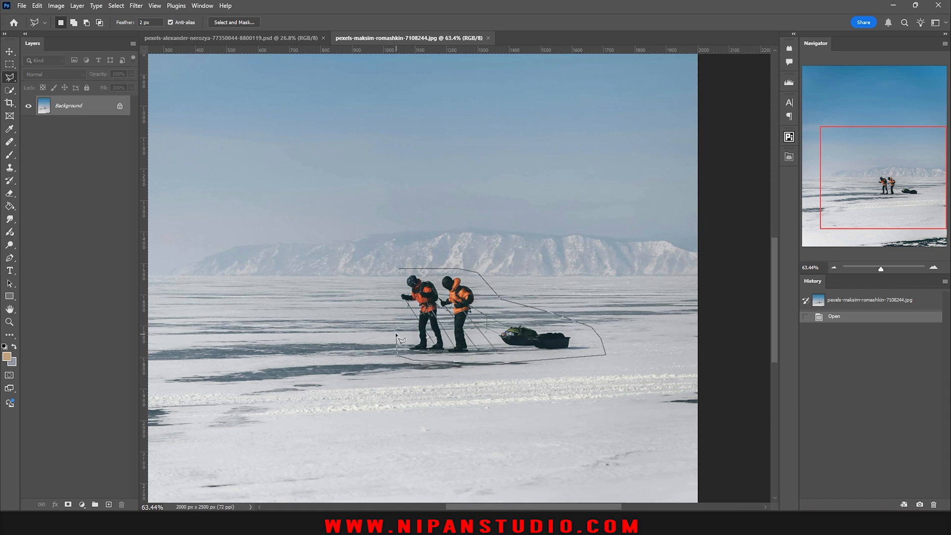
{"action": "left_click", "coordinate": [390, 304]}
{"action": "double_click", "coordinate": [389, 289]}
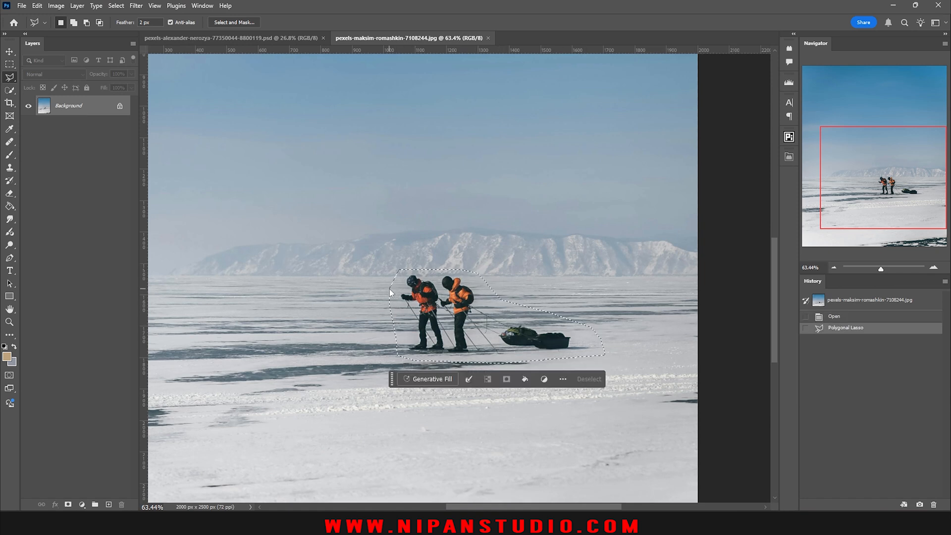
- Run Generative Fill on the selected skiers and sled with the prompt "remove"
{"action": "left_click", "coordinate": [429, 379]}
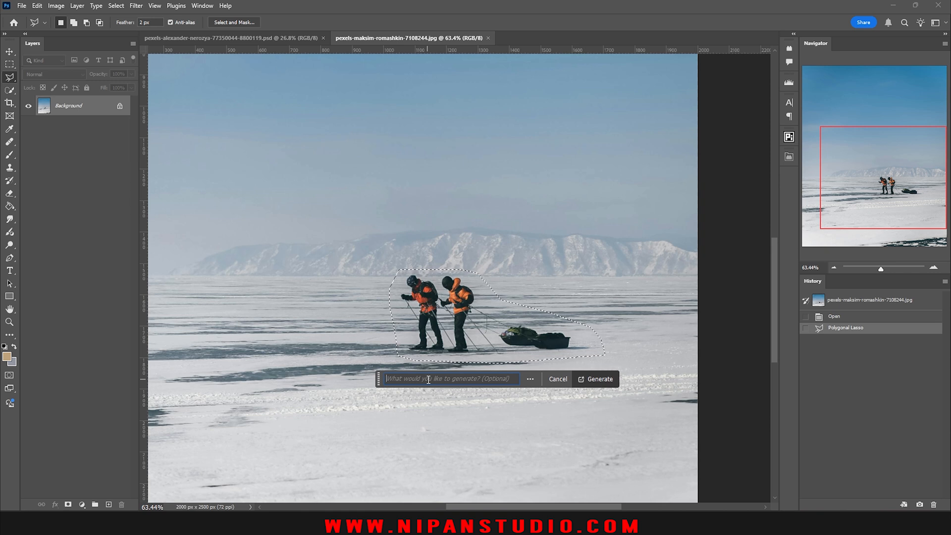
{"action": "type", "text": "remove"}
{"action": "key", "text": "Return"}
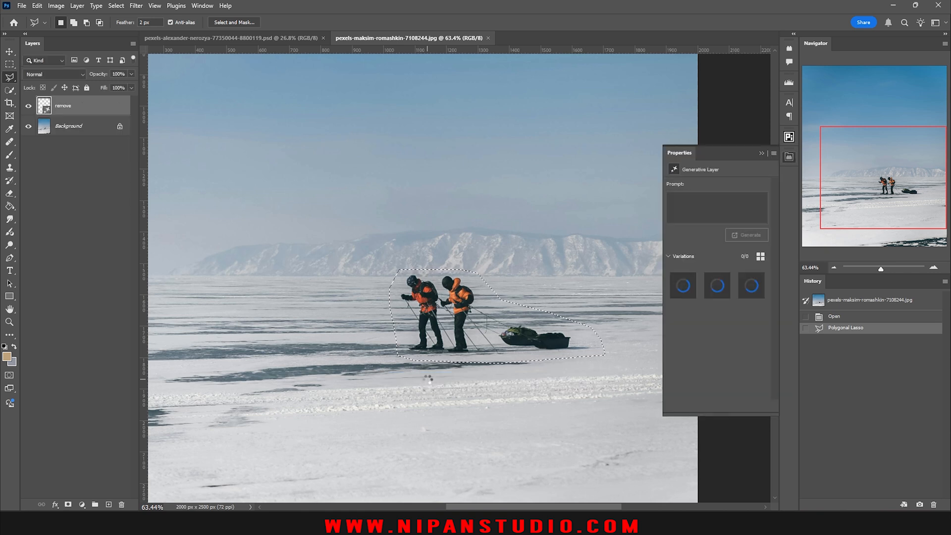
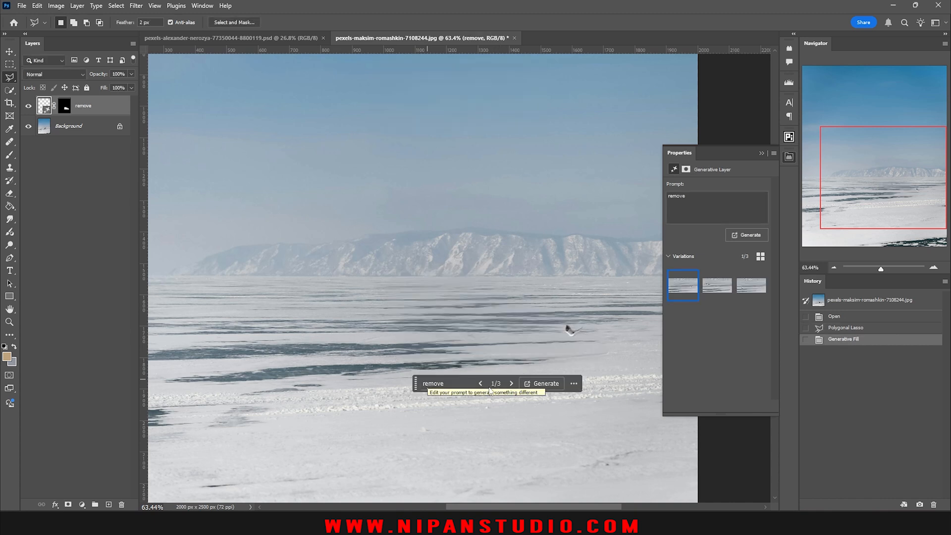
- Compare the generated fill variations, choose the third one, and inspect the filled area up close
{"action": "left_click", "coordinate": [511, 383]}
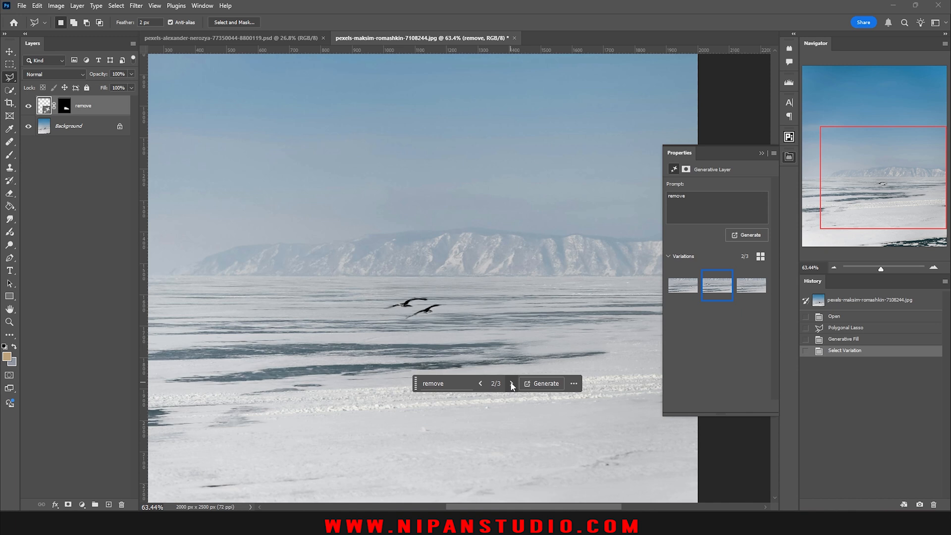
{"action": "scroll", "coordinate": [406, 329], "scroll_direction": "up", "scroll_amount": 2}
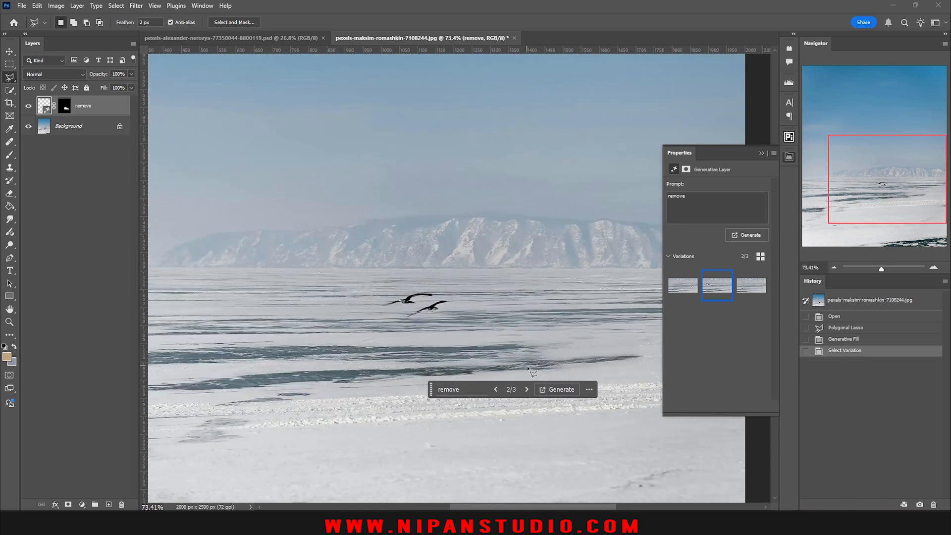
{"action": "left_click", "coordinate": [526, 390]}
{"action": "scroll", "coordinate": [468, 346], "scroll_direction": "down", "scroll_amount": 3}
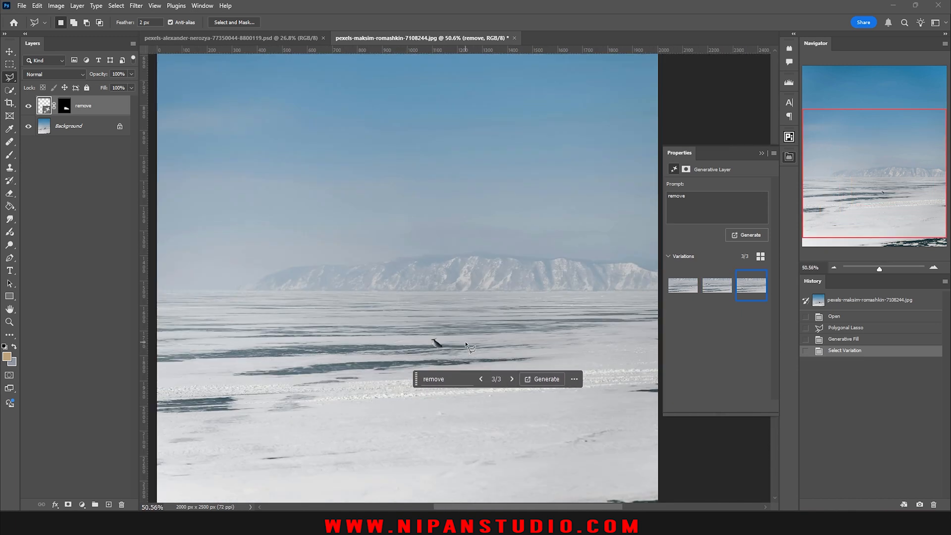
{"action": "scroll", "coordinate": [466, 343], "scroll_direction": "up", "scroll_amount": 5}
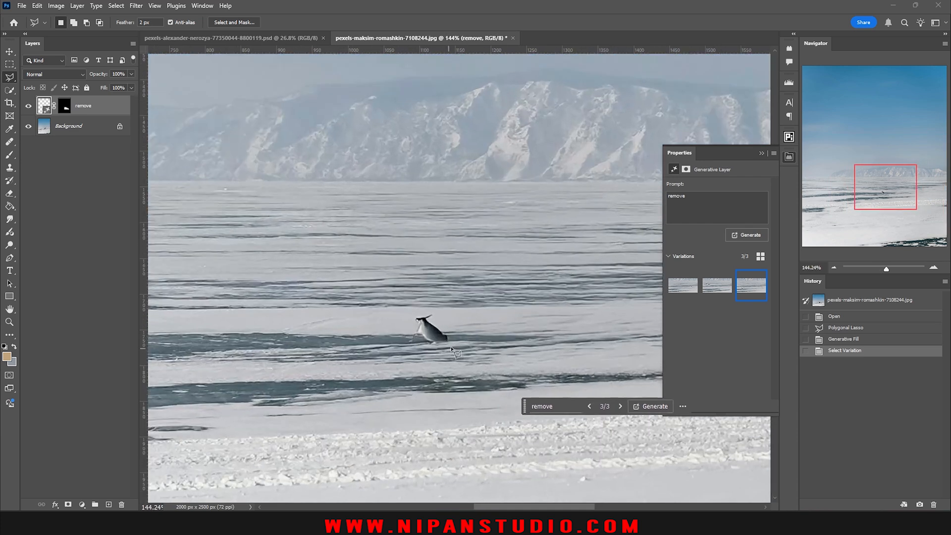
{"action": "scroll", "coordinate": [442, 344], "scroll_direction": "up", "scroll_amount": 4}
{"action": "scroll", "coordinate": [436, 345], "scroll_direction": "up", "scroll_amount": 4}
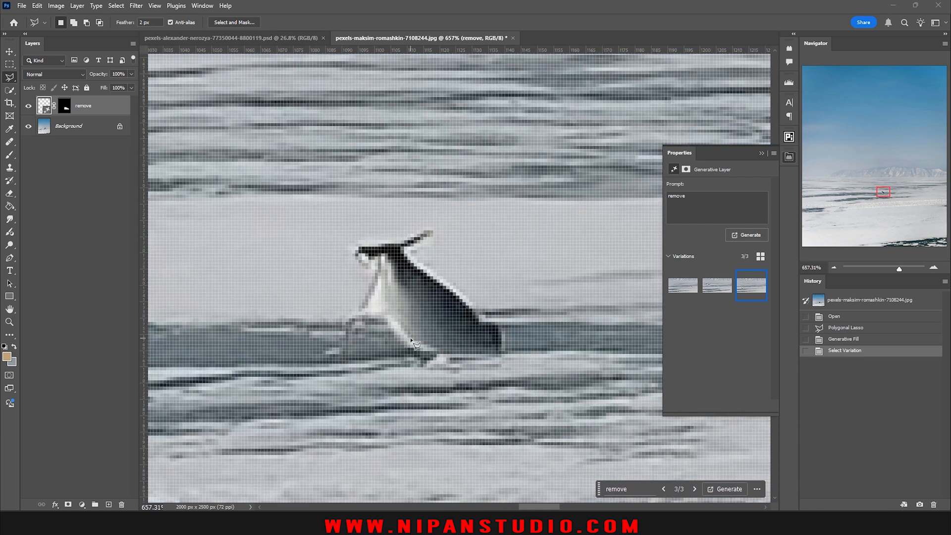
{"action": "scroll", "coordinate": [411, 340], "scroll_direction": "down", "scroll_amount": 8}
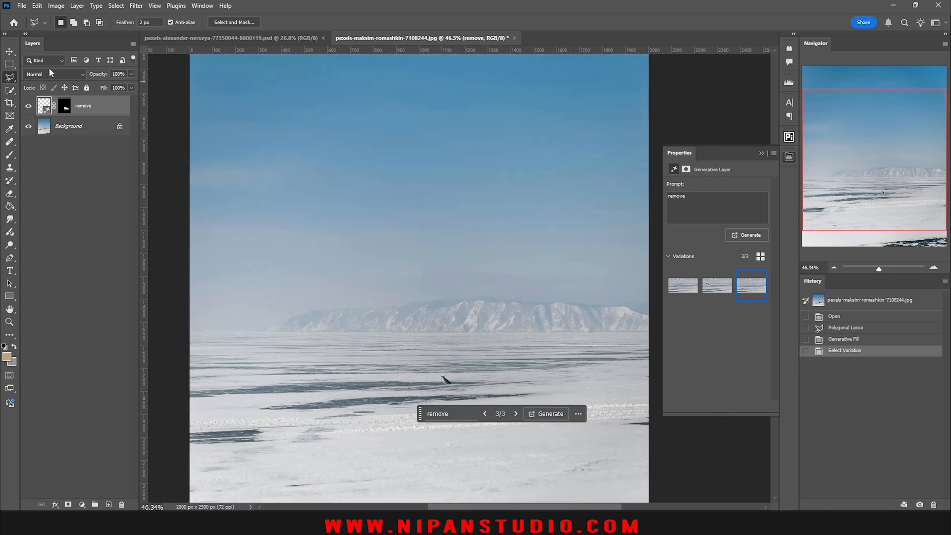
- Merge the generated "remove" layer down into the Background and save the image as a PSD copy
{"action": "left_click", "coordinate": [12, 52]}
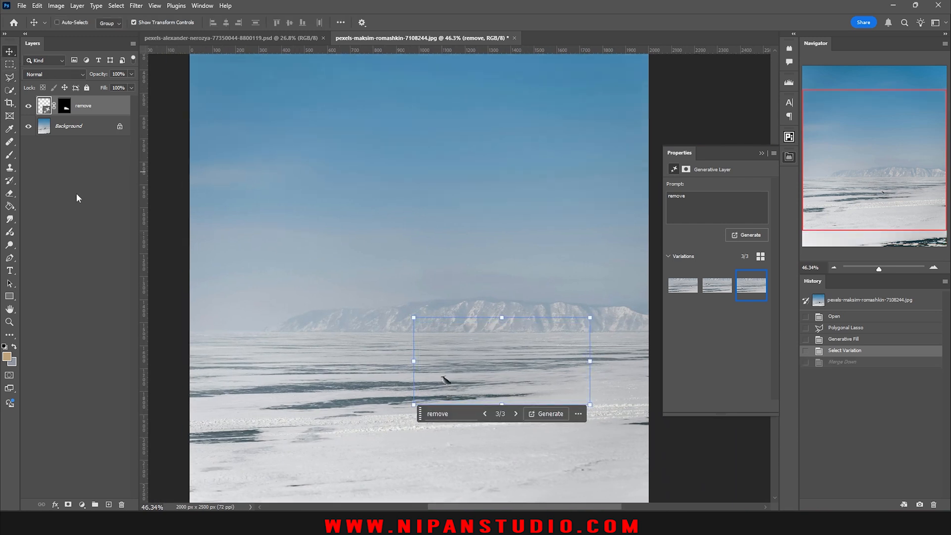
{"action": "key", "text": "ctrl+e"}
{"action": "key", "text": "ctrl+shift+s"}
{"action": "key", "text": "Return"}
- Return to After Effects and import the edited 7108244 PSD as footage with merged layers
{"action": "left_click", "coordinate": [894, 6]}
{"action": "double_click", "coordinate": [125, 276]}
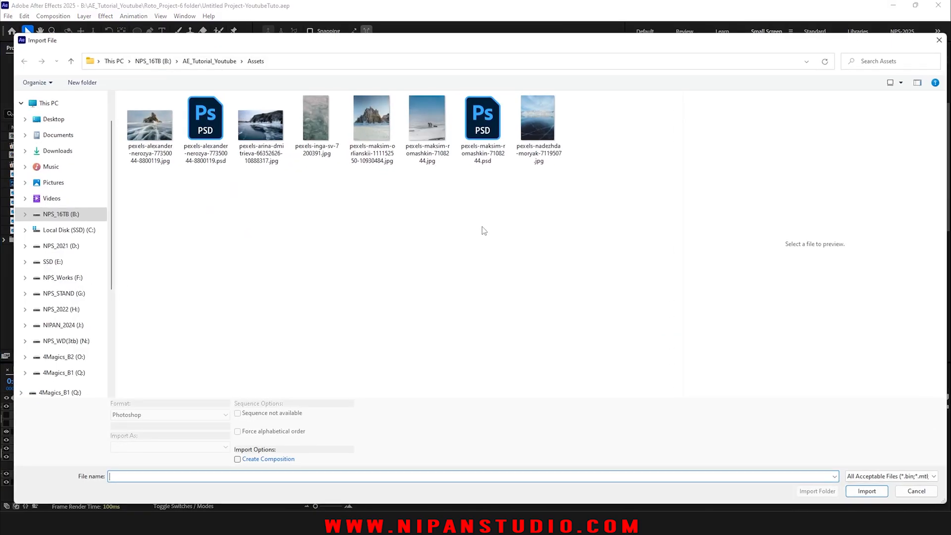
{"action": "double_click", "coordinate": [483, 123]}
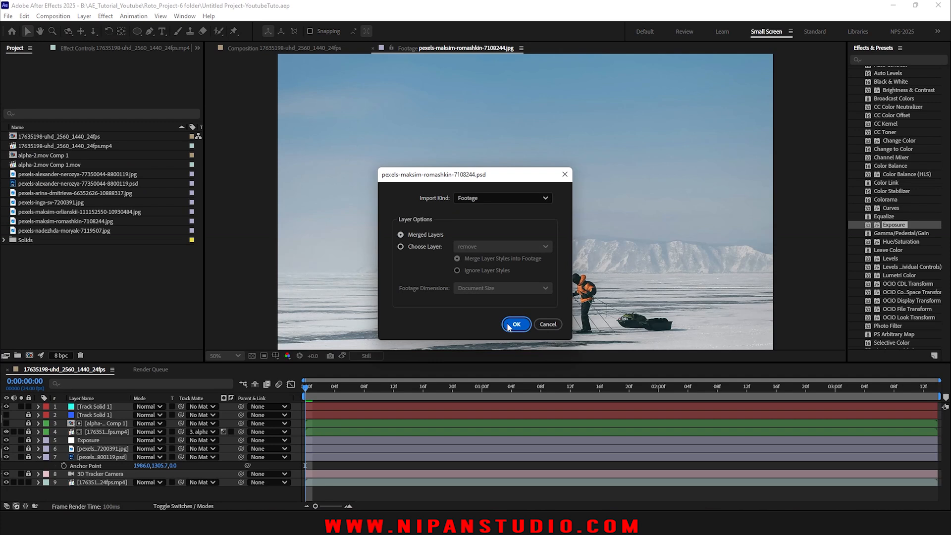
{"action": "key", "text": "Return"}
- Replace the new track solid with the imported snow-and-mountain PSD, enlarge it across the frame, and rotate it until its horizon is level
{"action": "left_click", "coordinate": [92, 407]}
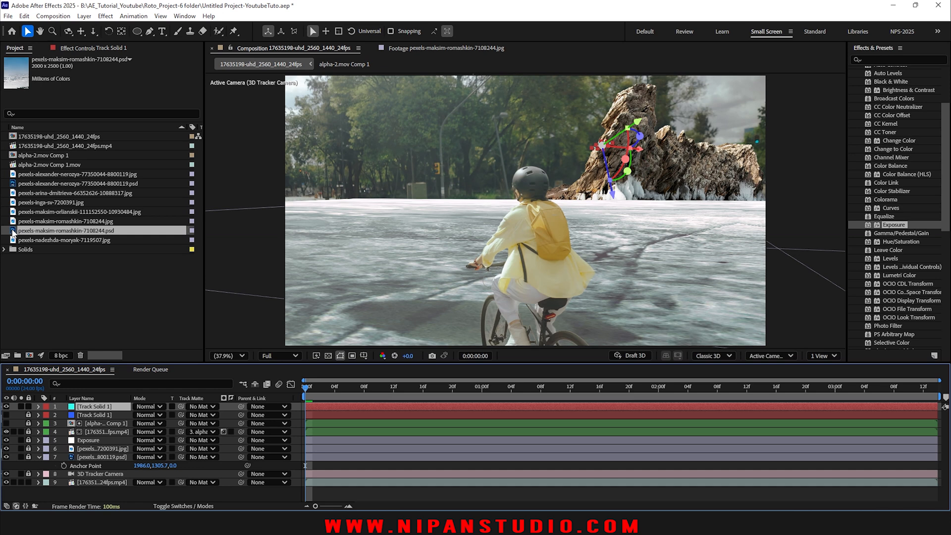
{"action": "left_click_drag", "start_coordinate": [13, 232], "coordinate": [94, 408]}
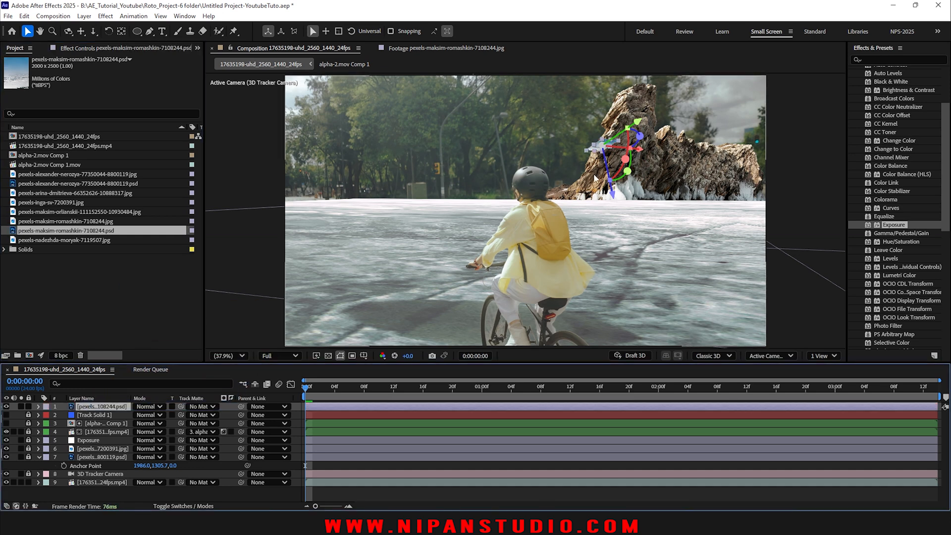
{"action": "left_click_drag", "start_coordinate": [625, 159], "coordinate": [766, 346]}
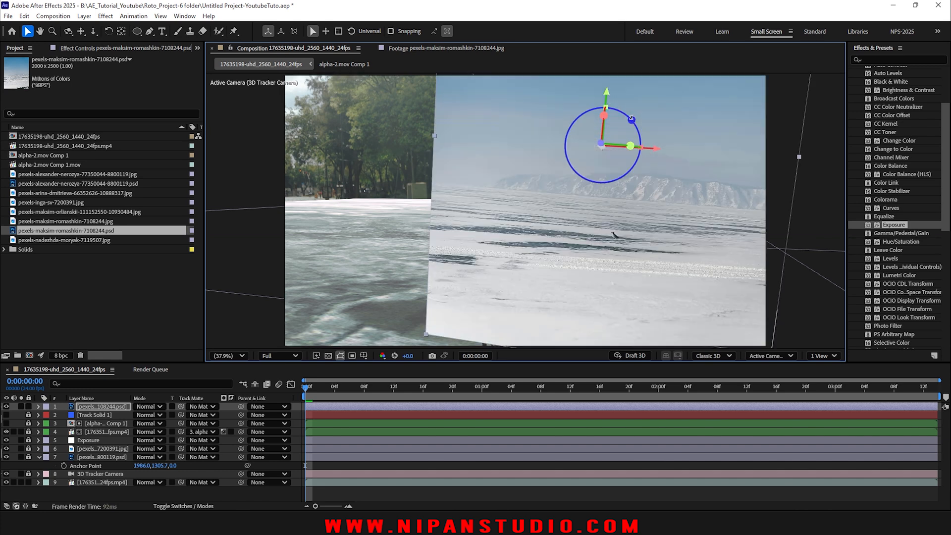
{"action": "left_click_drag", "start_coordinate": [631, 119], "coordinate": [630, 117]}
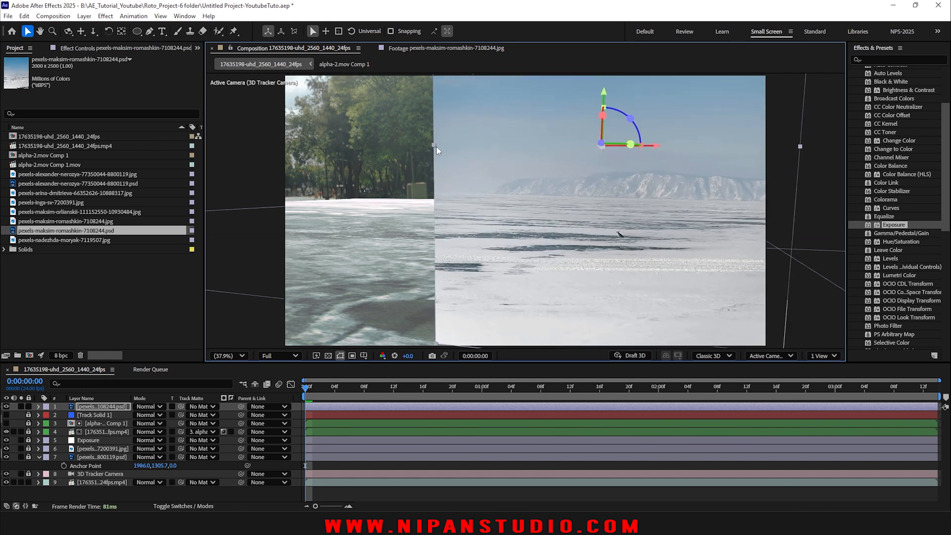
{"action": "mouse_move", "coordinate": [435, 147]}
{"action": "left_mouse_down"}
{"action": "mouse_move", "coordinate": [377, 153]}
{"action": "mouse_move", "coordinate": [423, 145]}
{"action": "left_mouse_up"}
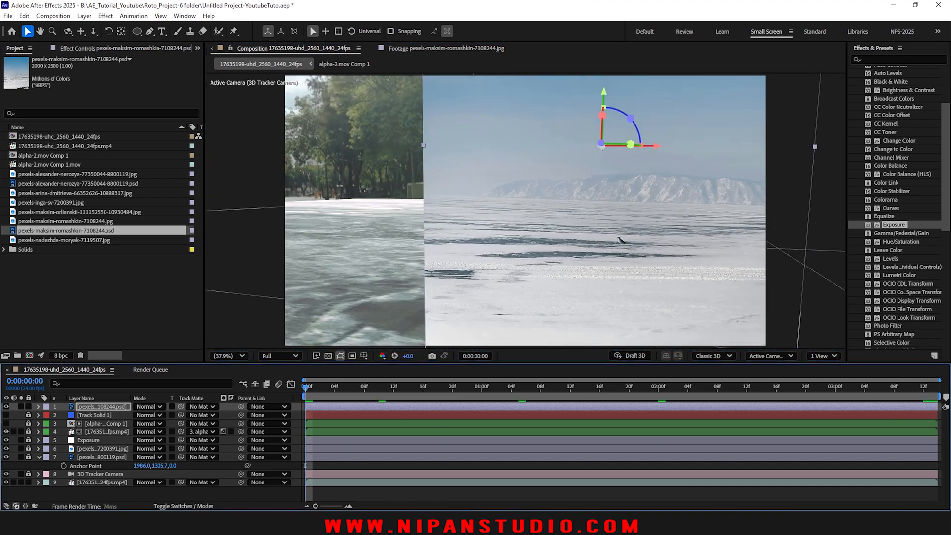
- Move the snow-and-mountain layer below the rocky island layer and set its Anchor Point to 1157.0,1285.0,0.0
{"action": "left_click_drag", "start_coordinate": [101, 410], "coordinate": [99, 468]}
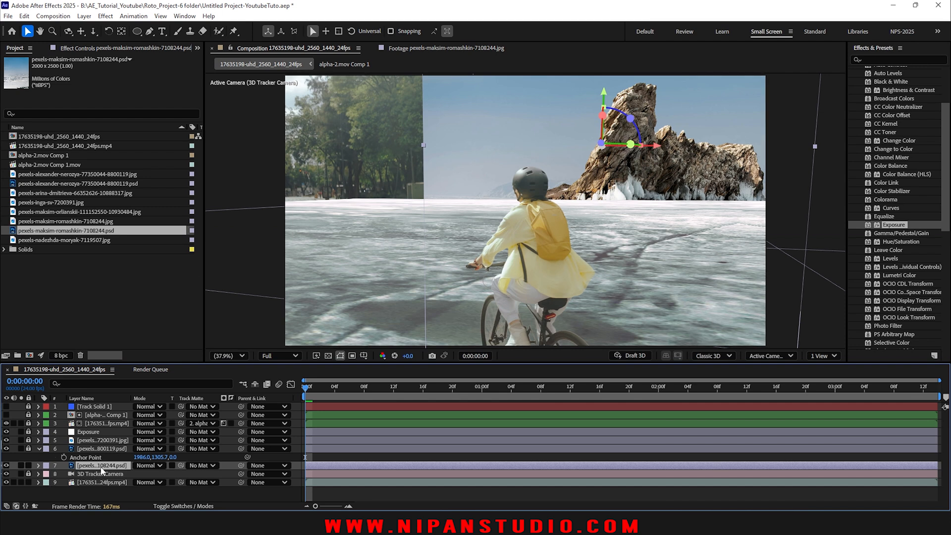
{"action": "key", "text": "a"}
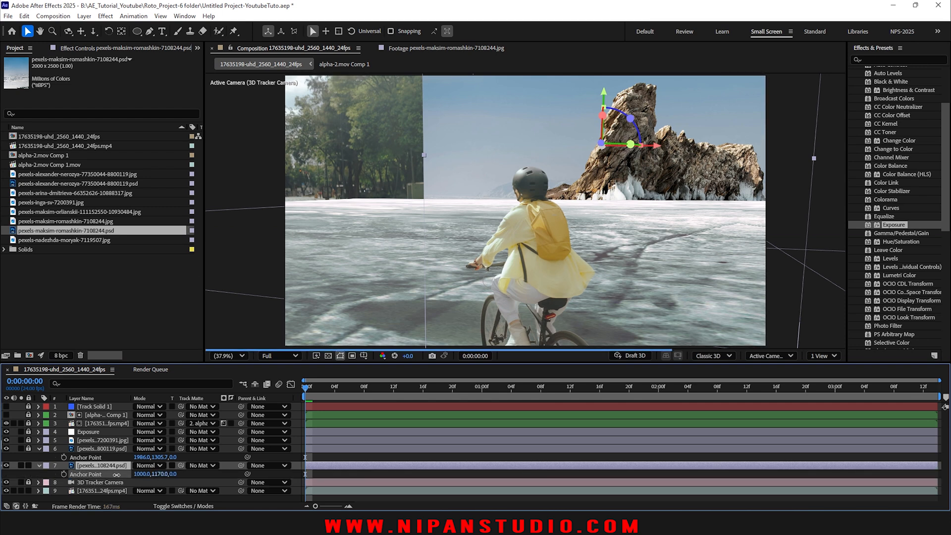
{"action": "left_click_drag", "start_coordinate": [264, 459], "coordinate": [217, 474]}
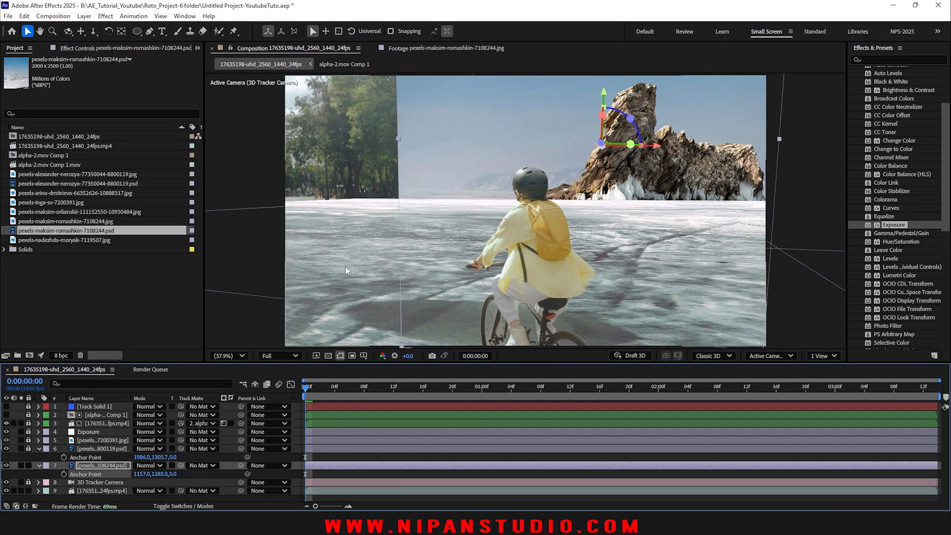
- Apply Motion Tile to the snow-and-mountain layer with Mirror Edges on and Output Width 300, and inspect the extended horizon
{"action": "left_click", "coordinate": [880, 58]}
{"action": "type", "text": "motion"}
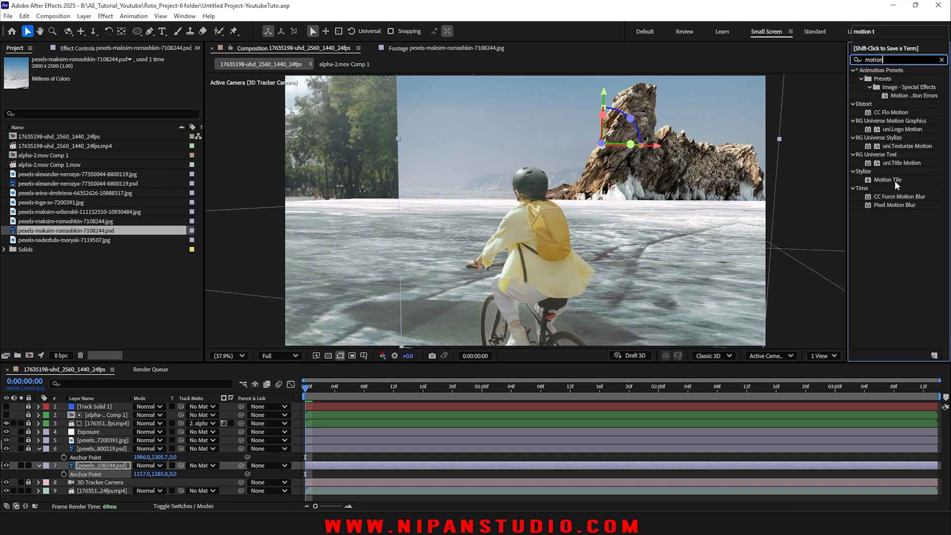
{"action": "left_click_drag", "start_coordinate": [894, 181], "coordinate": [372, 467]}
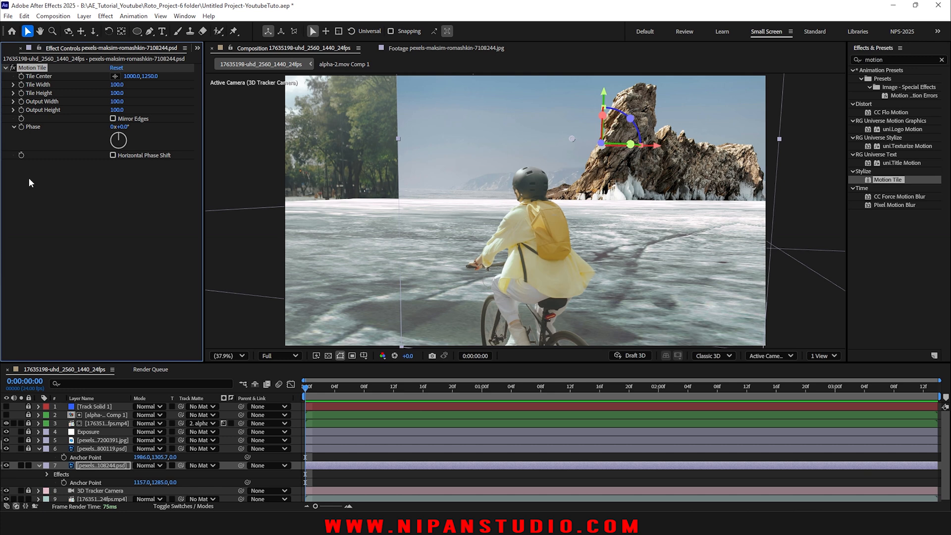
{"action": "left_click", "coordinate": [113, 119]}
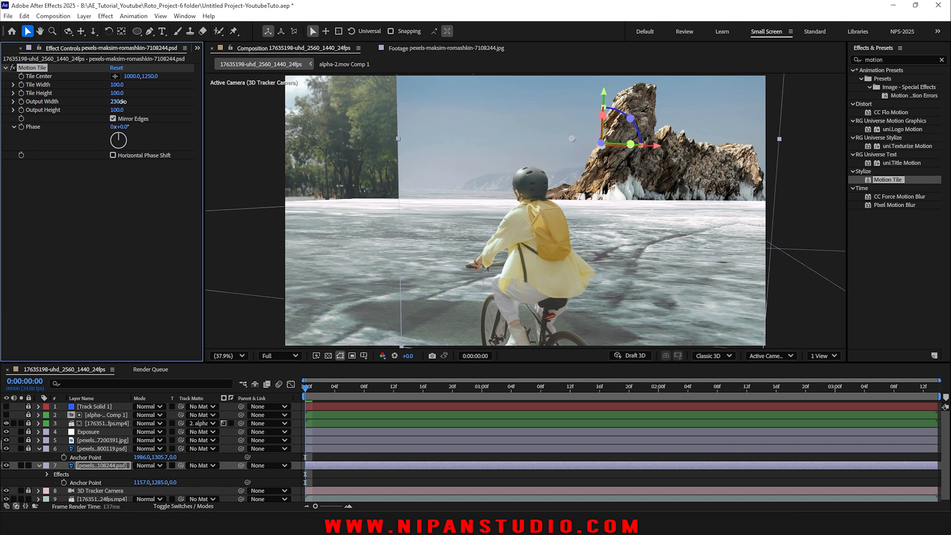
{"action": "left_click_drag", "start_coordinate": [123, 102], "coordinate": [126, 101]}
{"action": "scroll", "coordinate": [322, 184], "scroll_direction": "up", "scroll_amount": 6}
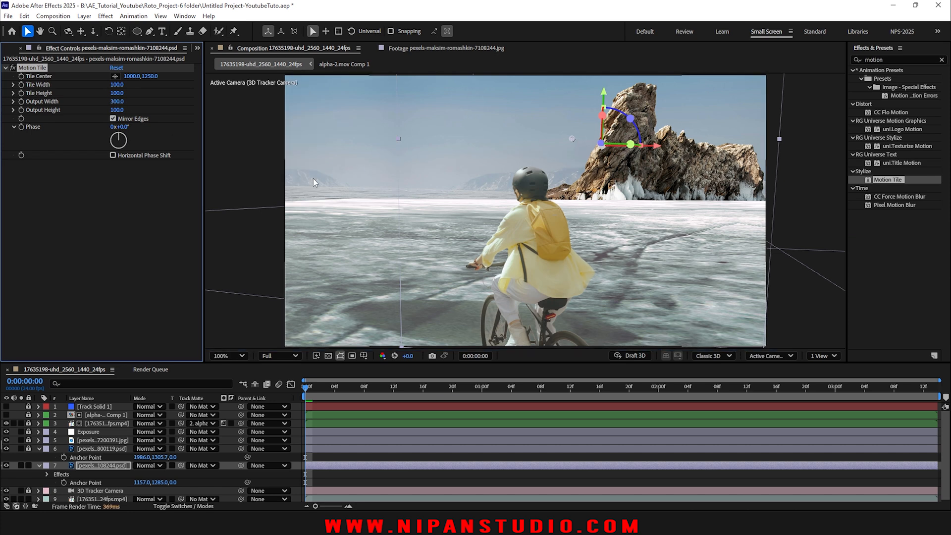
{"action": "scroll", "coordinate": [278, 212], "scroll_direction": "down", "scroll_amount": 3}
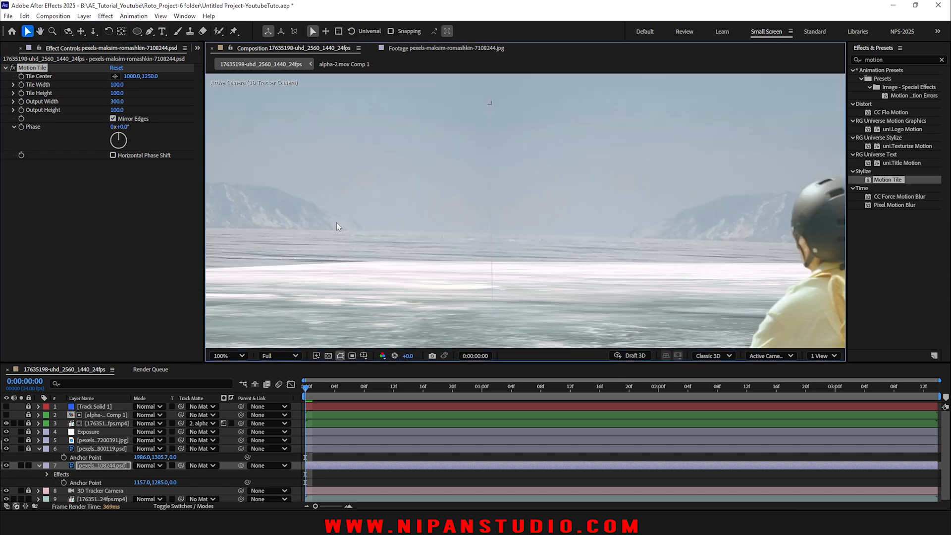
- Fit the whole frame in view and play back the composite to check the mirrored mountain backdrop, returning to the first frame
{"action": "key", "text": "shift+slash"}
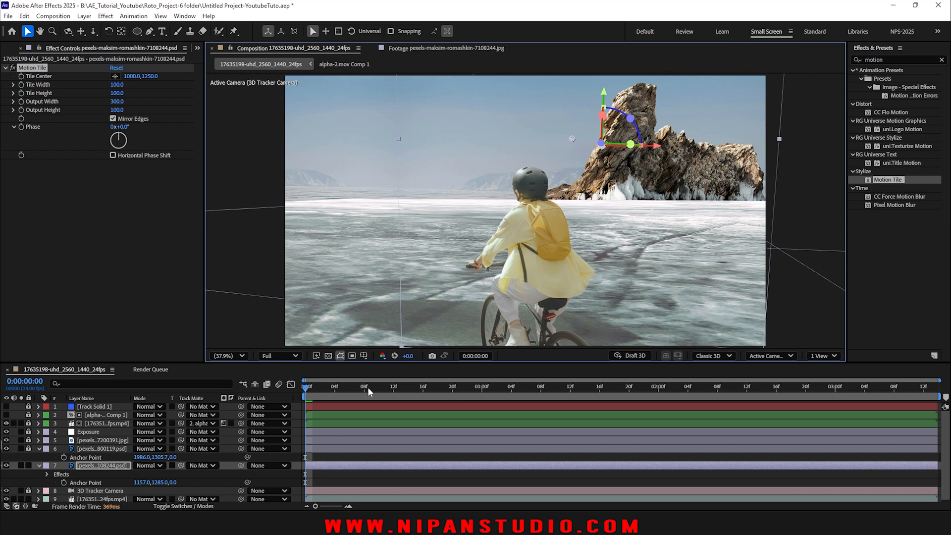
{"action": "left_click_drag", "start_coordinate": [368, 387], "coordinate": [930, 387]}
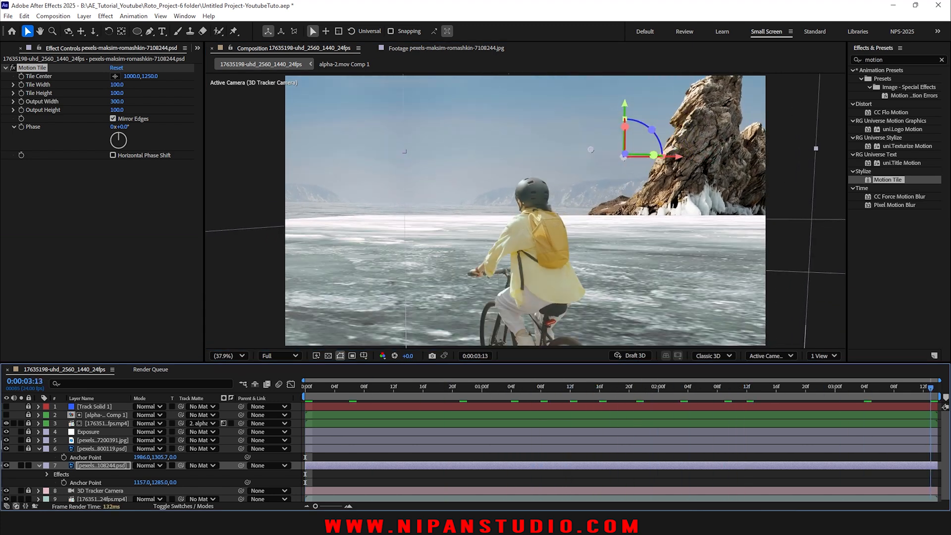
{"action": "key", "text": "space"}
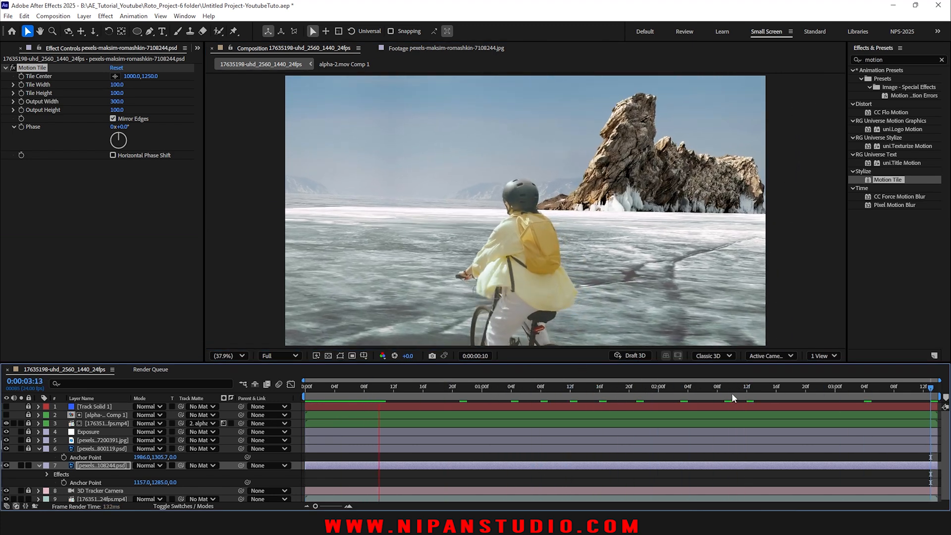
{"action": "key", "text": "Home"}
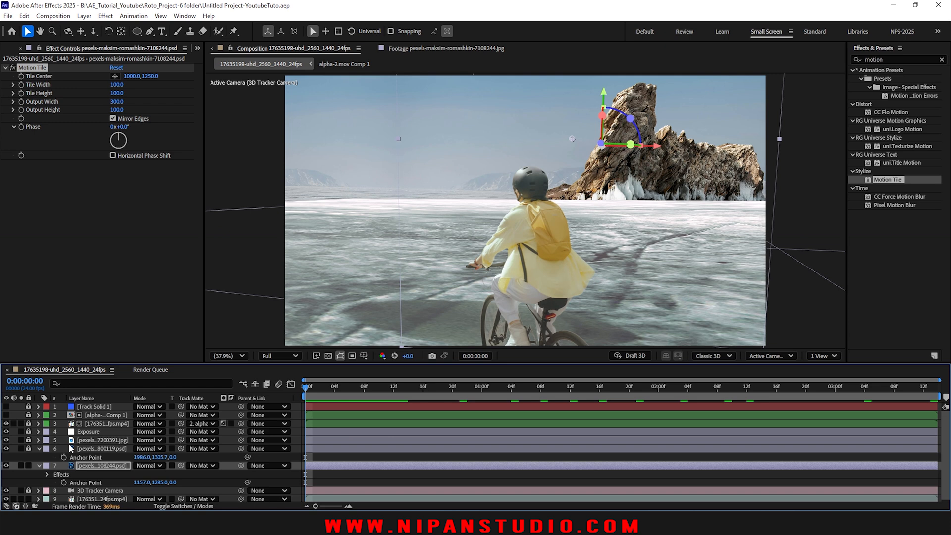
- Unlock the rocky island PSD layer and apply the Exposure and Color Balance effects to it
{"action": "left_click", "coordinate": [38, 465]}
{"action": "left_click", "coordinate": [38, 448]}
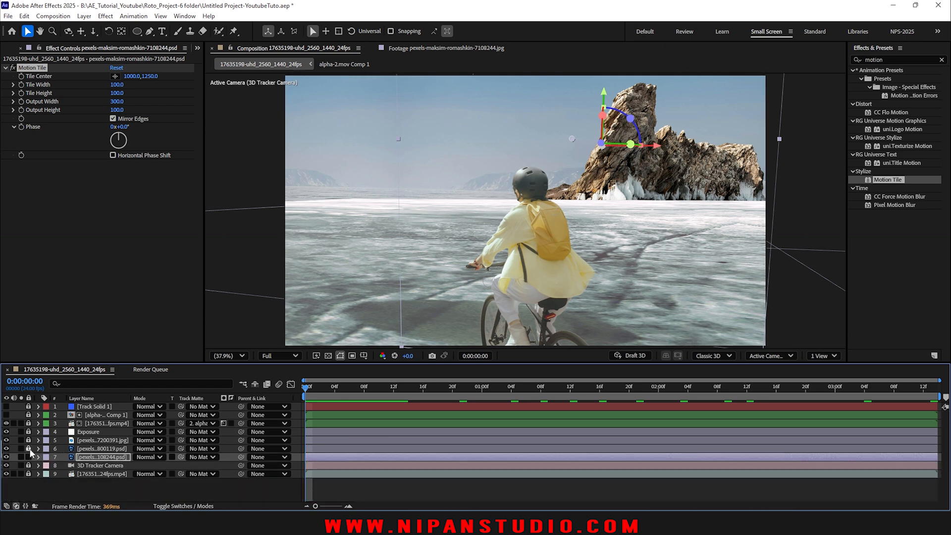
{"action": "left_click", "coordinate": [85, 491]}
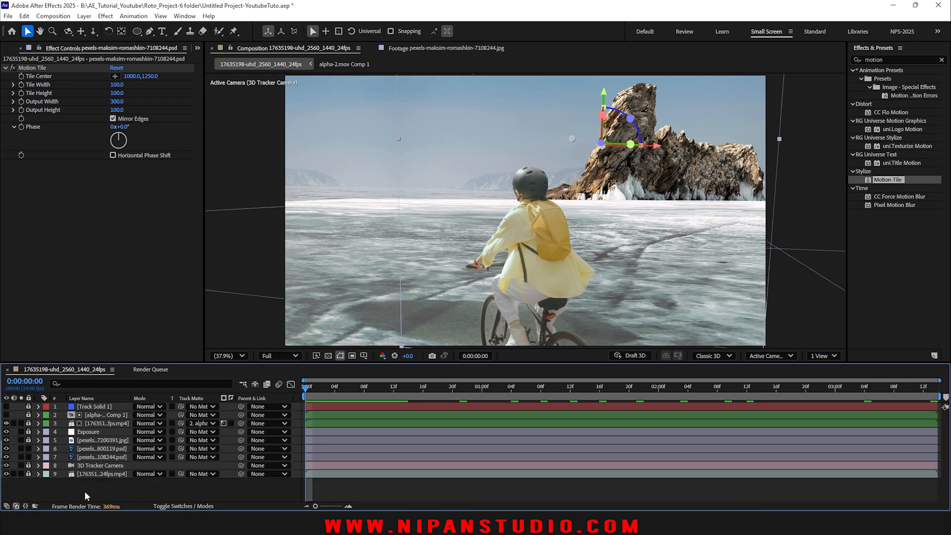
{"action": "left_click", "coordinate": [88, 449]}
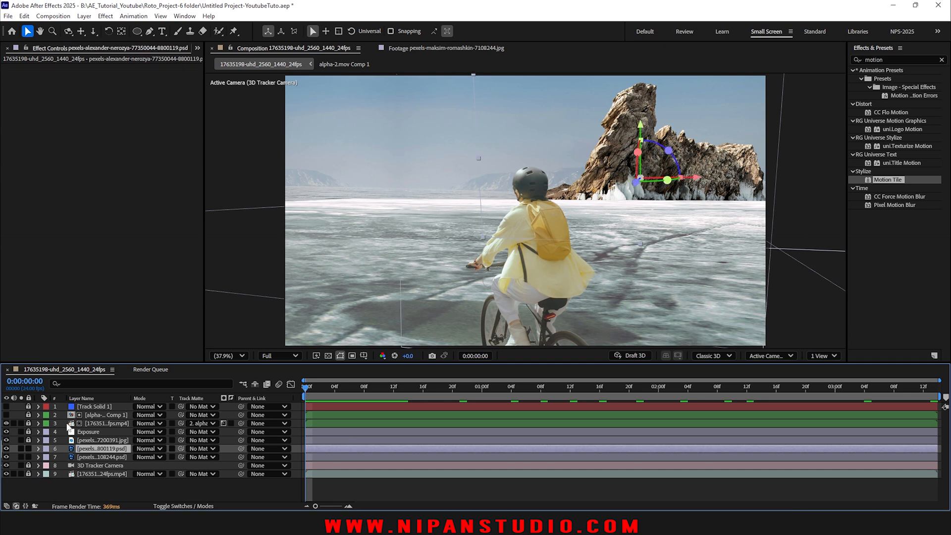
{"action": "left_click", "coordinate": [941, 60]}
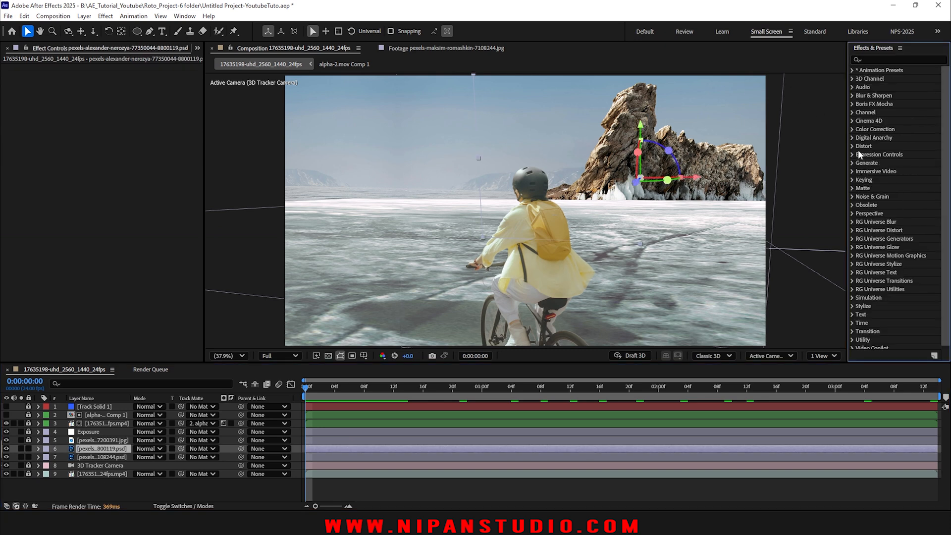
{"action": "left_click", "coordinate": [852, 130]}
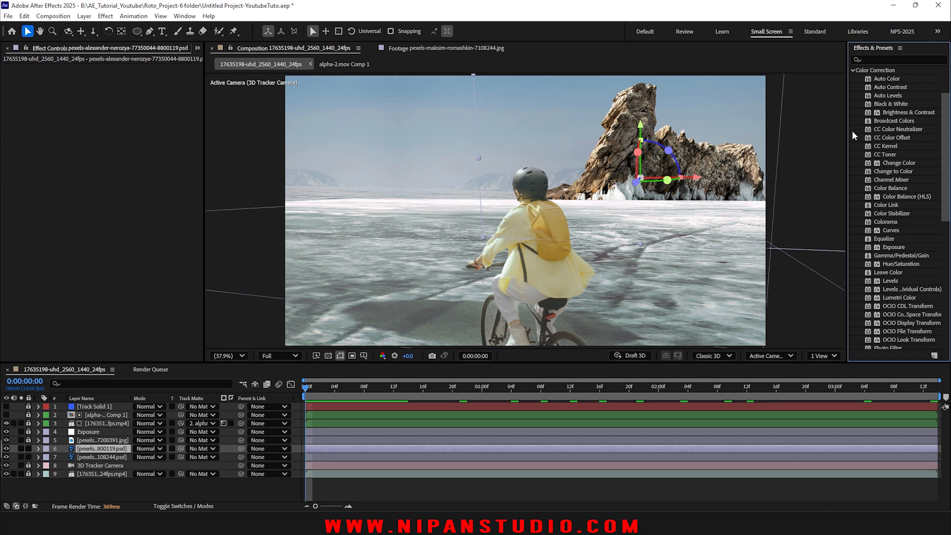
{"action": "left_click_drag", "start_coordinate": [891, 247], "coordinate": [312, 452]}
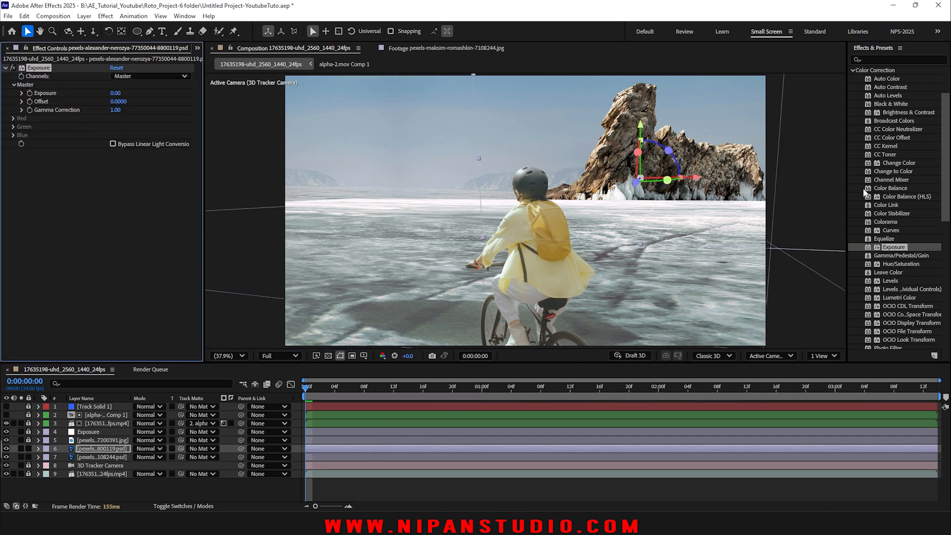
{"action": "left_click_drag", "start_coordinate": [894, 186], "coordinate": [354, 447]}
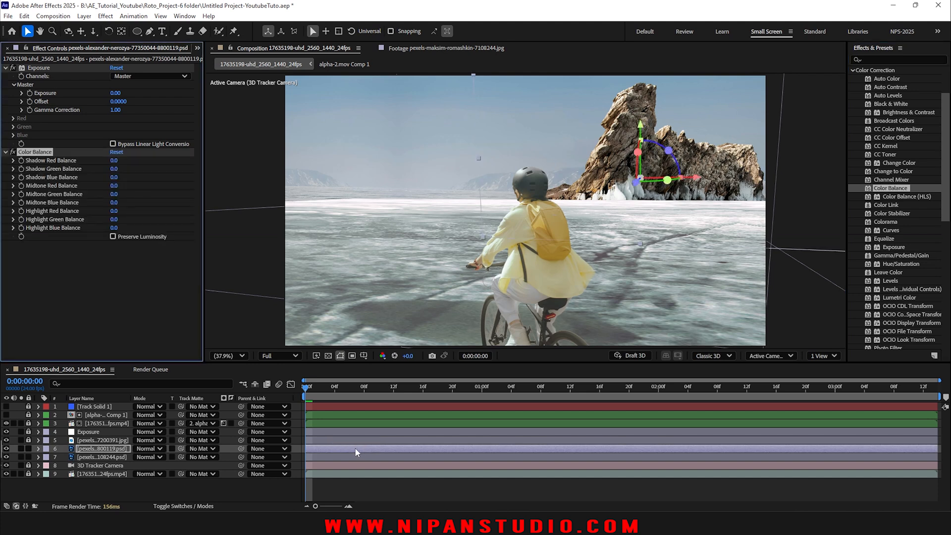
- Set the rocky island's Exposure effect to Offset 0.0500 and Exposure -0.26
{"action": "left_click", "coordinate": [118, 102]}
{"action": "key", "text": "Up"}
{"action": "key", "text": "Up"}
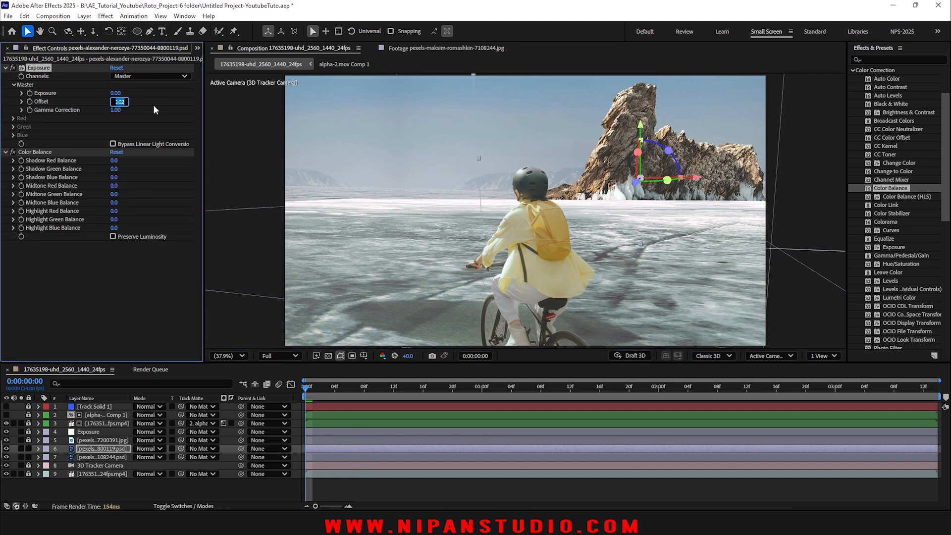
{"action": "key", "text": "Up"}
{"action": "left_click", "coordinate": [158, 108]}
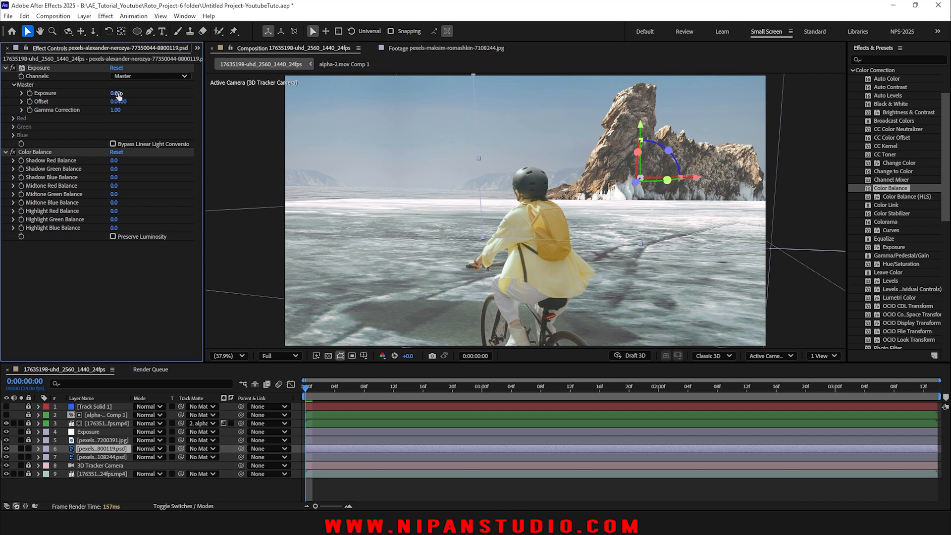
{"action": "left_click_drag", "start_coordinate": [119, 94], "coordinate": [155, 111]}
{"action": "left_click", "coordinate": [156, 111]}
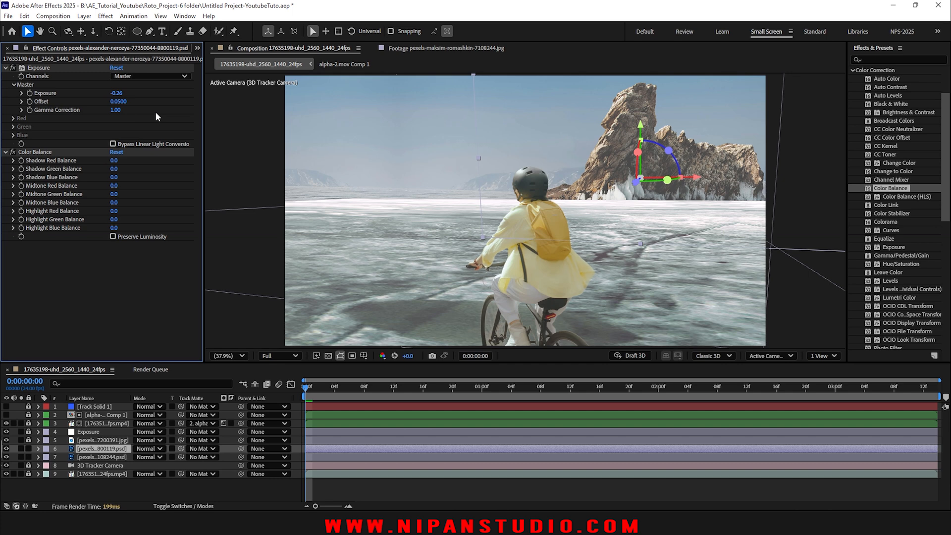
- Set the rocky island's Midtone Red Balance to -7.2 and Midtone Blue Balance to 7.2, and check the match across the shot
{"action": "left_click", "coordinate": [12, 187]}
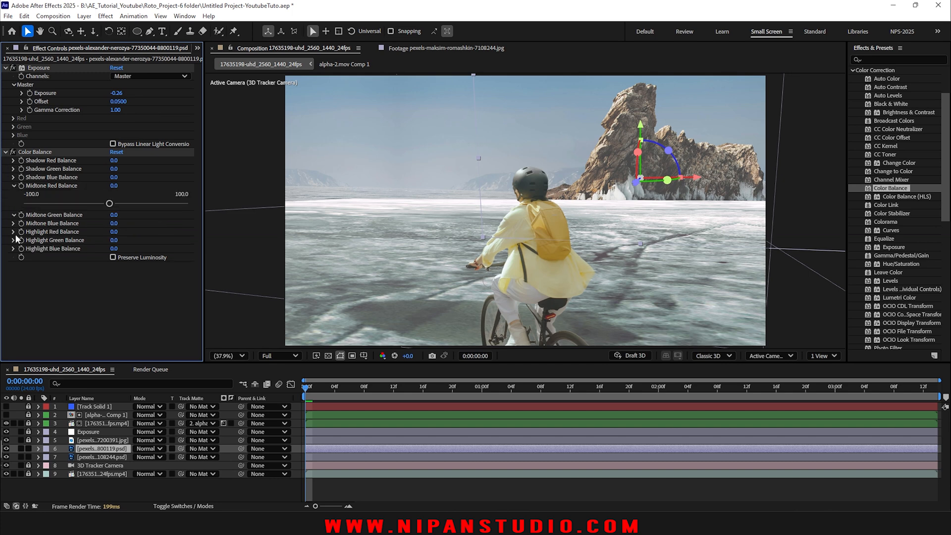
{"action": "left_click", "coordinate": [14, 244]}
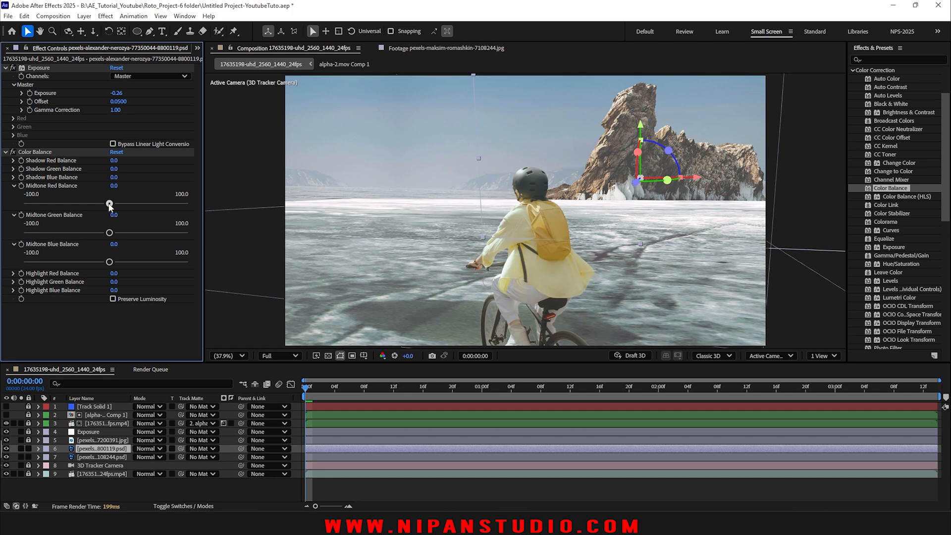
{"action": "left_click_drag", "start_coordinate": [110, 206], "coordinate": [102, 207]}
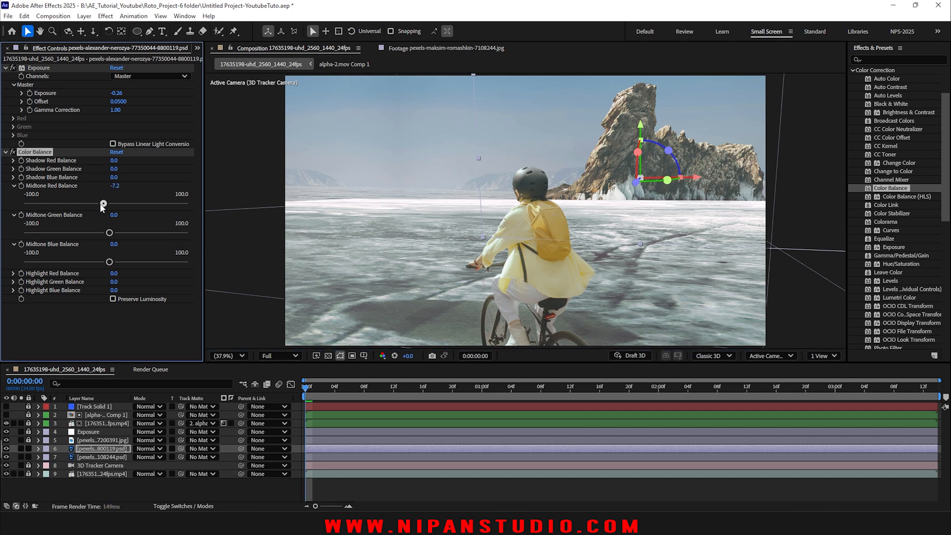
{"action": "left_click_drag", "start_coordinate": [109, 262], "coordinate": [112, 265]}
{"action": "key", "text": "slash"}
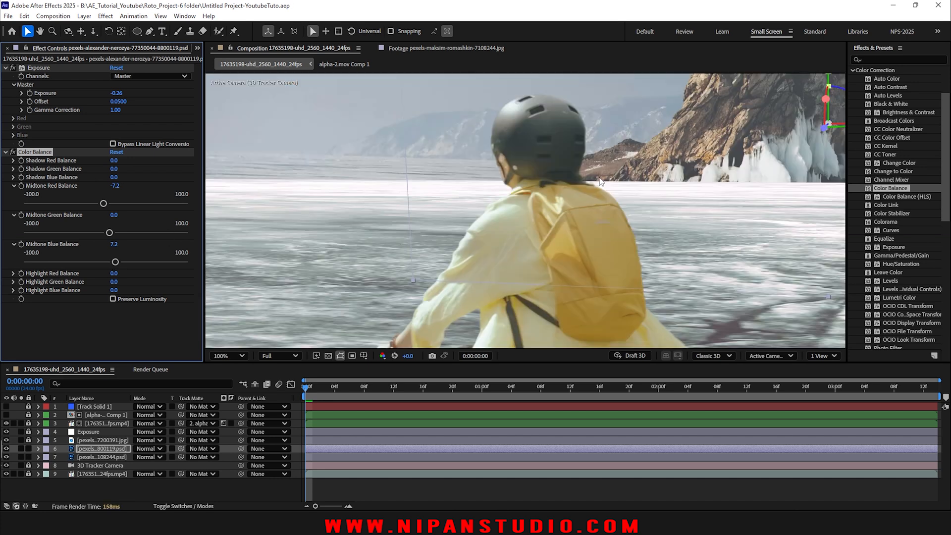
{"action": "key", "text": "shift+slash"}
{"action": "key", "text": "space"}
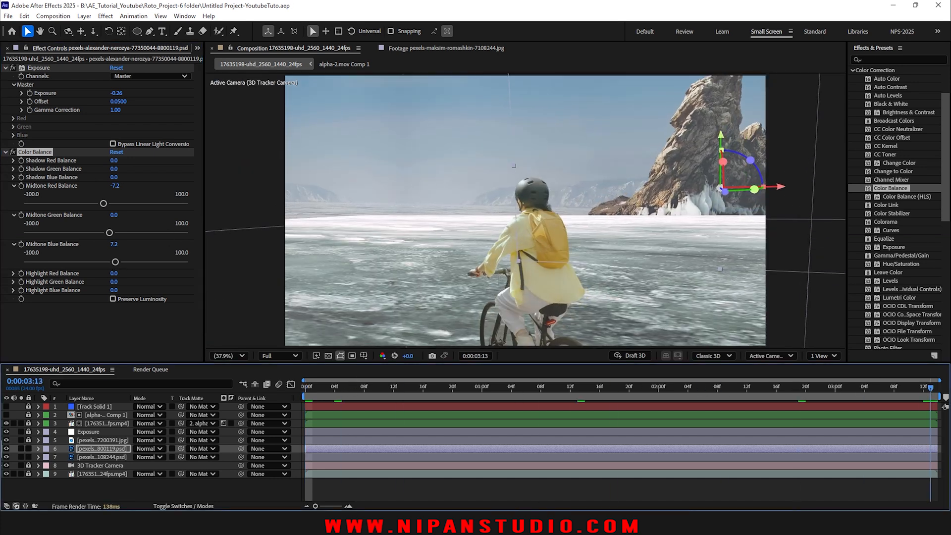
{"action": "key", "text": "space"}
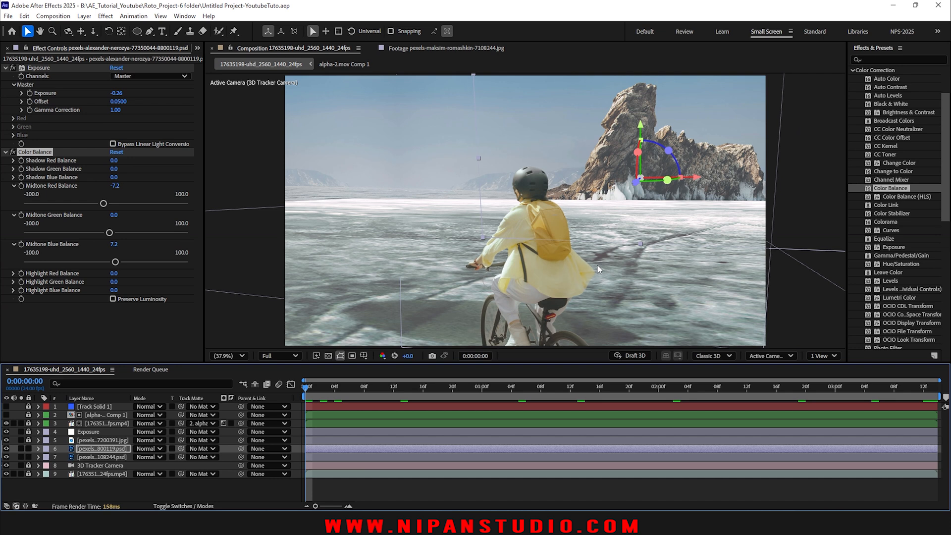
- Lock the rocky island layer and apply Exposure to the snow-and-mountain layer with Exposure 0.63 and Offset 0.0690
{"action": "left_click", "coordinate": [28, 448]}
{"action": "left_click", "coordinate": [81, 457]}
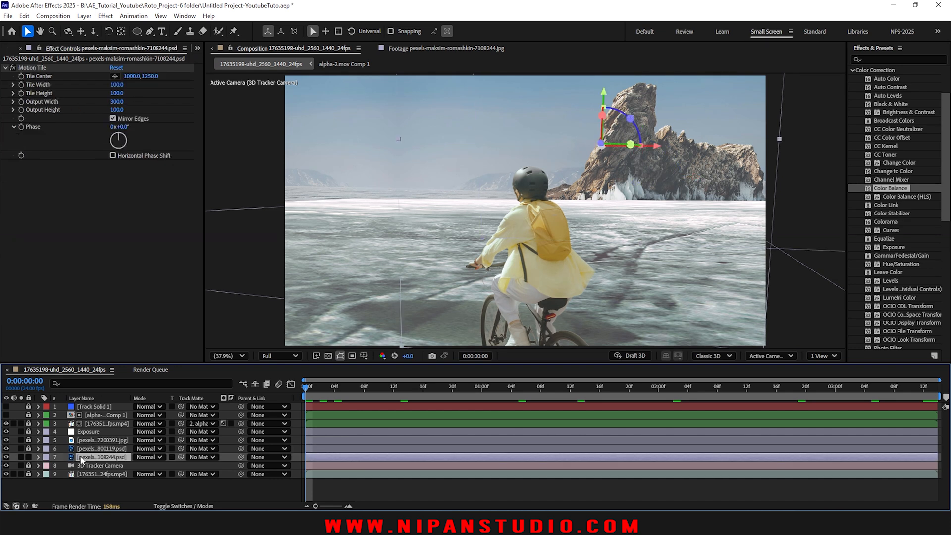
{"action": "left_click_drag", "start_coordinate": [895, 247], "coordinate": [315, 457]}
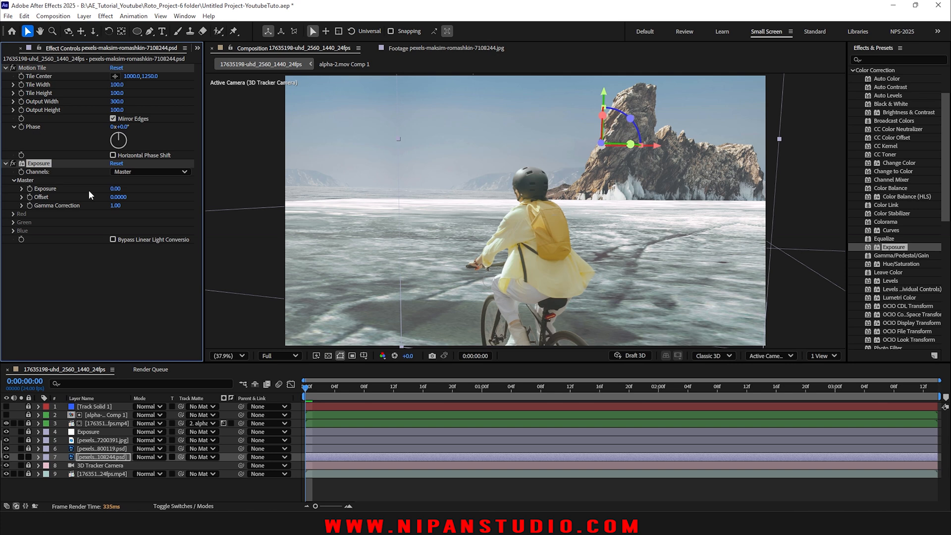
{"action": "mouse_move", "coordinate": [115, 189]}
{"action": "left_mouse_down"}
{"action": "mouse_move", "coordinate": [158, 189]}
{"action": "mouse_move", "coordinate": [103, 190]}
{"action": "mouse_move", "coordinate": [142, 198]}
{"action": "mouse_move", "coordinate": [123, 188]}
{"action": "left_mouse_up"}
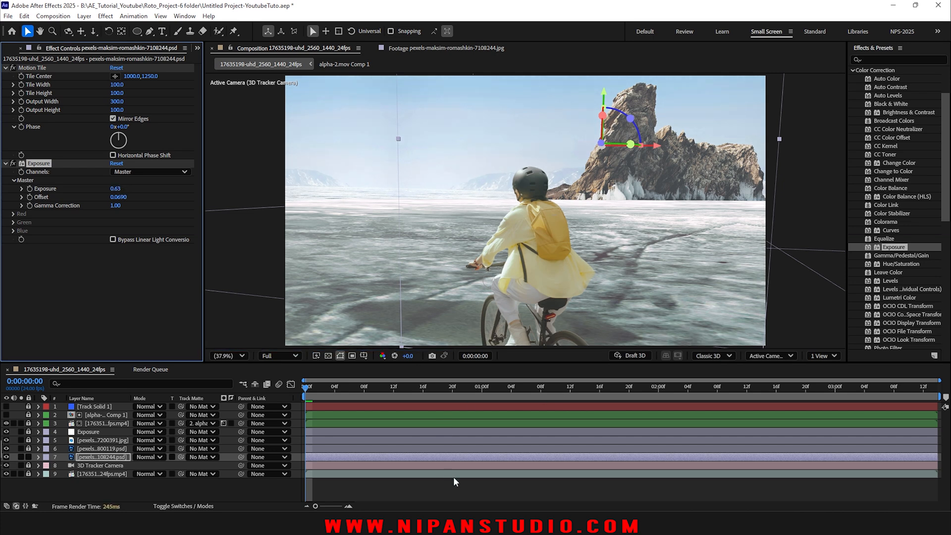
- Play back the color-matched composite from the first frame in an enlarged composition view
{"action": "left_click_drag", "start_coordinate": [419, 389], "coordinate": [214, 400]}
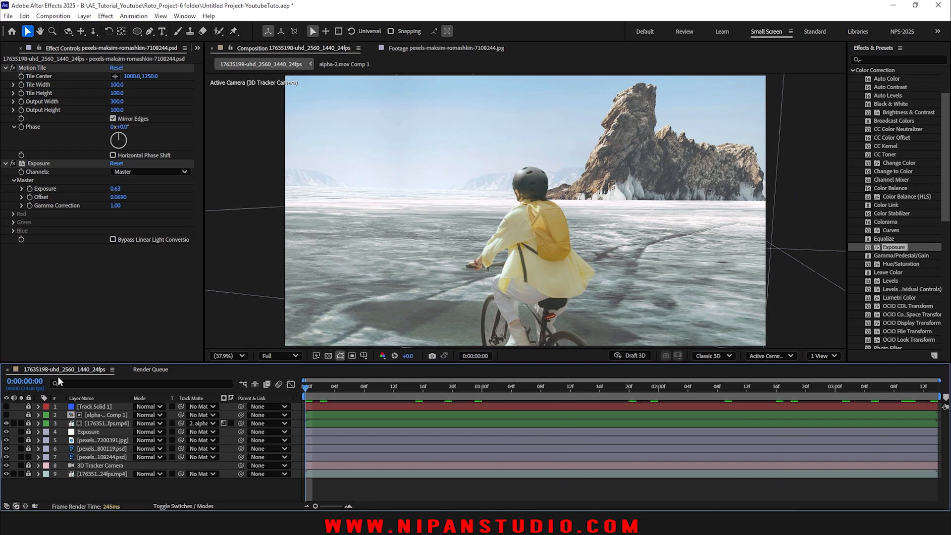
{"action": "key", "text": "space"}
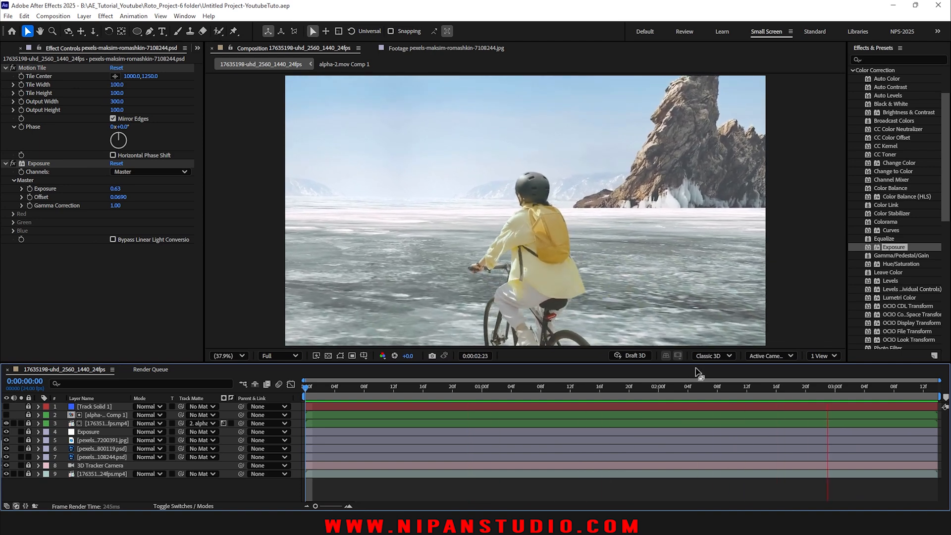
{"action": "left_click_drag", "start_coordinate": [693, 365], "coordinate": [693, 401]}
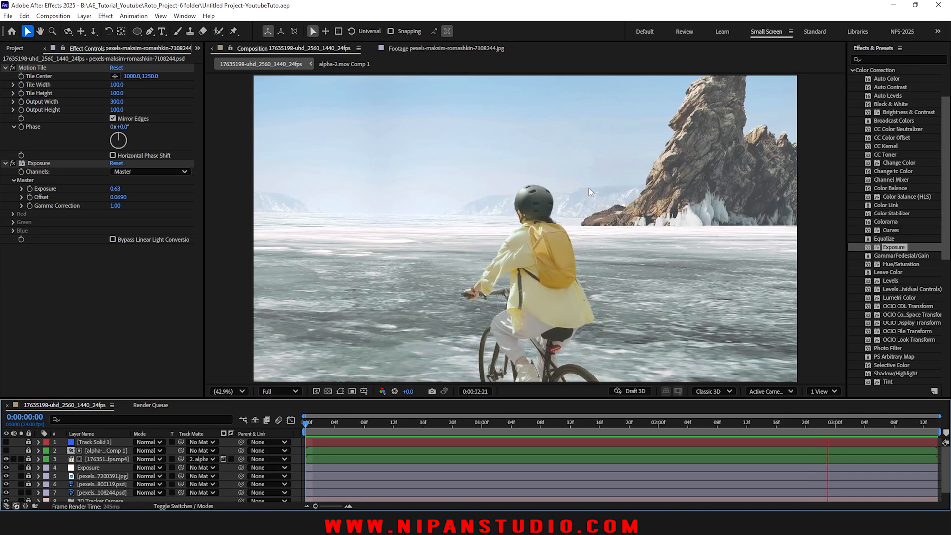
{"action": "key", "text": "space"}
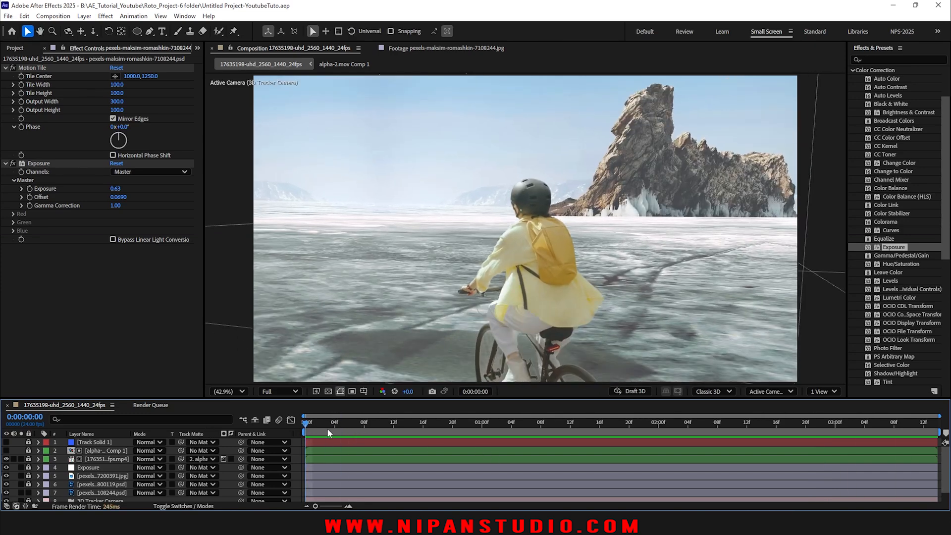
{"action": "left_click_drag", "start_coordinate": [327, 428], "coordinate": [304, 429]}
- Open the 10930484 rocky mountain JPG from the project footage in Photoshop and remove its background
{"action": "left_click", "coordinate": [19, 48]}
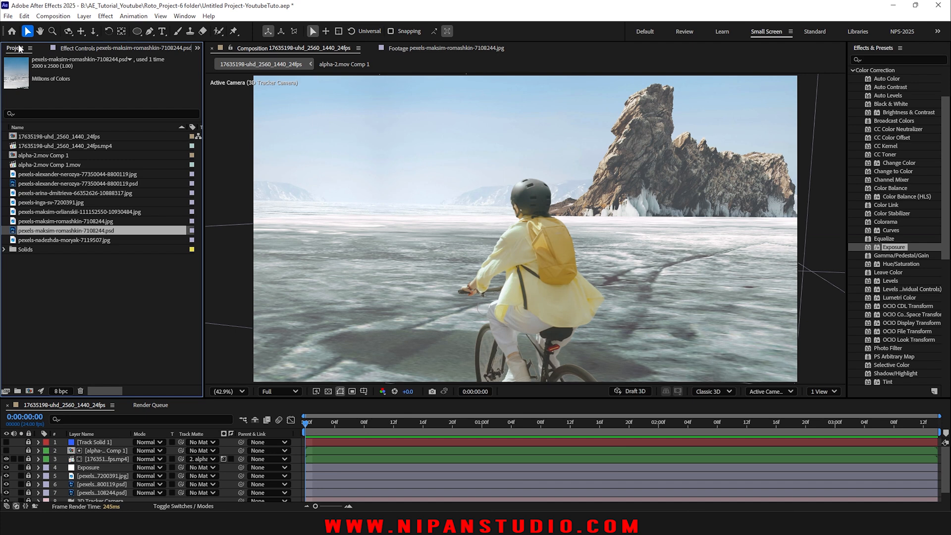
{"action": "left_click", "coordinate": [36, 213]}
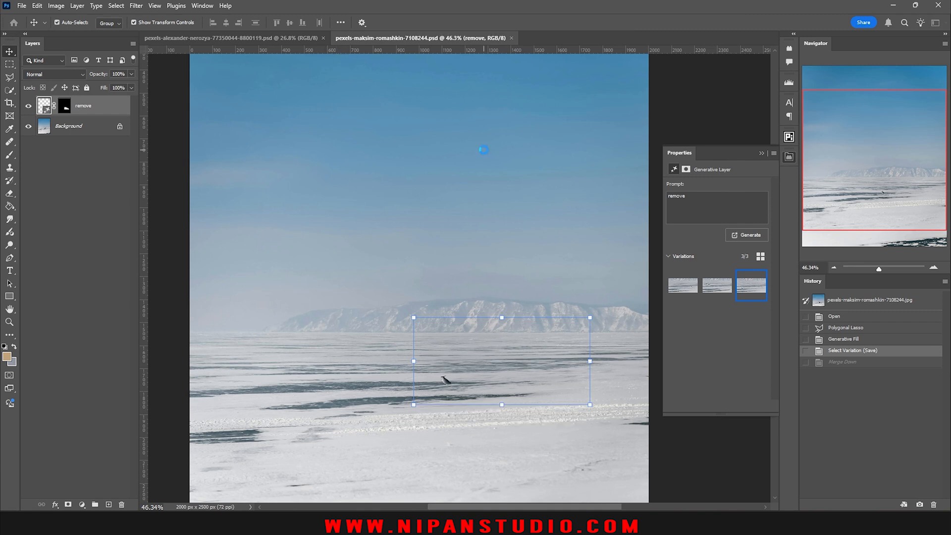
{"action": "key", "text": "ctrl+o"}
{"action": "left_click", "coordinate": [363, 98]}
{"action": "double_click", "coordinate": [376, 124]}
{"action": "left_click", "coordinate": [761, 153]}
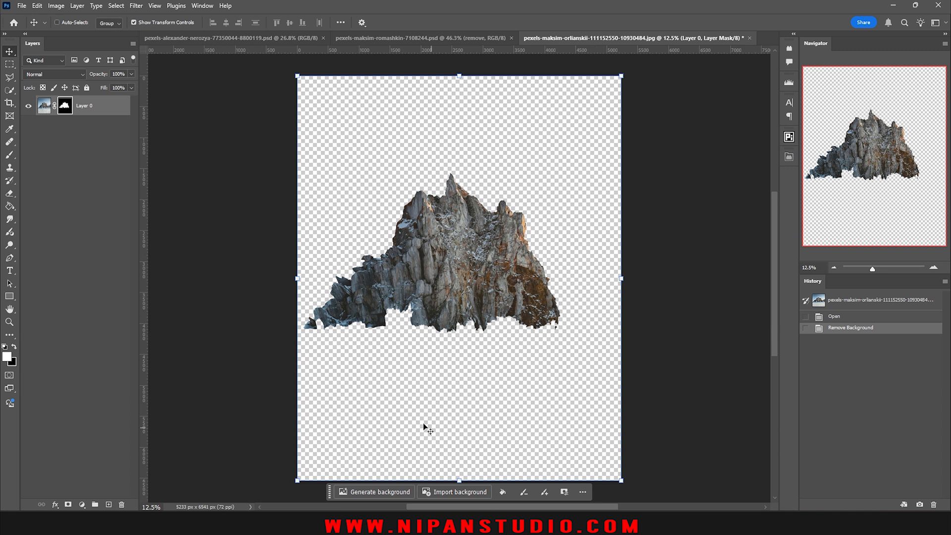
- Revert the photo to its opened state, select the main rock with Select Subject, and inspect the selection's edge near the second rock
{"action": "left_click", "coordinate": [844, 329]}
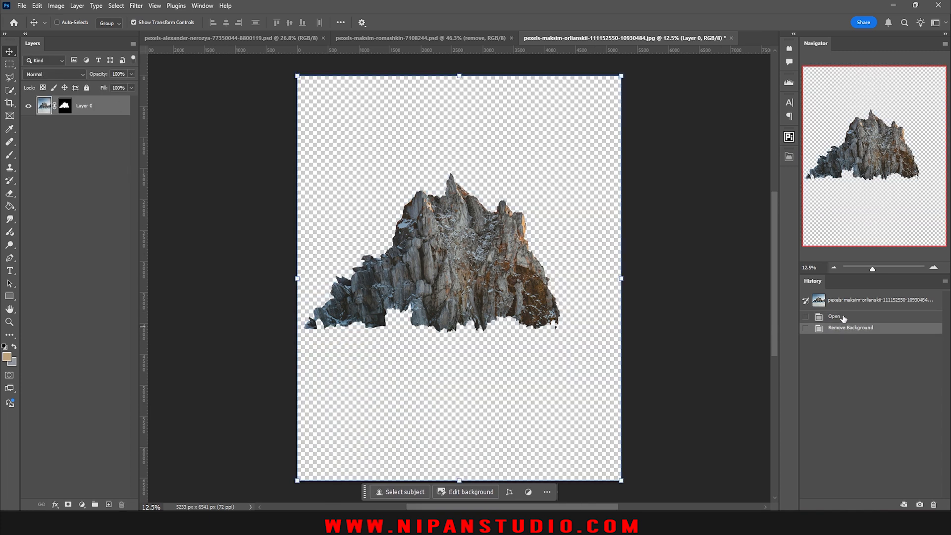
{"action": "left_click", "coordinate": [844, 320]}
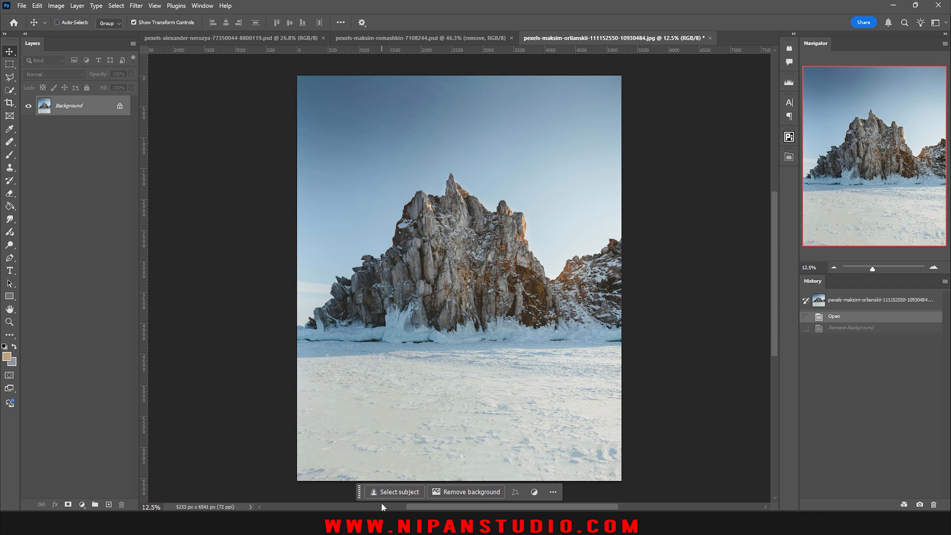
{"action": "left_click", "coordinate": [399, 492]}
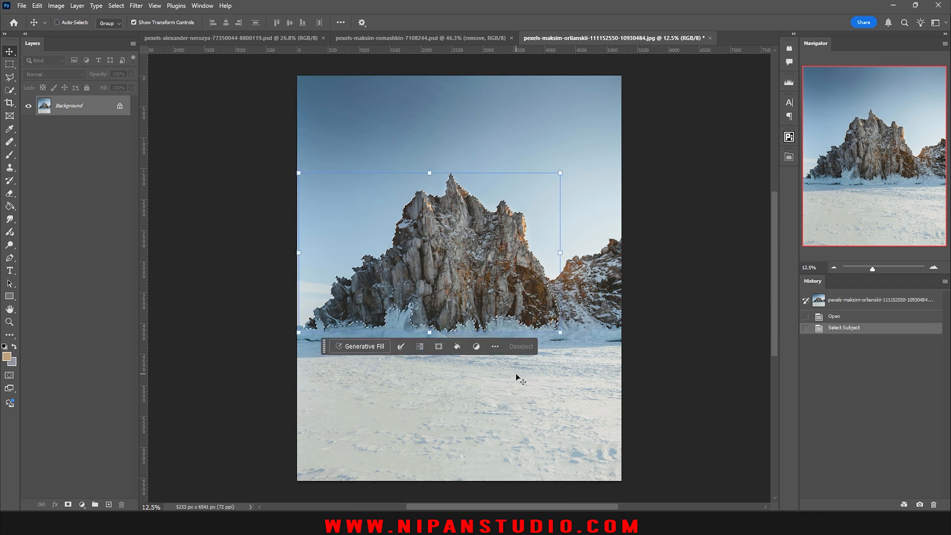
{"action": "scroll", "coordinate": [614, 306], "scroll_direction": "up", "scroll_amount": 3}
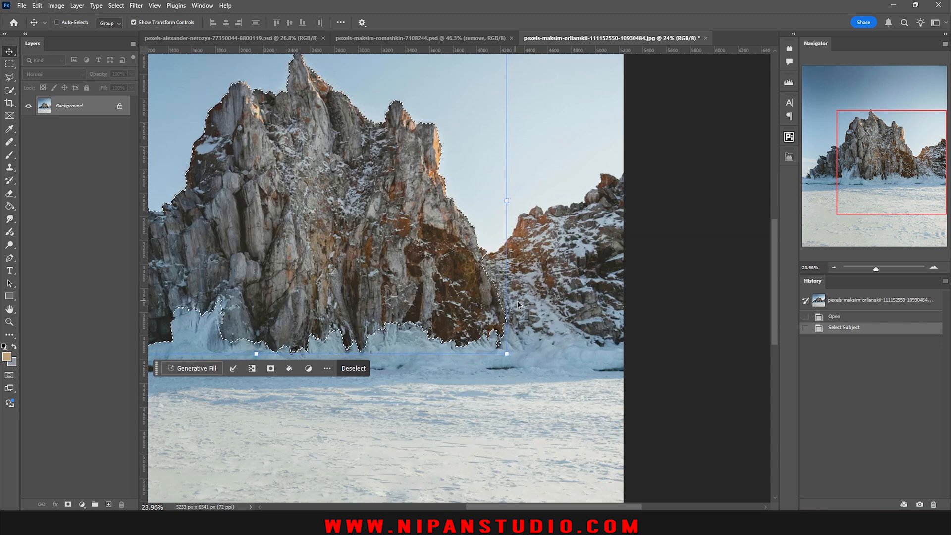
{"action": "scroll", "coordinate": [586, 303], "scroll_direction": "up", "scroll_amount": 1}
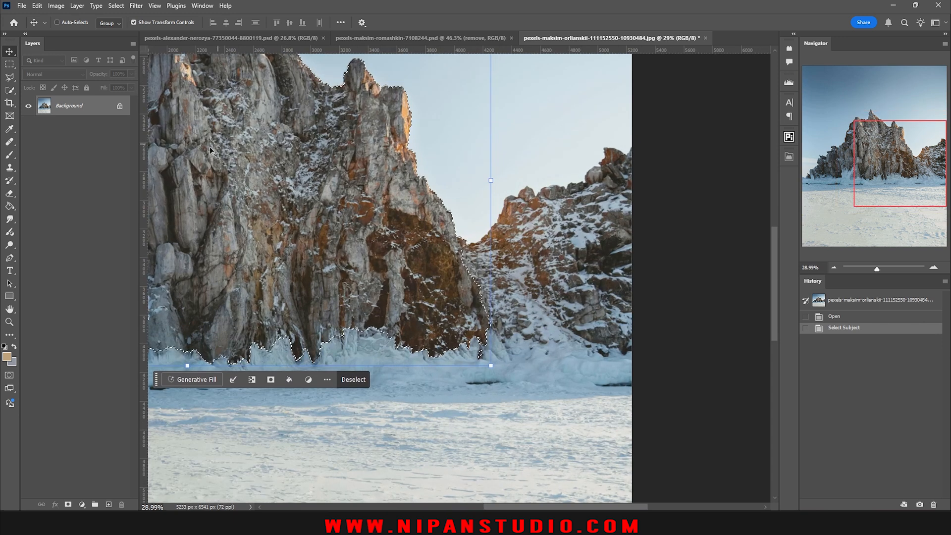
- Extend the selection with the Quick Selection tool over the second rock and the ice along the main rock's base
{"action": "left_click", "coordinate": [9, 90]}
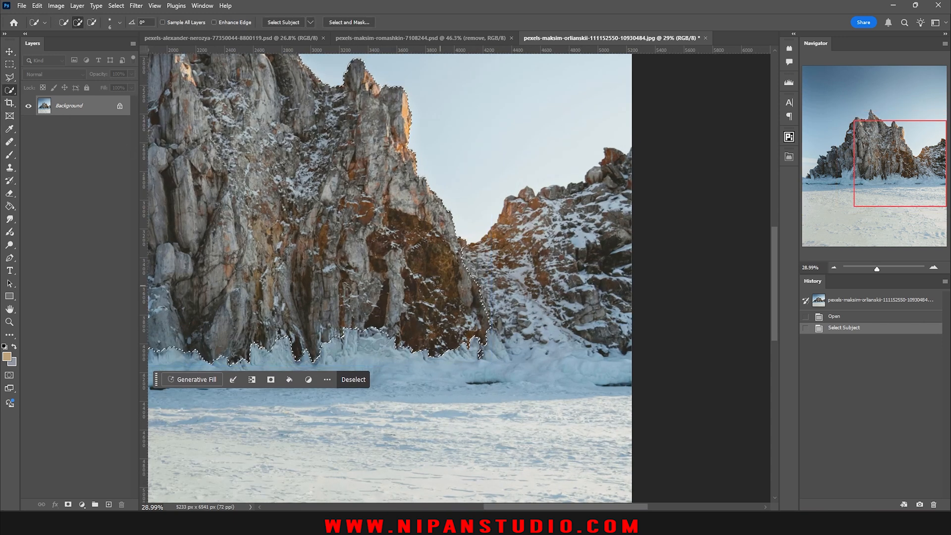
{"action": "mouse_move", "coordinate": [478, 342]}
{"action": "left_mouse_down"}
{"action": "mouse_move", "coordinate": [621, 203]}
{"action": "mouse_move", "coordinate": [570, 218]}
{"action": "mouse_move", "coordinate": [614, 184]}
{"action": "mouse_move", "coordinate": [582, 272]}
{"action": "mouse_move", "coordinate": [569, 350]}
{"action": "mouse_move", "coordinate": [634, 352]}
{"action": "left_mouse_up"}
{"action": "mouse_move", "coordinate": [309, 330]}
{"action": "left_mouse_down"}
{"action": "mouse_move", "coordinate": [302, 357]}
{"action": "mouse_move", "coordinate": [560, 331]}
{"action": "left_mouse_up"}
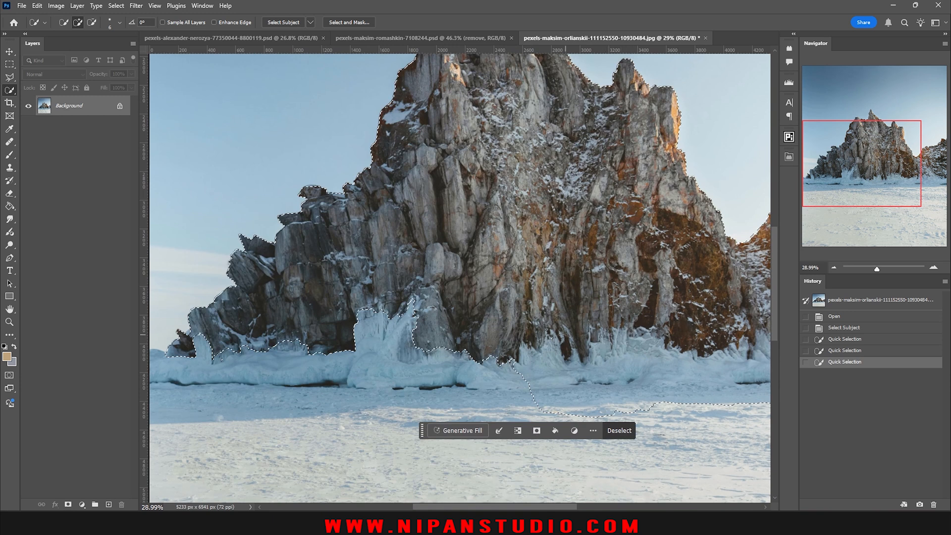
{"action": "mouse_move", "coordinate": [504, 358]}
{"action": "left_mouse_down"}
{"action": "mouse_move", "coordinate": [426, 354]}
{"action": "mouse_move", "coordinate": [421, 311]}
{"action": "mouse_move", "coordinate": [406, 312]}
{"action": "left_mouse_up"}
- Enlarge the Quick Selection brush to 39 px and add the remaining shoreline ice beneath the rocks to the selection
{"action": "left_click", "coordinate": [120, 22]}
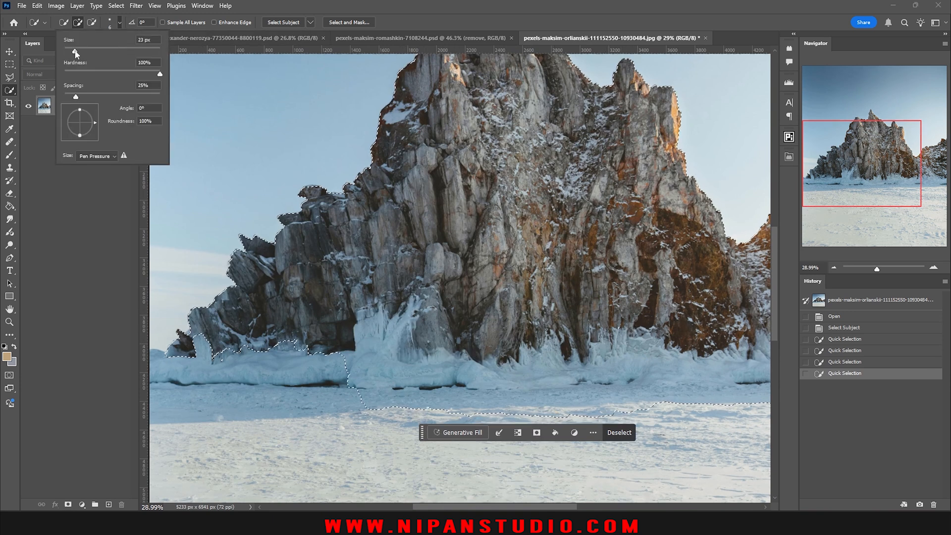
{"action": "left_click_drag", "start_coordinate": [76, 52], "coordinate": [82, 53]}
{"action": "left_click_drag", "start_coordinate": [333, 366], "coordinate": [203, 346]}
{"action": "left_click", "coordinate": [450, 361]}
{"action": "mouse_move", "coordinate": [270, 335]}
{"action": "left_mouse_down"}
{"action": "mouse_move", "coordinate": [591, 320]}
{"action": "mouse_move", "coordinate": [267, 339]}
{"action": "left_mouse_up"}
{"action": "left_click_drag", "start_coordinate": [585, 320], "coordinate": [298, 319]}
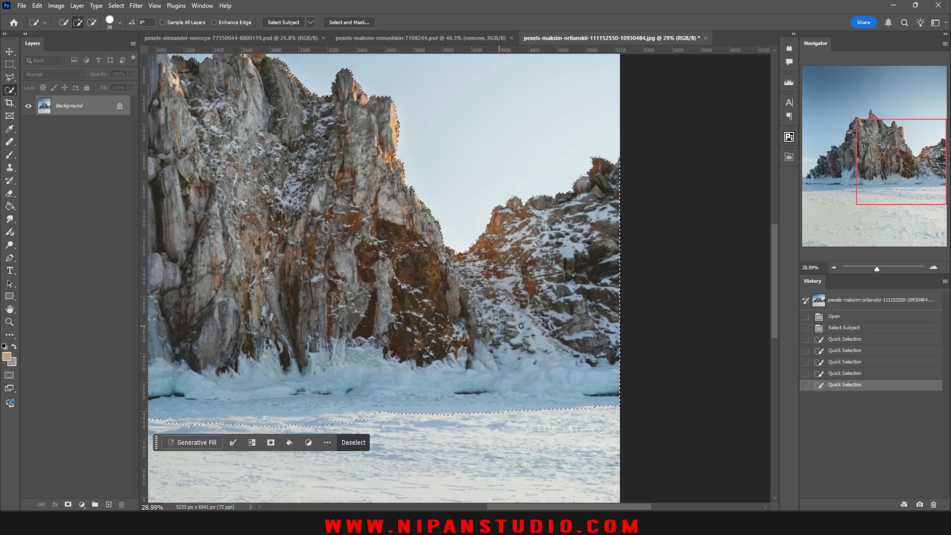
{"action": "left_click", "coordinate": [587, 348]}
{"action": "mouse_move", "coordinate": [359, 256]}
{"action": "left_mouse_down"}
{"action": "mouse_move", "coordinate": [648, 400]}
{"action": "mouse_move", "coordinate": [632, 225]}
{"action": "mouse_move", "coordinate": [567, 388]}
{"action": "left_mouse_up"}
- Convert the Background to a regular layer, invert the selection, delete the sky and foreground snow, and deselect
{"action": "scroll", "coordinate": [568, 389], "scroll_direction": "down", "scroll_amount": 3}
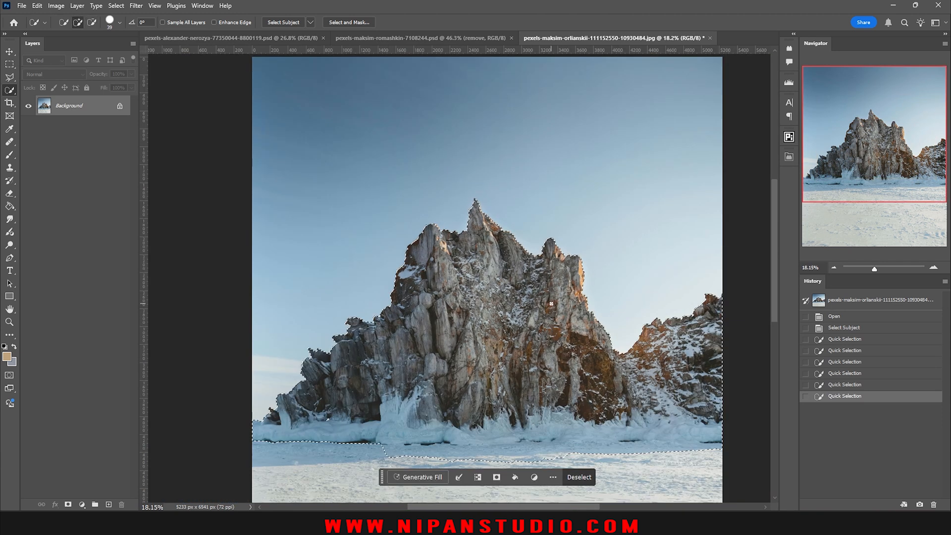
{"action": "scroll", "coordinate": [148, 120], "scroll_direction": "down", "scroll_amount": 2}
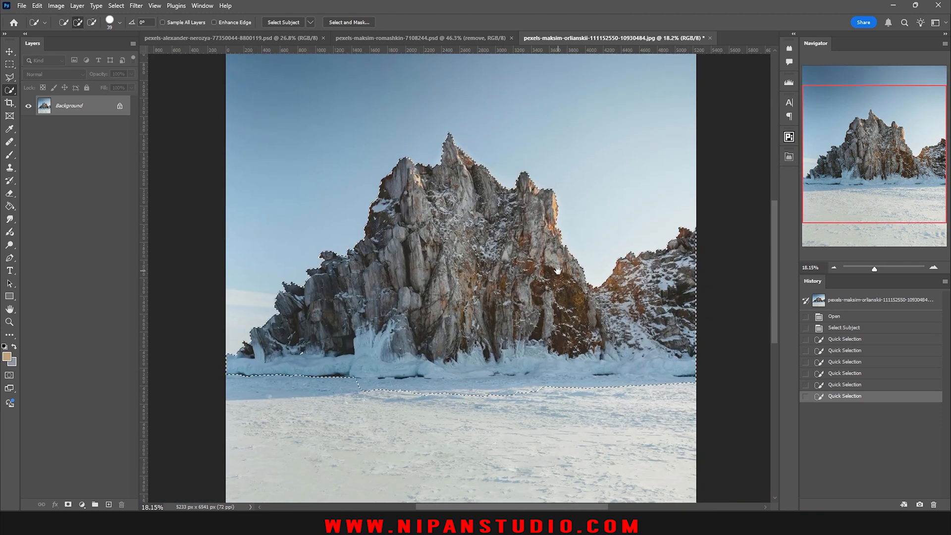
{"action": "left_click", "coordinate": [119, 105]}
{"action": "left_click", "coordinate": [451, 410]}
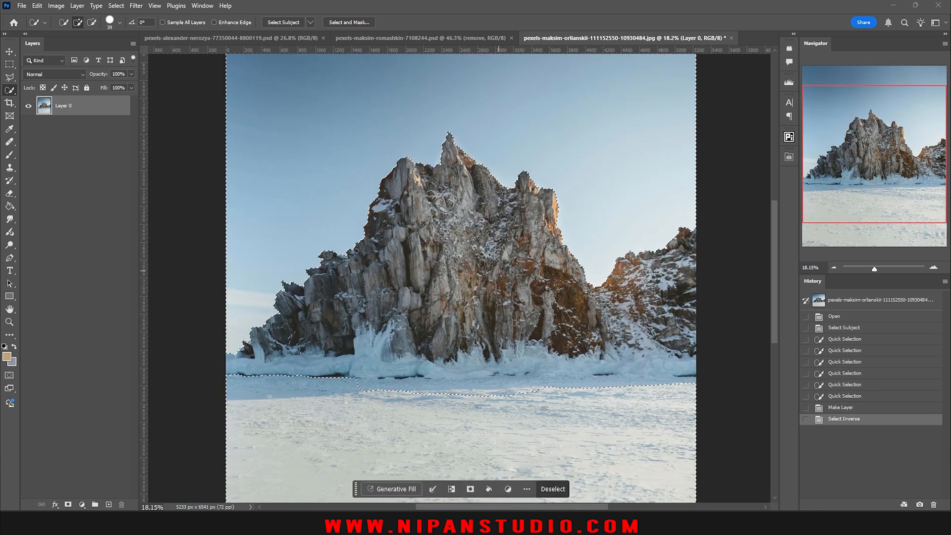
{"action": "key", "text": "Delete"}
{"action": "key", "text": "ctrl+d"}
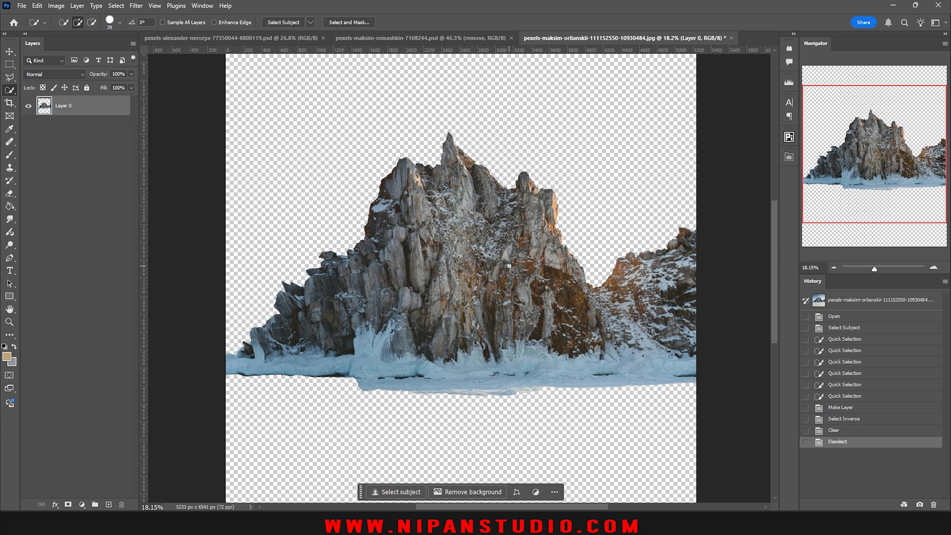
- Crop the empty areas above and below the rocks, reducing the canvas height to 3399 px
{"action": "scroll", "coordinate": [508, 266], "scroll_direction": "down", "scroll_amount": 5}
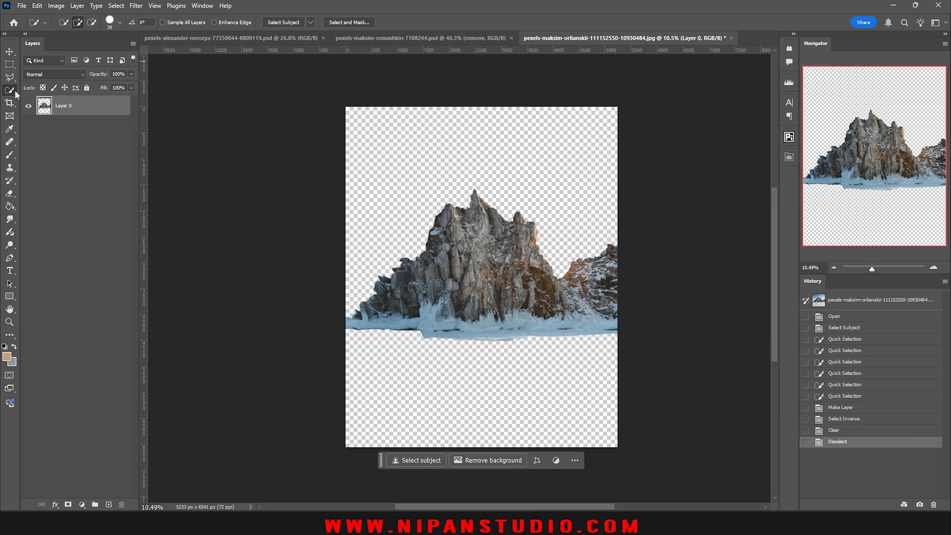
{"action": "left_click", "coordinate": [10, 103]}
{"action": "left_click_drag", "start_coordinate": [479, 104], "coordinate": [473, 141]}
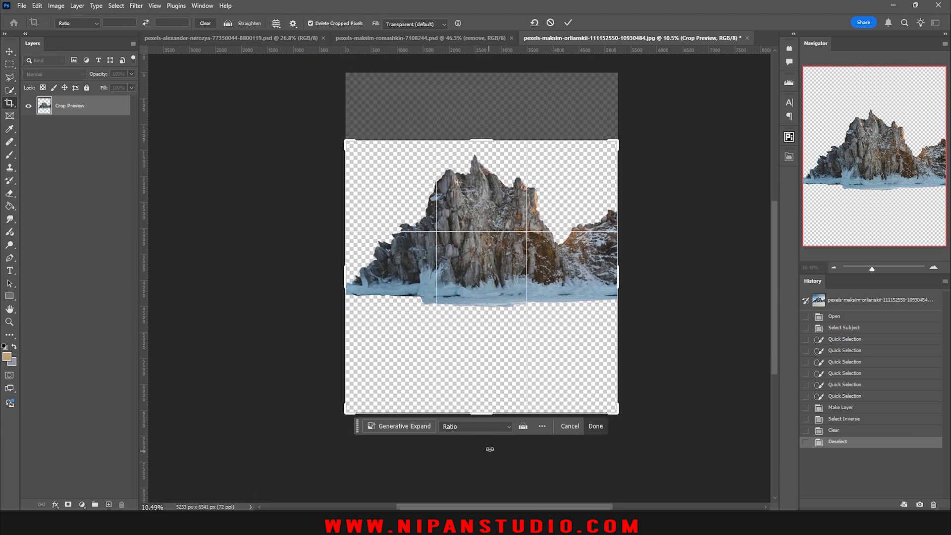
{"action": "left_click_drag", "start_coordinate": [488, 415], "coordinate": [487, 362]}
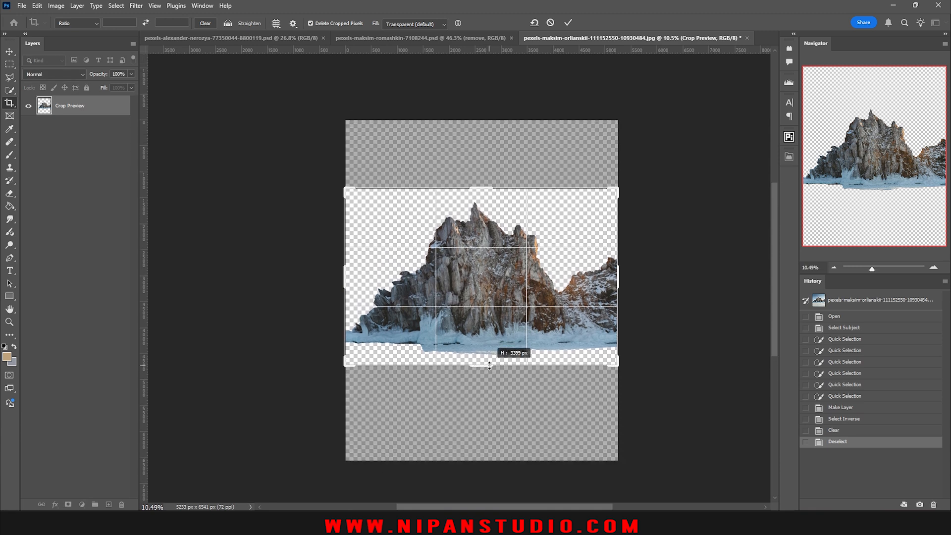
{"action": "key", "text": "Return"}
- Save the cropped rock cut-out as a PSD under the photo's existing file name
{"action": "left_click", "coordinate": [9, 51]}
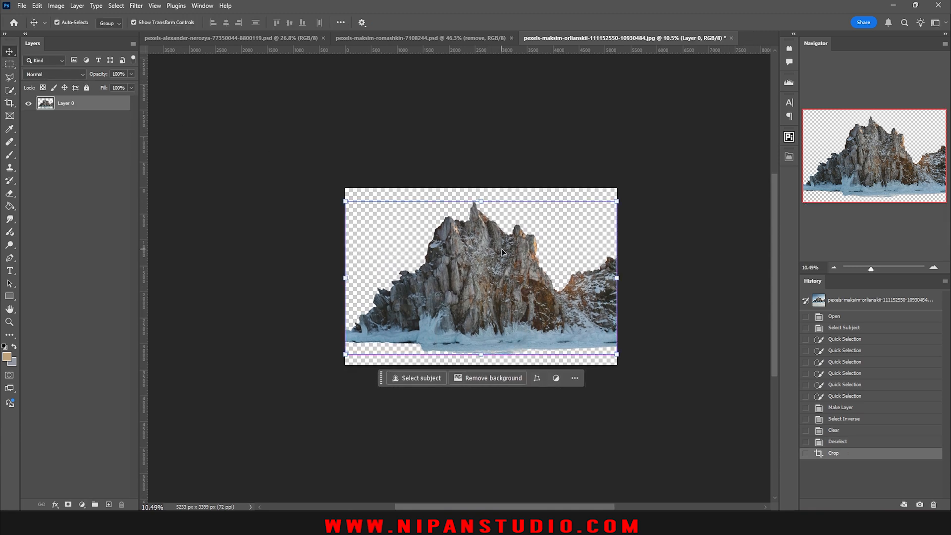
{"action": "key", "text": "ctrl+shift+s"}
{"action": "key", "text": "Return"}
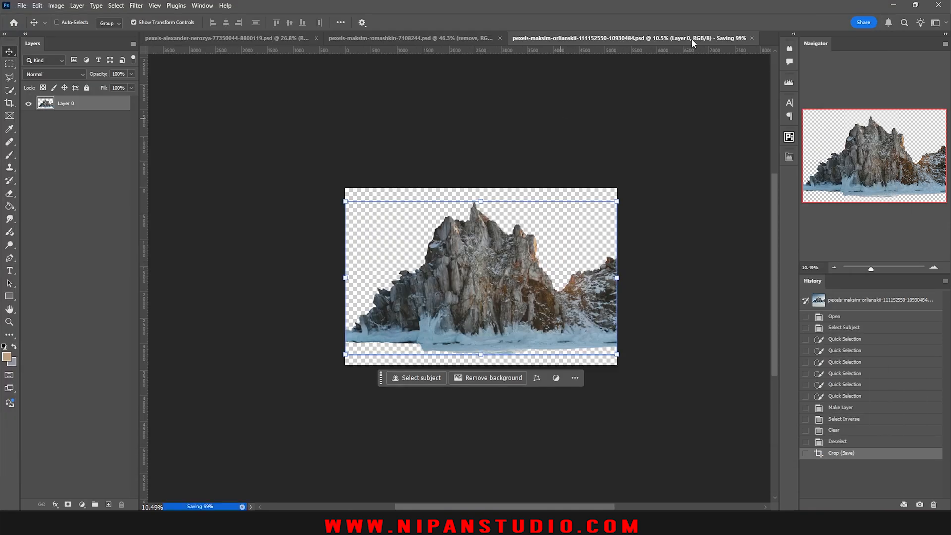
- Switch to After Effects and import the 10930484 rock PSD from the Assets folder
{"action": "left_click", "coordinate": [894, 8]}
{"action": "double_click", "coordinate": [103, 290]}
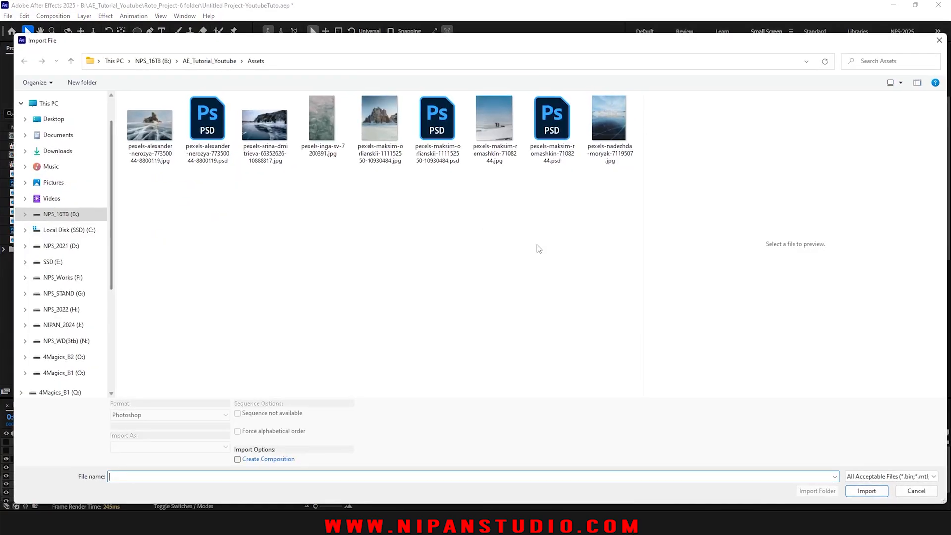
{"action": "double_click", "coordinate": [437, 119]}
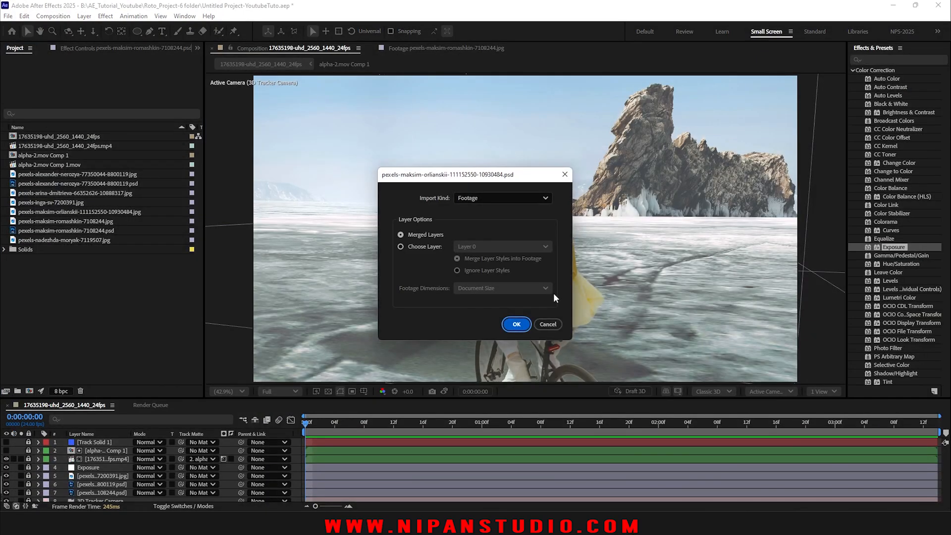
- Import the PSD ending in 10930484 as footage with merged layers
{"action": "left_click", "coordinate": [516, 324]}
- Unlock the 800119.psd layer, duplicate it and lock the upper copy
{"action": "scroll", "coordinate": [97, 459], "scroll_direction": "down", "scroll_amount": 1}
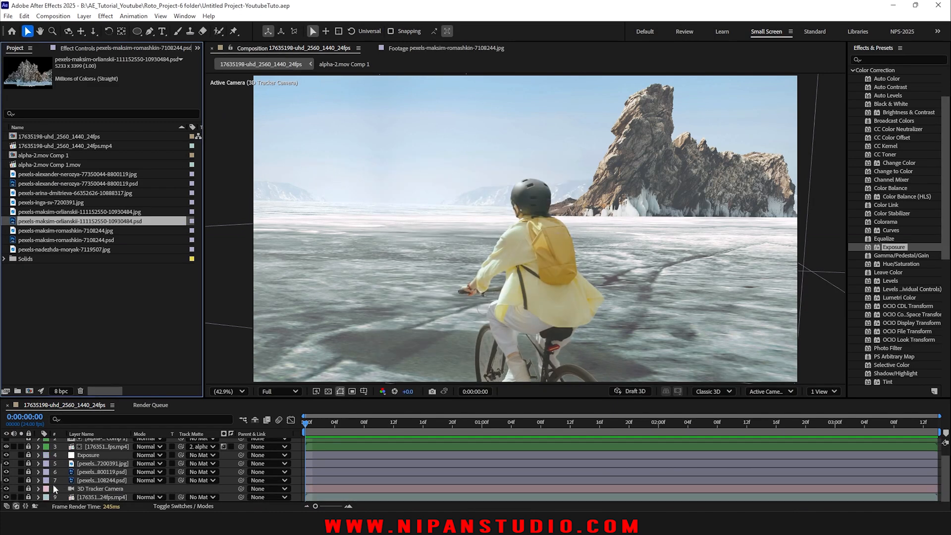
{"action": "left_click", "coordinate": [20, 472]}
{"action": "left_click", "coordinate": [21, 472]}
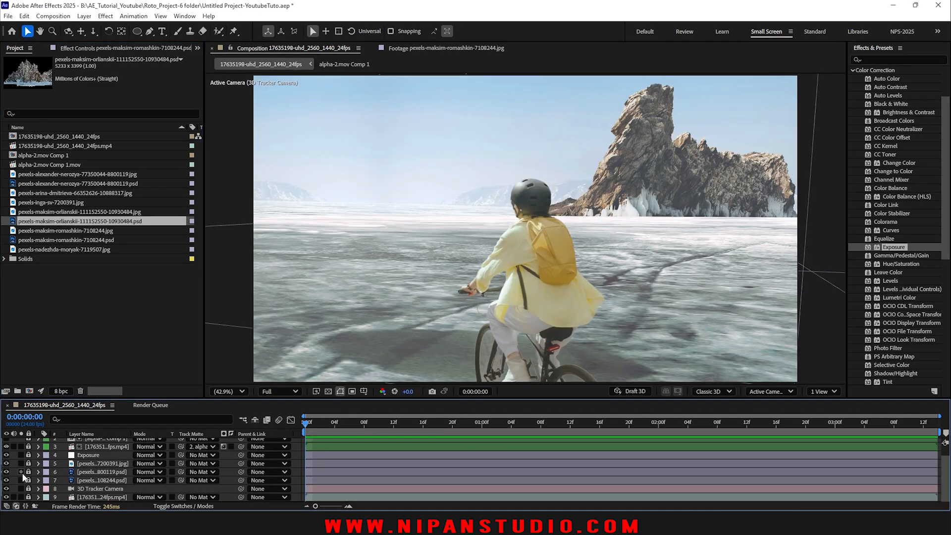
{"action": "left_click", "coordinate": [29, 471]}
{"action": "left_click", "coordinate": [76, 472]}
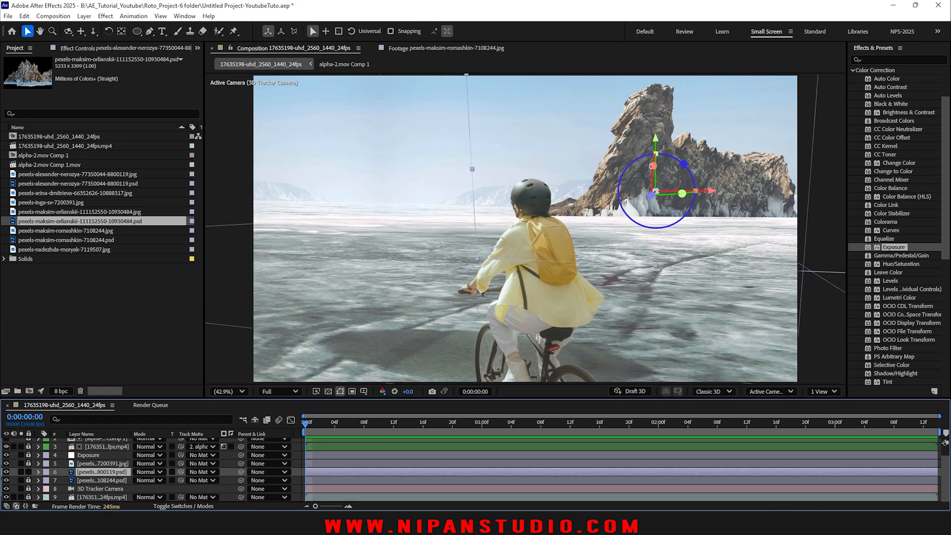
{"action": "key", "text": "ctrl+d"}
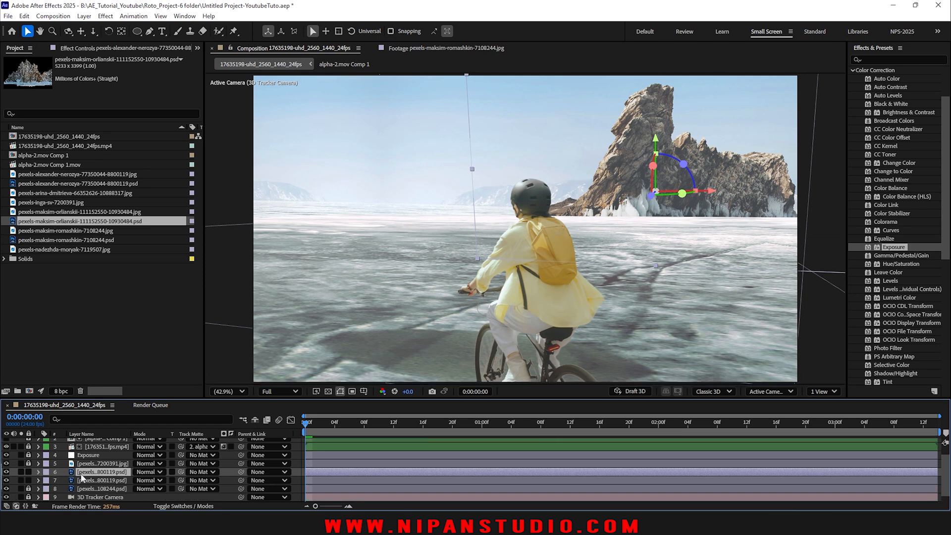
{"action": "left_click", "coordinate": [29, 472]}
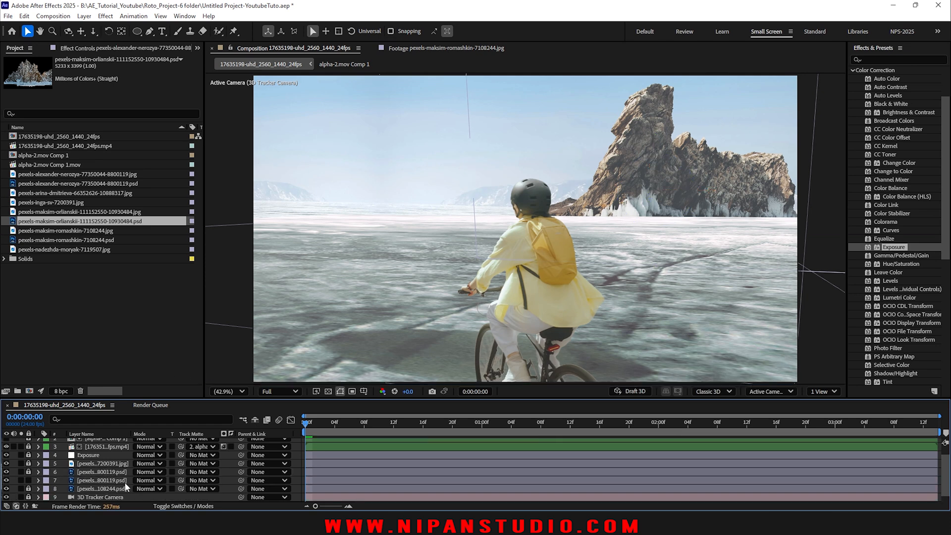
- Replace the source of the lower 800119.psd copy with the imported 10930484.psd footage
{"action": "left_click", "coordinate": [116, 480]}
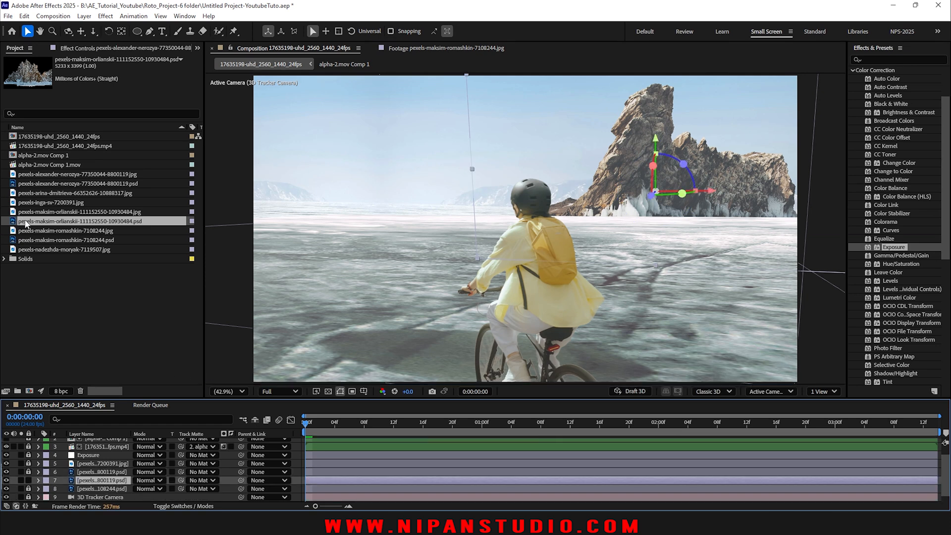
{"action": "left_click", "coordinate": [21, 481]}
{"action": "left_click", "coordinate": [21, 480]}
{"action": "left_click", "coordinate": [15, 222]}
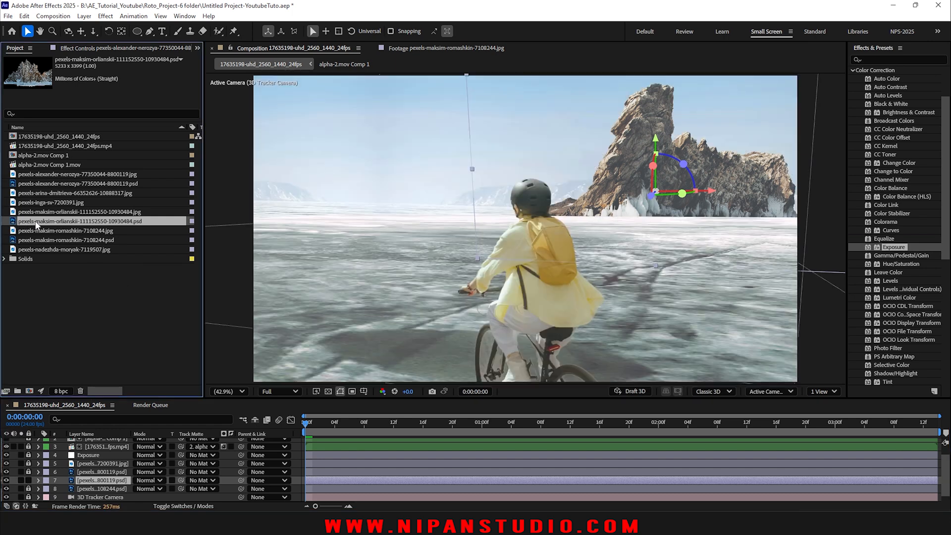
{"action": "left_click_drag", "start_coordinate": [15, 221], "coordinate": [102, 480]}
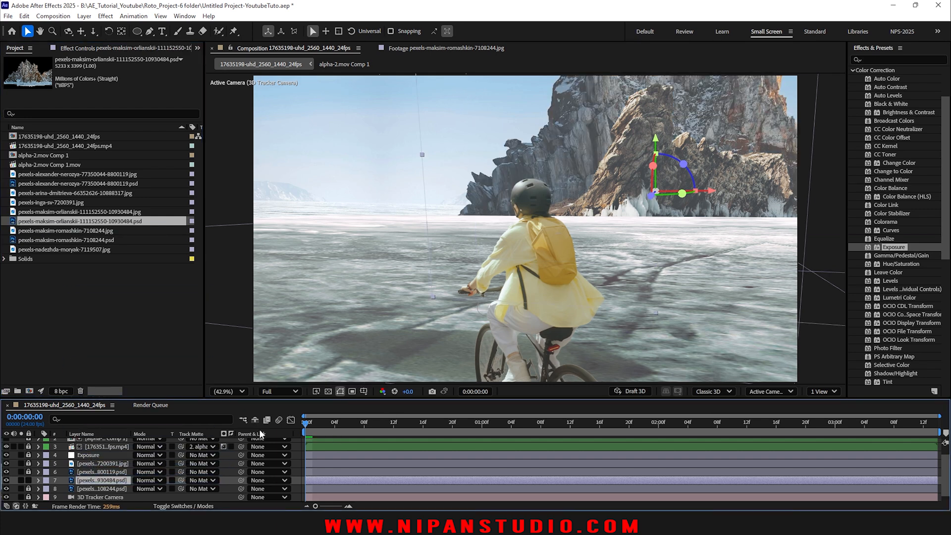
- Preview the composition with the replaced cliff layer, save the project and return to the first frame
{"action": "key", "text": "space"}
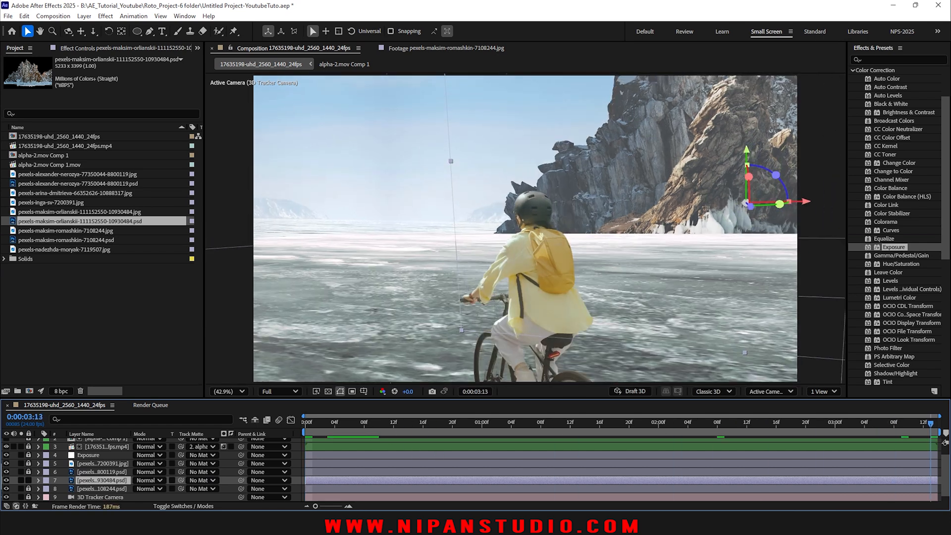
{"action": "key", "text": "space"}
{"action": "key", "text": "ctrl+s"}
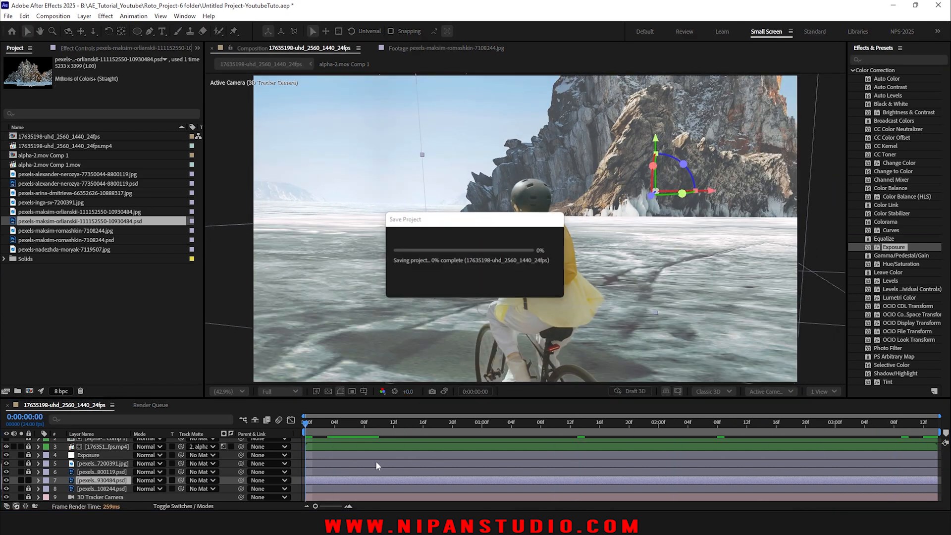
{"action": "left_click_drag", "start_coordinate": [323, 429], "coordinate": [201, 419]}
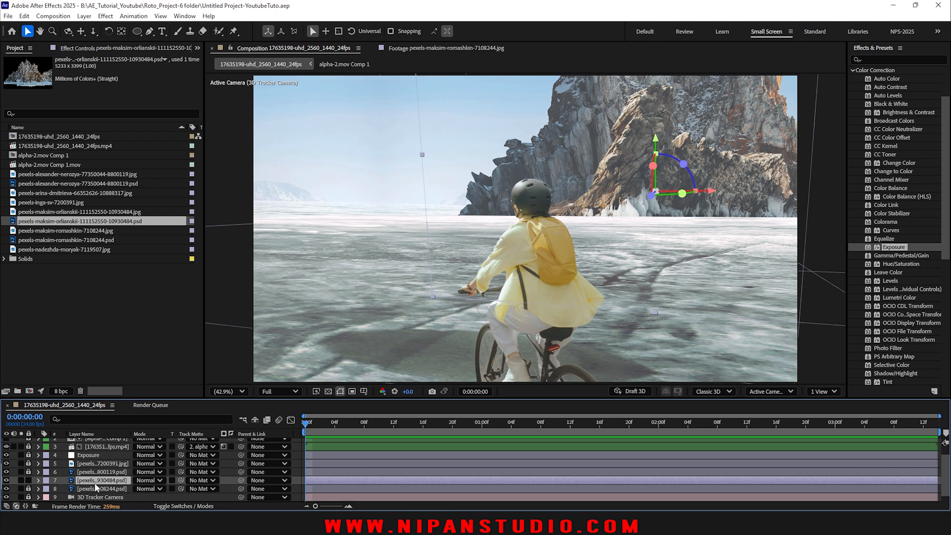
- Push the 10930484.psd layer farther back by setting its anchor point Z to -749
{"action": "key", "text": "a"}
{"action": "scroll", "coordinate": [117, 468], "scroll_direction": "down", "scroll_amount": 2}
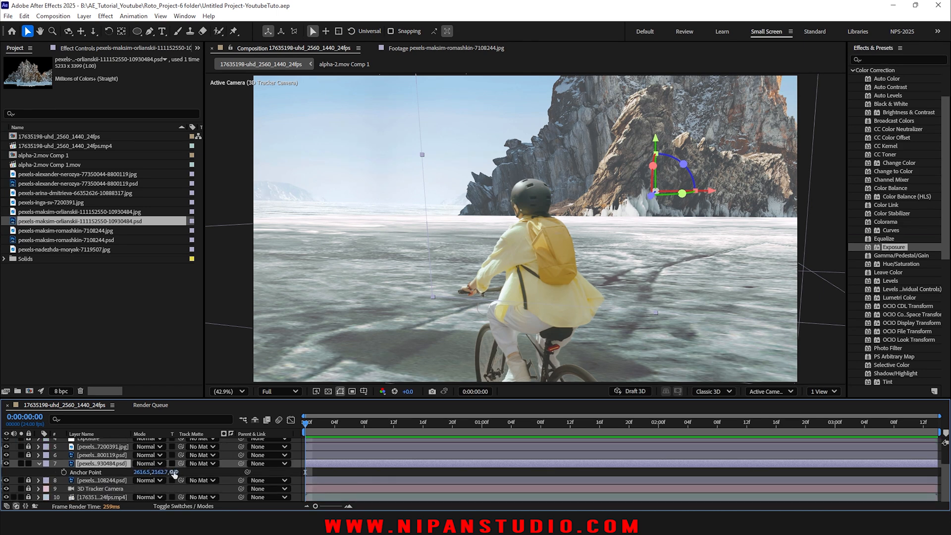
{"action": "left_click_drag", "start_coordinate": [174, 473], "coordinate": [0, 472]}
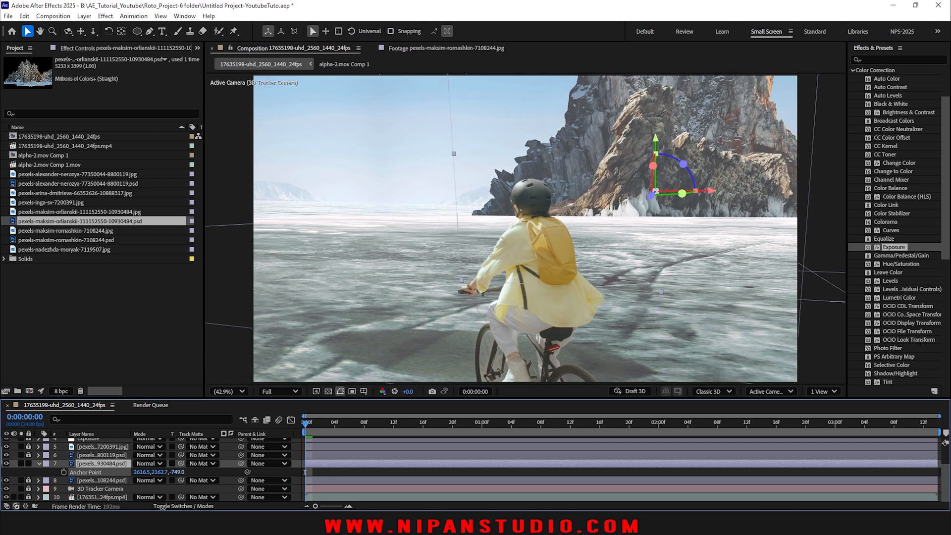
- Scale down the 10930484.psd layer so its peak sits just behind the front rock, with anchor point X at 2066.5
{"action": "left_click", "coordinate": [101, 463]}
{"action": "key", "text": "s"}
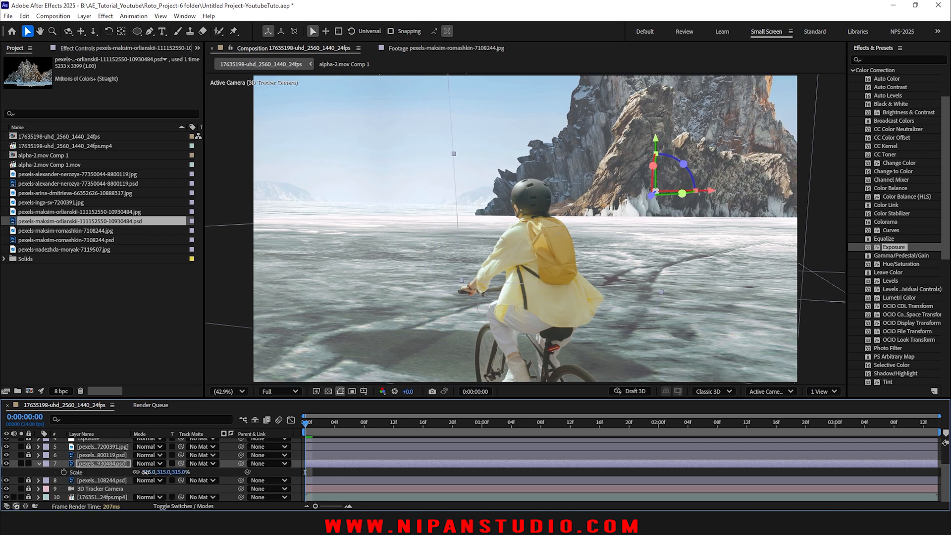
{"action": "left_click_drag", "start_coordinate": [149, 471], "coordinate": [10, 472]}
{"action": "key", "text": "a"}
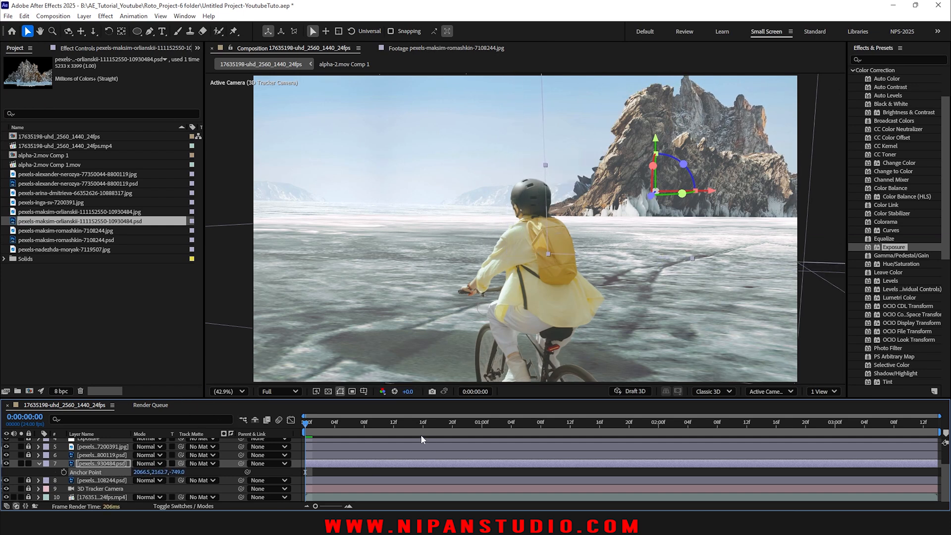
- Play and scrub through the composition to check how the rear cliff moves behind the front rock, then return to the first frame
{"action": "key", "text": "space"}
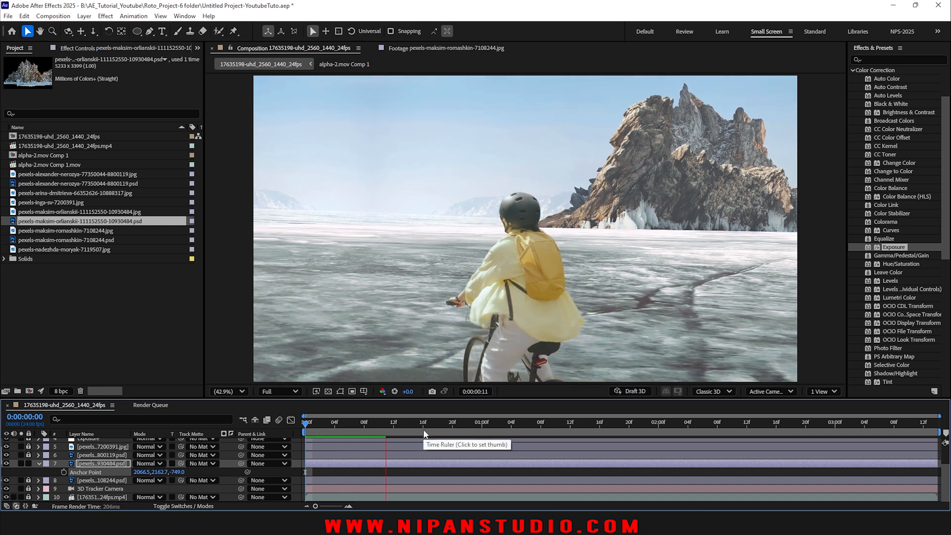
{"action": "key", "text": "space"}
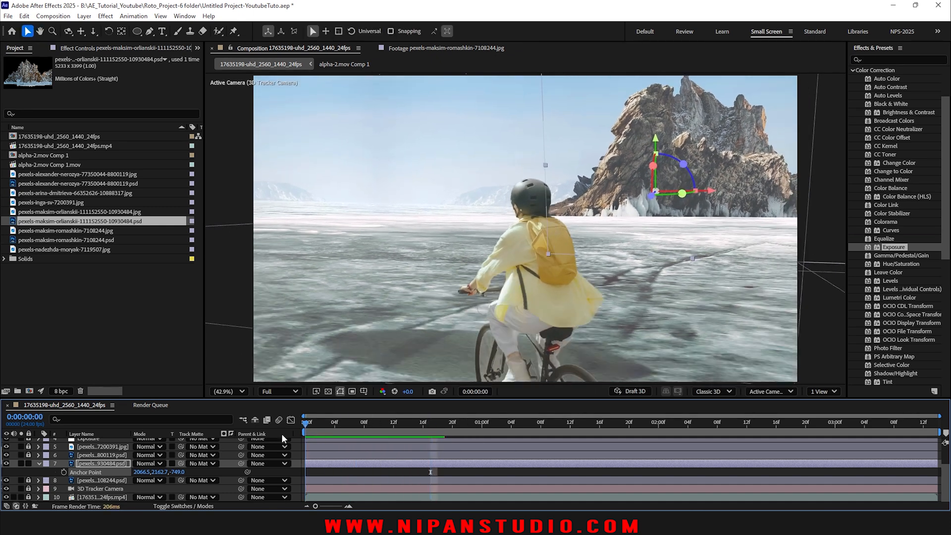
{"action": "left_click_drag", "start_coordinate": [307, 433], "coordinate": [931, 434]}
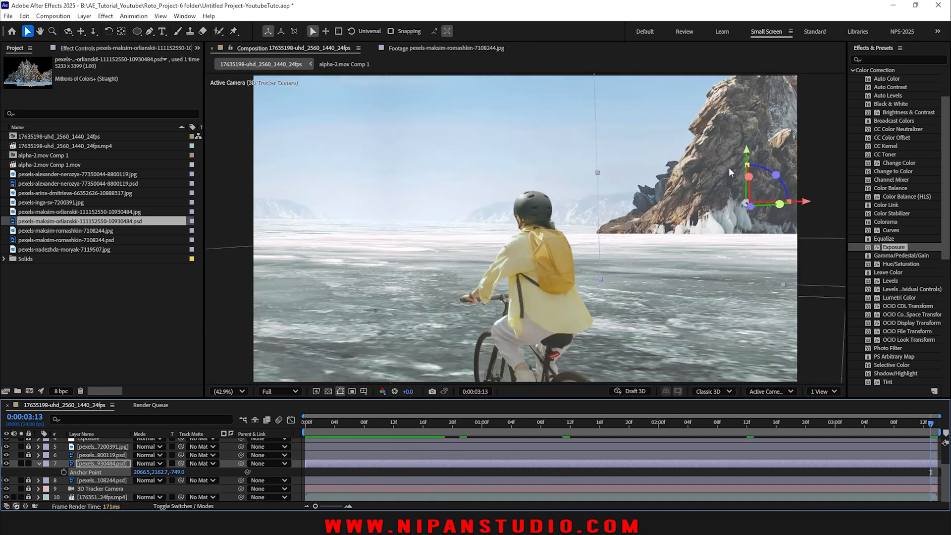
{"action": "key", "text": "space"}
{"action": "key", "text": "space"}
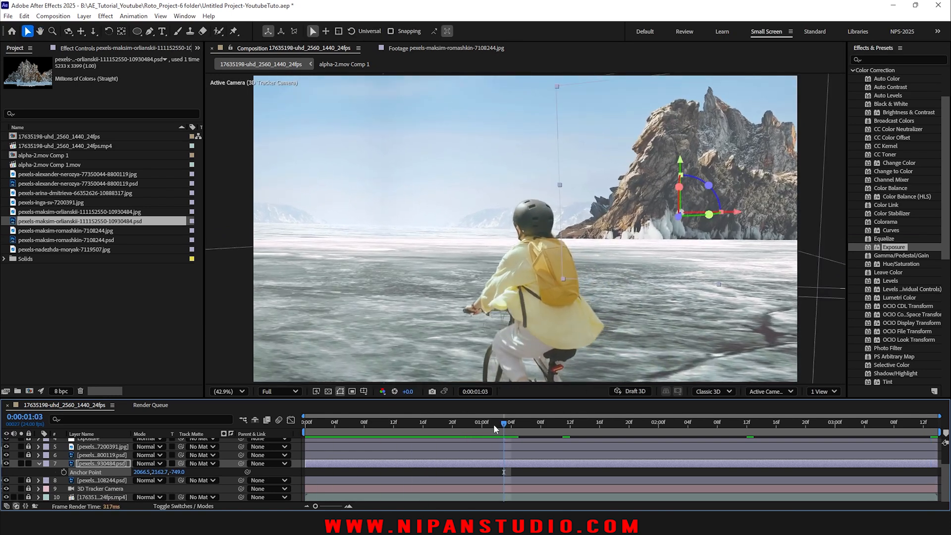
{"action": "left_click_drag", "start_coordinate": [494, 424], "coordinate": [305, 431]}
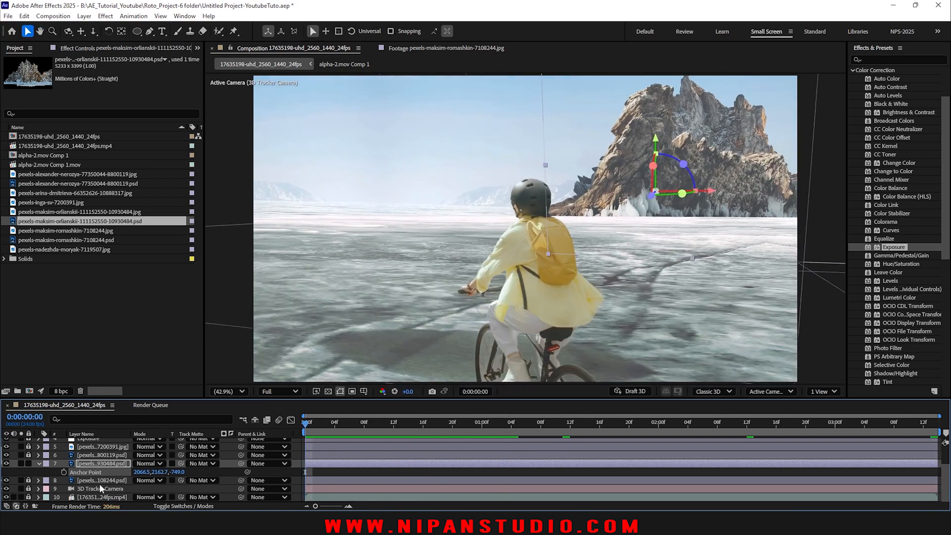
- Flip the 10930484.psd layer horizontally
{"action": "right_click", "coordinate": [100, 467]}
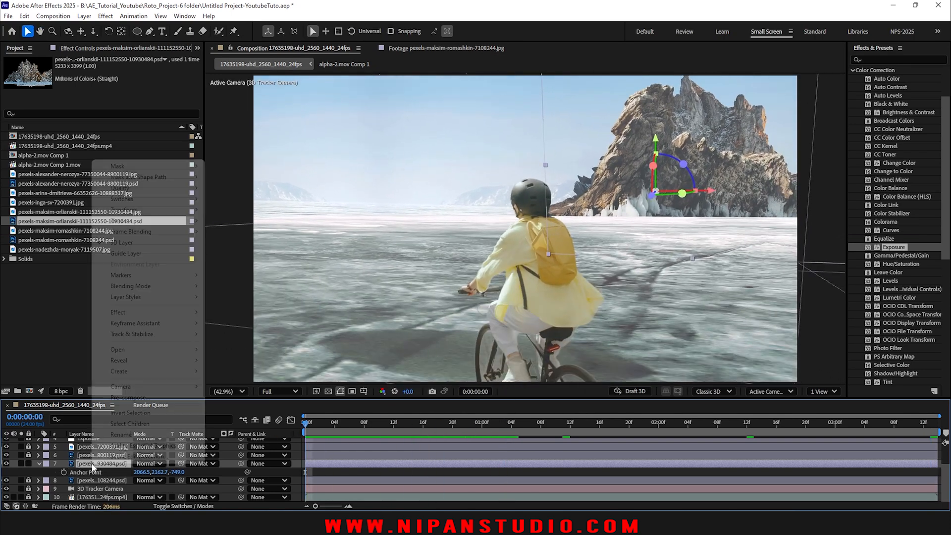
{"action": "mouse_move", "coordinate": [171, 214]}
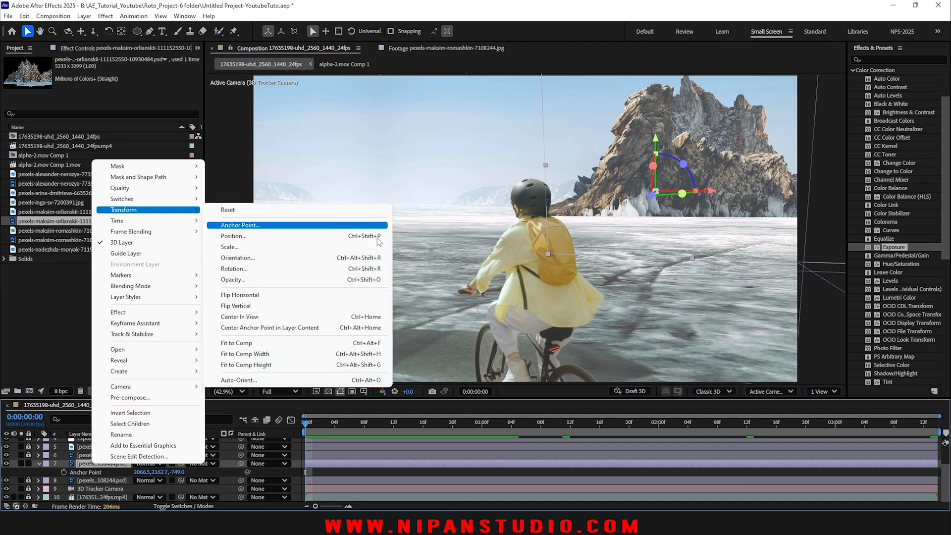
{"action": "left_click", "coordinate": [297, 295]}
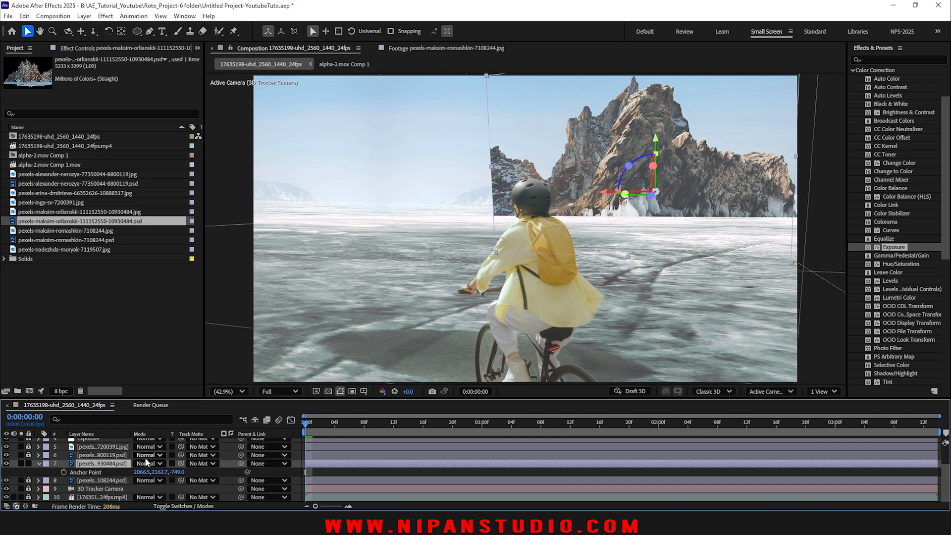
- Reposition the flipped cliff farther back behind the front rock by setting its anchor point X to 4729.5 and Z to -2824
{"action": "left_click_drag", "start_coordinate": [142, 472], "coordinate": [950, 464]}
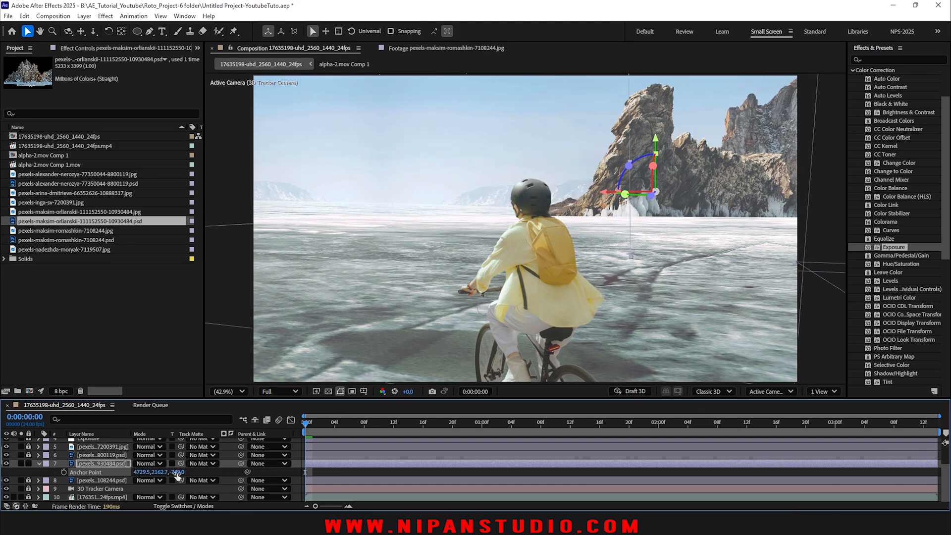
{"action": "left_click_drag", "start_coordinate": [177, 471], "coordinate": [0, 471]}
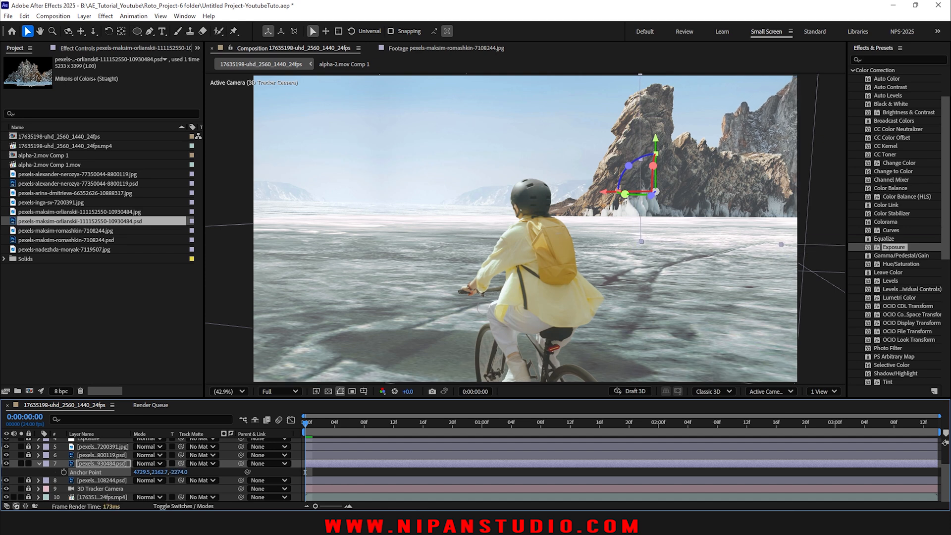
{"action": "left_click_drag", "start_coordinate": [181, 472], "coordinate": [152, 471]}
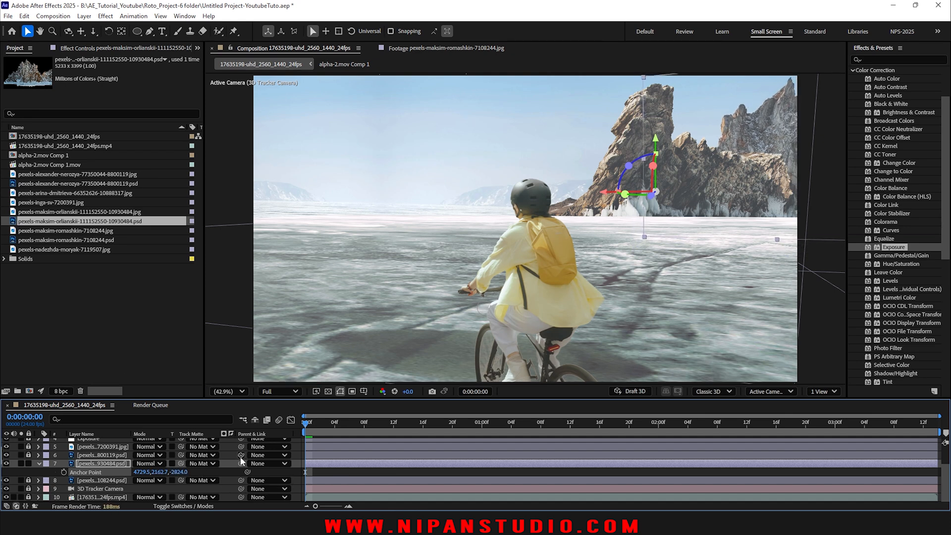
- Preview the composition with layer controls hidden, restore the controls and save the project
{"action": "key", "text": "ctrl+shift+h"}
{"action": "key", "text": "space"}
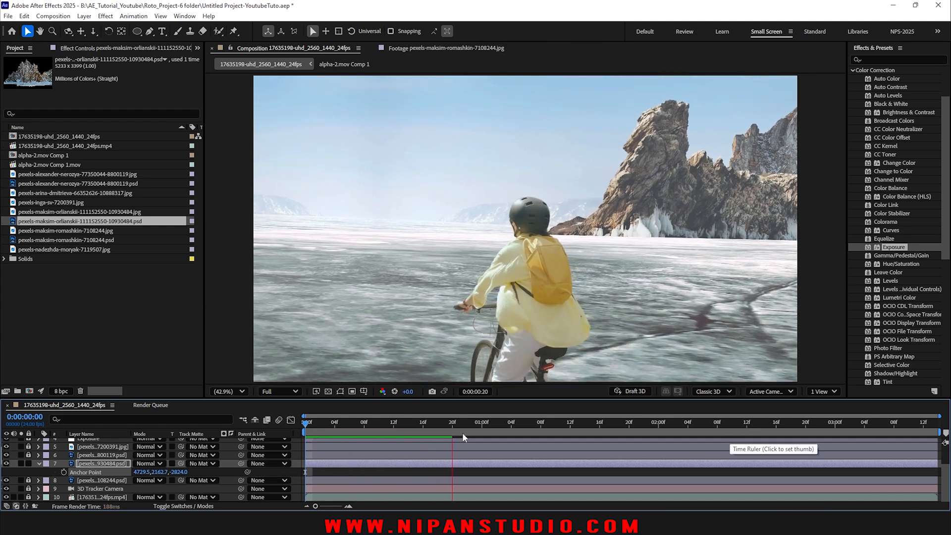
{"action": "key", "text": "ctrl+shift+h"}
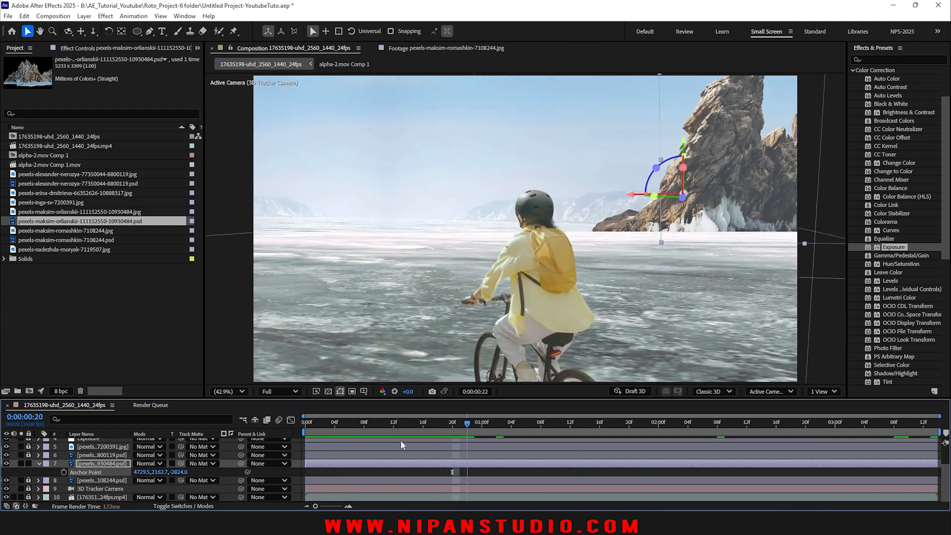
{"action": "key", "text": "ctrl+s"}
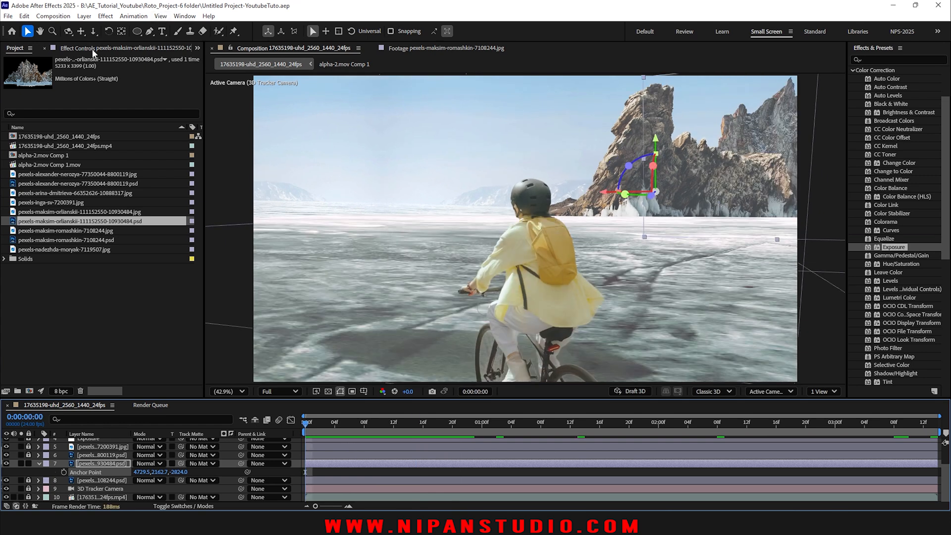
- Lighten the rear cliff layer's Exposure effect by setting Exposure to 0.15 and Offset to 0.14
{"action": "left_click", "coordinate": [92, 49]}
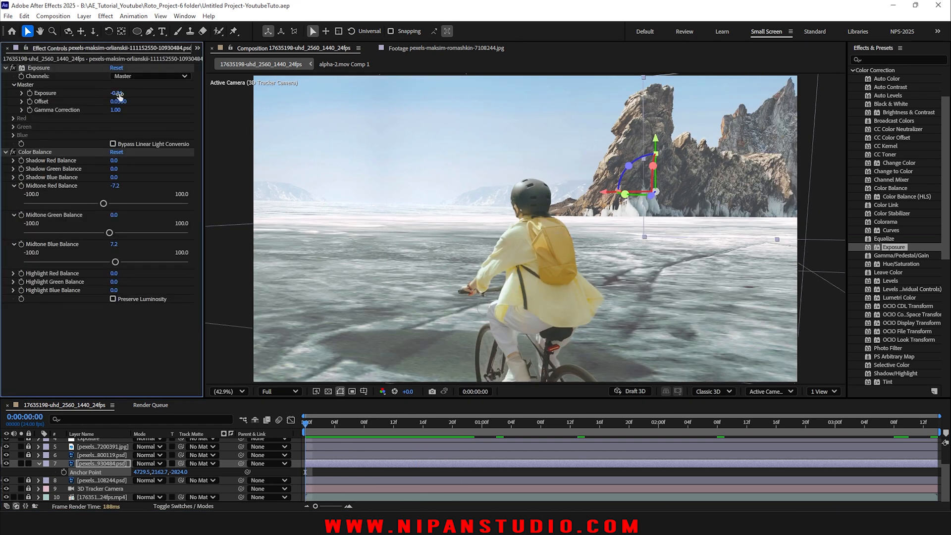
{"action": "left_click_drag", "start_coordinate": [119, 96], "coordinate": [135, 92]}
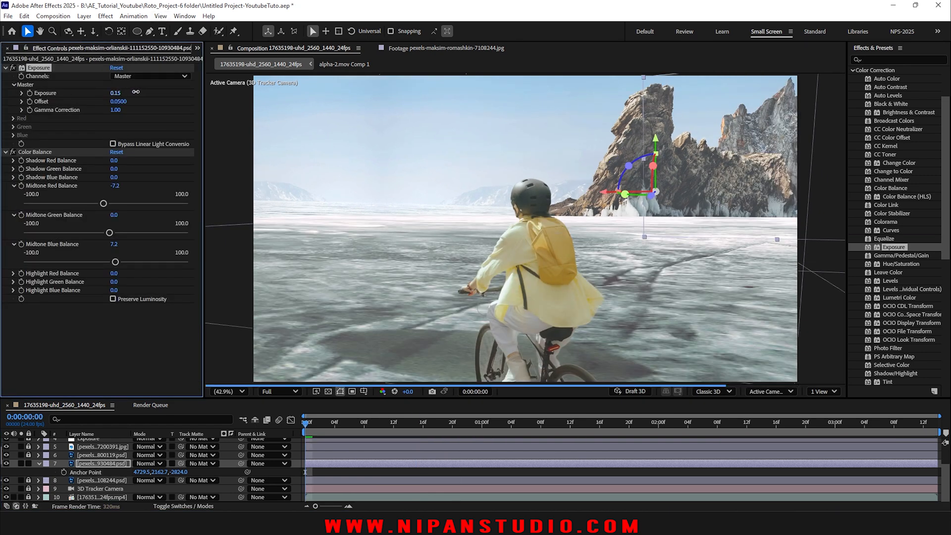
{"action": "left_click", "coordinate": [119, 101]}
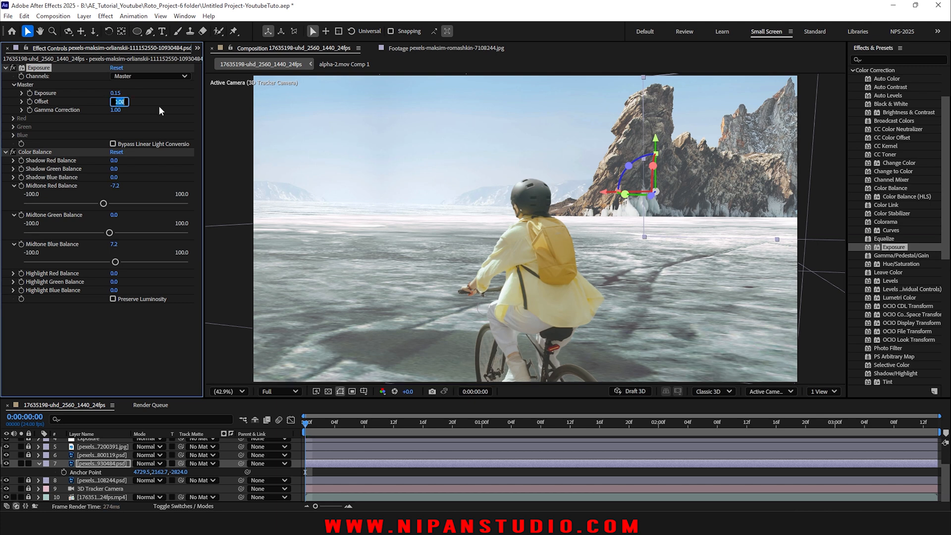
{"action": "key", "text": "Up"}
{"action": "key", "text": "Up"}
{"action": "key", "text": "Up"}
{"action": "key", "text": "Up"}
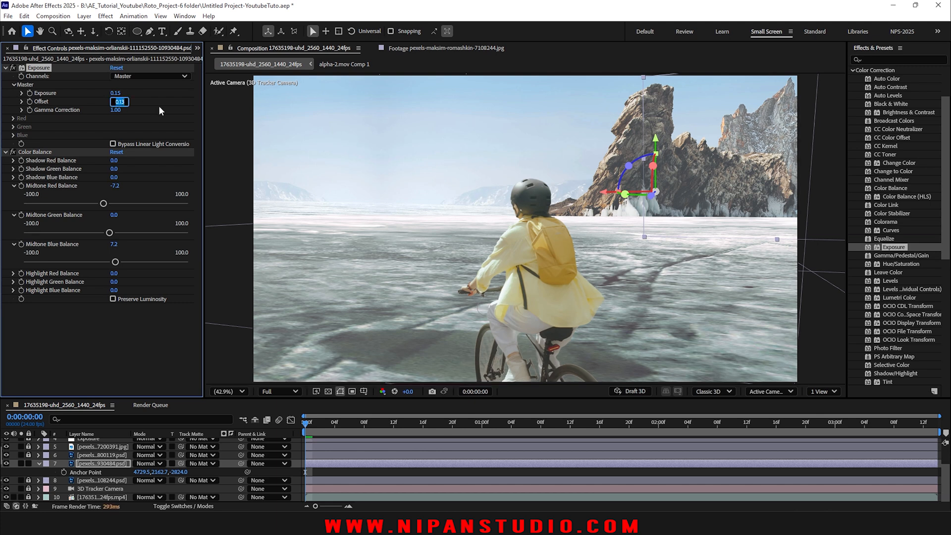
{"action": "key", "text": "Up"}
{"action": "left_click", "coordinate": [157, 104]}
{"action": "scroll", "coordinate": [423, 175], "scroll_direction": "up", "scroll_amount": 4}
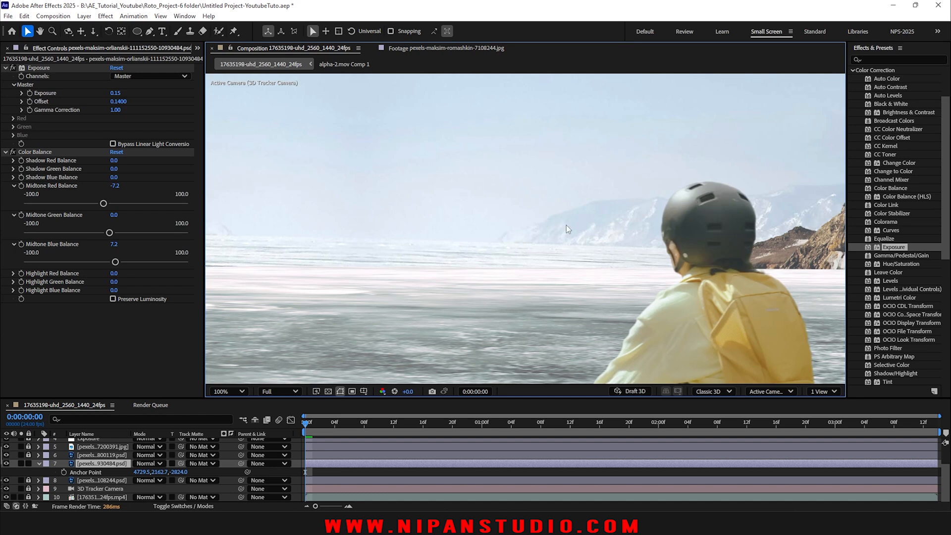
{"action": "key", "text": "shift+slash"}
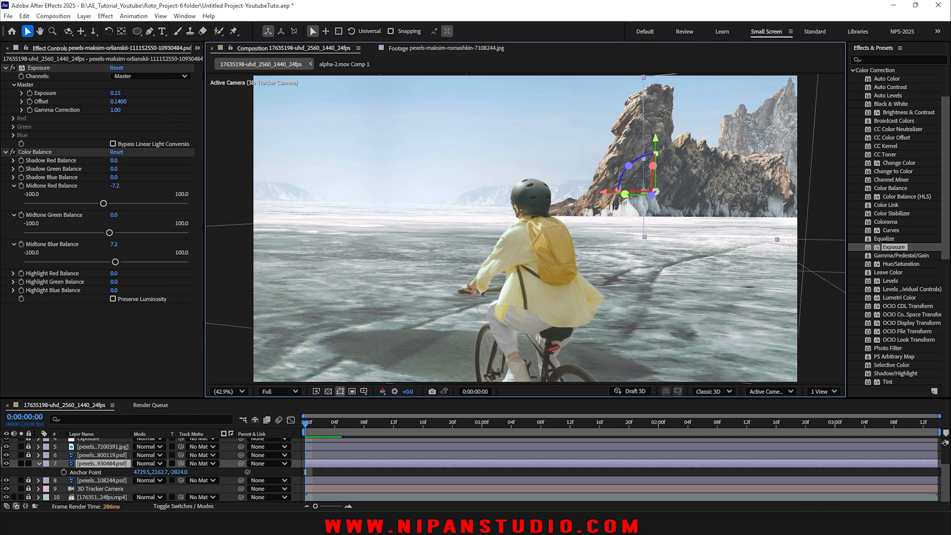
- Set the rear cliff layer's Exposure effect to an Exposure of -0.48 and Offset of 0.21, and save the project
{"action": "left_click", "coordinate": [46, 103]}
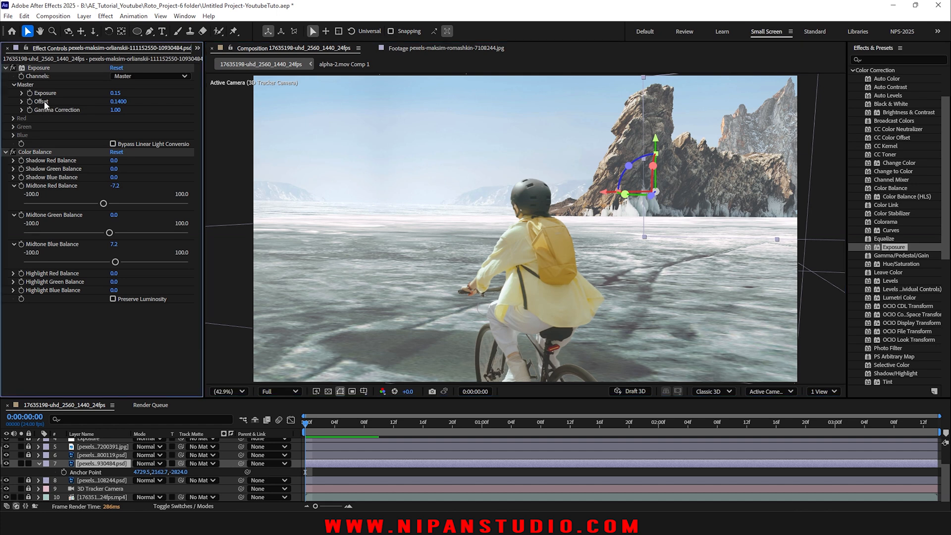
{"action": "left_click", "coordinate": [119, 101]}
{"action": "key", "text": "Up"}
{"action": "key", "text": "Up"}
{"action": "key", "text": "Up"}
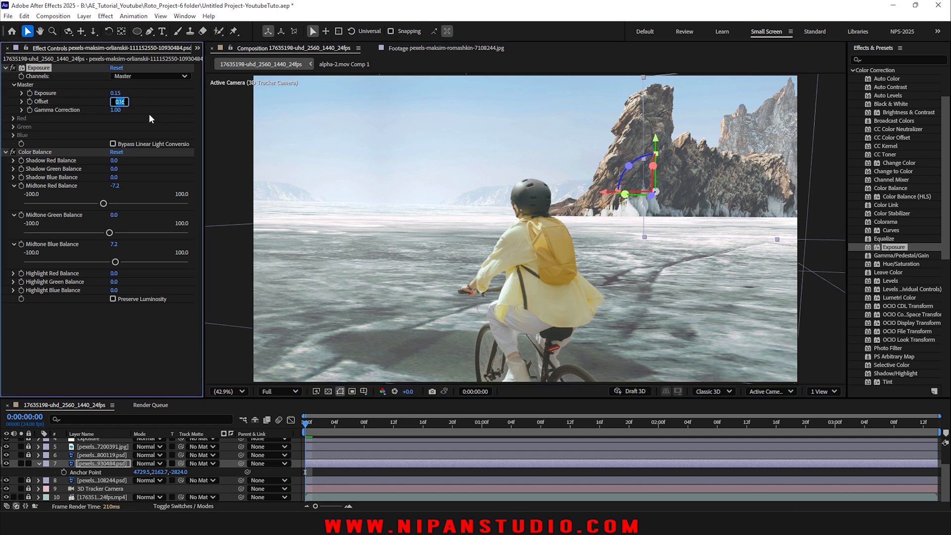
{"action": "key", "text": "Return"}
{"action": "left_click_drag", "start_coordinate": [115, 94], "coordinate": [139, 101]}
{"action": "left_click", "coordinate": [477, 473]}
{"action": "key", "text": "ctrl+s"}
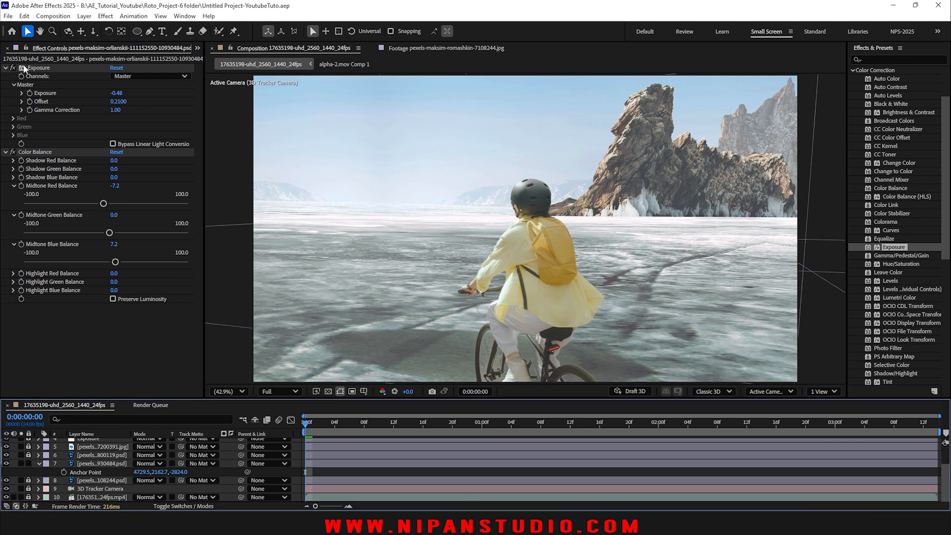
- Preview the color-matched rear cliff in playback and near the end of the timeline, and save the project
{"action": "left_click", "coordinate": [13, 68]}
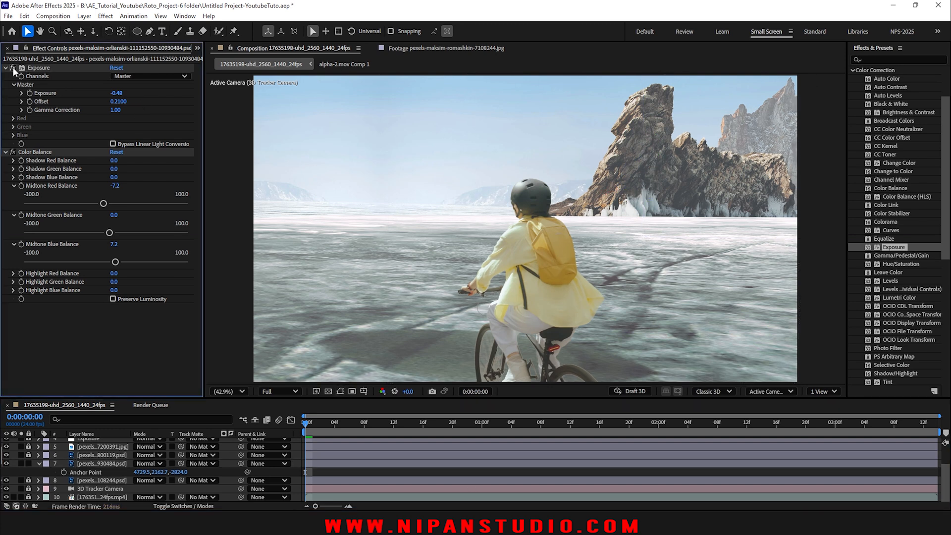
{"action": "key", "text": "space"}
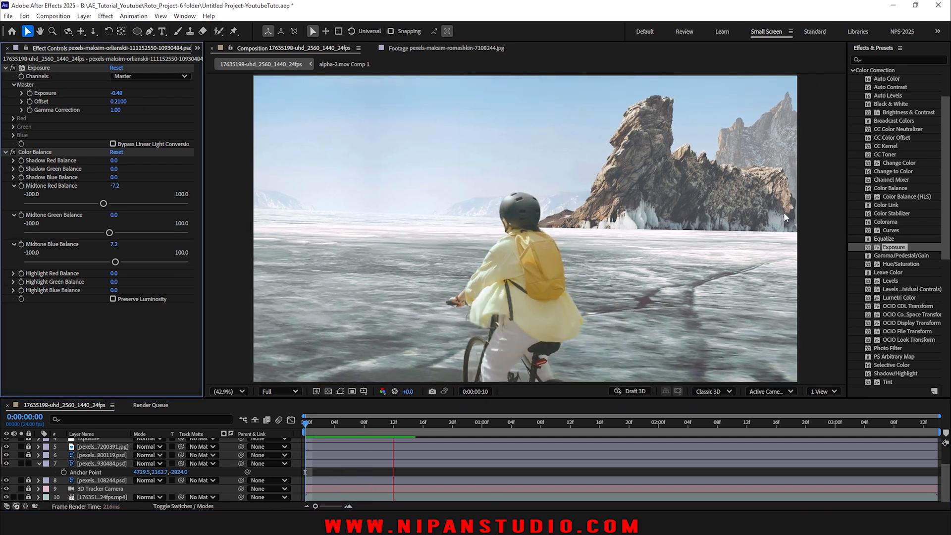
{"action": "left_click", "coordinate": [863, 422]}
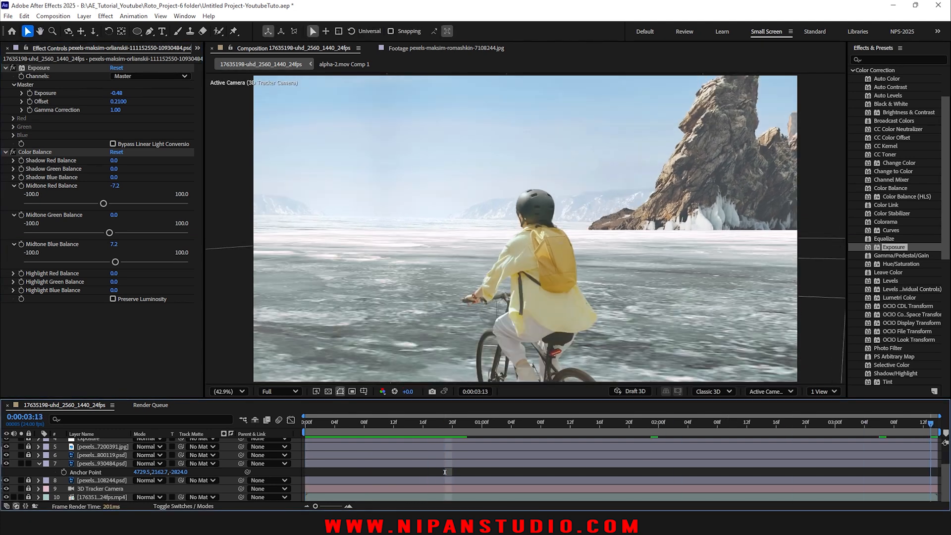
{"action": "key", "text": "space"}
{"action": "key", "text": "ctrl+s"}
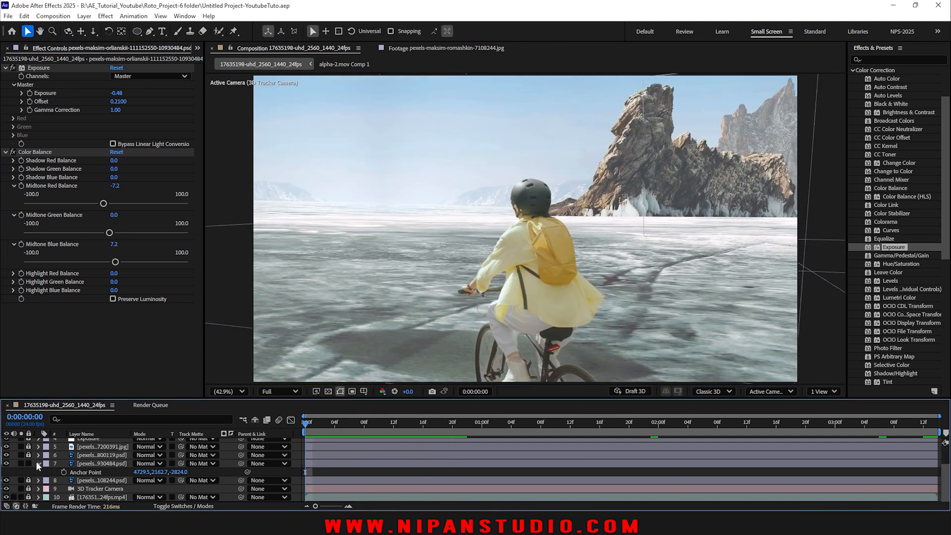
- Solo the 3D-tracked cyclist footage and create a solid from track points at the far left edge of the street
{"action": "left_click", "coordinate": [38, 463]}
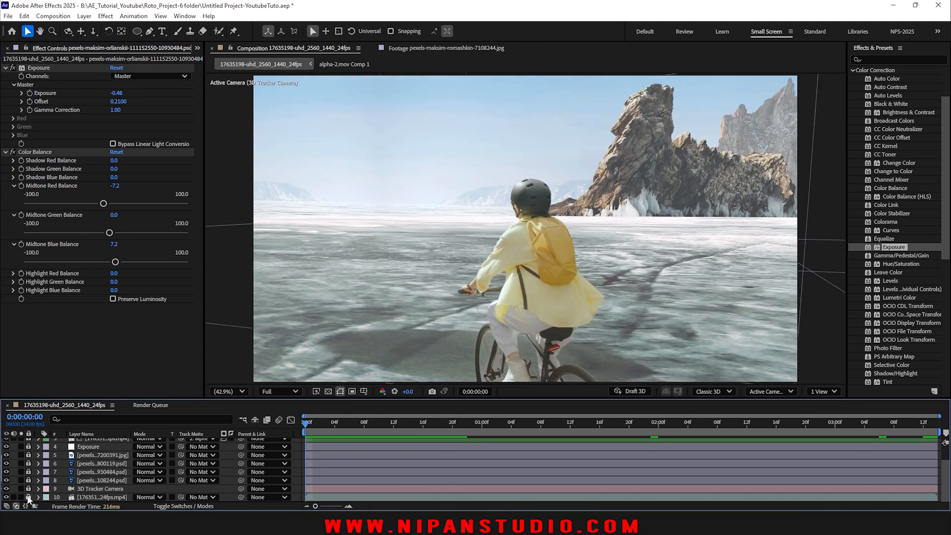
{"action": "left_click", "coordinate": [76, 496]}
{"action": "left_click", "coordinate": [55, 68]}
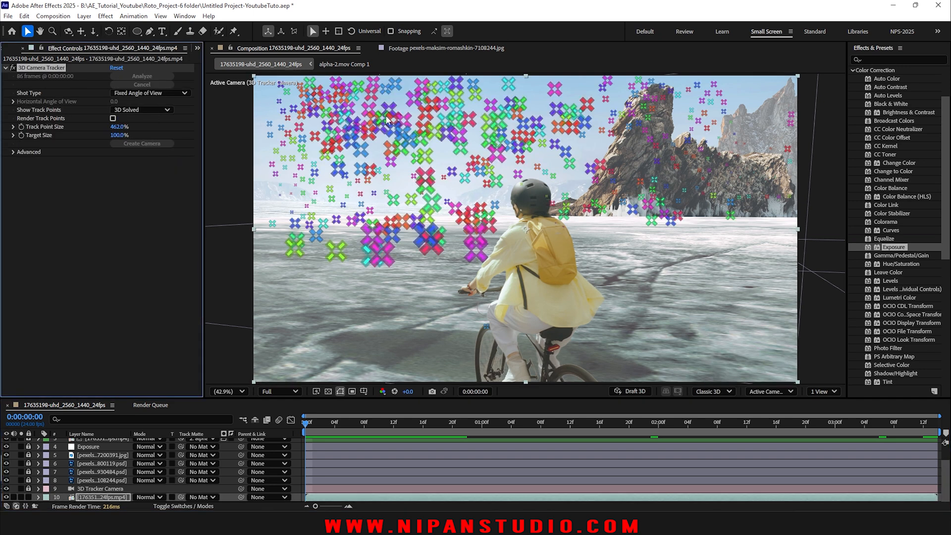
{"action": "left_click", "coordinate": [21, 497]}
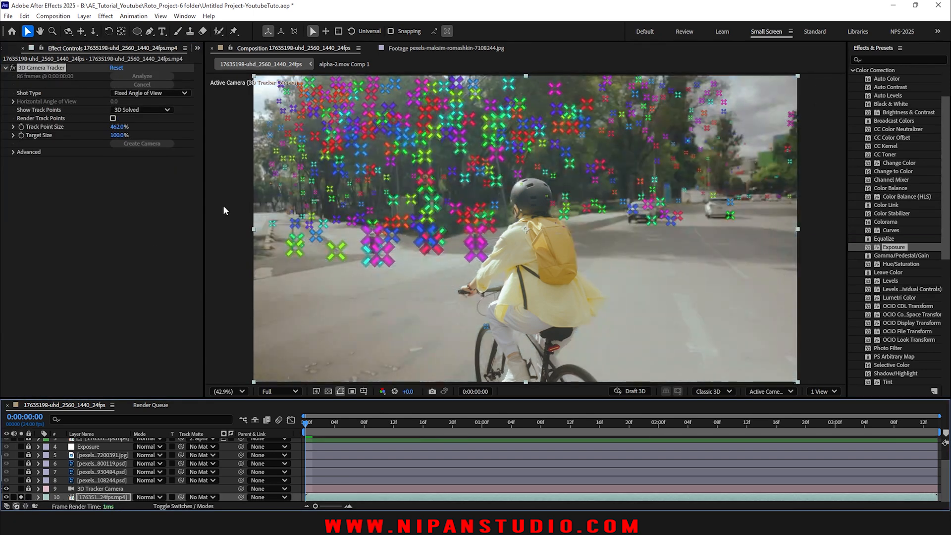
{"action": "right_click", "coordinate": [288, 198]}
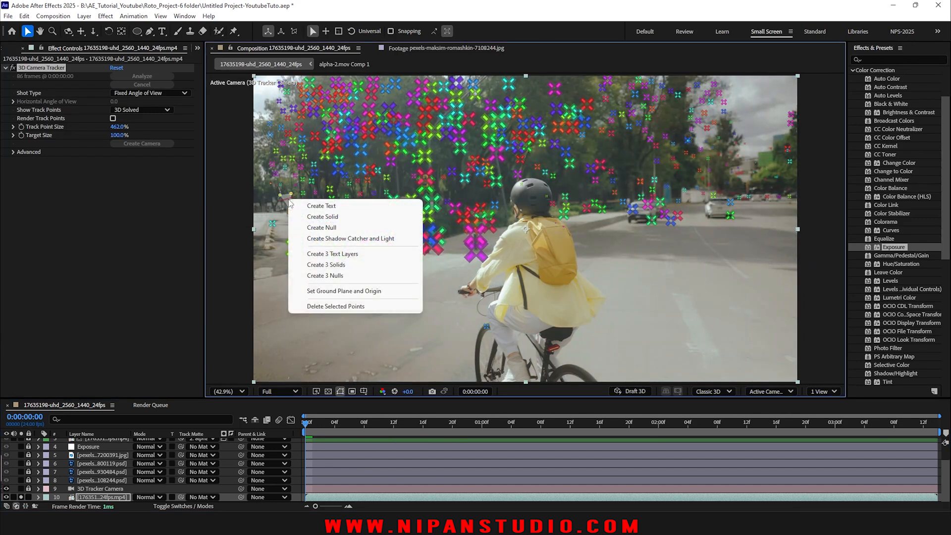
{"action": "left_click", "coordinate": [325, 218]}
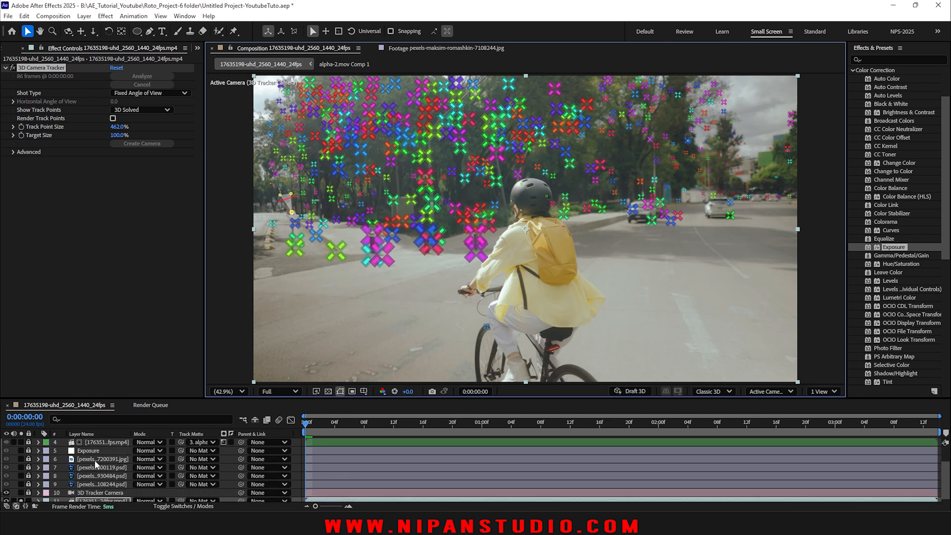
- Lock the tracked footage layer again and replace the new Track Solid 1's source with the 10930484.psd cliff image
{"action": "scroll", "coordinate": [84, 458], "scroll_direction": "up", "scroll_amount": 2}
{"action": "left_click", "coordinate": [11, 50]}
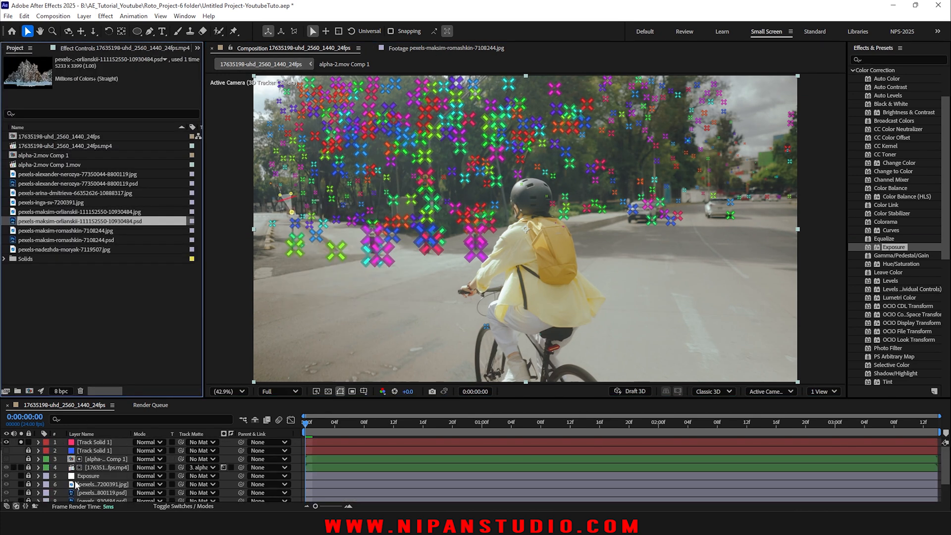
{"action": "scroll", "coordinate": [76, 482], "scroll_direction": "down", "scroll_amount": 2}
{"action": "left_click", "coordinate": [29, 498]}
{"action": "scroll", "coordinate": [77, 450], "scroll_direction": "up", "scroll_amount": 2}
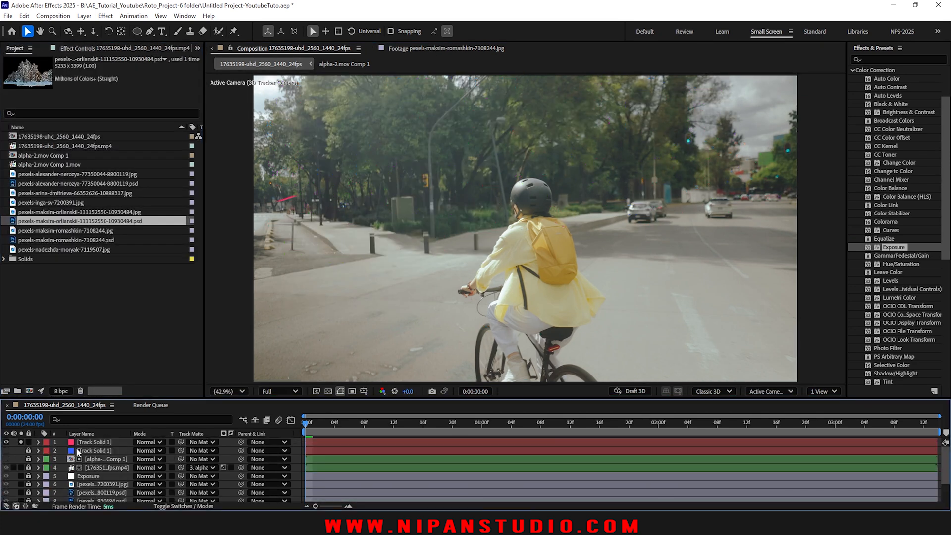
{"action": "left_click", "coordinate": [84, 442]}
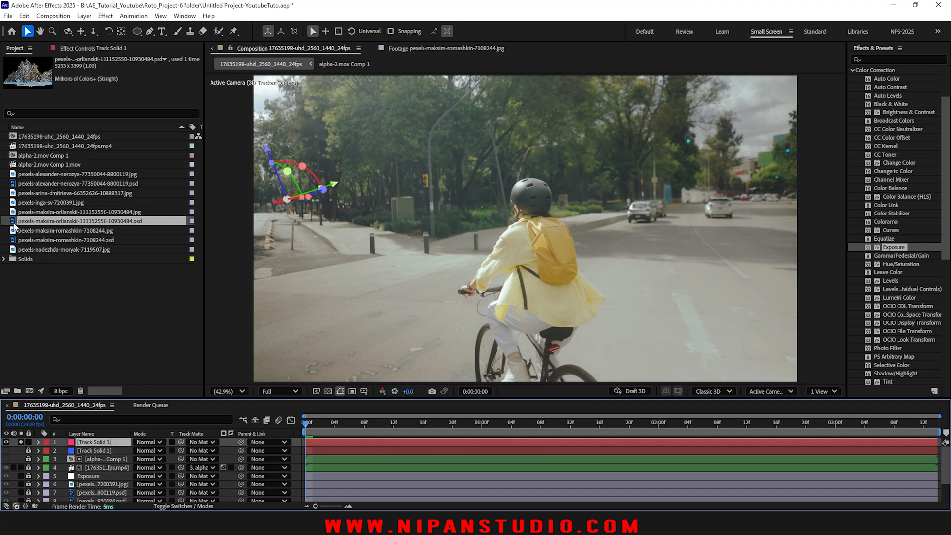
{"action": "left_click_drag", "start_coordinate": [14, 224], "coordinate": [88, 442], "text": "alt"}
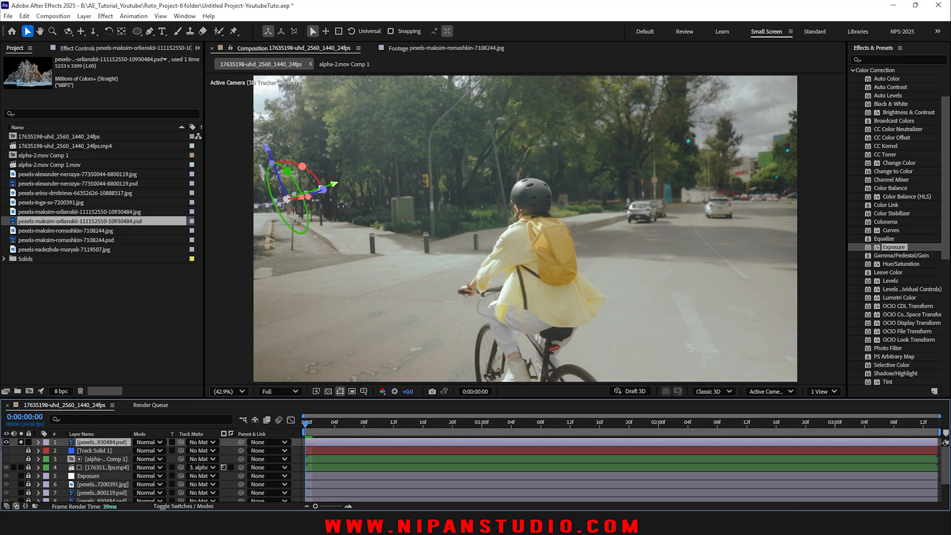
- Rotate the new cliff upright toward the camera, enlarge it, and flip it horizontally
{"action": "left_click_drag", "start_coordinate": [287, 170], "coordinate": [327, 266]}
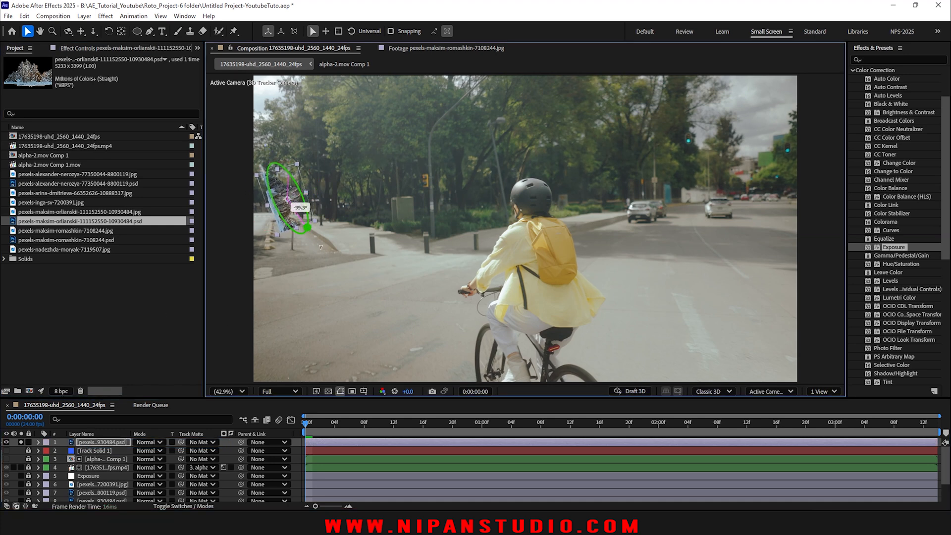
{"action": "left_click_drag", "start_coordinate": [327, 202], "coordinate": [401, 276]}
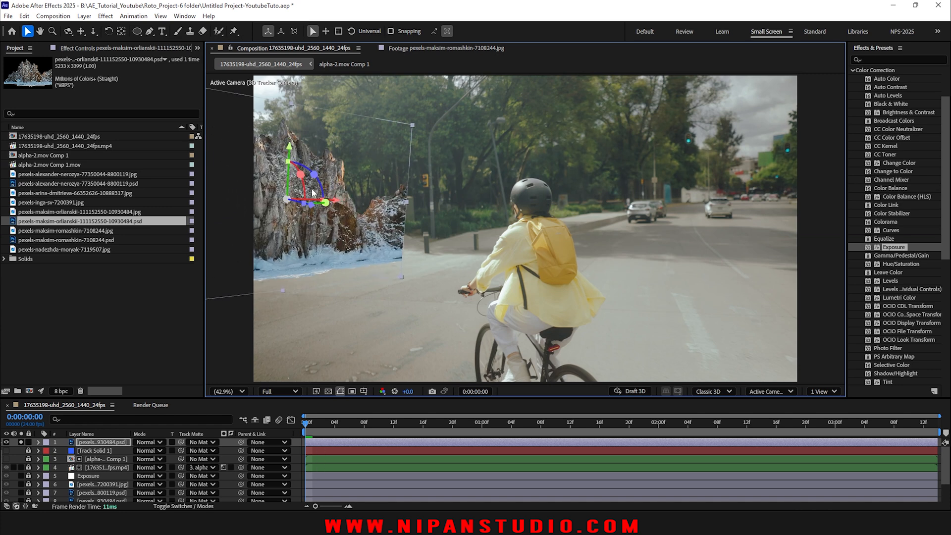
{"action": "right_click", "coordinate": [331, 443]}
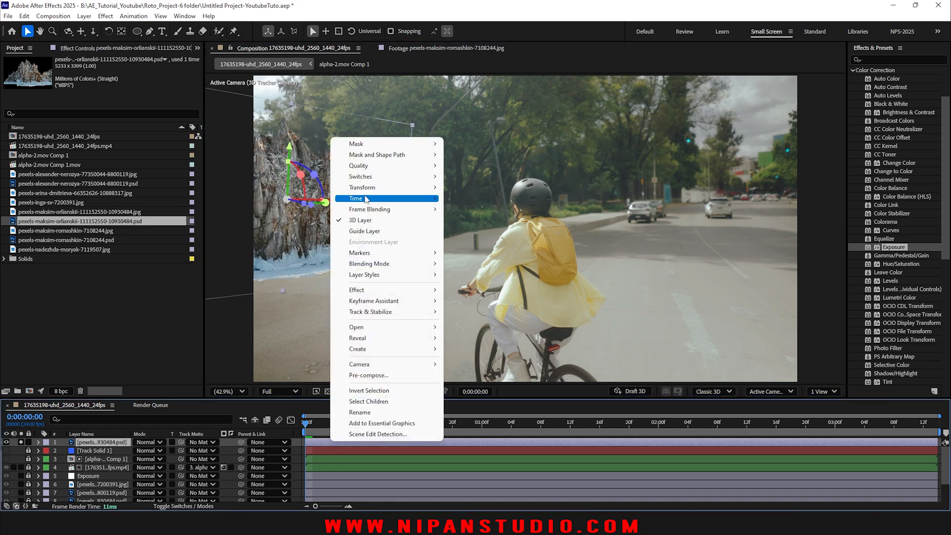
{"action": "mouse_move", "coordinate": [367, 191]}
{"action": "left_click", "coordinate": [502, 273]}
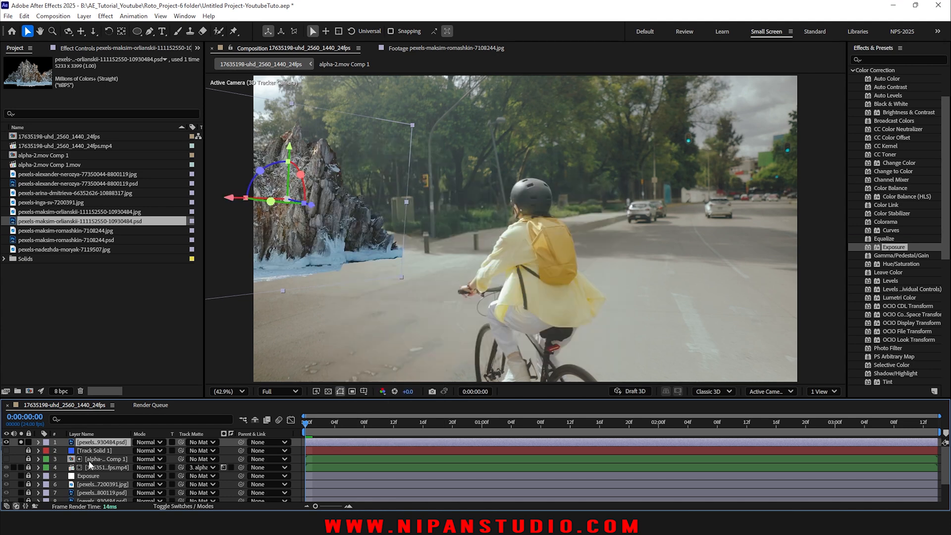
- Move the new cliff layer directly above the 3D Tracker Camera layer and unsolo it and the tracked footage
{"action": "left_click_drag", "start_coordinate": [87, 502], "coordinate": [90, 490]}
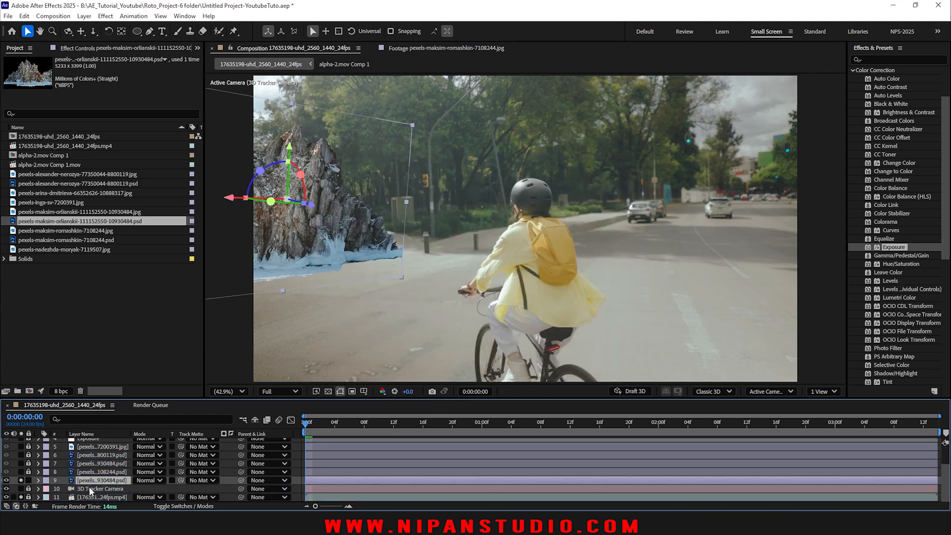
{"action": "left_click", "coordinate": [22, 480]}
{"action": "left_click", "coordinate": [21, 497]}
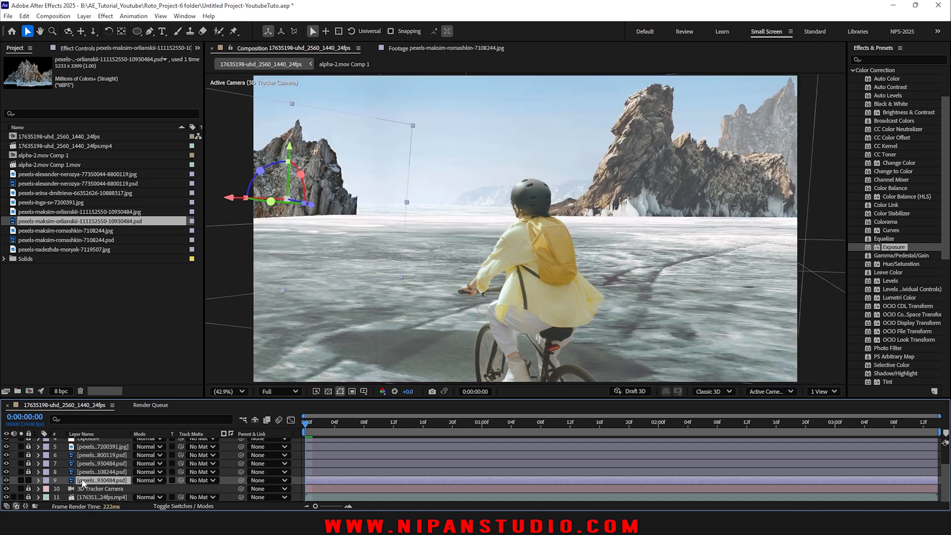
- Reposition the new left cliff by setting its anchor point X to 3281.5 and Y to 1829.5
{"action": "key", "text": "a"}
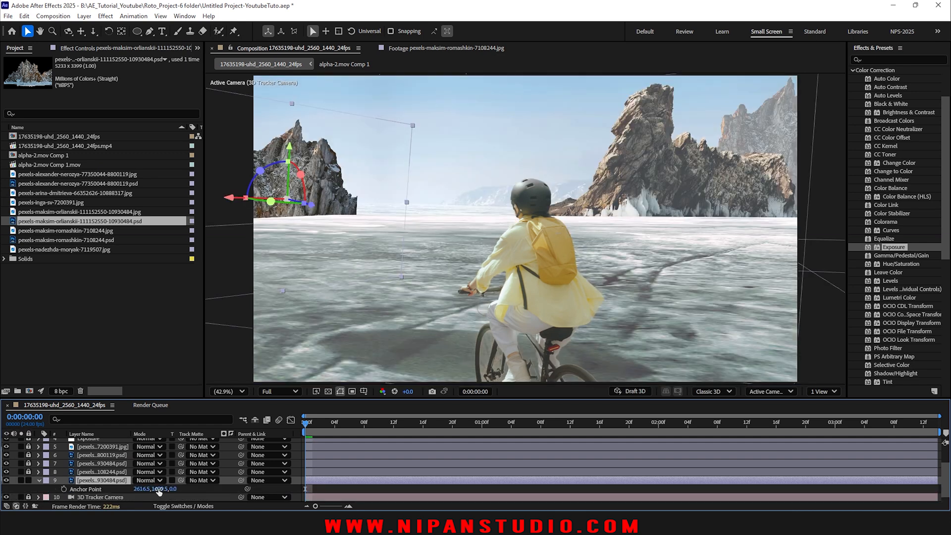
{"action": "left_click_drag", "start_coordinate": [485, 425], "coordinate": [267, 443]}
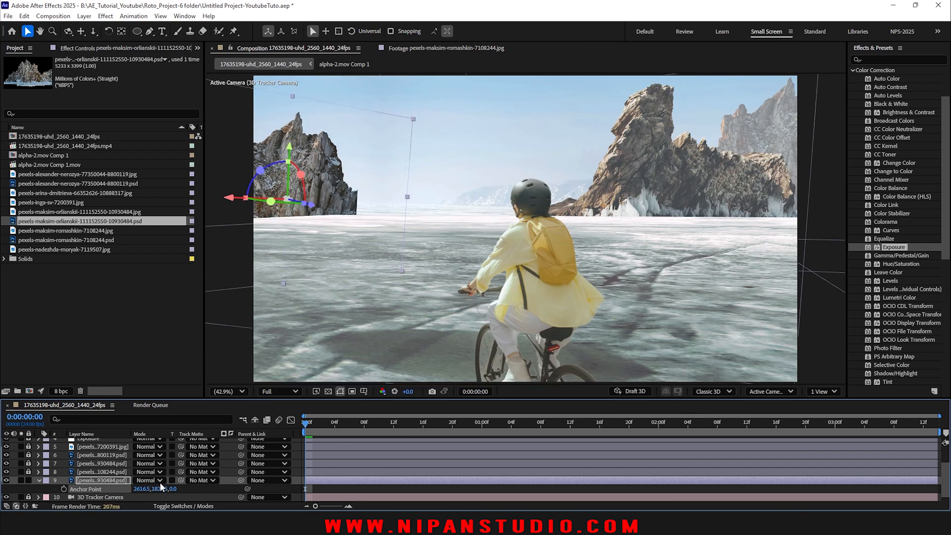
{"action": "left_click_drag", "start_coordinate": [138, 490], "coordinate": [156, 481]}
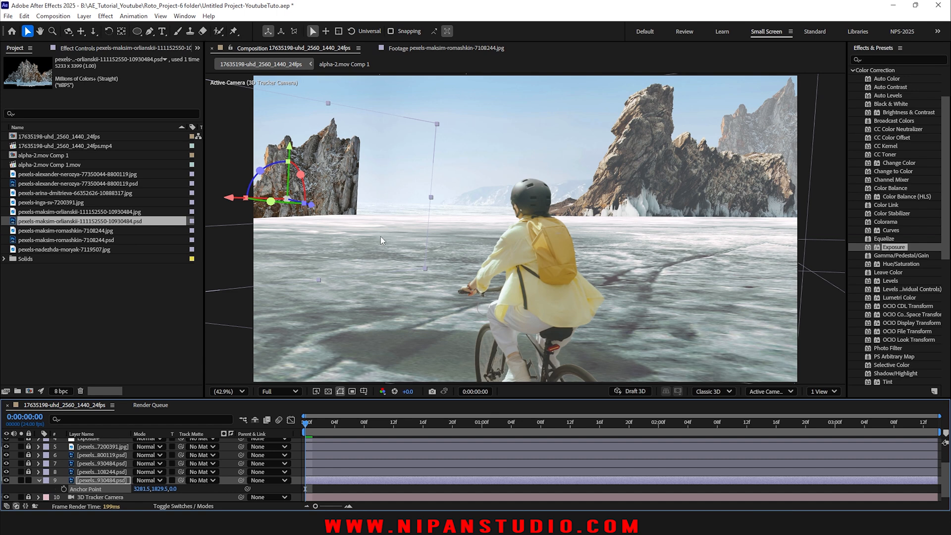
- Solo the 7108244.psd background and the new left cliff, save the project, and move the cliff layer above the background
{"action": "left_click", "coordinate": [20, 471]}
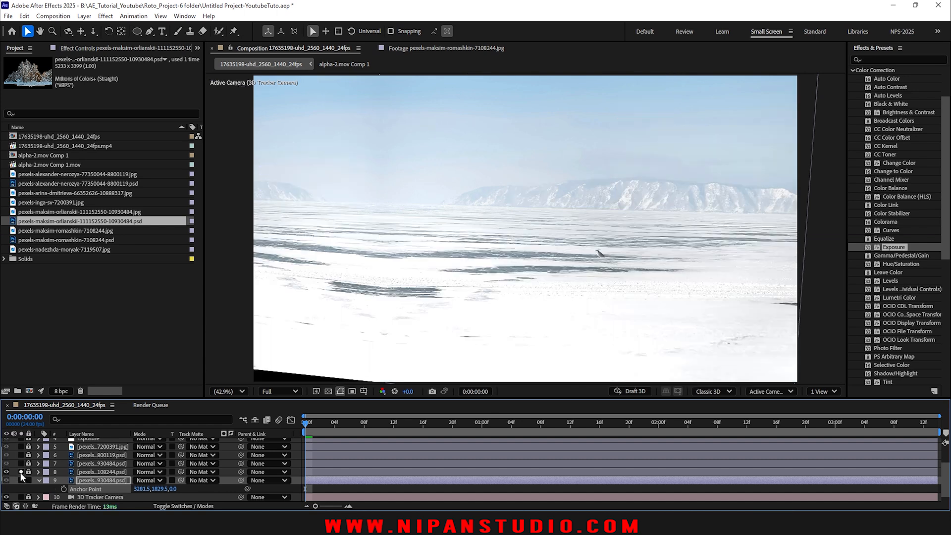
{"action": "left_click", "coordinate": [21, 479]}
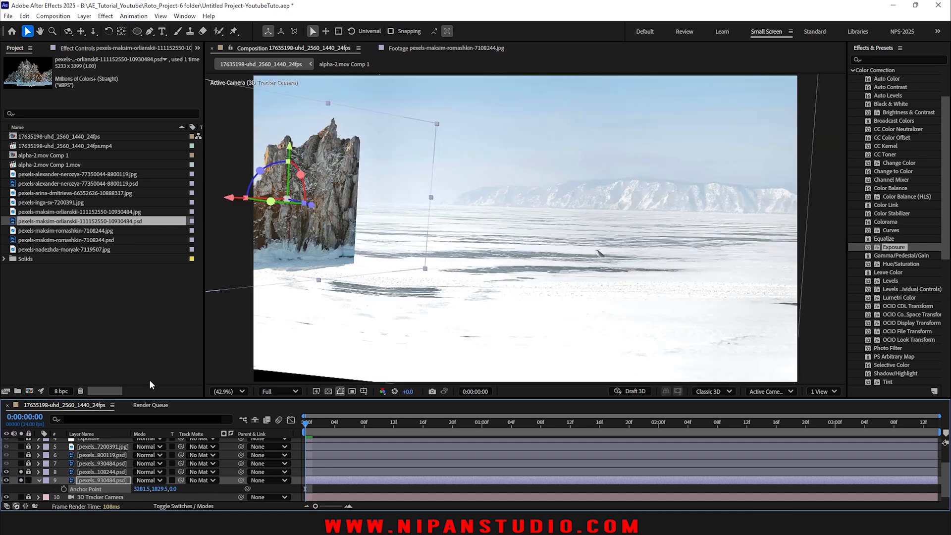
{"action": "left_click_drag", "start_coordinate": [232, 200], "coordinate": [309, 202]}
{"action": "key", "text": "ctrl+z"}
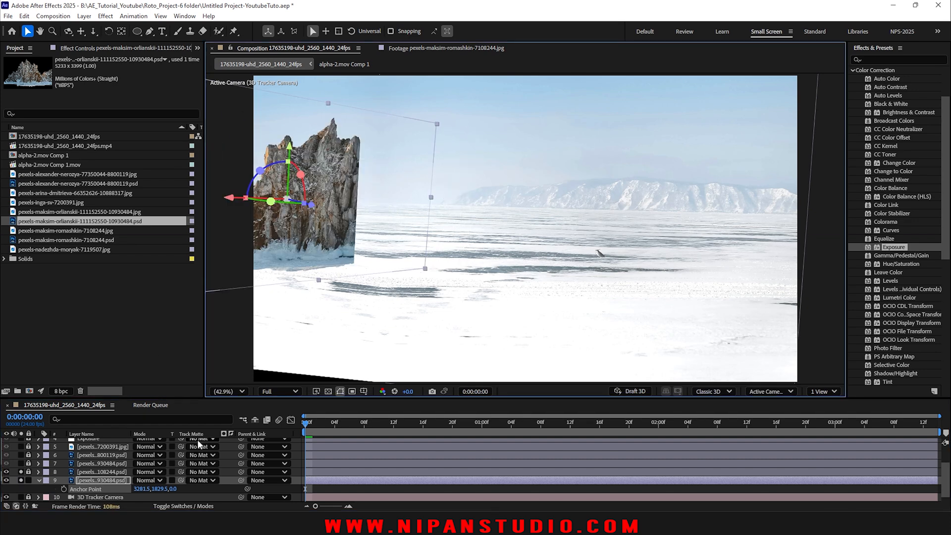
{"action": "key", "text": "ctrl+s"}
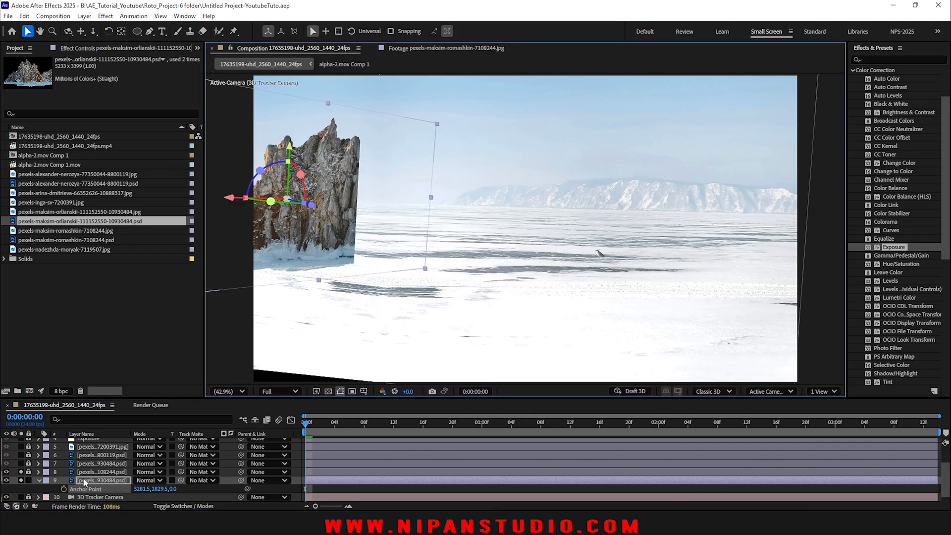
{"action": "left_click_drag", "start_coordinate": [83, 485], "coordinate": [93, 473]}
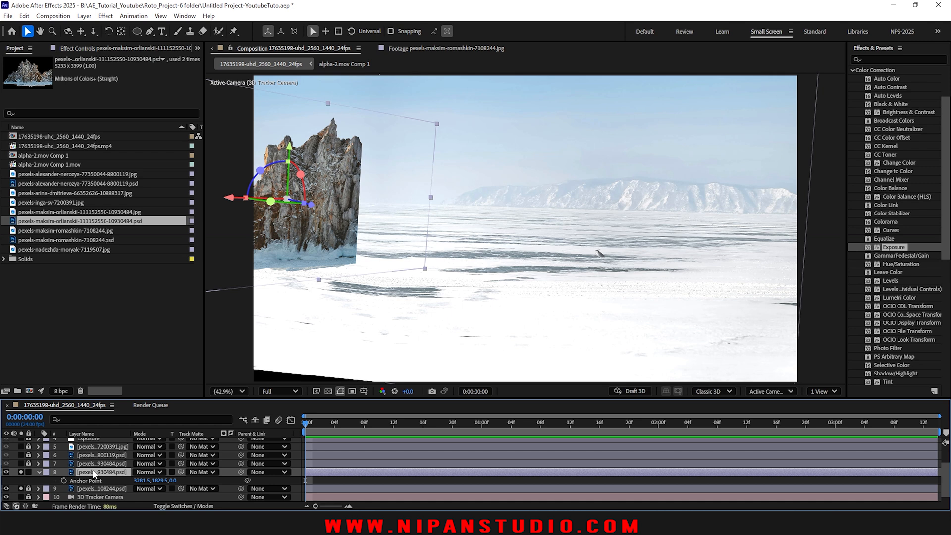
- Create an adjustment layer between the left cliff and the 7108244.psd background layers, and preview the result
{"action": "left_click", "coordinate": [331, 481]}
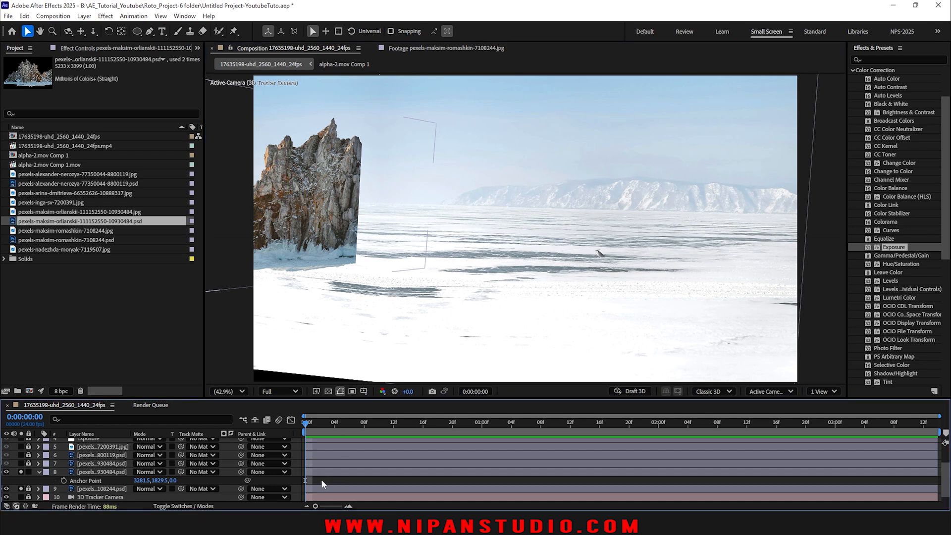
{"action": "right_click", "coordinate": [321, 479]}
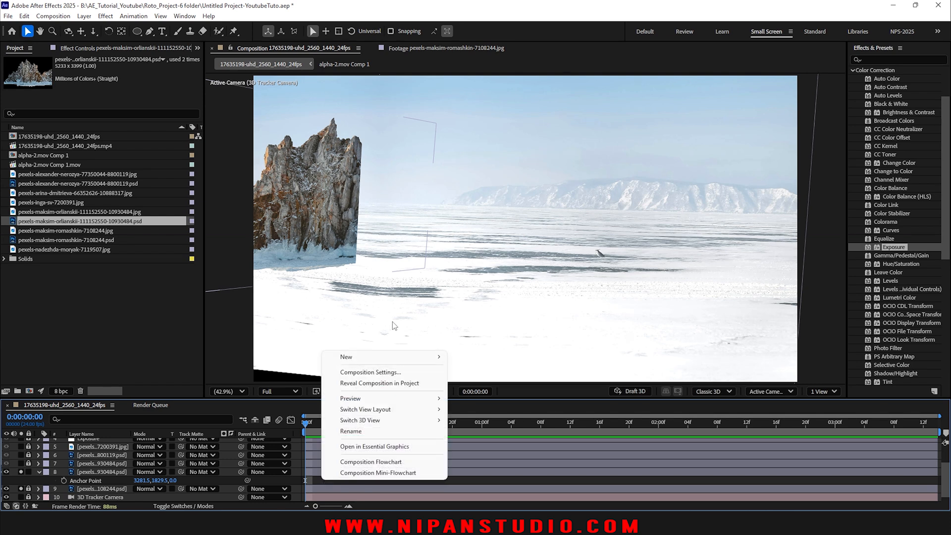
{"action": "mouse_move", "coordinate": [377, 361]}
{"action": "left_click", "coordinate": [484, 438]}
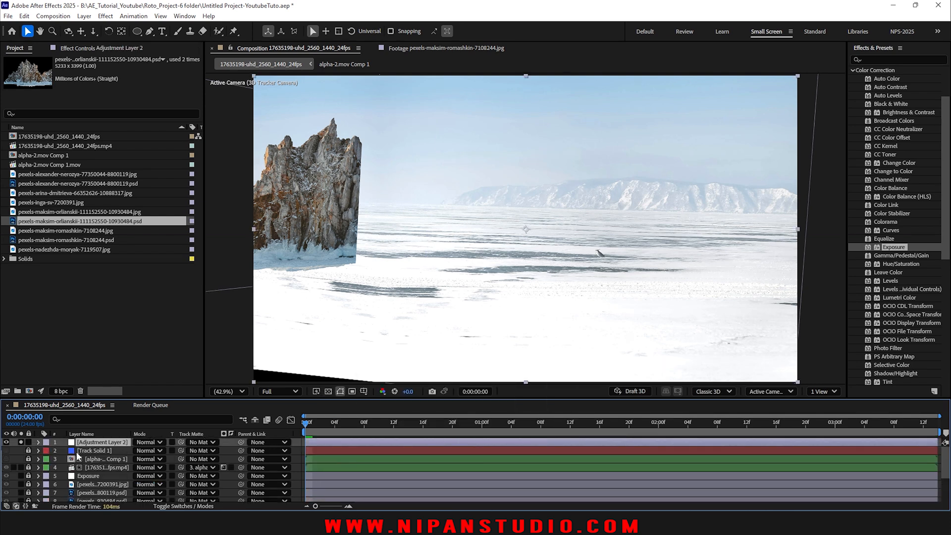
{"action": "mouse_move", "coordinate": [94, 483]}
{"action": "left_mouse_down"}
{"action": "mouse_move", "coordinate": [92, 500]}
{"action": "mouse_move", "coordinate": [92, 476]}
{"action": "left_mouse_up"}
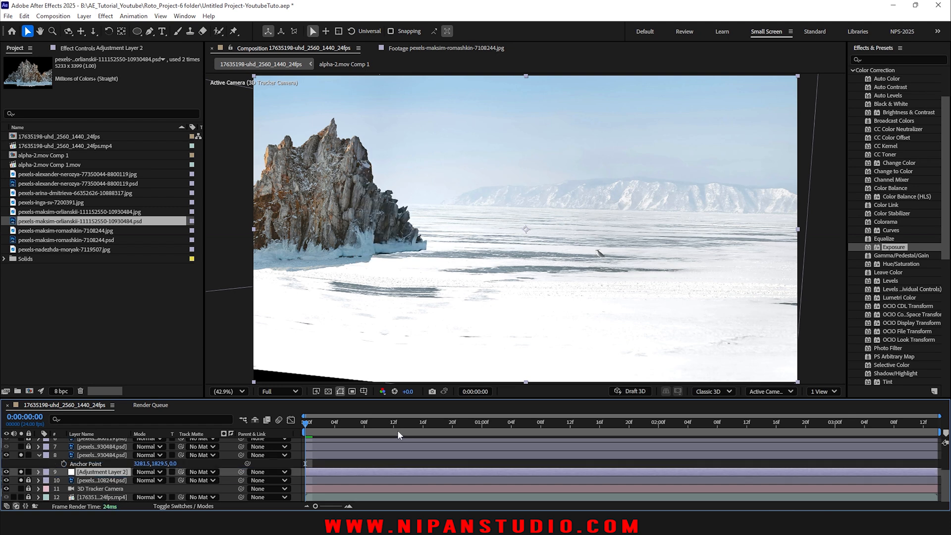
{"action": "key", "text": "space"}
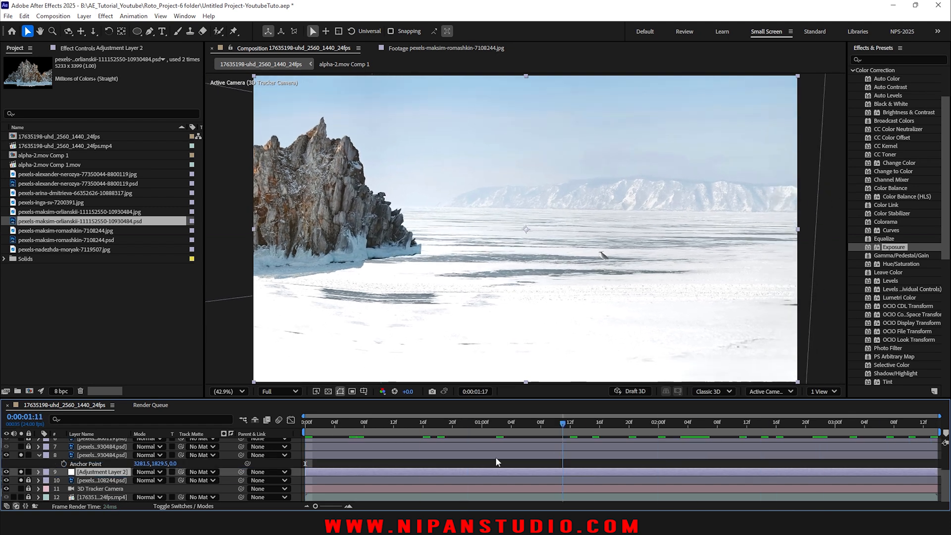
- Stop the preview and rotate the left cliff layer slightly about its vertical axis so it faces the camera more
{"action": "key", "text": "space"}
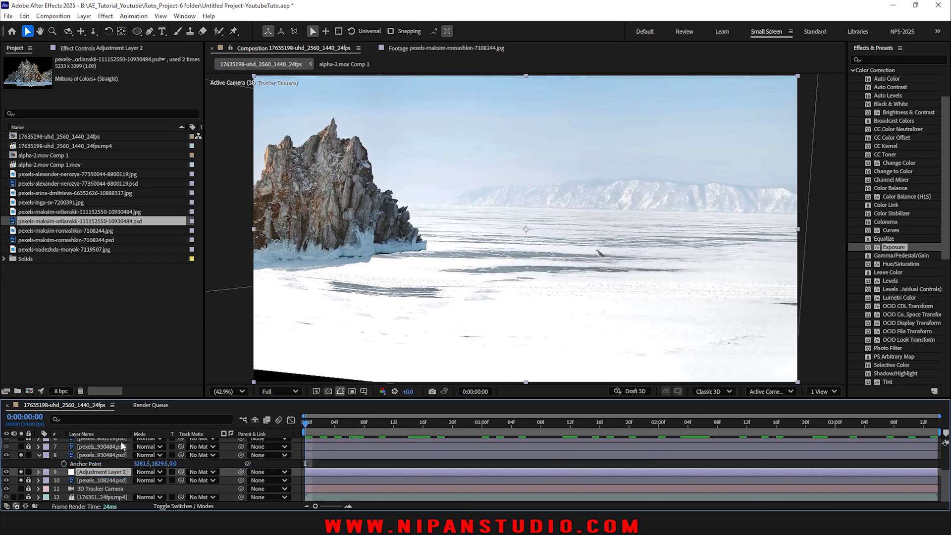
{"action": "left_click", "coordinate": [91, 461]}
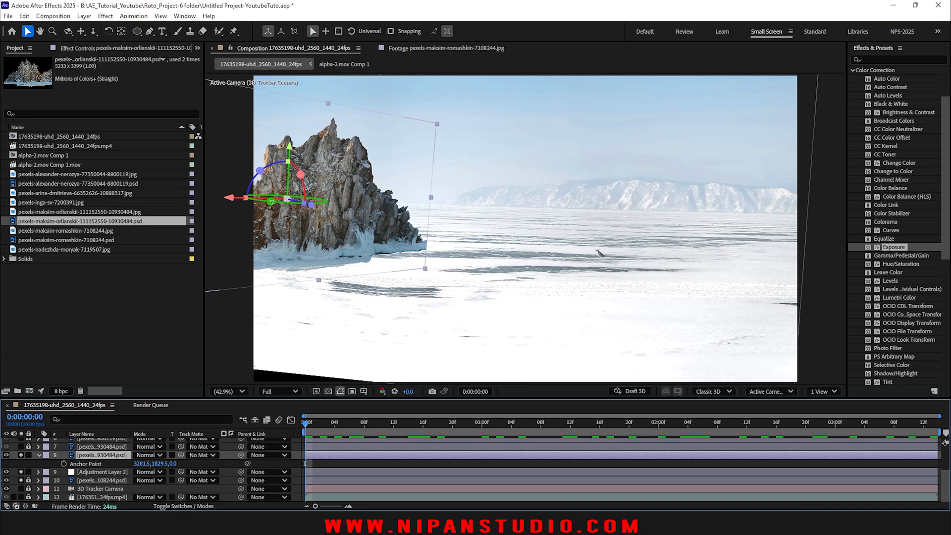
{"action": "left_click_drag", "start_coordinate": [271, 201], "coordinate": [257, 212]}
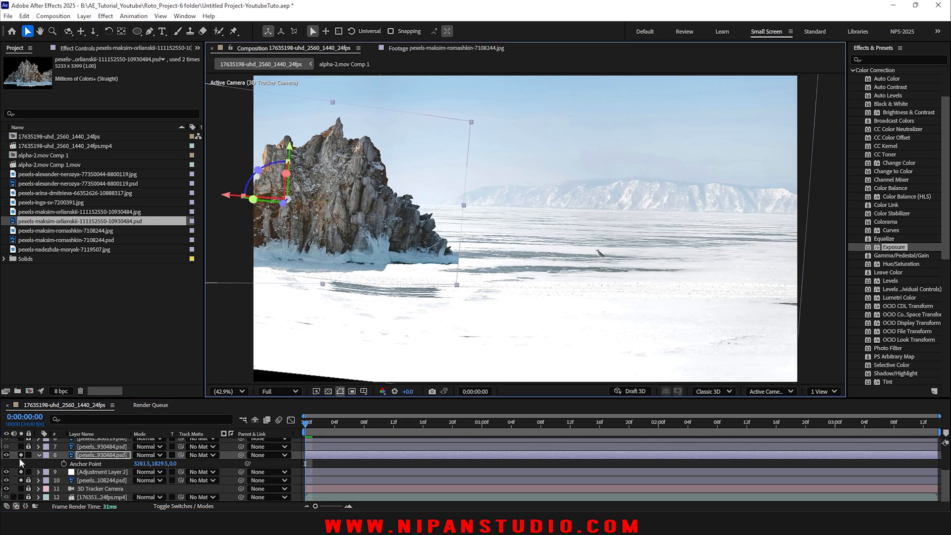
- Unsolo the left cliff and the 7108244.psd background layers, and save the project
{"action": "left_click", "coordinate": [21, 481]}
{"action": "left_click", "coordinate": [19, 480]}
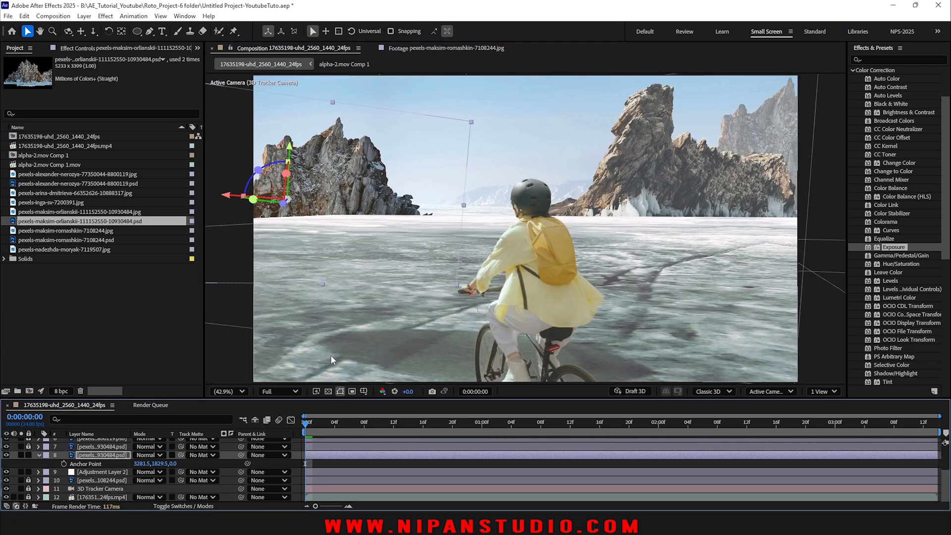
{"action": "key", "text": "ctrl+s"}
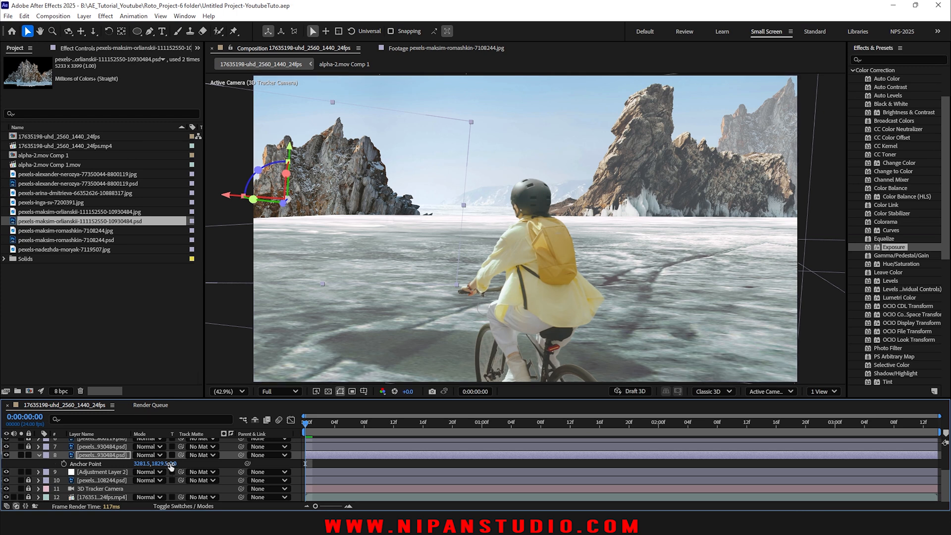
- Set the left cliff's anchor point Y to 2655.5 and Z to 711, with a slight rotation adjustment
{"action": "left_click_drag", "start_coordinate": [171, 463], "coordinate": [522, 462]}
{"action": "left_click_drag", "start_coordinate": [159, 464], "coordinate": [656, 430]}
{"action": "left_click_drag", "start_coordinate": [258, 169], "coordinate": [257, 169]}
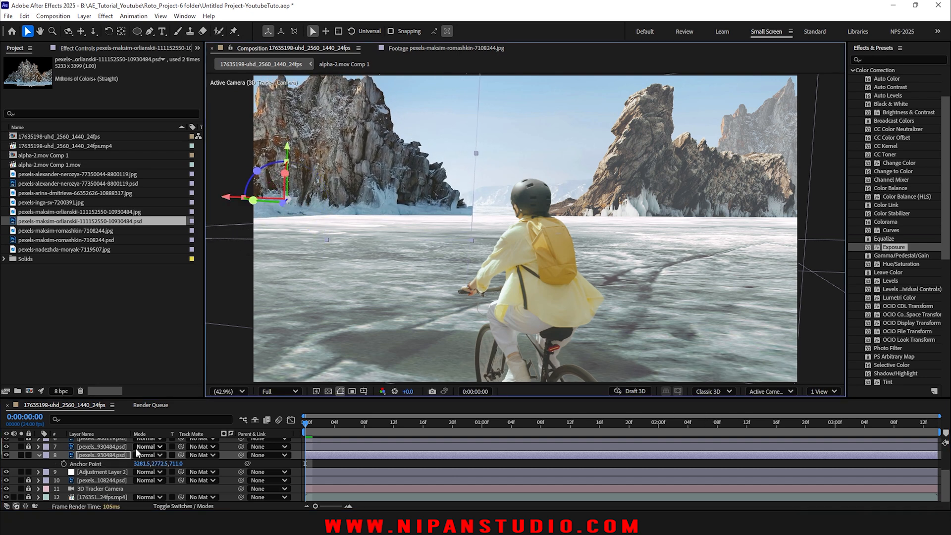
{"action": "left_click_drag", "start_coordinate": [161, 468], "coordinate": [92, 473]}
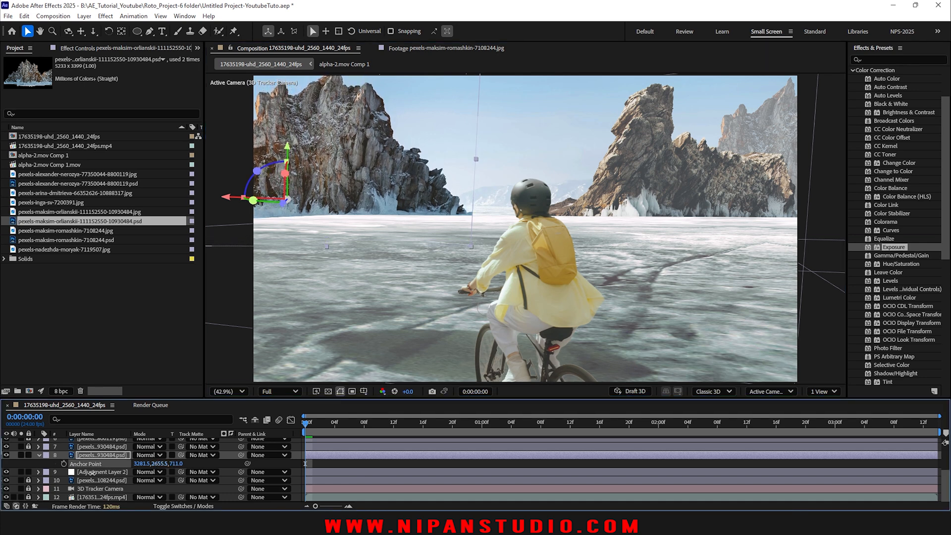
- Preview the composite with the repositioned left cliff and save the project
{"action": "key", "text": "space"}
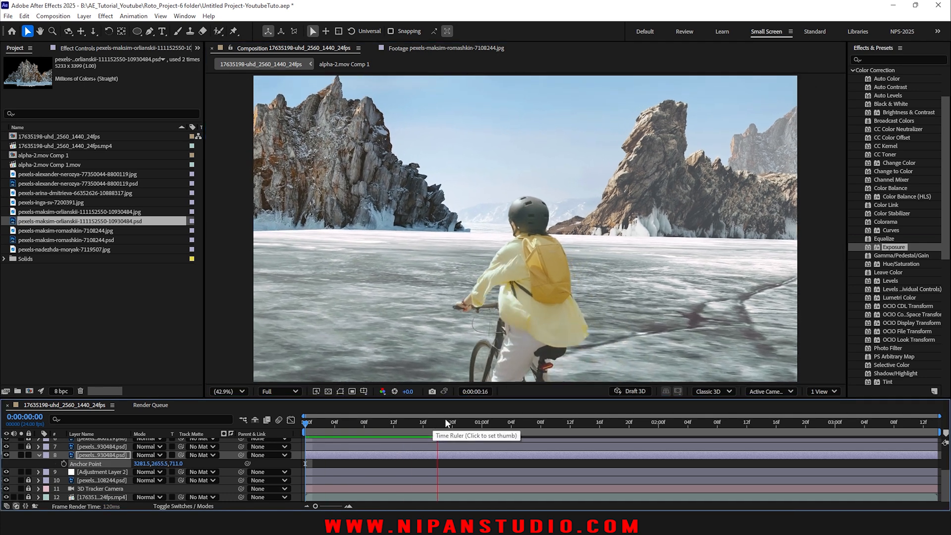
{"action": "key", "text": "space"}
{"action": "left_click_drag", "start_coordinate": [464, 425], "coordinate": [297, 424]}
{"action": "key", "text": "ctrl+s"}
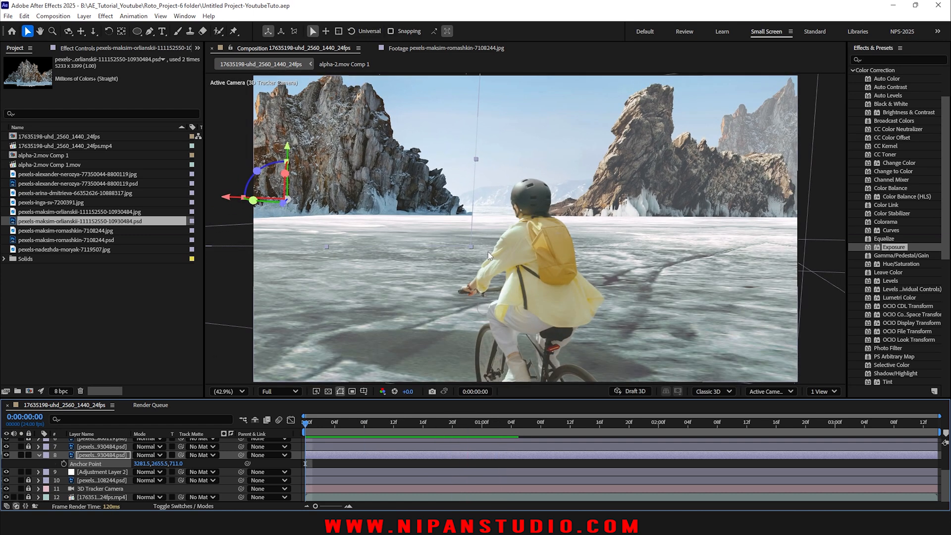
- Examine the left cliff's ice edge up close where it meets the frozen lake
{"action": "scroll", "coordinate": [456, 211], "scroll_direction": "up", "scroll_amount": 1}
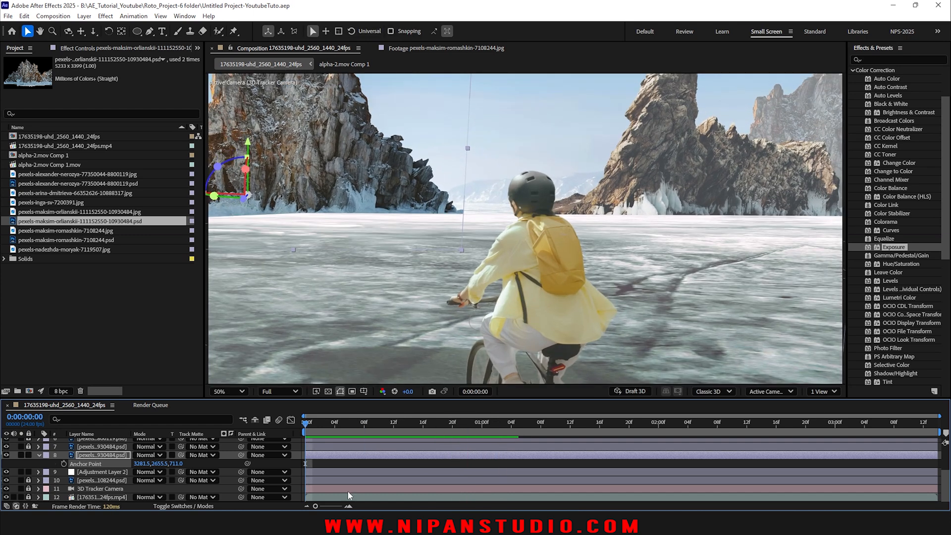
{"action": "key", "text": "shift+slash"}
{"action": "left_click_drag", "start_coordinate": [328, 426], "coordinate": [297, 446]}
{"action": "scroll", "coordinate": [462, 211], "scroll_direction": "up", "scroll_amount": 3}
{"action": "key", "text": "space"}
{"action": "left_click_drag", "start_coordinate": [295, 193], "coordinate": [535, 279]}
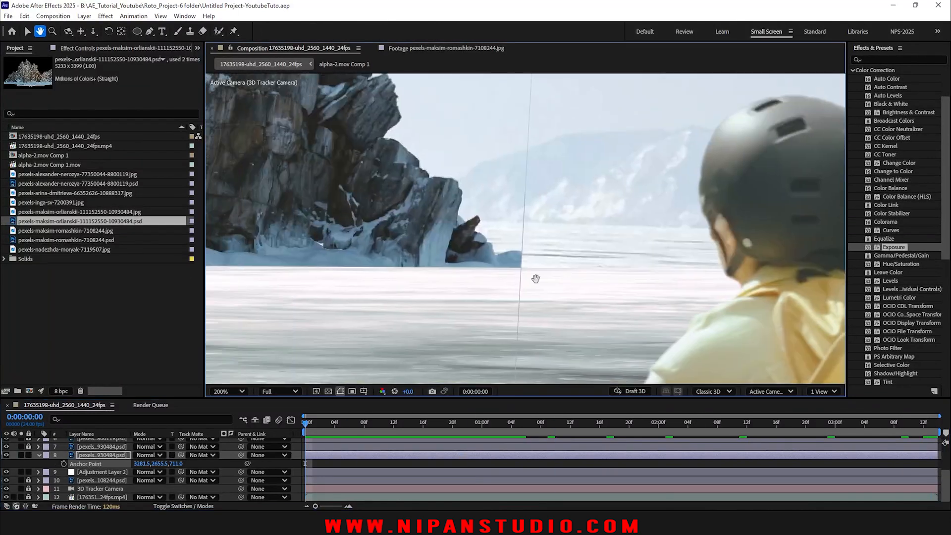
- Switch to Photoshop and cut the squared-off snow end of the 10930484.psd cliff into a slope, using a Polygonal Lasso selection with 1 px feather
{"action": "left_click", "coordinate": [506, 523]}
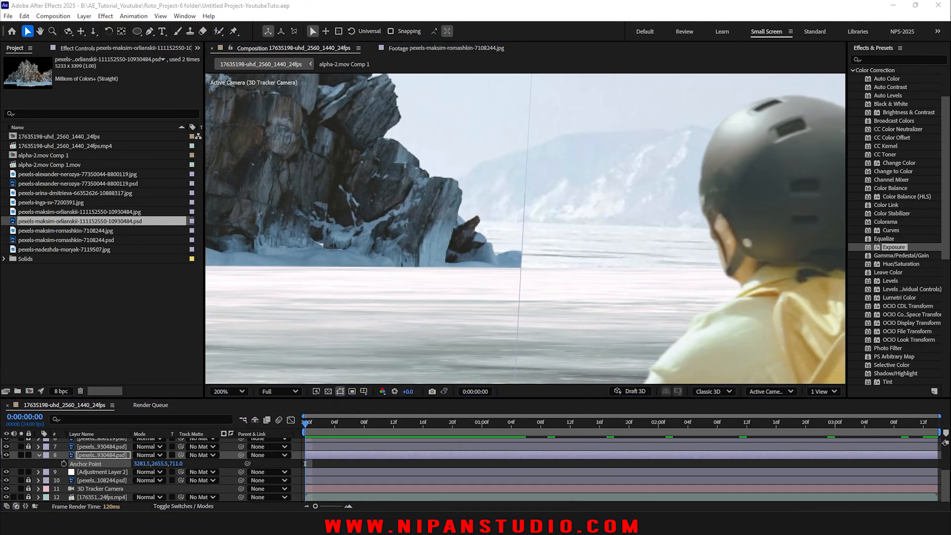
{"action": "scroll", "coordinate": [362, 325], "scroll_direction": "up", "scroll_amount": 5}
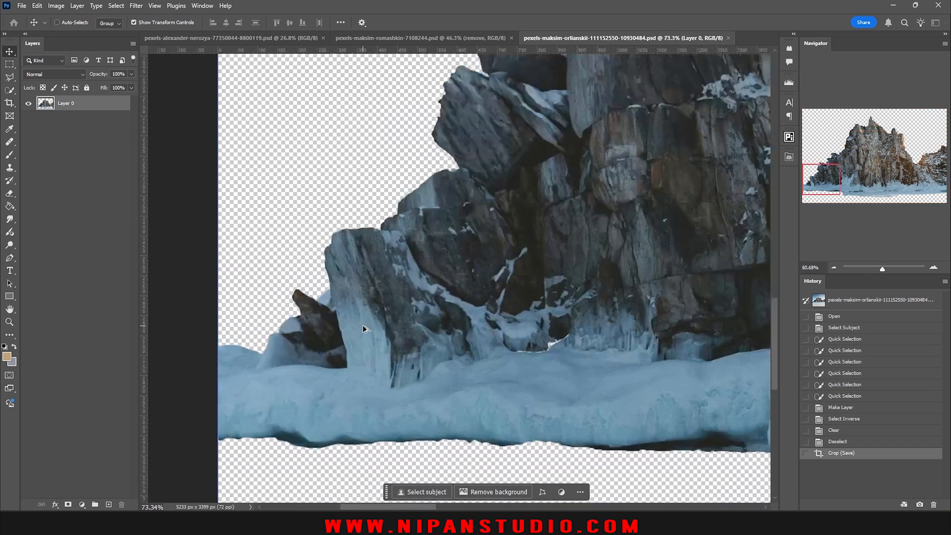
{"action": "scroll", "coordinate": [362, 324], "scroll_direction": "up", "scroll_amount": 3}
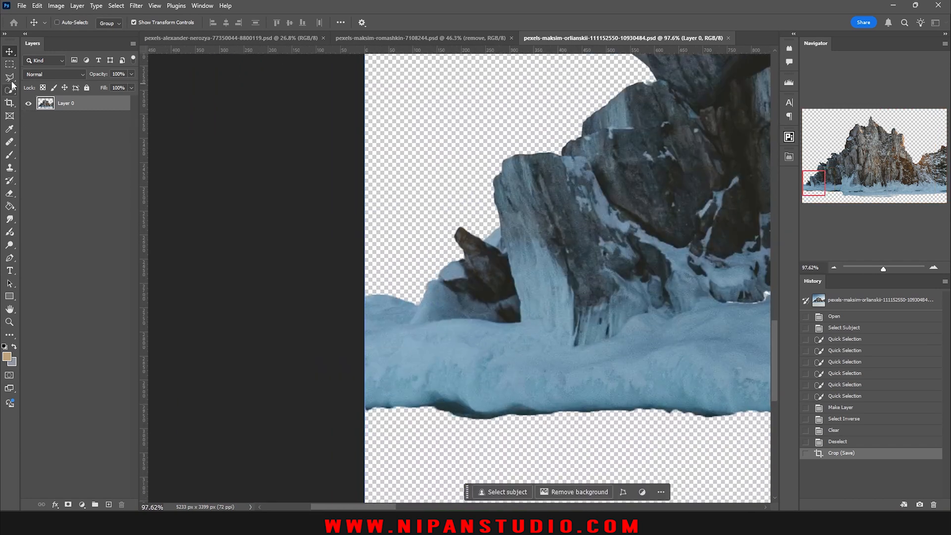
{"action": "left_click", "coordinate": [9, 77]}
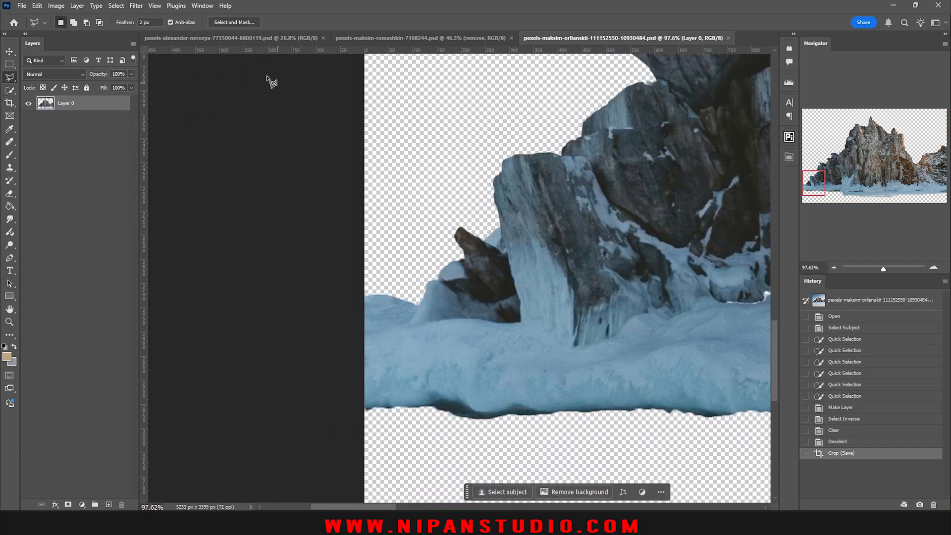
{"action": "left_click", "coordinate": [418, 296]}
{"action": "left_click", "coordinate": [418, 305]}
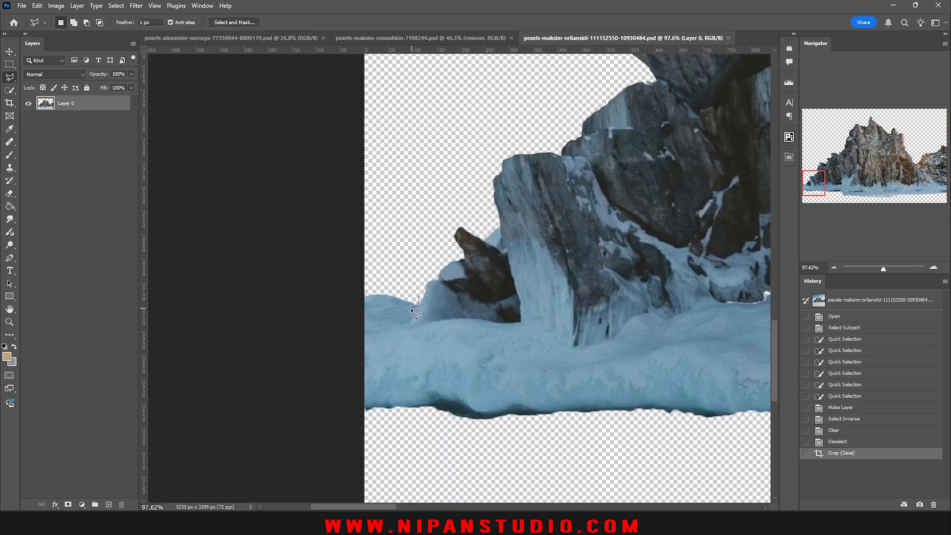
{"action": "left_click", "coordinate": [340, 345]}
{"action": "left_click", "coordinate": [306, 307]}
{"action": "left_click", "coordinate": [321, 260]}
{"action": "double_click", "coordinate": [420, 248]}
{"action": "key", "text": "Delete"}
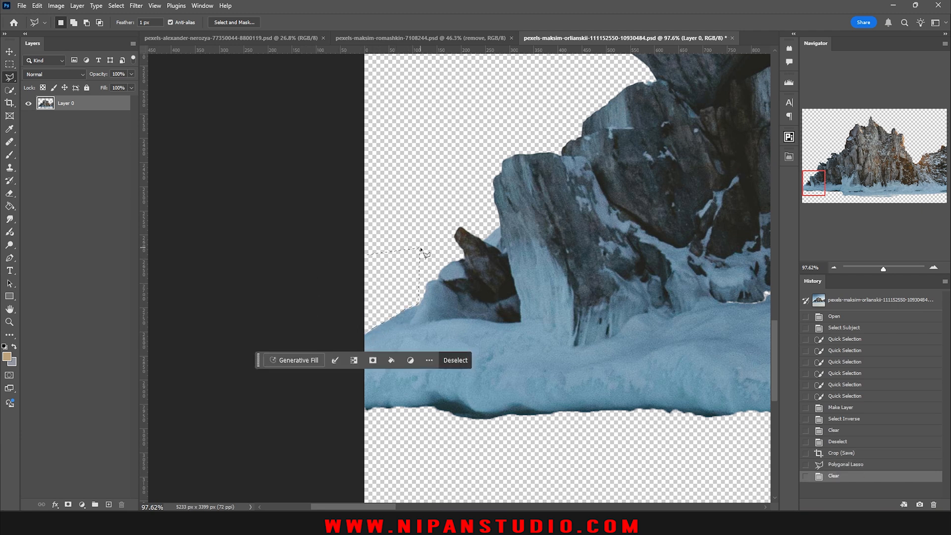
- Clear the selection and save the edited cliff PSD
{"action": "key", "text": "ctrl+d"}
{"action": "left_click", "coordinate": [11, 54]}
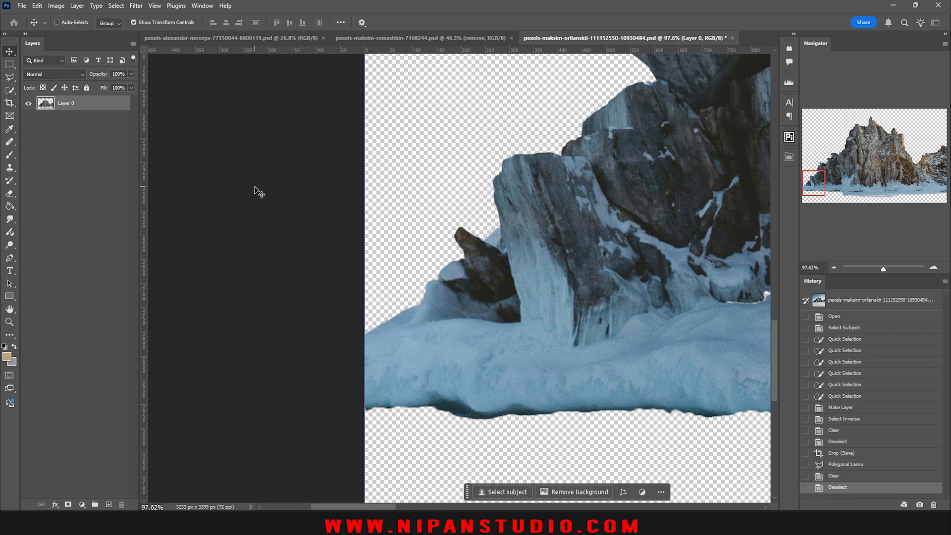
{"action": "key", "text": "ctrl+s"}
- Return to After Effects and scrub through the whole composite to check the updated left cliff
{"action": "left_click", "coordinate": [893, 6]}
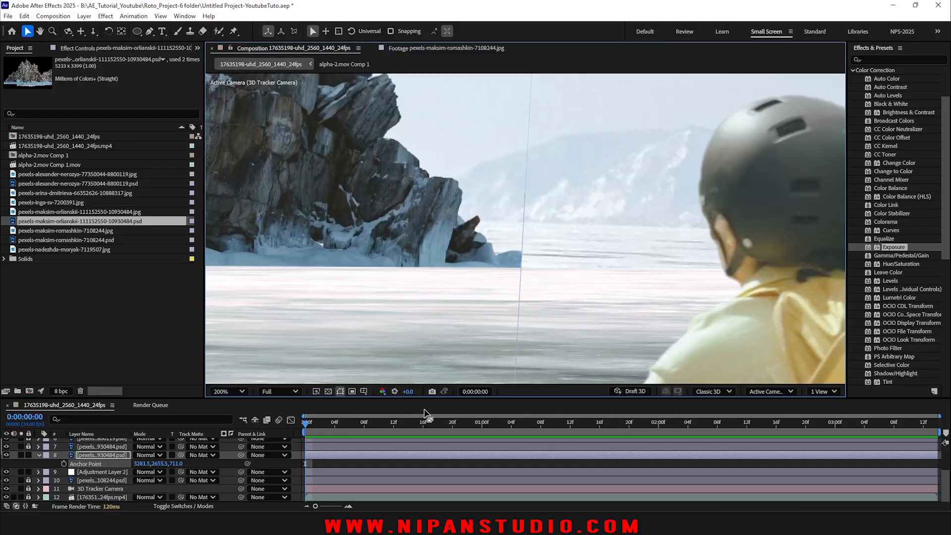
{"action": "key", "text": "shift+slash"}
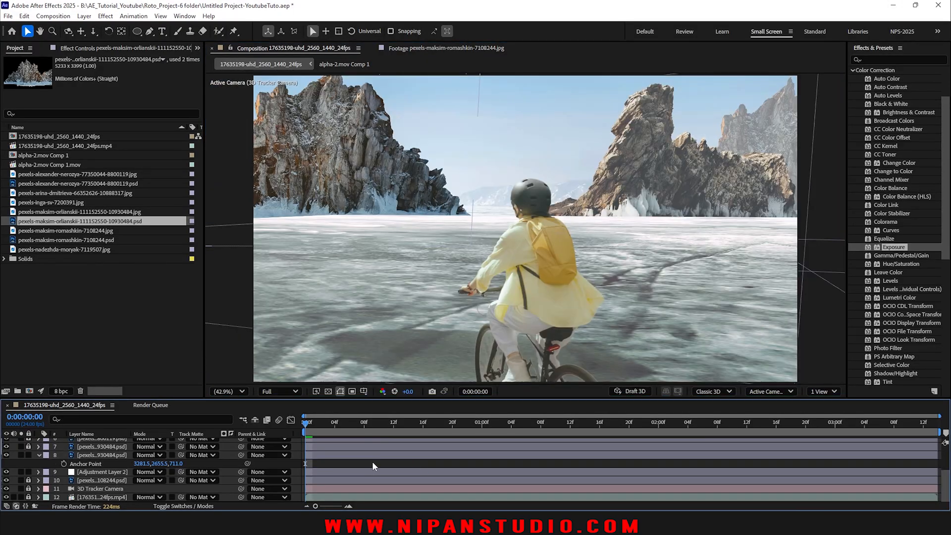
{"action": "left_click", "coordinate": [636, 423]}
{"action": "left_click_drag", "start_coordinate": [656, 429], "coordinate": [20, 443]}
- Copy the Exposure and Color Balance effects from the right background cliff layer to the left cliff layer, and save the project
{"action": "left_click", "coordinate": [52, 454]}
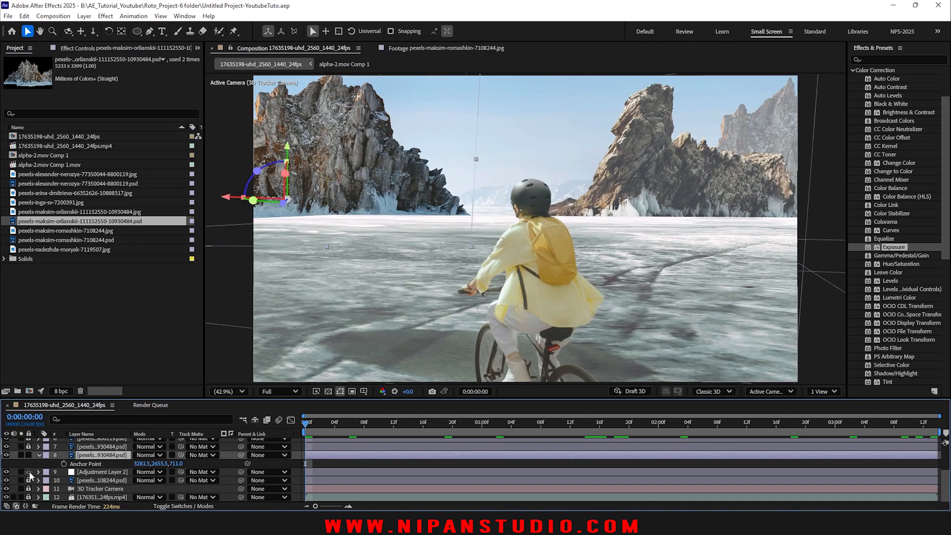
{"action": "scroll", "coordinate": [38, 462], "scroll_direction": "up", "scroll_amount": 2}
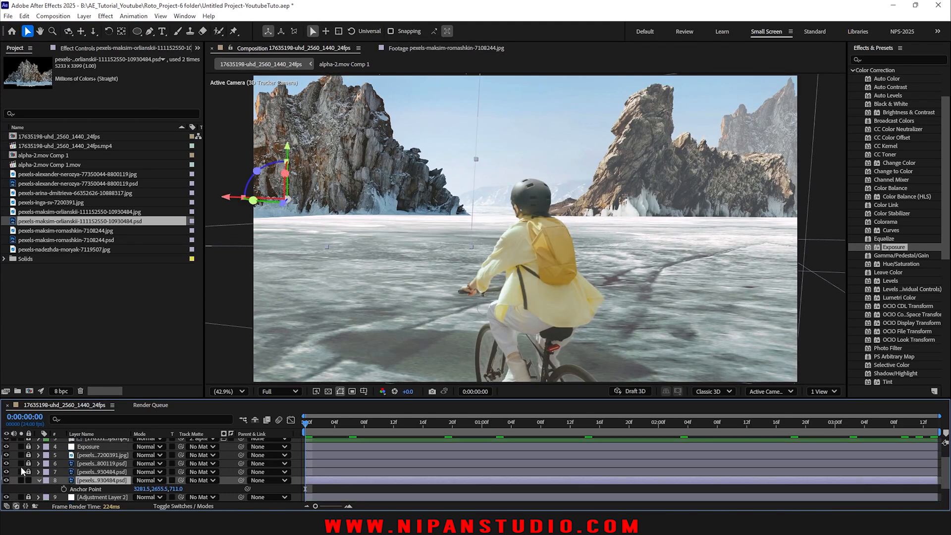
{"action": "left_click", "coordinate": [20, 470]}
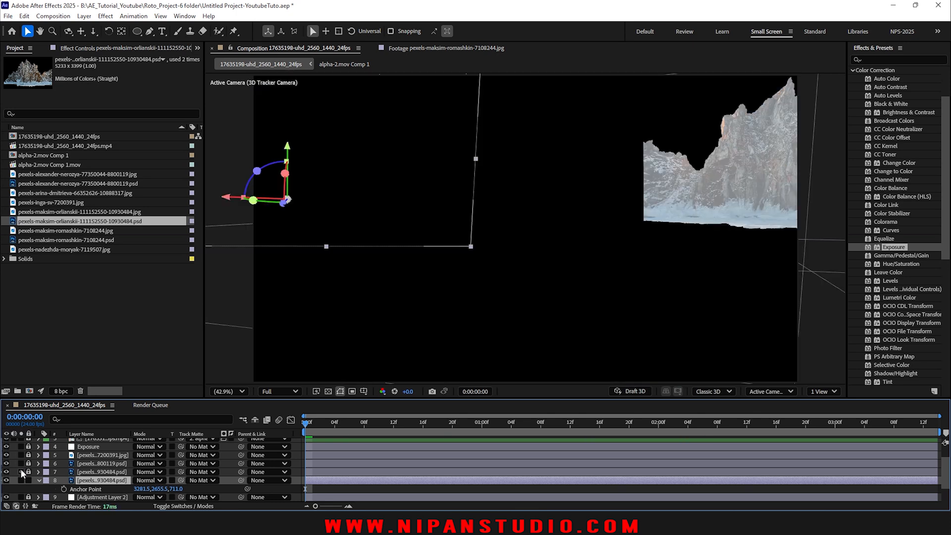
{"action": "left_click", "coordinate": [21, 472]}
{"action": "left_click", "coordinate": [101, 471]}
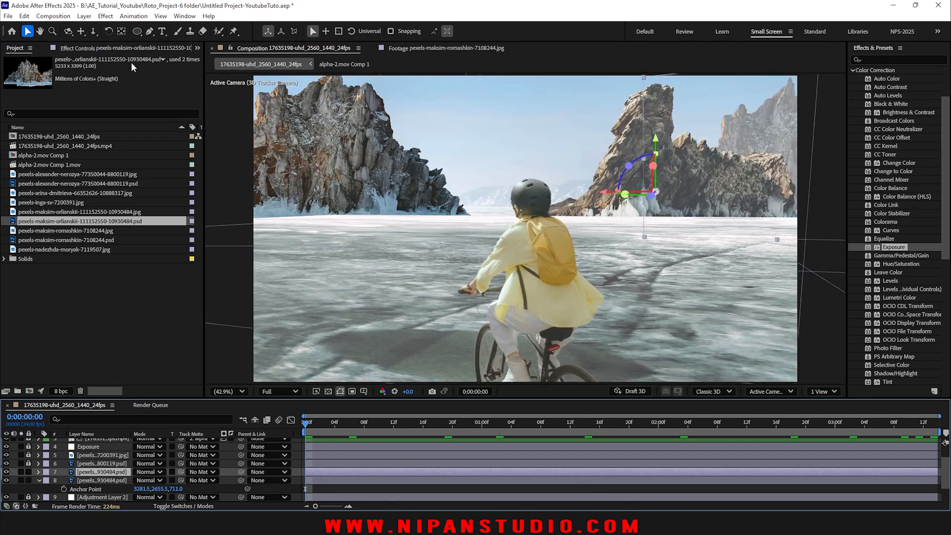
{"action": "left_click", "coordinate": [69, 48]}
{"action": "left_click", "coordinate": [38, 67]}
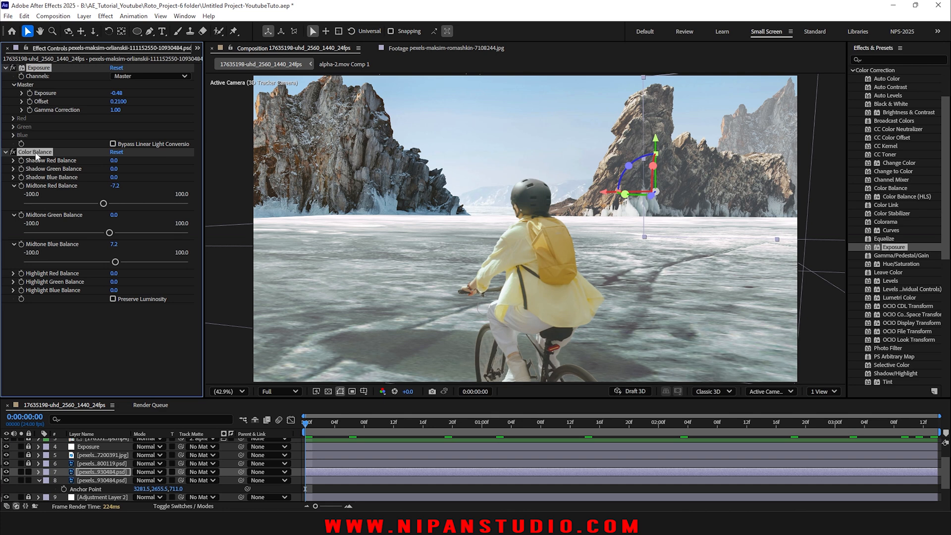
{"action": "left_click", "coordinate": [91, 480]}
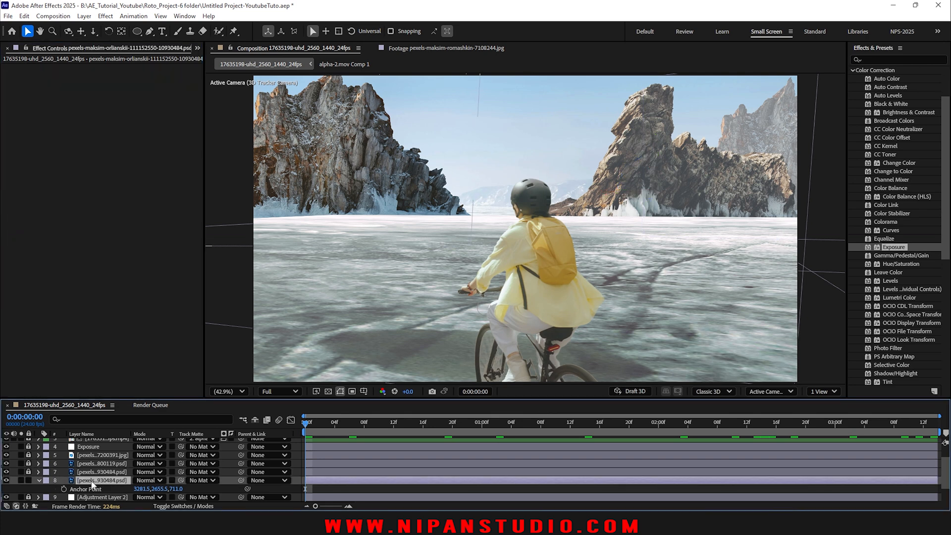
{"action": "key", "text": "ctrl+v"}
{"action": "left_click", "coordinate": [85, 324]}
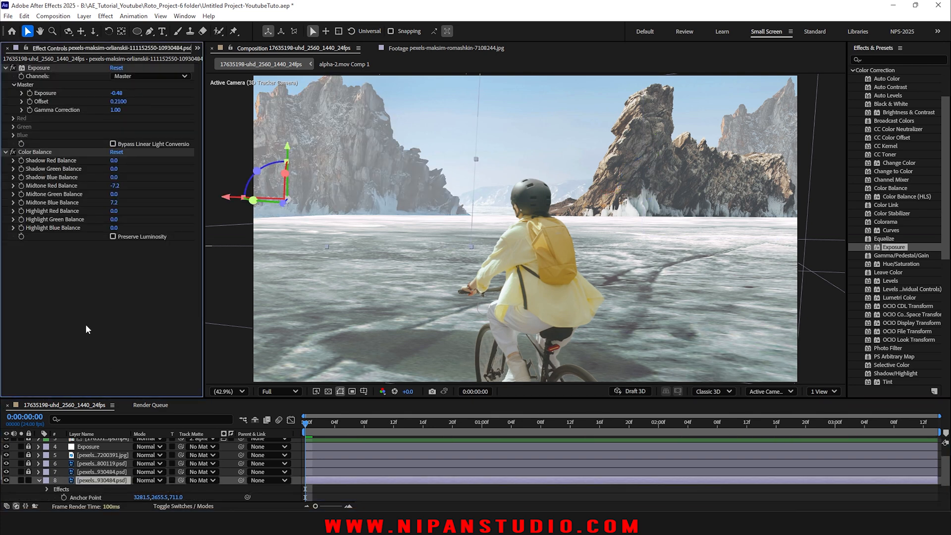
{"action": "key", "text": "ctrl+s"}
- In the left cliff's Exposure effect, set Offset to 0.0690 and Exposure to -0.29
{"action": "left_click_drag", "start_coordinate": [119, 105], "coordinate": [51, 103]}
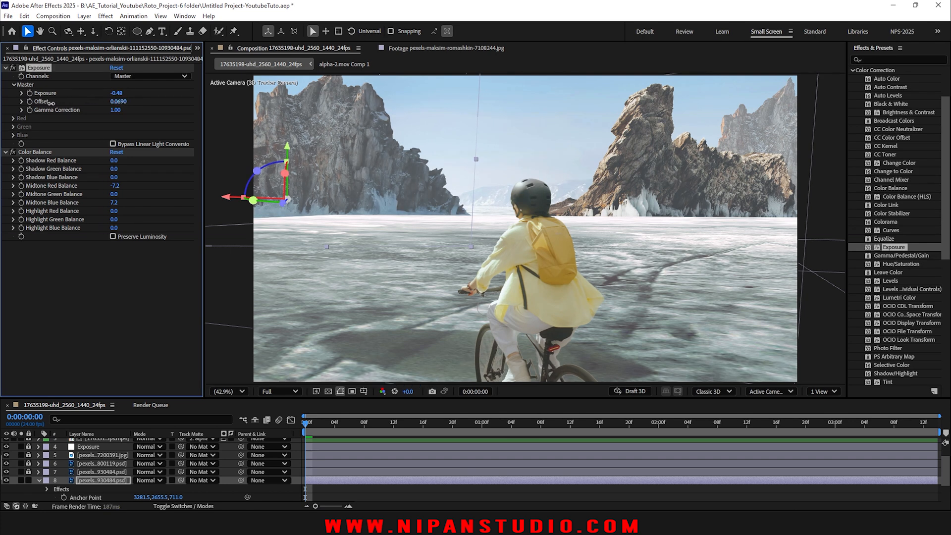
{"action": "mouse_move", "coordinate": [117, 93]}
{"action": "left_mouse_down"}
{"action": "mouse_move", "coordinate": [144, 91]}
{"action": "mouse_move", "coordinate": [124, 92]}
{"action": "left_mouse_up"}
{"action": "left_click", "coordinate": [349, 492]}
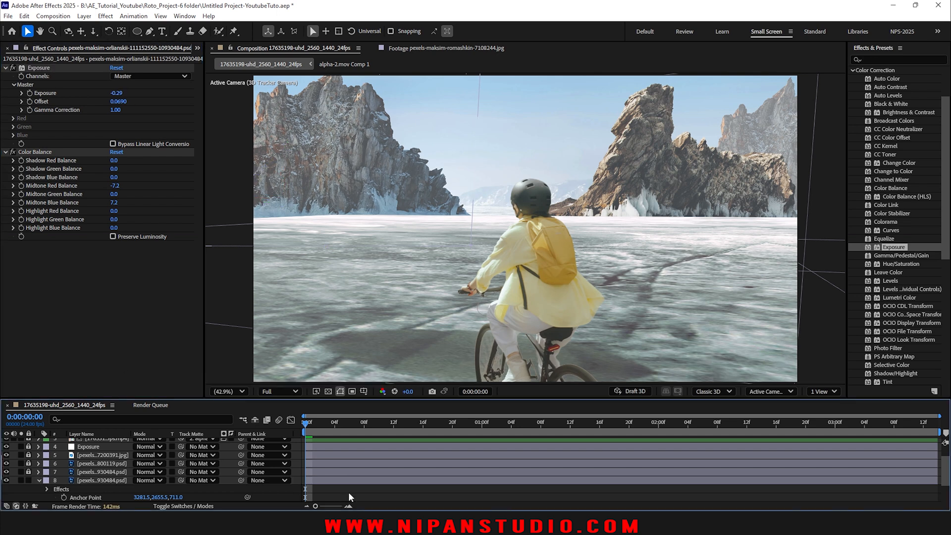
- Play and scrub through the composite to check the color-matched left cliff, and save the project
{"action": "key", "text": "space"}
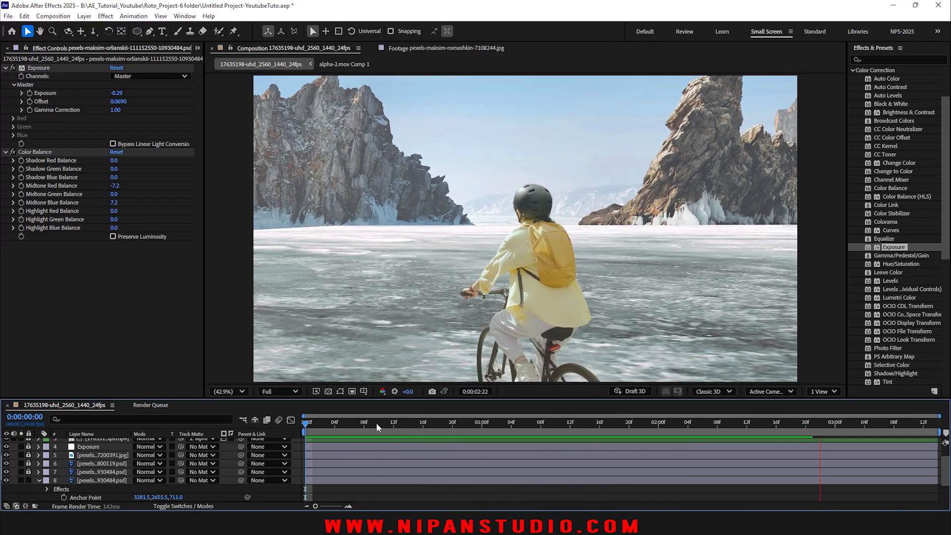
{"action": "key", "text": "space"}
{"action": "key", "text": "space"}
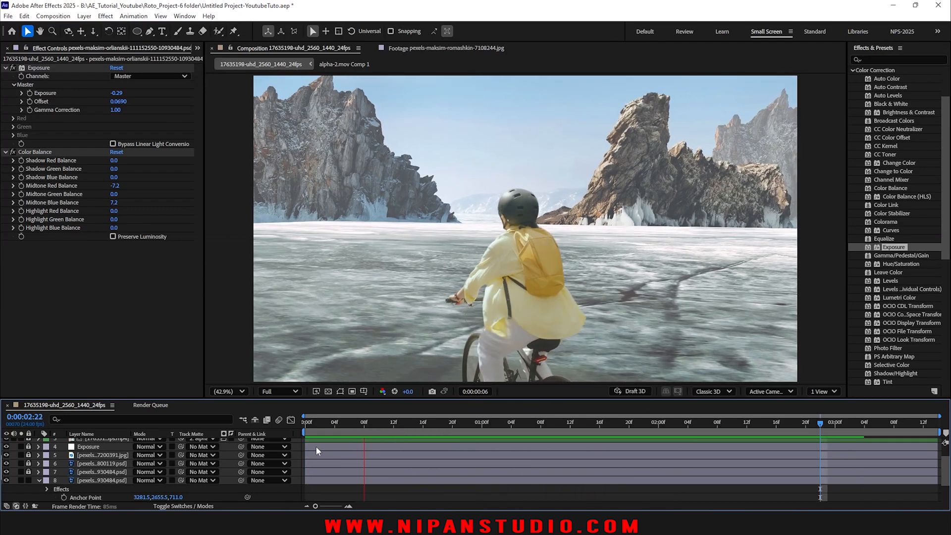
{"action": "left_click_drag", "start_coordinate": [572, 424], "coordinate": [931, 426]}
{"action": "key", "text": "ctrl+s"}
{"action": "left_click_drag", "start_coordinate": [468, 426], "coordinate": [347, 424]}
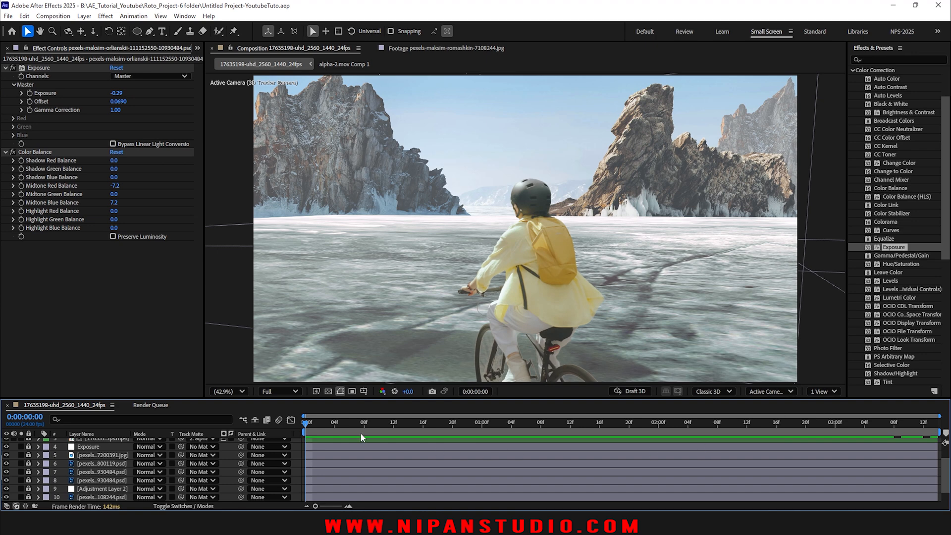
- Examine the base of the right cliffs up close while scrubbing through the shot
{"action": "left_click_drag", "start_coordinate": [360, 434], "coordinate": [275, 437]}
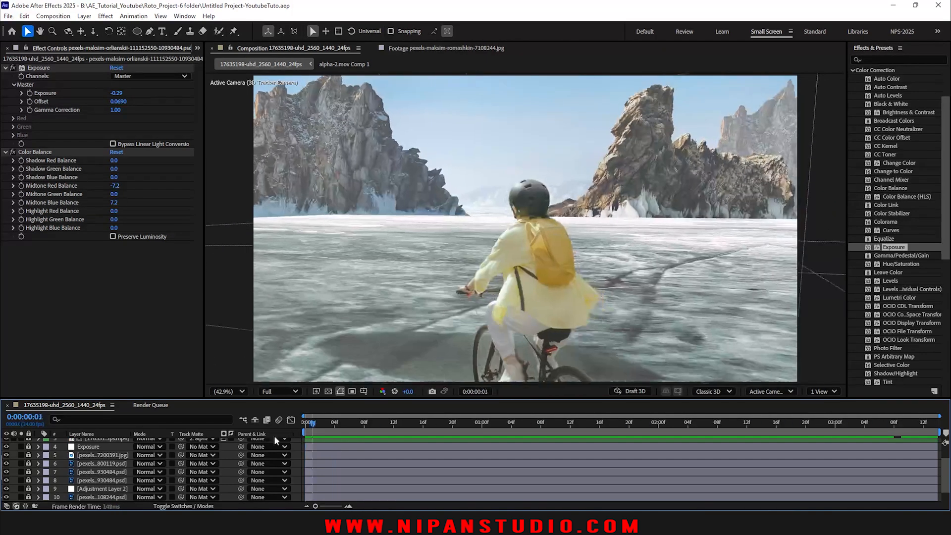
{"action": "scroll", "coordinate": [688, 216], "scroll_direction": "up", "scroll_amount": 3}
{"action": "left_click_drag", "start_coordinate": [753, 219], "coordinate": [268, 260]}
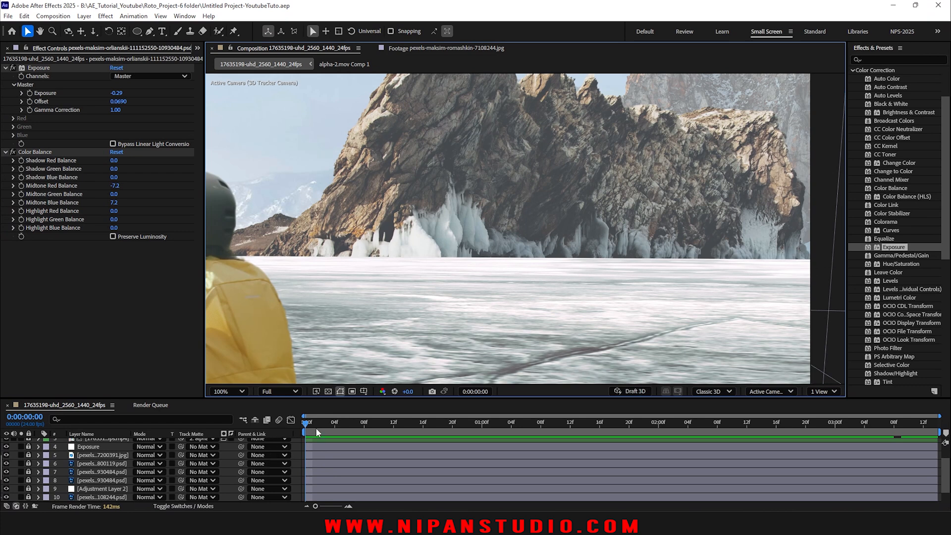
{"action": "left_click_drag", "start_coordinate": [318, 425], "coordinate": [768, 426]}
{"action": "key", "text": "space"}
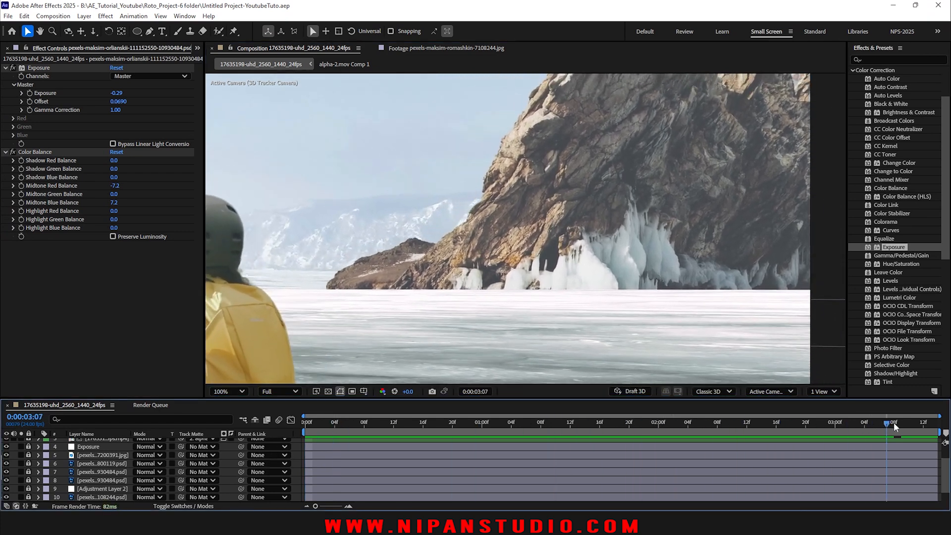
- Scrub back to the first frame with the whole composite in view and check the 800119.psd cliff layer in isolation
{"action": "left_click_drag", "start_coordinate": [411, 423], "coordinate": [248, 430]}
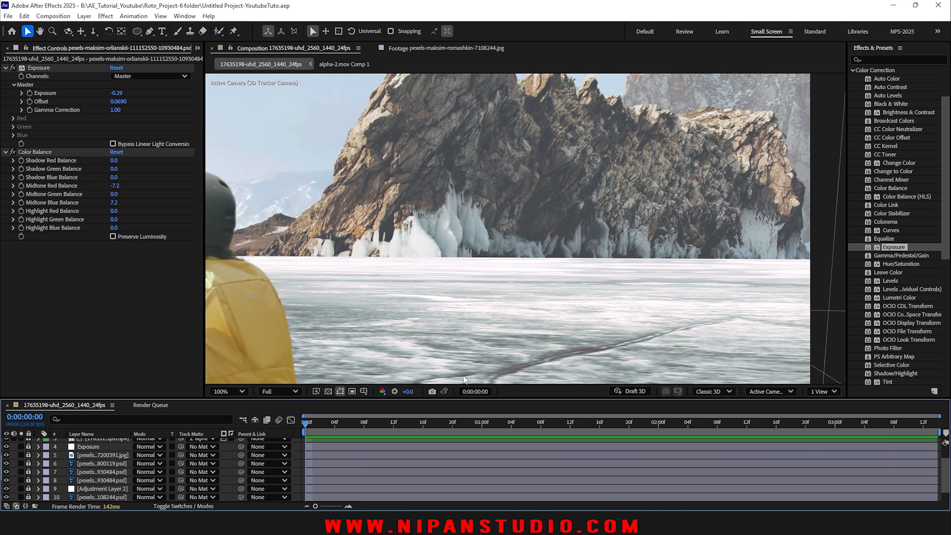
{"action": "key", "text": "shift+slash"}
{"action": "left_click_drag", "start_coordinate": [347, 427], "coordinate": [260, 439]}
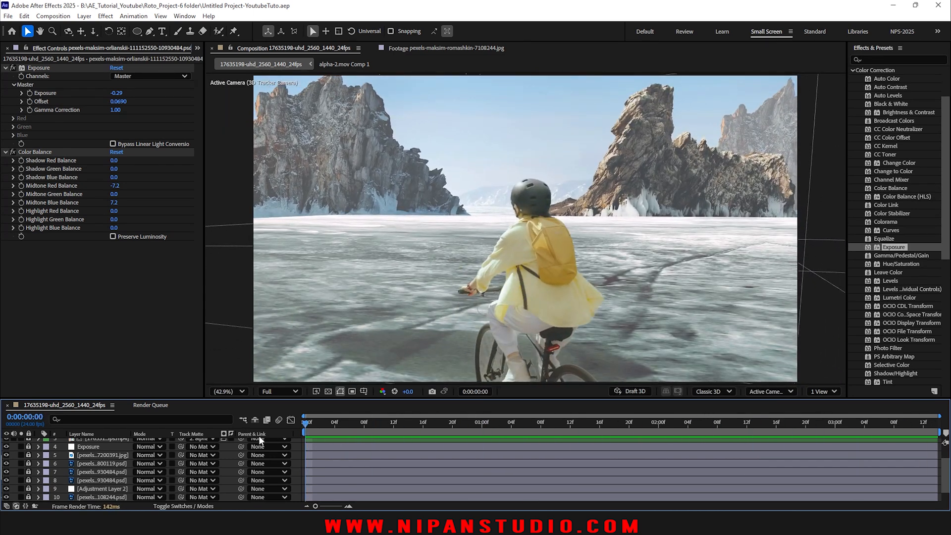
{"action": "left_click", "coordinate": [21, 463]}
{"action": "left_click", "coordinate": [22, 463]}
{"action": "left_click", "coordinate": [21, 464]}
{"action": "left_click", "coordinate": [21, 463]}
- Create a 2560 x 1440 px solid with its pale color sampled from the bright ice in the composite
{"action": "right_click", "coordinate": [76, 481]}
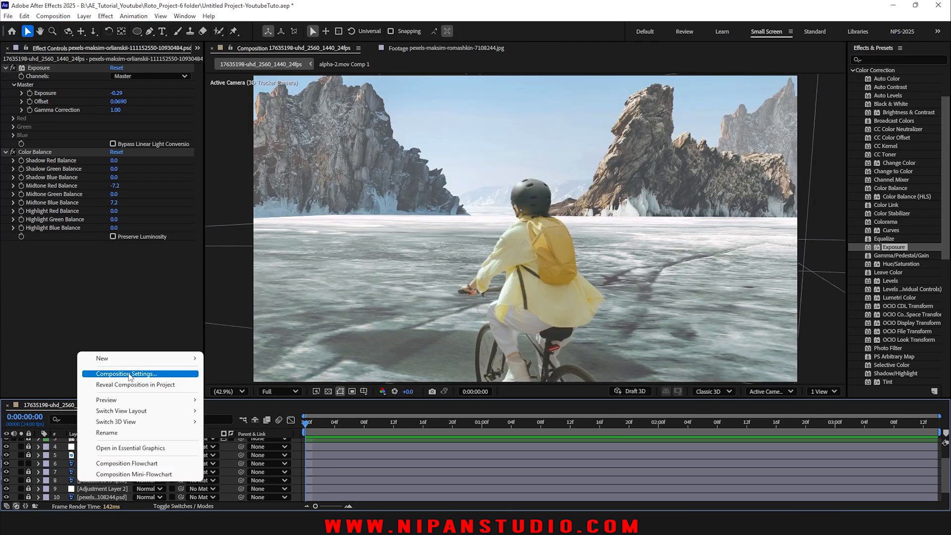
{"action": "mouse_move", "coordinate": [173, 365]}
{"action": "left_click", "coordinate": [227, 385]}
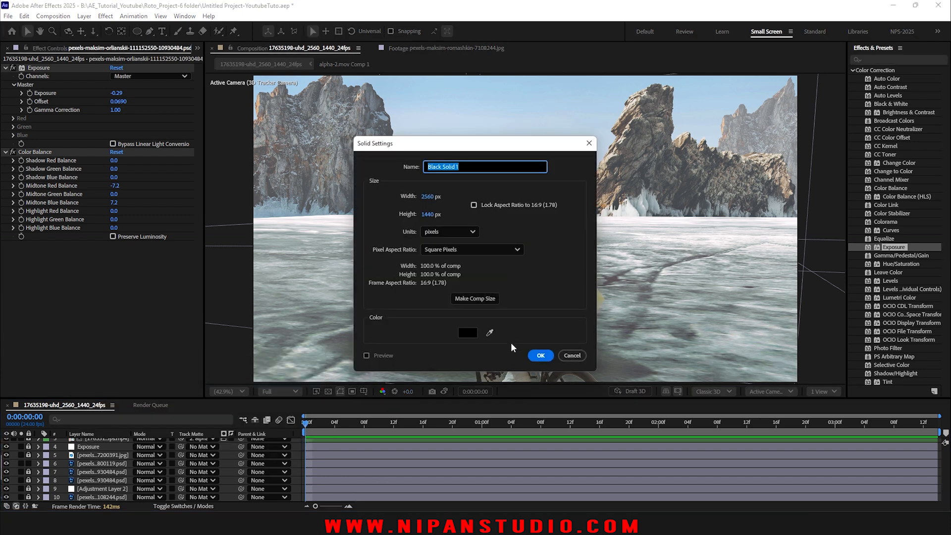
{"action": "left_click", "coordinate": [490, 333]}
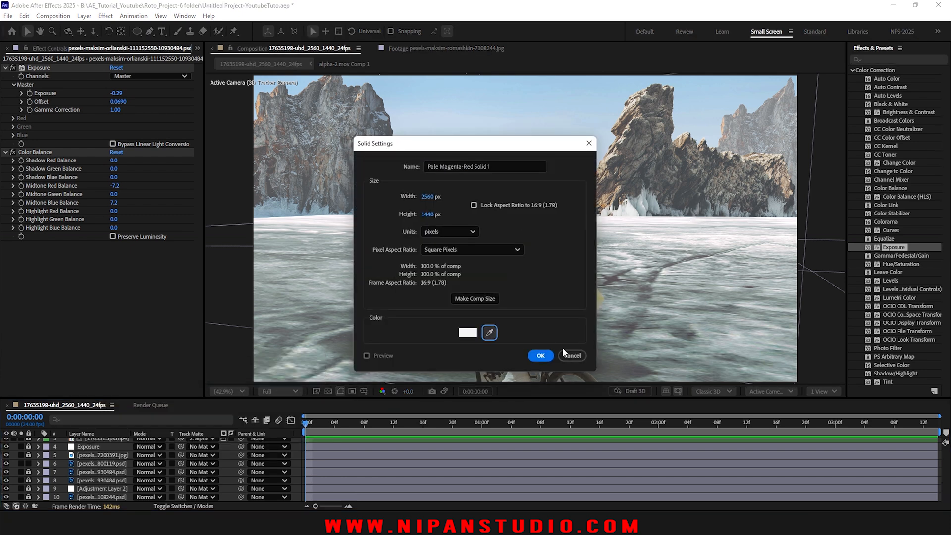
{"action": "left_click", "coordinate": [541, 356]}
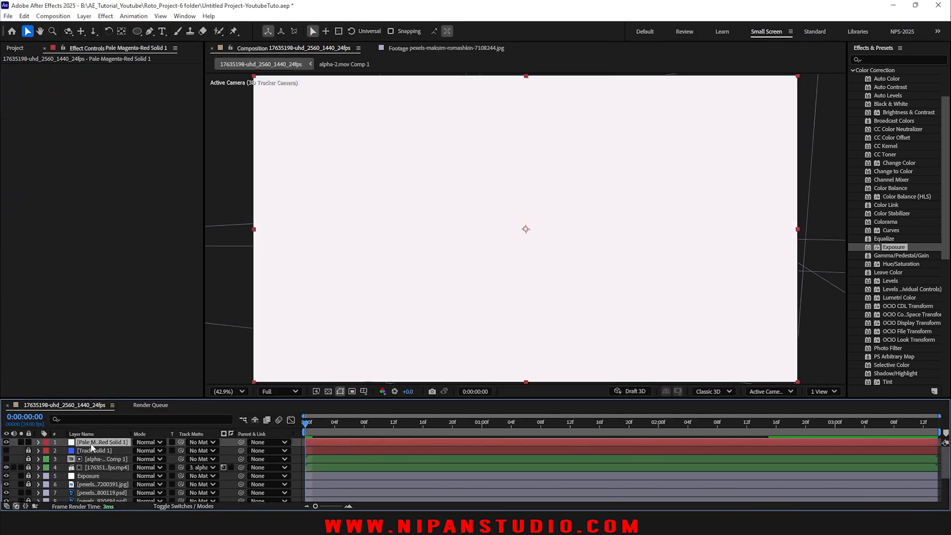
- Place the pale solid between the 7200391.jpg and 800119.psd layers, show the layer switches and make it a 3D layer
{"action": "left_click_drag", "start_coordinate": [93, 444], "coordinate": [97, 489]}
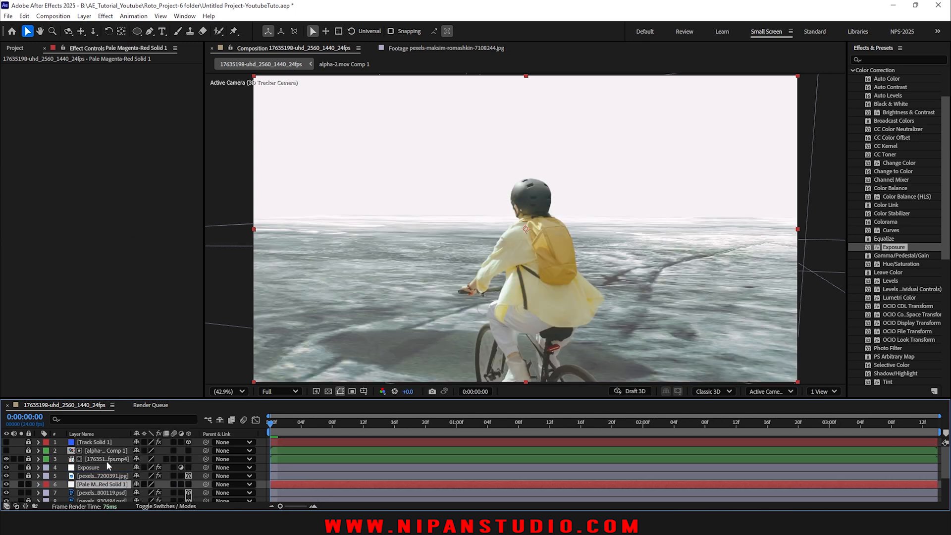
{"action": "key", "text": "F4"}
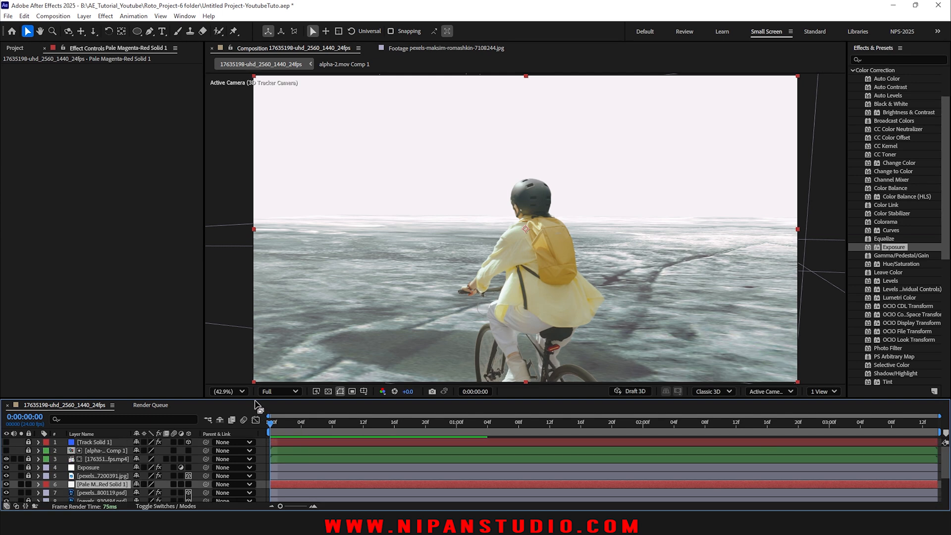
{"action": "left_click_drag", "start_coordinate": [253, 398], "coordinate": [249, 364]}
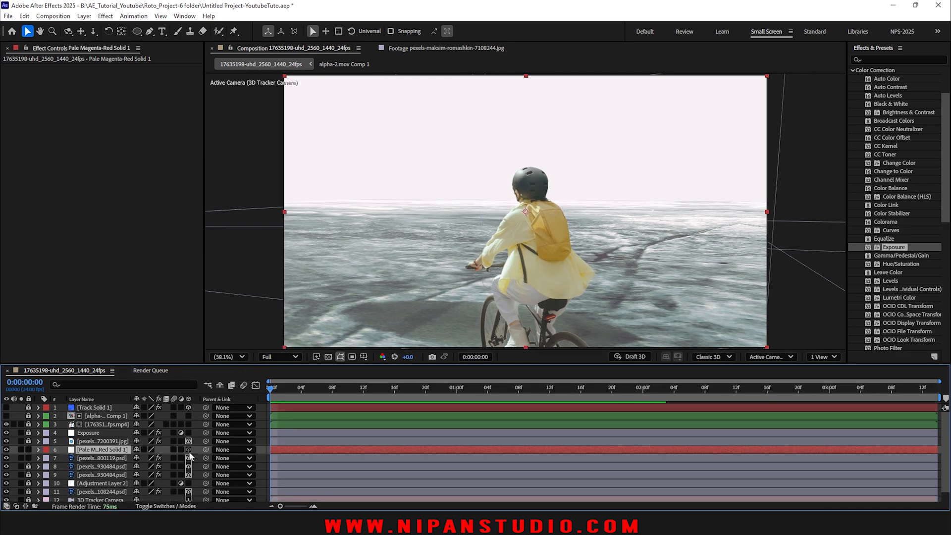
- Copy the Position of the 800119.psd cliff layer onto the pale solid
{"action": "left_click", "coordinate": [82, 458]}
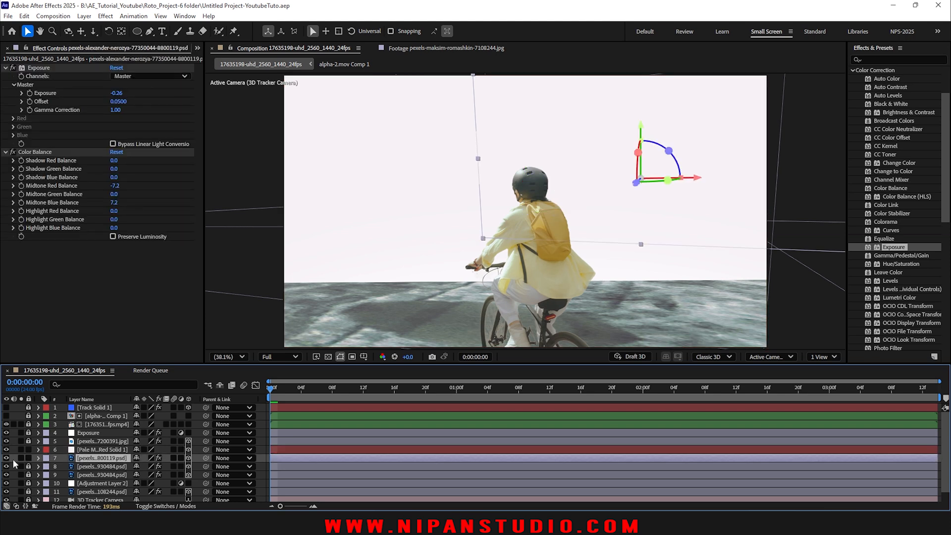
{"action": "left_click", "coordinate": [21, 457]}
{"action": "left_click", "coordinate": [20, 458]}
{"action": "key", "text": "p"}
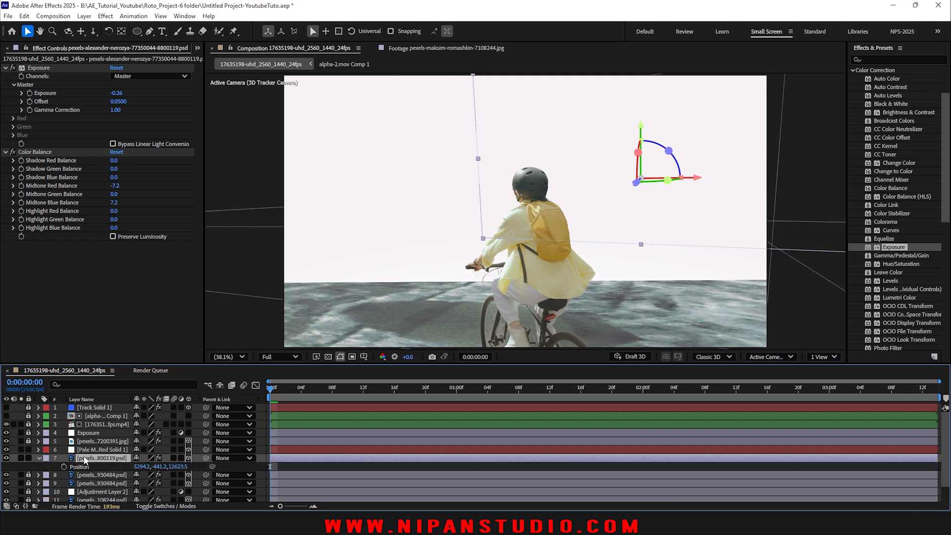
{"action": "left_click", "coordinate": [81, 468]}
{"action": "left_click", "coordinate": [83, 449]}
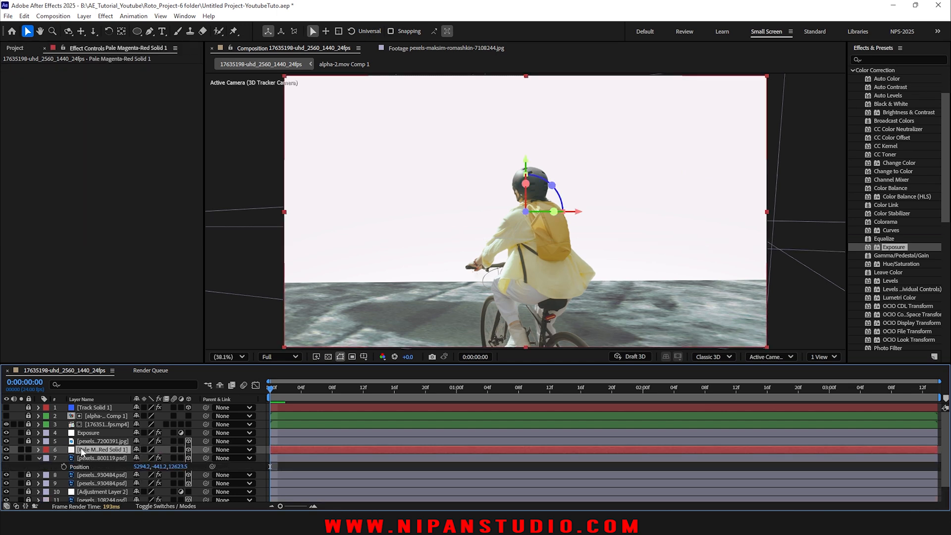
{"action": "key", "text": "p"}
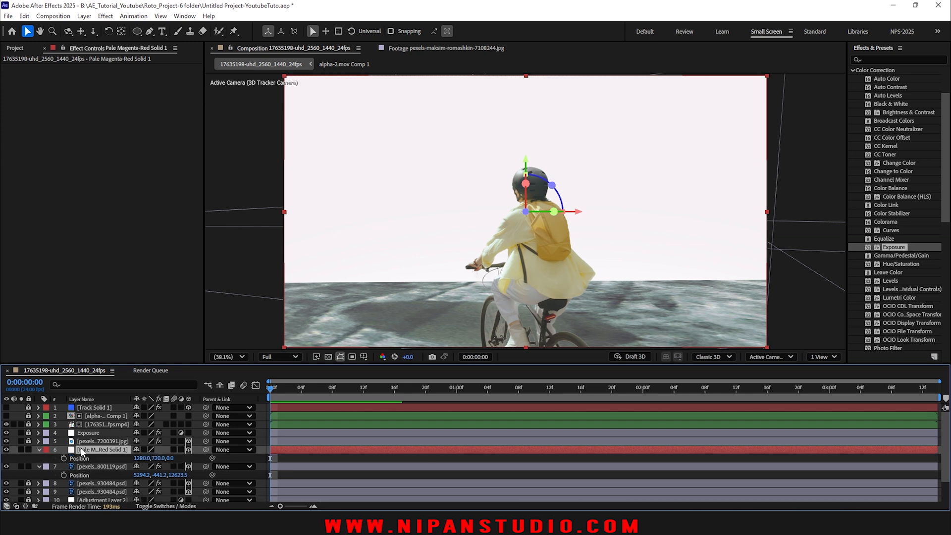
{"action": "left_click", "coordinate": [79, 458]}
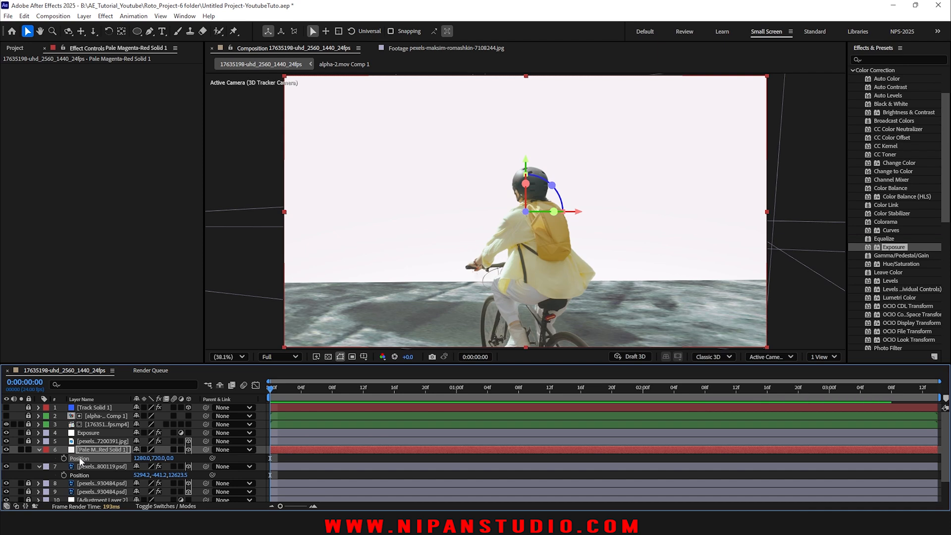
{"action": "key", "text": "ctrl+v"}
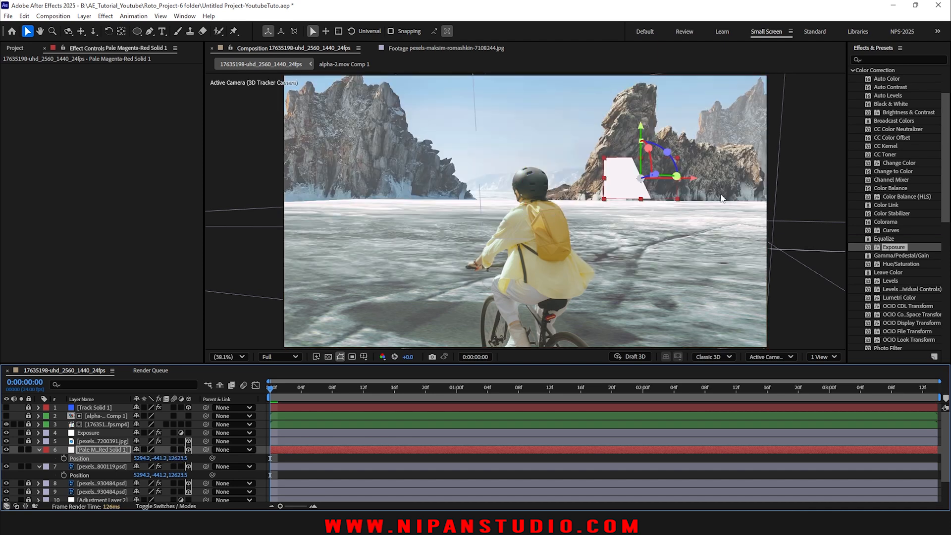
- Scale up the pale solid over the right cliffs, set its Anchor Point Z to 357, and save the project
{"action": "left_click_drag", "start_coordinate": [679, 202], "coordinate": [796, 253]}
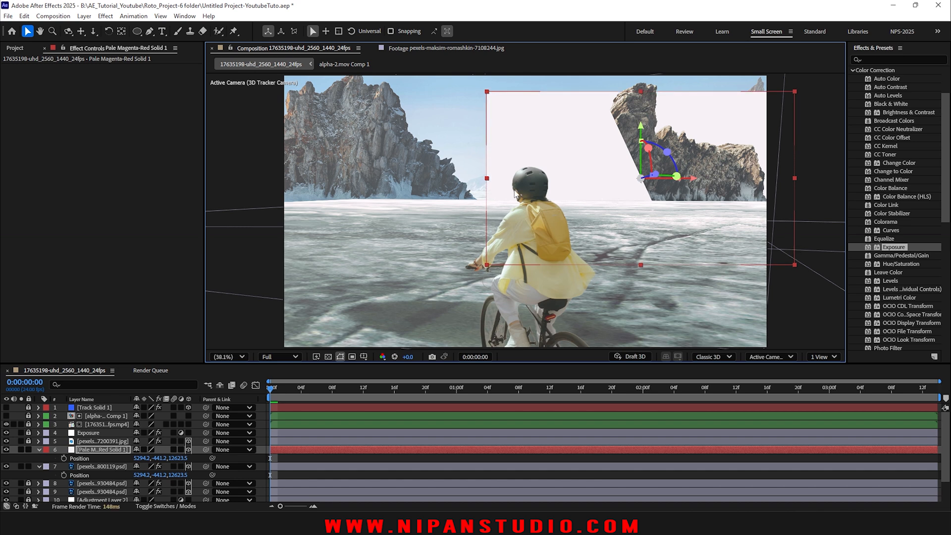
{"action": "key", "text": "a"}
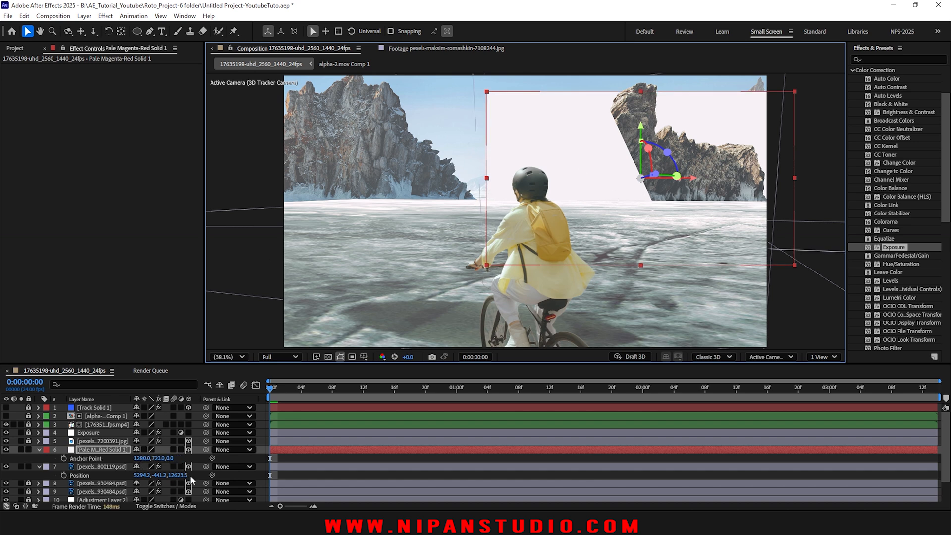
{"action": "left_click_drag", "start_coordinate": [169, 459], "coordinate": [349, 466]}
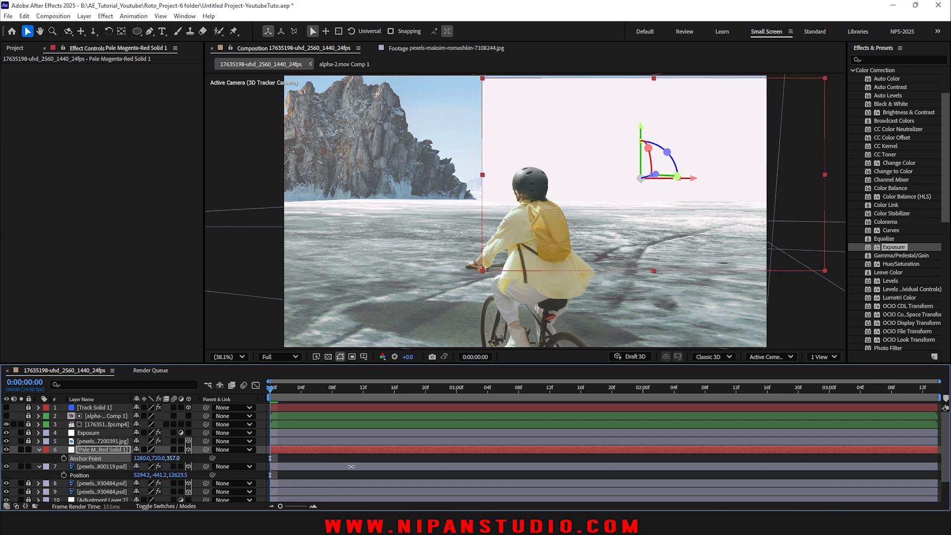
{"action": "key", "text": "ctrl+s"}
- Stretch the pale solid horizontally past the left edge of the frame, save the project, and scrub to check its coverage
{"action": "left_click_drag", "start_coordinate": [482, 175], "coordinate": [257, 174]}
{"action": "key", "text": "ctrl+s"}
{"action": "left_click_drag", "start_coordinate": [327, 390], "coordinate": [79, 384]}
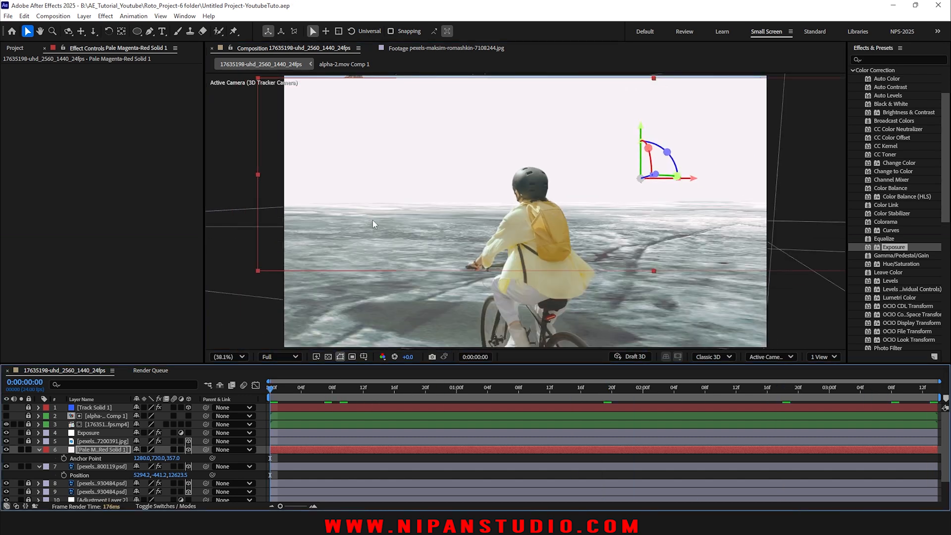
{"action": "left_click_drag", "start_coordinate": [297, 389], "coordinate": [257, 409]}
- Draw a wide rectangular mask on the pale solid, covering only the band from the cliff bases down over the ice
{"action": "left_click", "coordinate": [39, 466]}
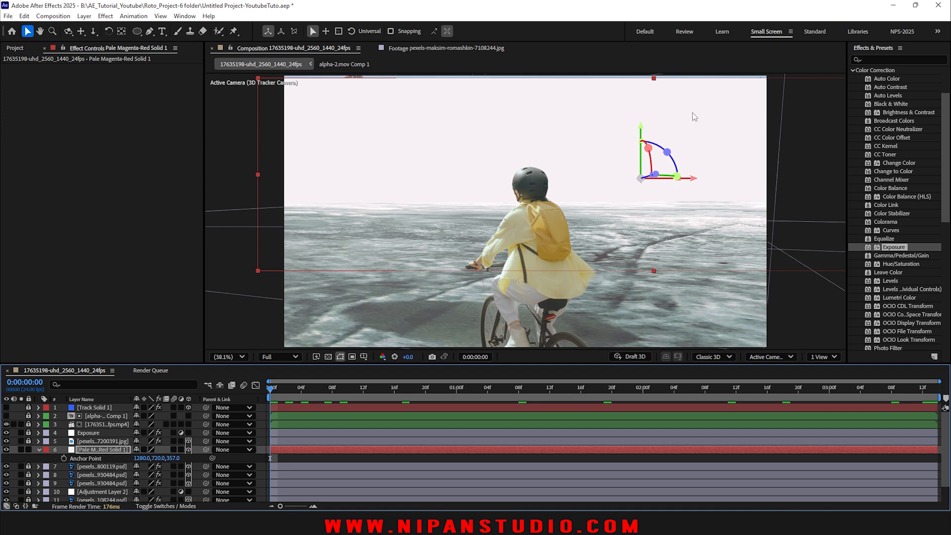
{"action": "left_click", "coordinate": [21, 466]}
{"action": "left_click", "coordinate": [21, 466]}
{"action": "left_click", "coordinate": [138, 32]}
{"action": "left_click", "coordinate": [173, 35]}
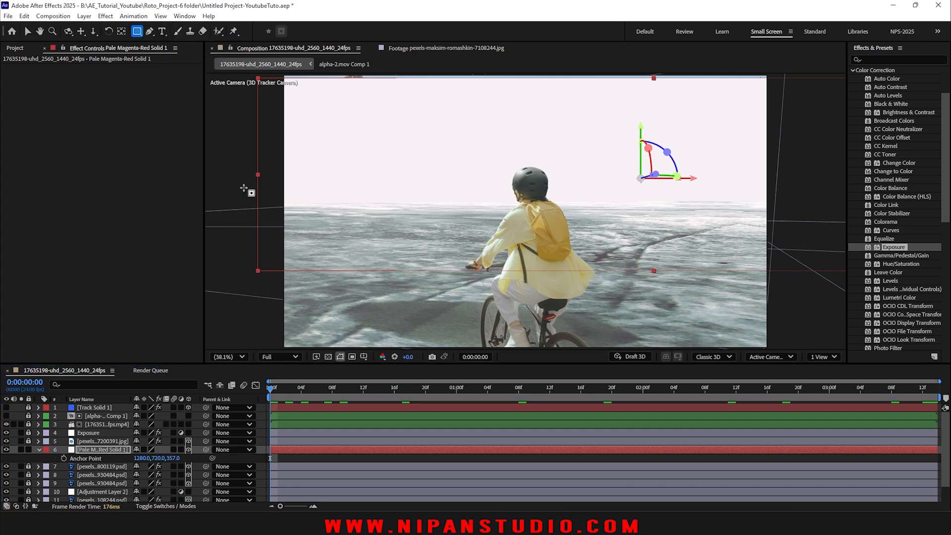
{"action": "left_click_drag", "start_coordinate": [239, 186], "coordinate": [832, 267]}
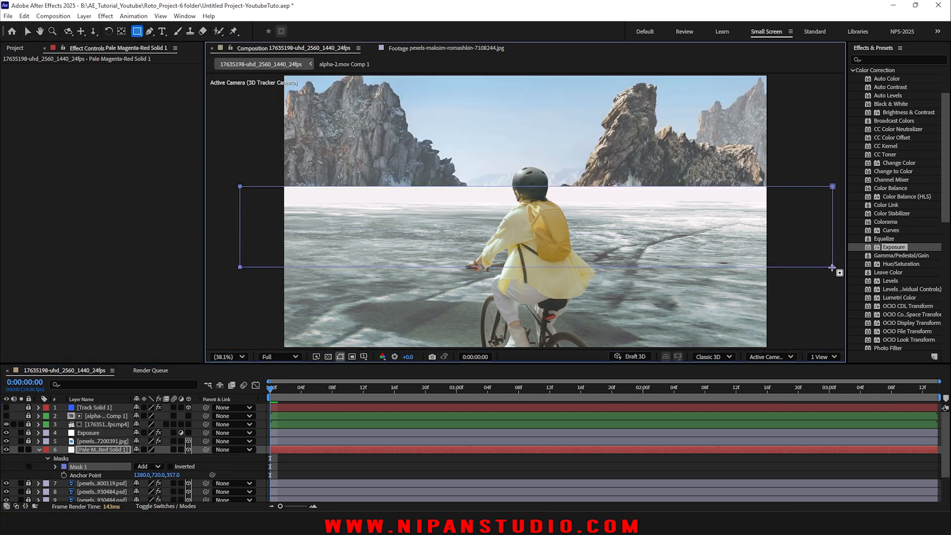
- Set the mask feather to 112 pixels and adjust the mask's two upper corners so the haze hugs the cliff bases
{"action": "key", "text": "v"}
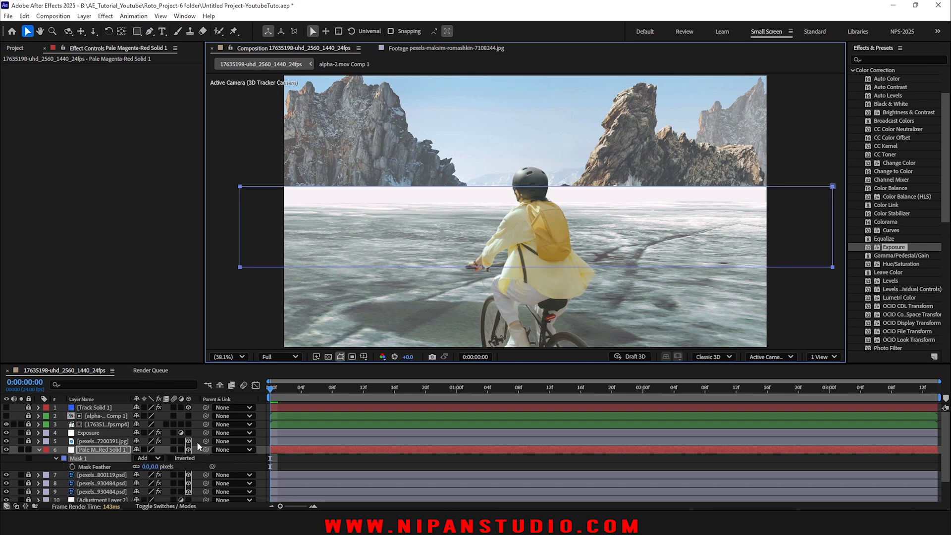
{"action": "key", "text": "f"}
{"action": "left_click_drag", "start_coordinate": [147, 466], "coordinate": [224, 466]}
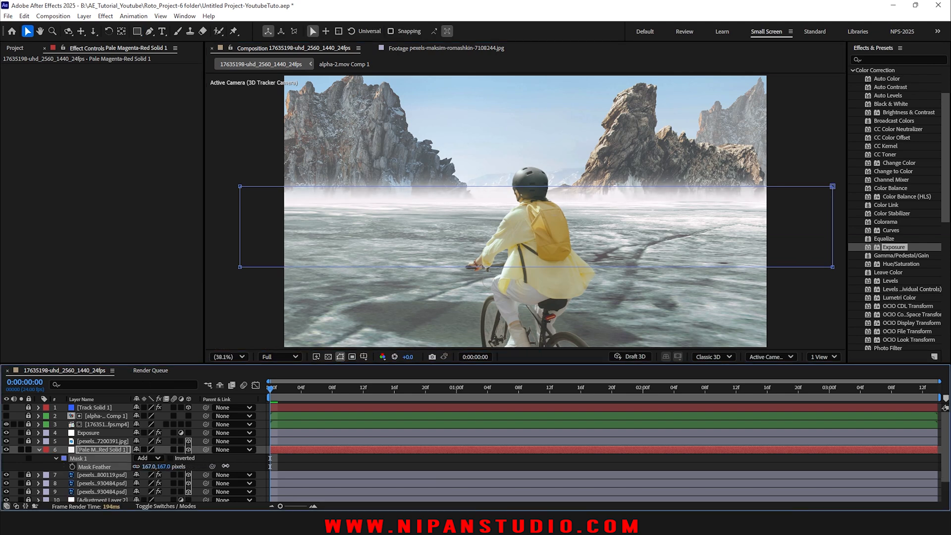
{"action": "left_click_drag", "start_coordinate": [833, 187], "coordinate": [832, 181]}
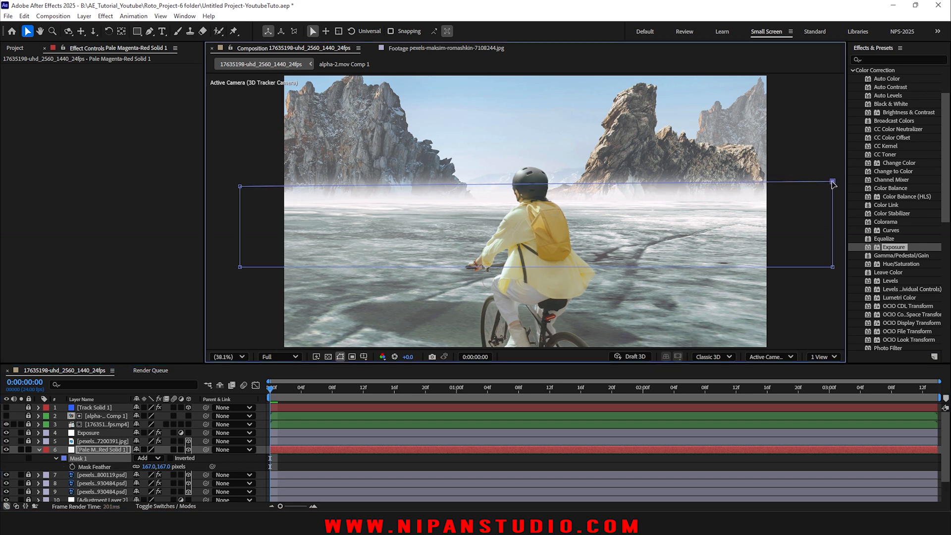
{"action": "mouse_move", "coordinate": [240, 187]}
{"action": "left_mouse_down"}
{"action": "mouse_move", "coordinate": [239, 176]}
{"action": "mouse_move", "coordinate": [239, 185]}
{"action": "left_mouse_up"}
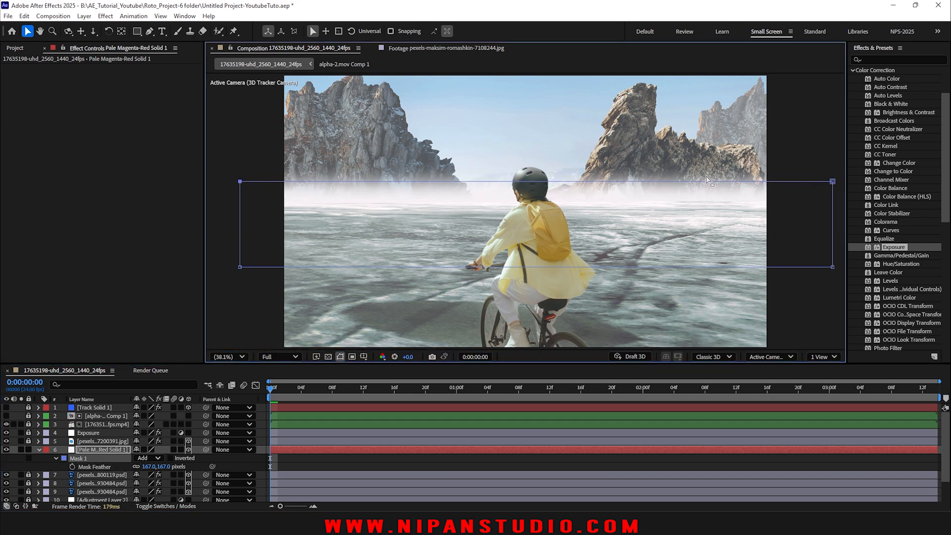
{"action": "left_click_drag", "start_coordinate": [146, 466], "coordinate": [119, 467]}
{"action": "left_click_drag", "start_coordinate": [240, 182], "coordinate": [240, 194]}
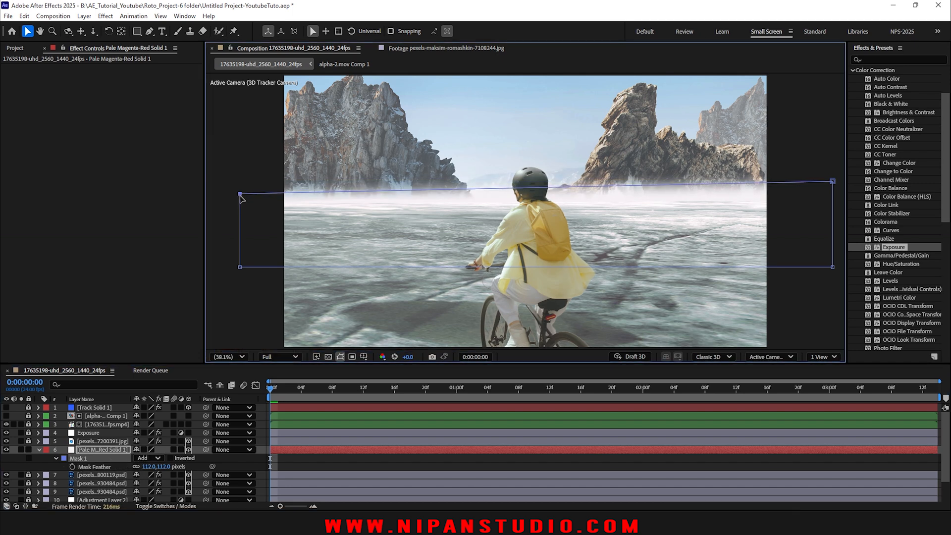
{"action": "left_click_drag", "start_coordinate": [833, 182], "coordinate": [833, 186]}
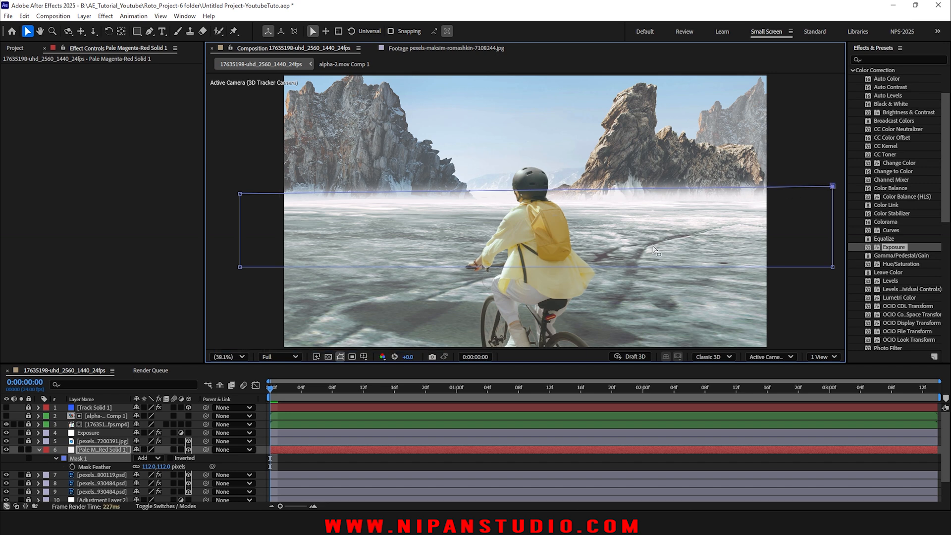
- Play and scrub through the shot to check the haze along the cliff bases, and save the project
{"action": "left_click", "coordinate": [359, 467]}
{"action": "key", "text": "space"}
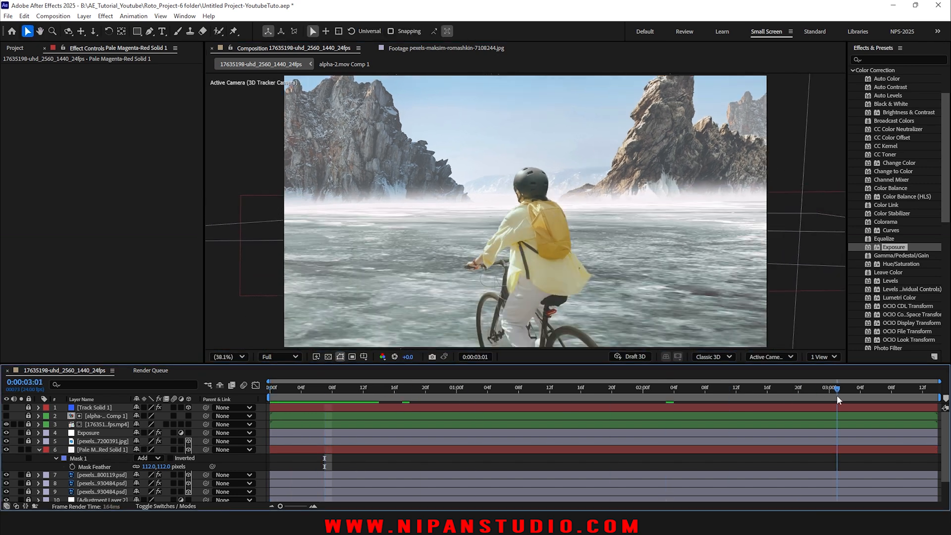
{"action": "left_click_drag", "start_coordinate": [930, 389], "coordinate": [68, 391]}
{"action": "key", "text": "ctrl+s"}
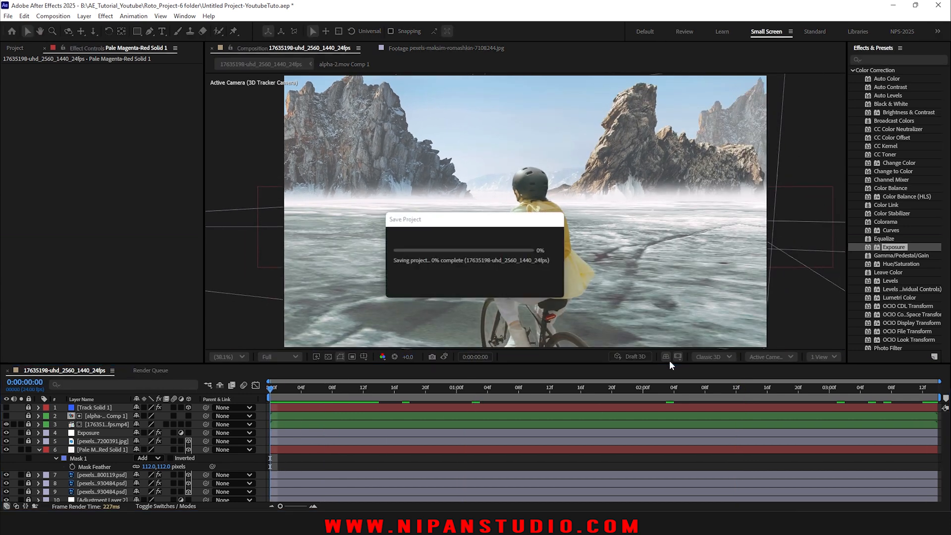
- Examine the haze at the base of the right cliffs up close near the shot's end, then return to the first frame
{"action": "key", "text": "space"}
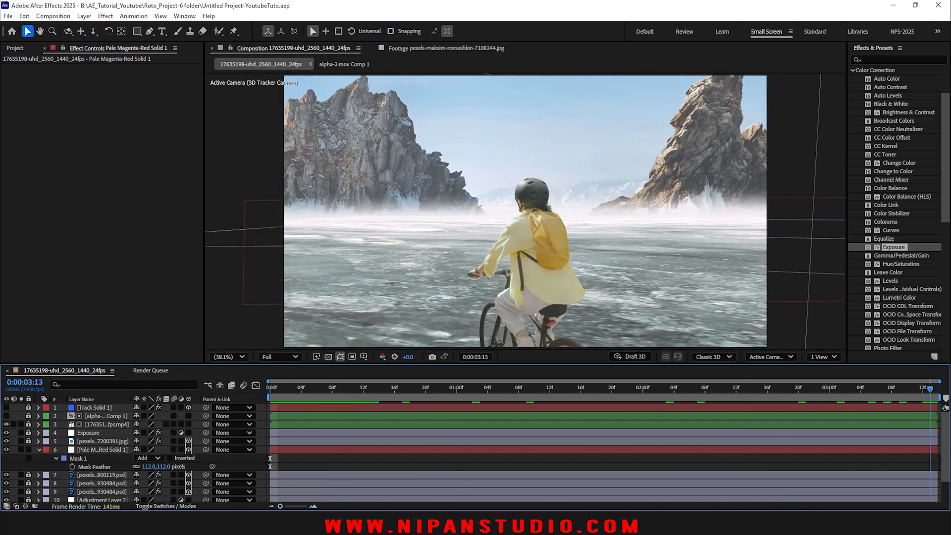
{"action": "key", "text": "h"}
{"action": "scroll", "coordinate": [293, 231], "scroll_direction": "up", "scroll_amount": 5}
{"action": "left_click_drag", "start_coordinate": [812, 230], "coordinate": [258, 272]}
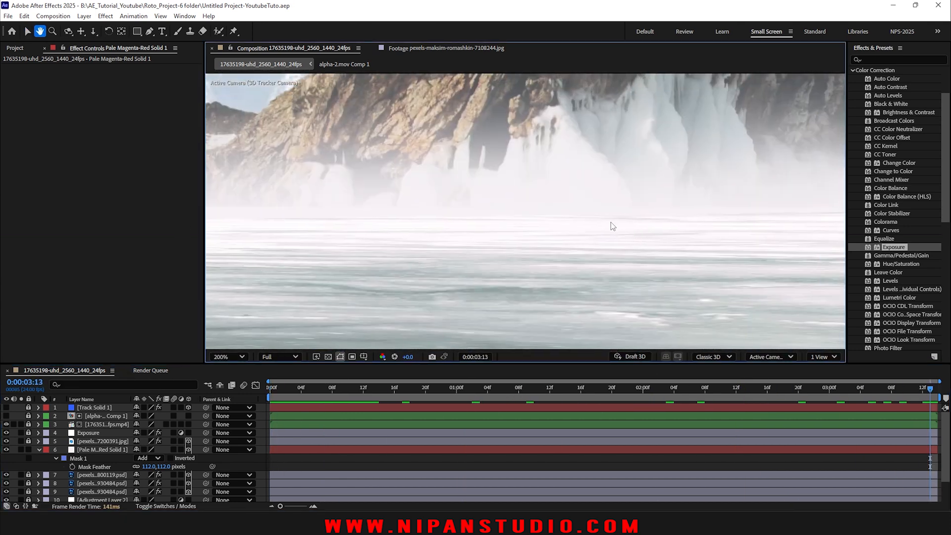
{"action": "key", "text": "v"}
{"action": "key", "text": "shift+slash"}
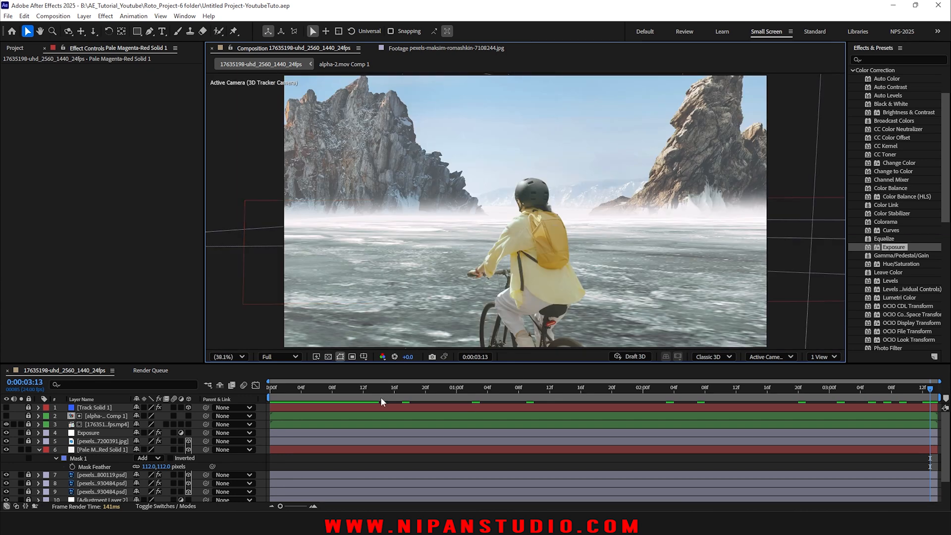
{"action": "left_click_drag", "start_coordinate": [300, 388], "coordinate": [162, 376]}
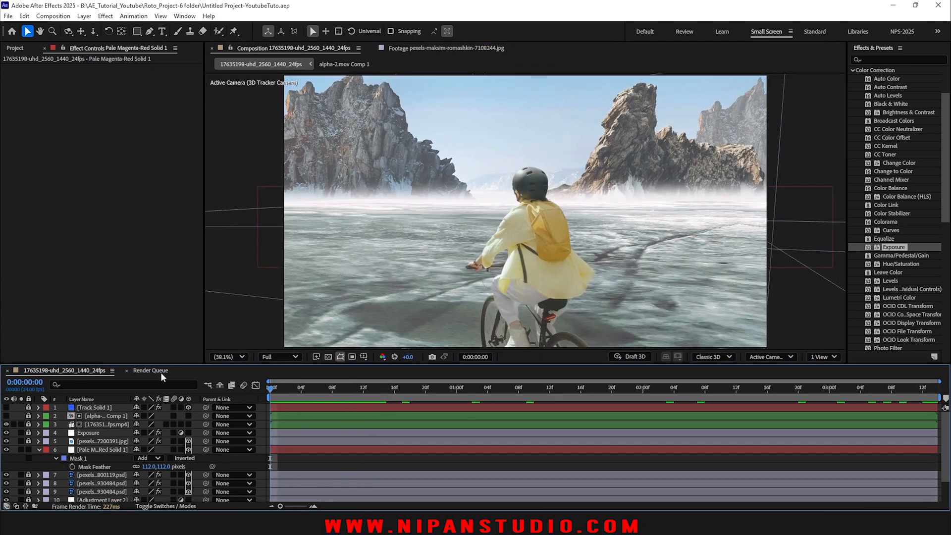
{"action": "left_click", "coordinate": [39, 449]}
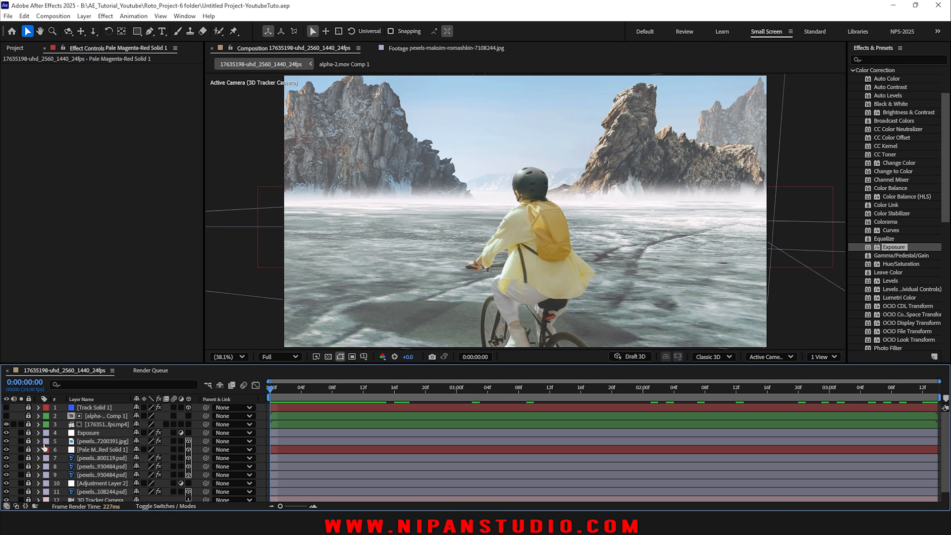
- Look through the fog stills among the project files and preview 10.webp at full size
{"action": "left_click", "coordinate": [15, 48]}
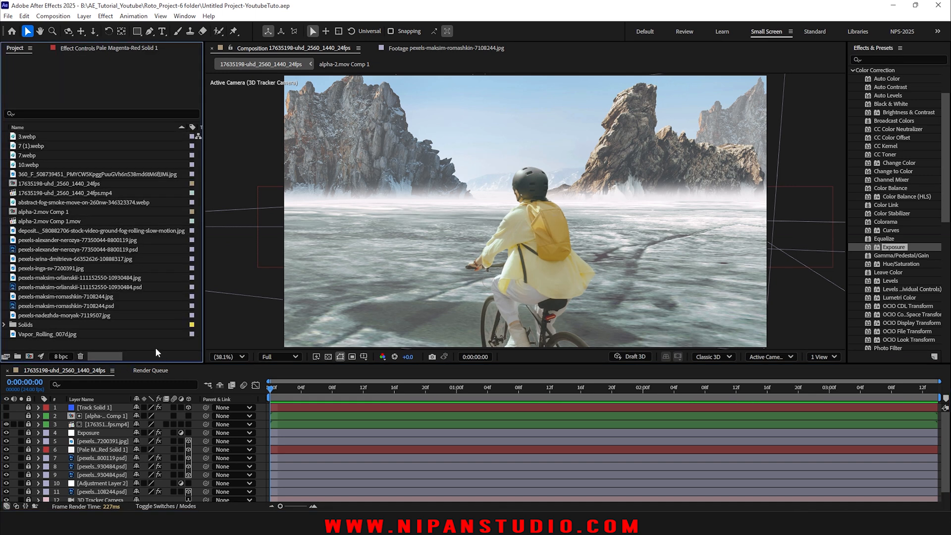
{"action": "left_click", "coordinate": [27, 145]}
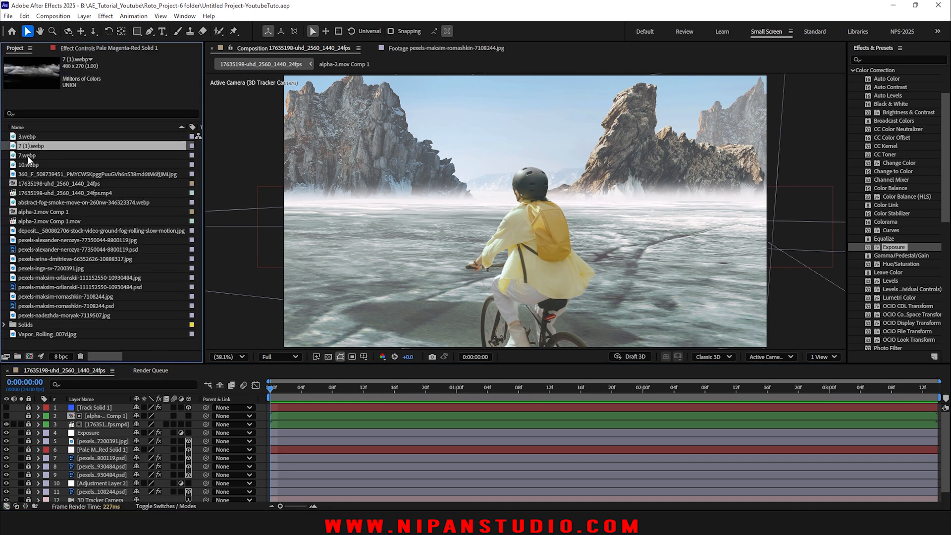
{"action": "left_click", "coordinate": [28, 155]}
{"action": "left_click", "coordinate": [30, 164]}
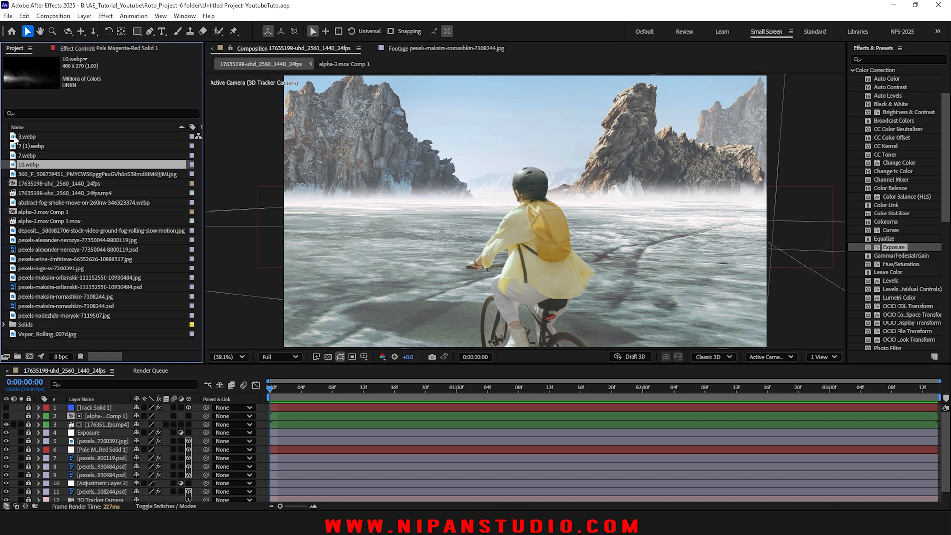
{"action": "left_click", "coordinate": [15, 137]}
{"action": "double_click", "coordinate": [16, 165]}
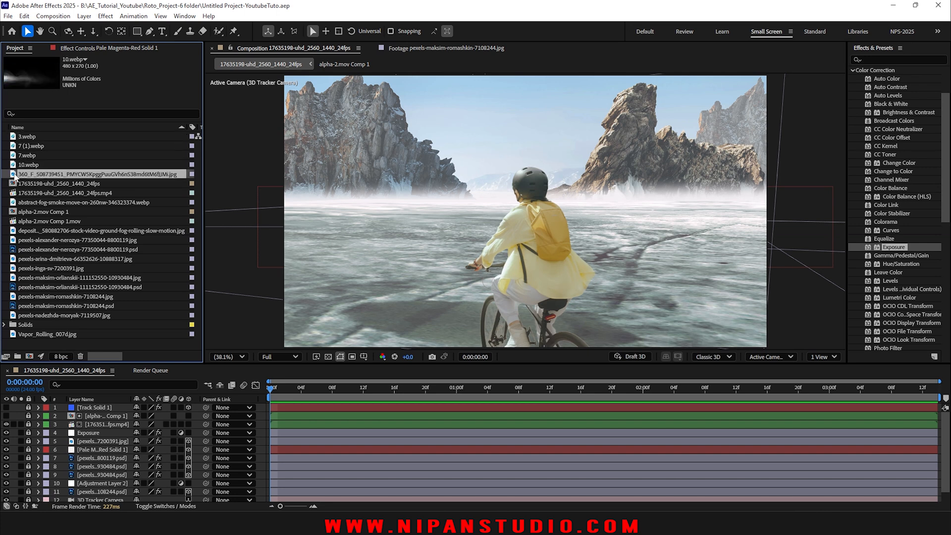
{"action": "scroll", "coordinate": [527, 223], "scroll_direction": "up", "scroll_amount": 3}
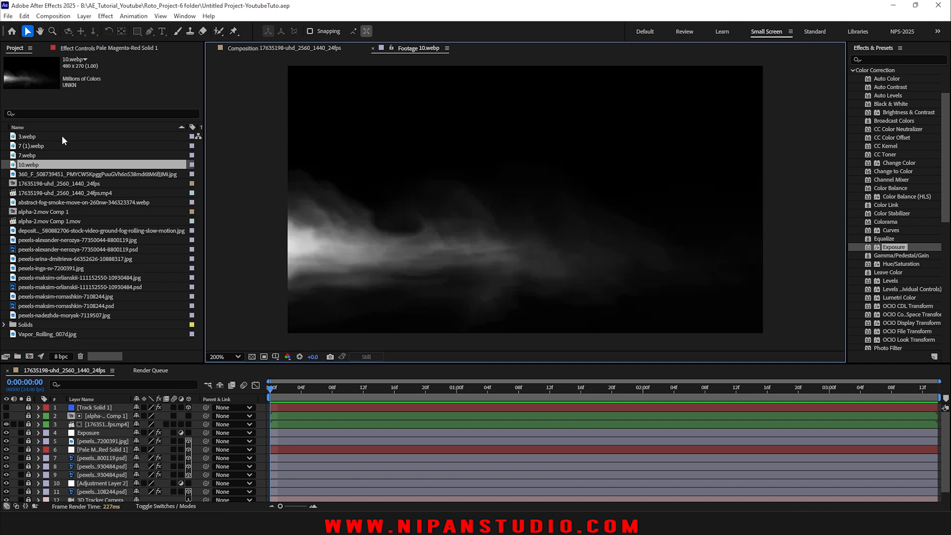
- Compare the remaining fog stills, preview the ground-fog-rolling-slow-motion image at full size, and return to the composition
{"action": "left_click", "coordinate": [16, 174]}
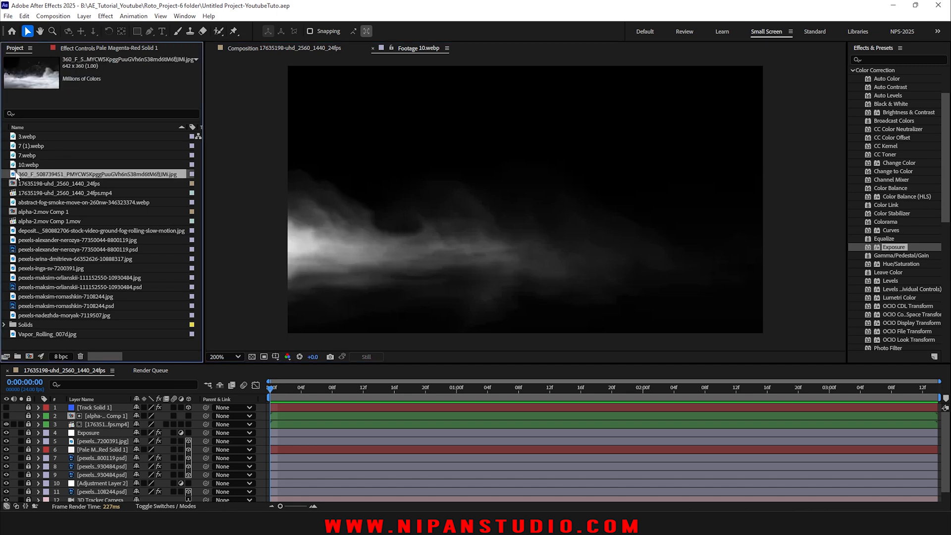
{"action": "left_click", "coordinate": [16, 155]}
{"action": "left_click", "coordinate": [16, 147]}
{"action": "left_click", "coordinate": [17, 139]}
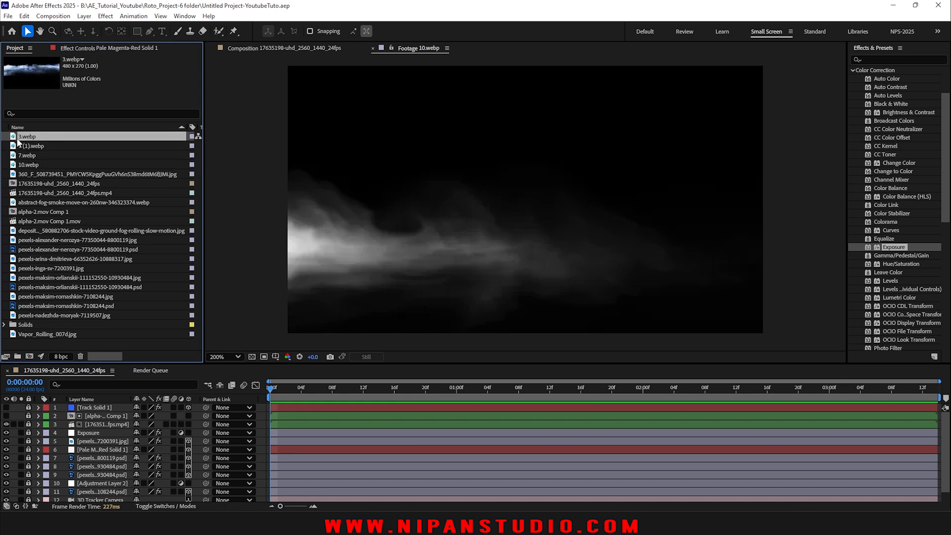
{"action": "left_click", "coordinate": [20, 231]}
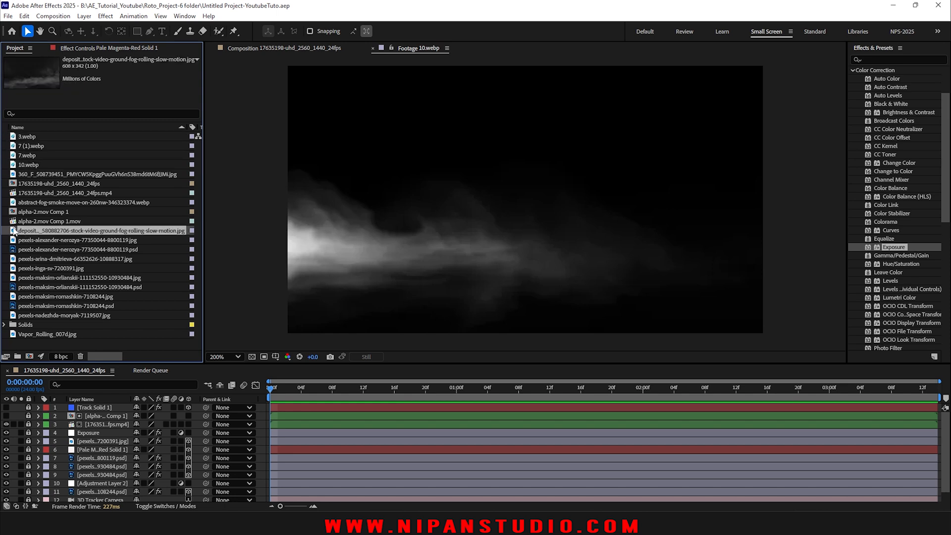
{"action": "double_click", "coordinate": [14, 231]}
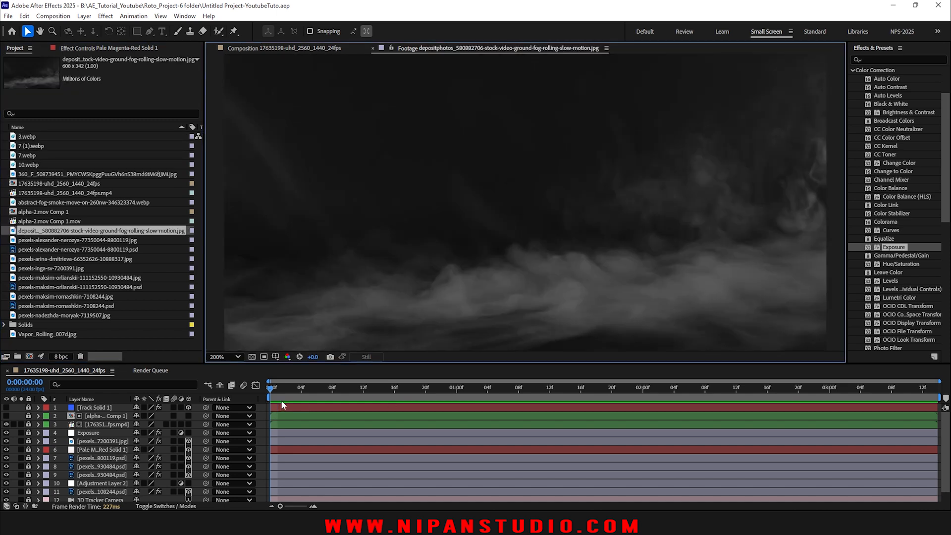
{"action": "left_click", "coordinate": [281, 404]}
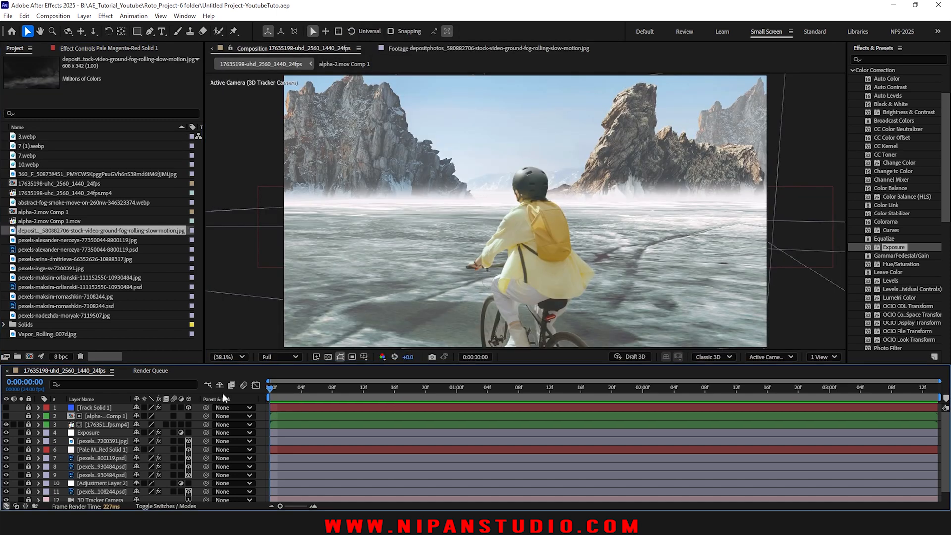
- Unlock the Pale Magenta-Red Solid 1 haze layer and duplicate it
{"action": "left_click", "coordinate": [20, 449]}
{"action": "left_click", "coordinate": [21, 449]}
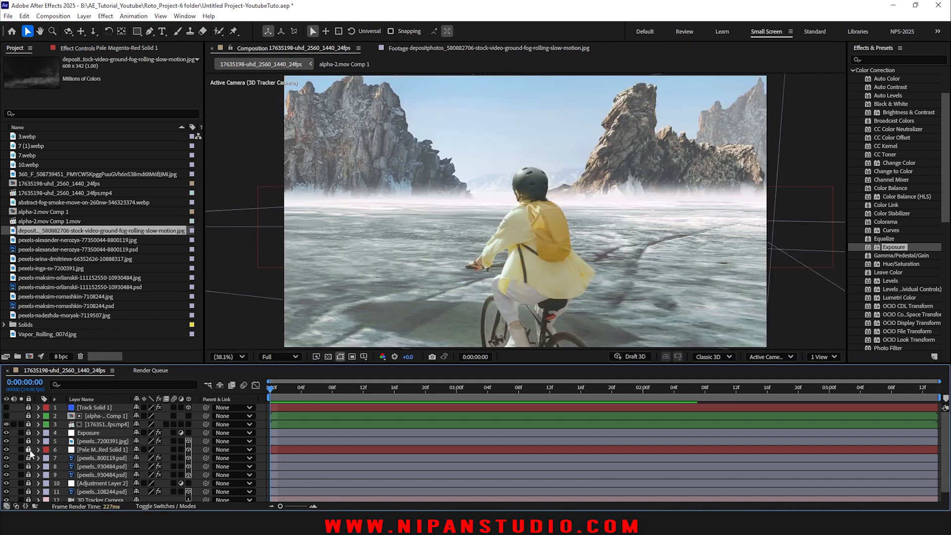
{"action": "left_click", "coordinate": [92, 450]}
{"action": "key", "text": "ctrl+d"}
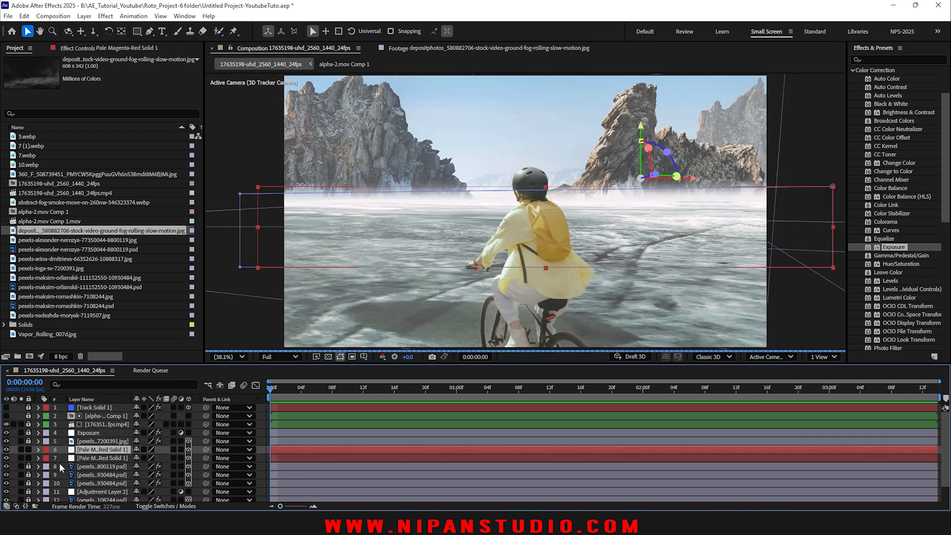
- Delete the mask from the upper haze copy and replace its source with the ground-fog-rolling-slow-motion image
{"action": "left_click", "coordinate": [38, 449]}
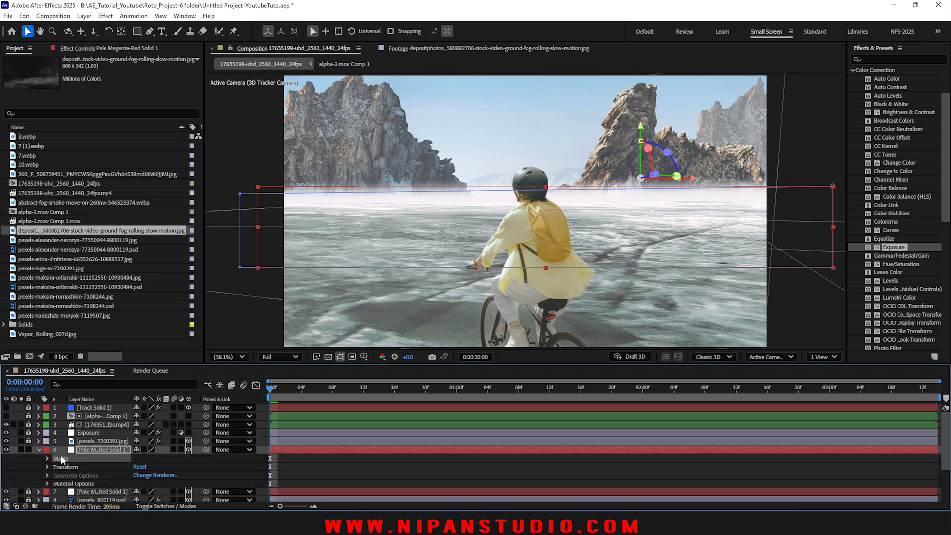
{"action": "key", "text": "Delete"}
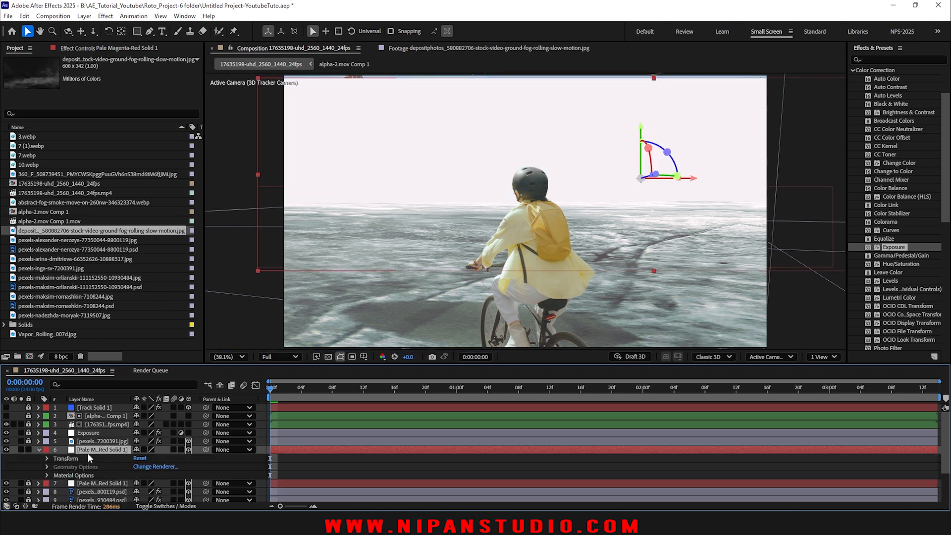
{"action": "left_click_drag", "start_coordinate": [37, 233], "coordinate": [99, 450]}
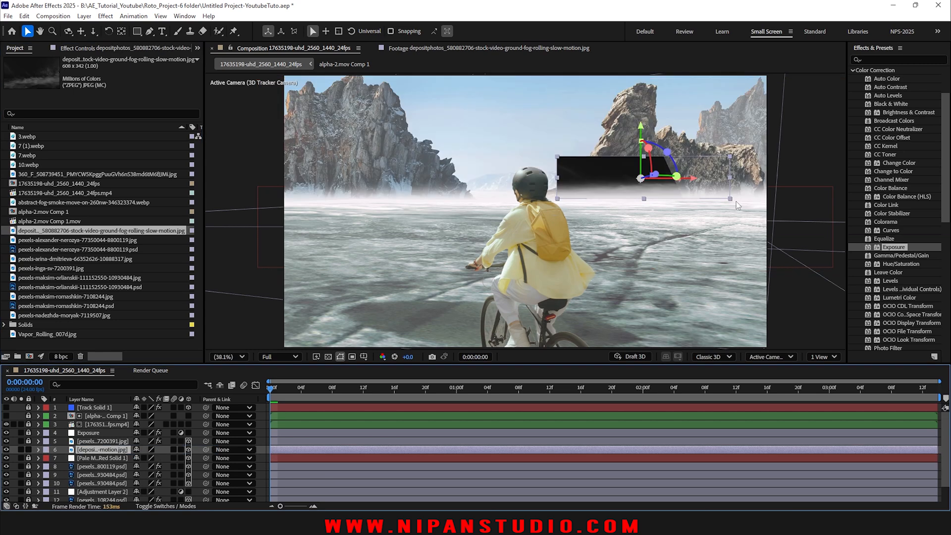
- Enlarge the fog image layer and reposition it in depth and height over the base of the right cliffs
{"action": "mouse_move", "coordinate": [730, 198]}
{"action": "left_mouse_down"}
{"action": "mouse_move", "coordinate": [763, 224]}
{"action": "mouse_move", "coordinate": [738, 207]}
{"action": "left_mouse_up"}
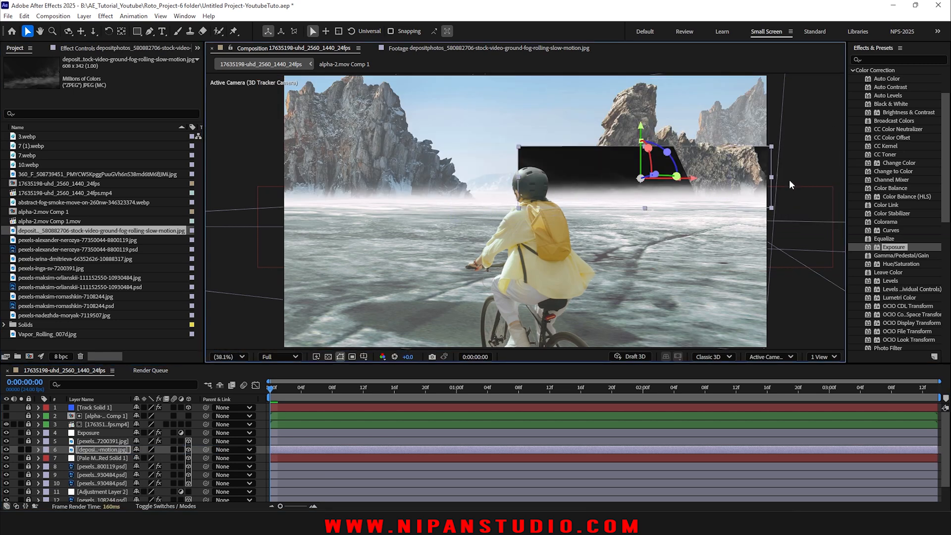
{"action": "left_click_drag", "start_coordinate": [772, 177], "coordinate": [742, 177]}
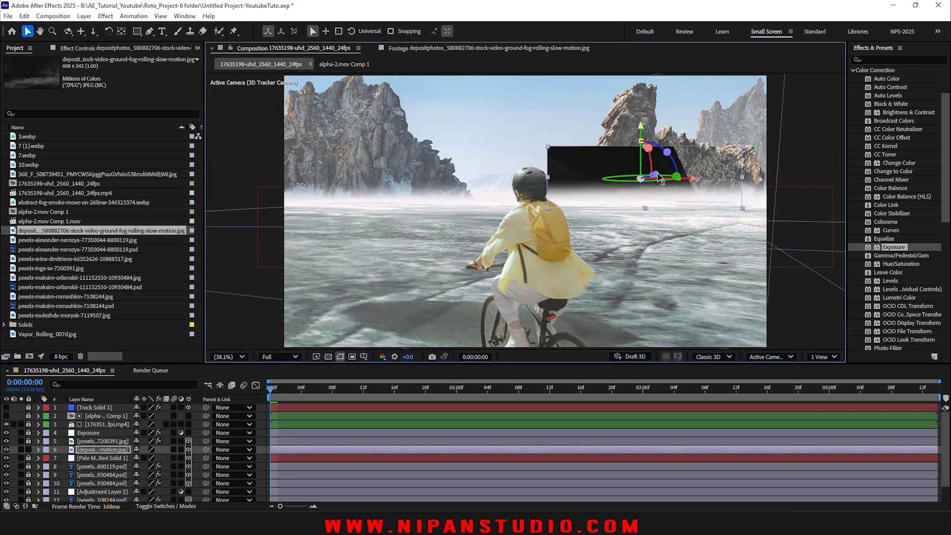
{"action": "left_click_drag", "start_coordinate": [657, 175], "coordinate": [659, 228]}
{"action": "left_click_drag", "start_coordinate": [654, 129], "coordinate": [656, 117]}
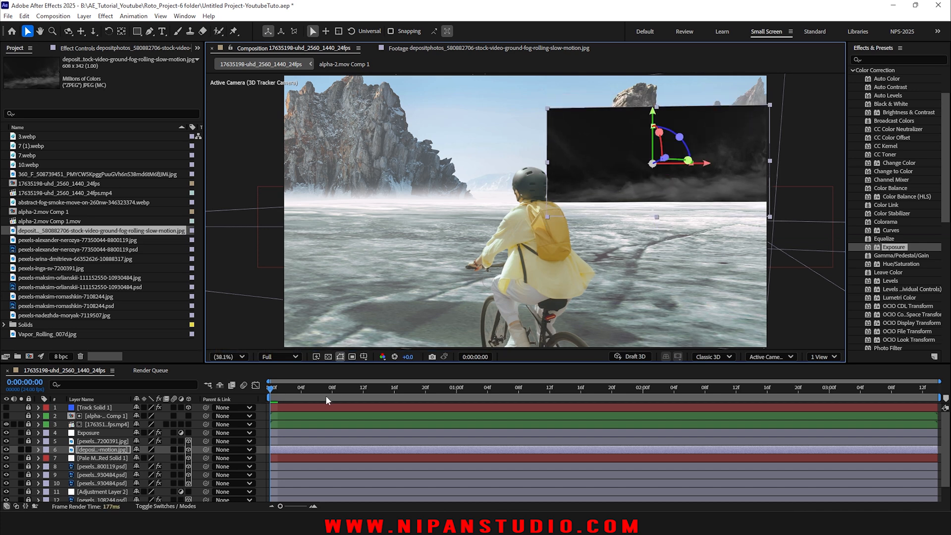
{"action": "left_click_drag", "start_coordinate": [326, 395], "coordinate": [192, 388]}
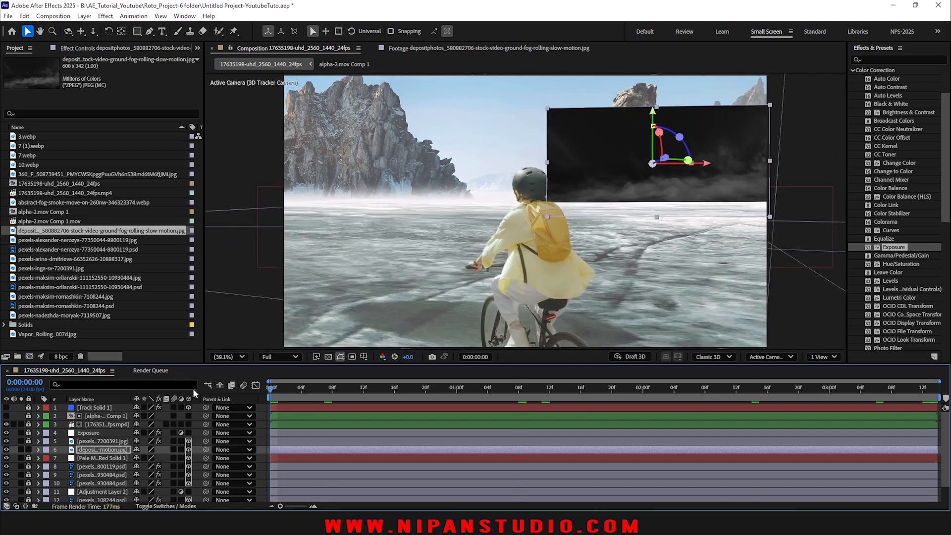
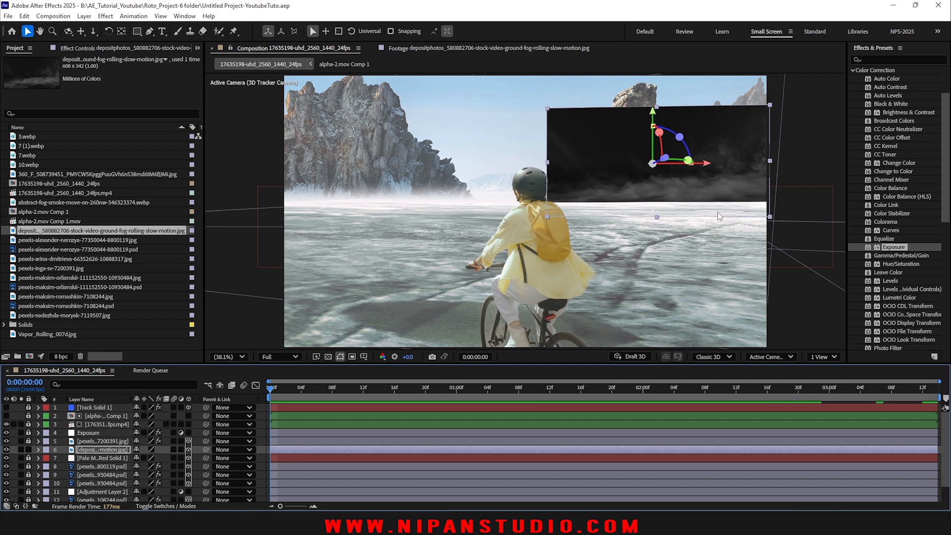
- Apply the Set Matte effect to the ground fog image layer
{"action": "scroll", "coordinate": [910, 176], "scroll_direction": "up", "scroll_amount": 3}
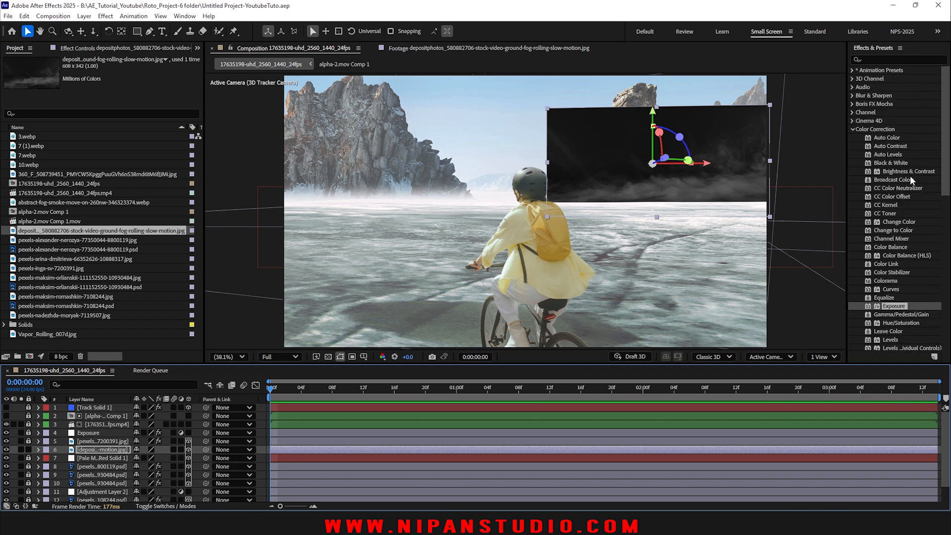
{"action": "left_click", "coordinate": [855, 112]}
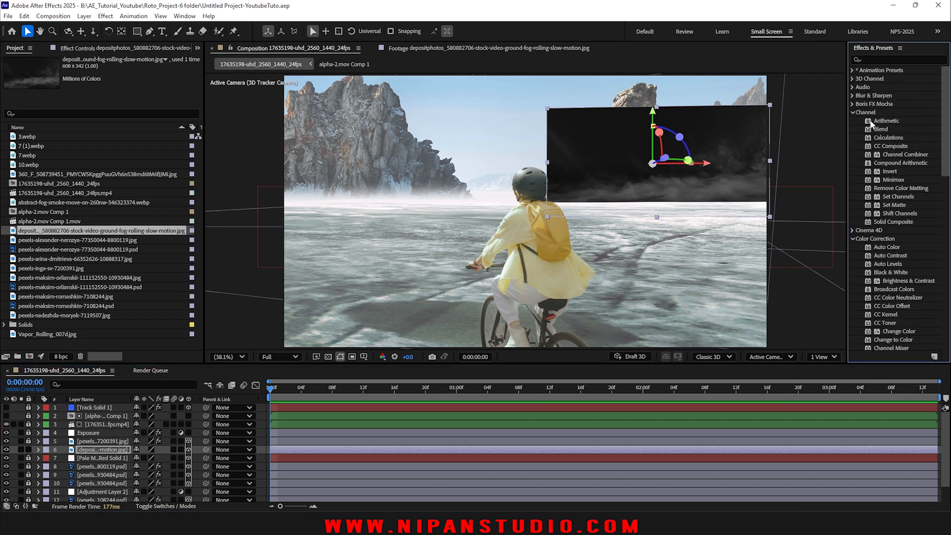
{"action": "left_click", "coordinate": [893, 204]}
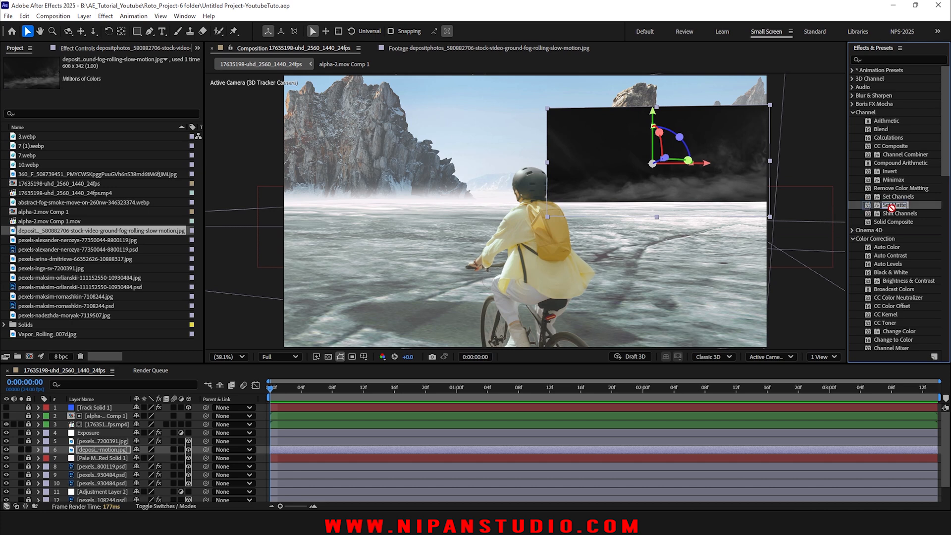
{"action": "left_click_drag", "start_coordinate": [891, 207], "coordinate": [322, 450]}
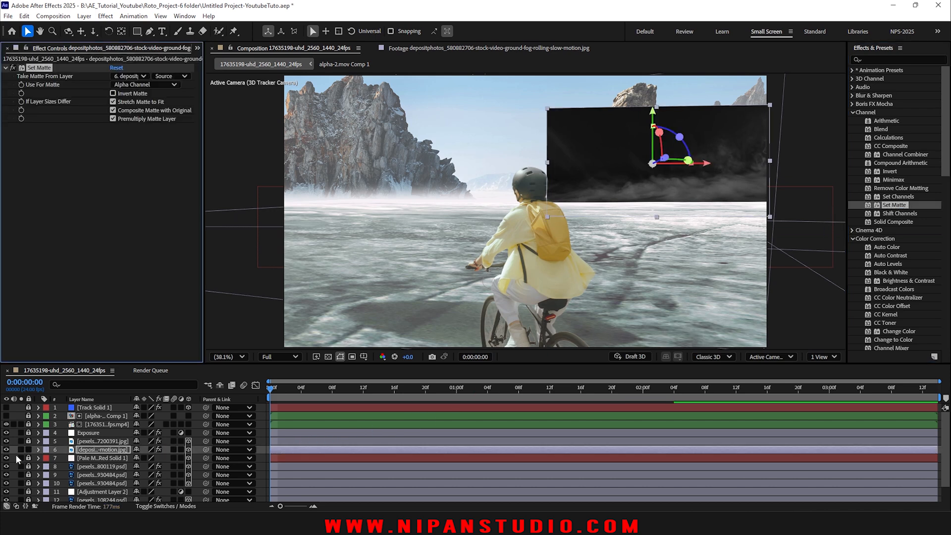
- Solo the fog layer, set the matte to use Luminance, and check its transparency against the grid
{"action": "left_click", "coordinate": [108, 86]}
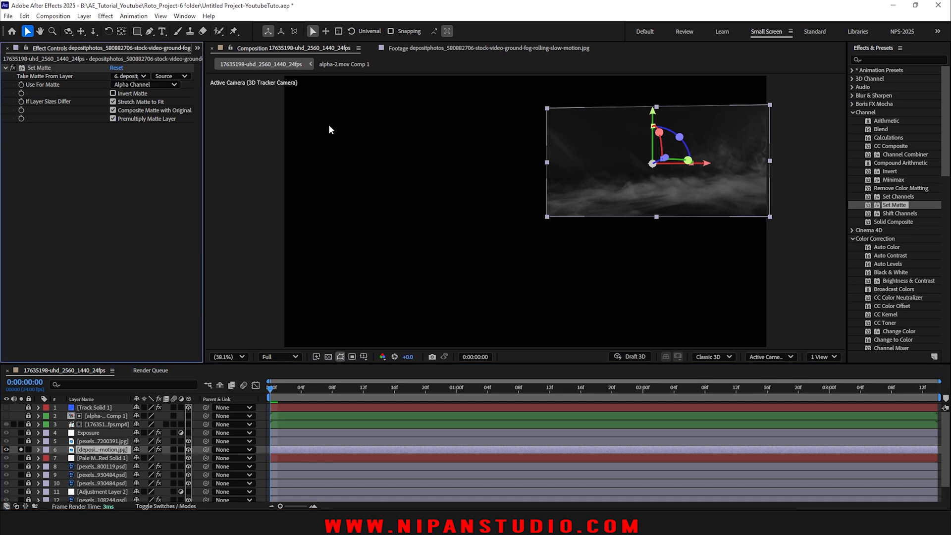
{"action": "left_click", "coordinate": [141, 85]}
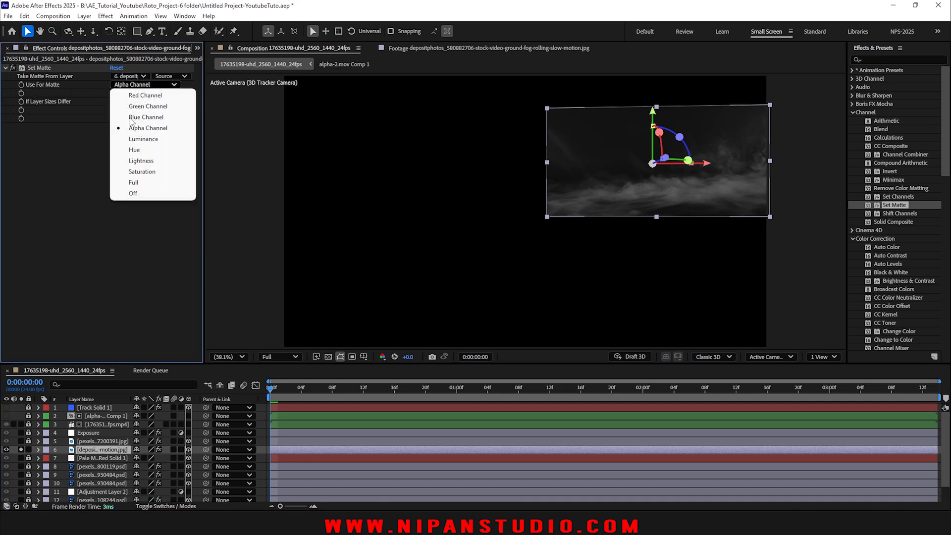
{"action": "left_click", "coordinate": [141, 139]}
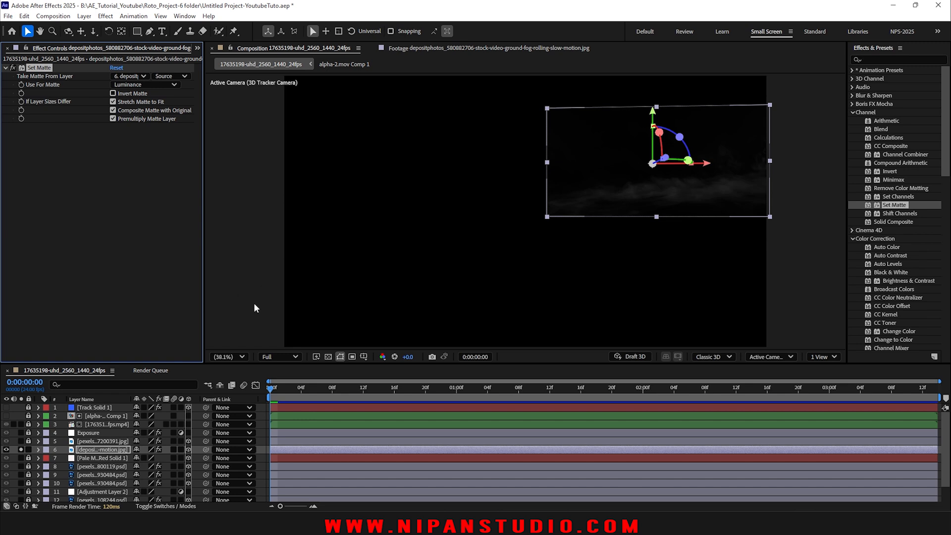
{"action": "left_click", "coordinate": [327, 357]}
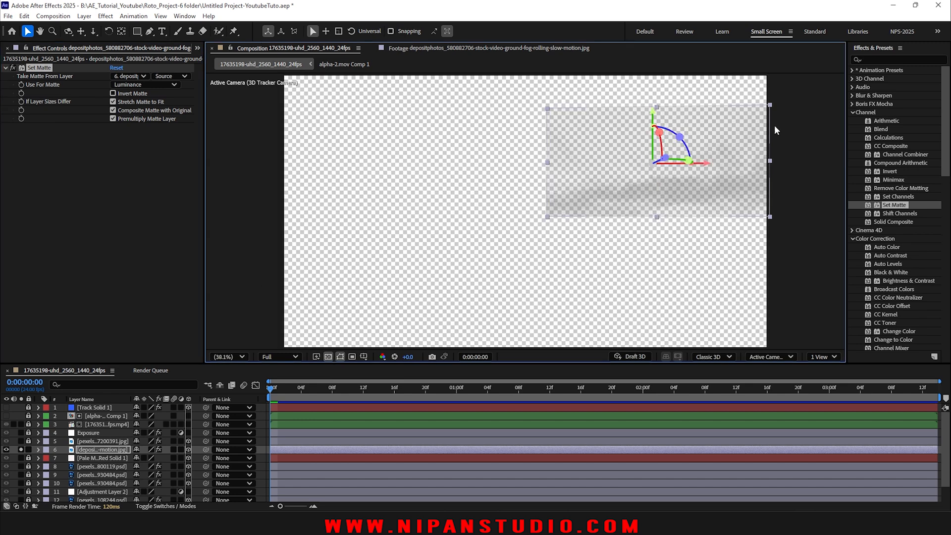
{"action": "left_click", "coordinate": [327, 357]}
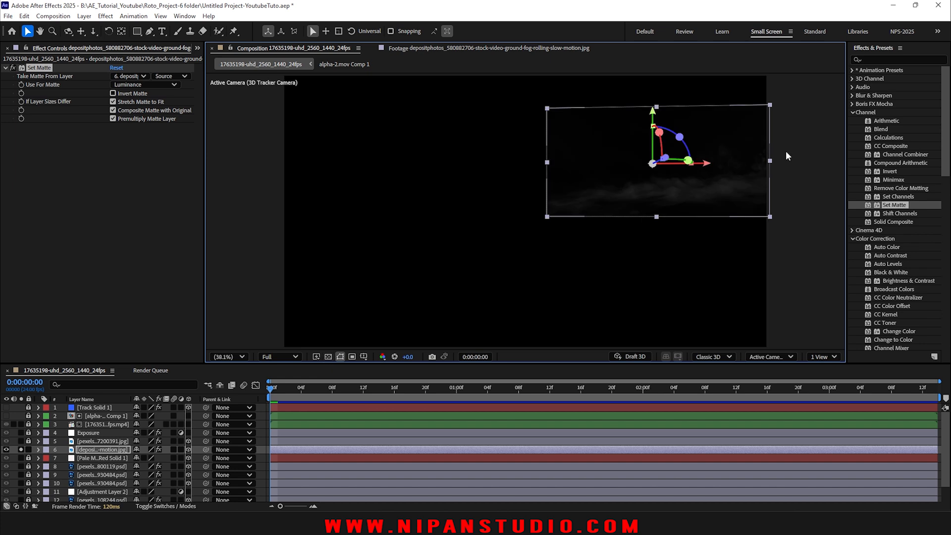
- Unsolo the fog layer and scrub the shot to check it against the cliffs, returning to the first frame
{"action": "left_click", "coordinate": [852, 113]}
{"action": "scroll", "coordinate": [879, 123], "scroll_direction": "down", "scroll_amount": 3}
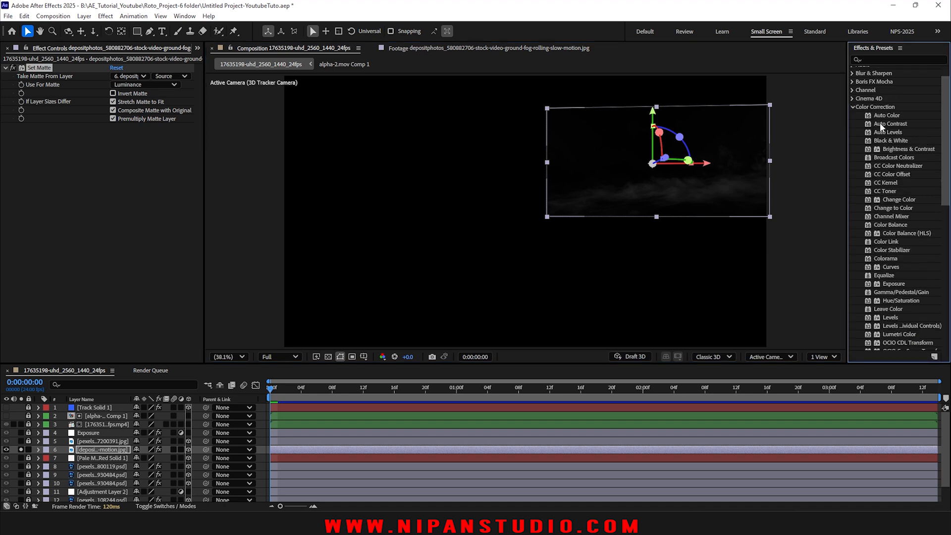
{"action": "left_click", "coordinate": [21, 449]}
{"action": "left_click_drag", "start_coordinate": [364, 391], "coordinate": [590, 401]}
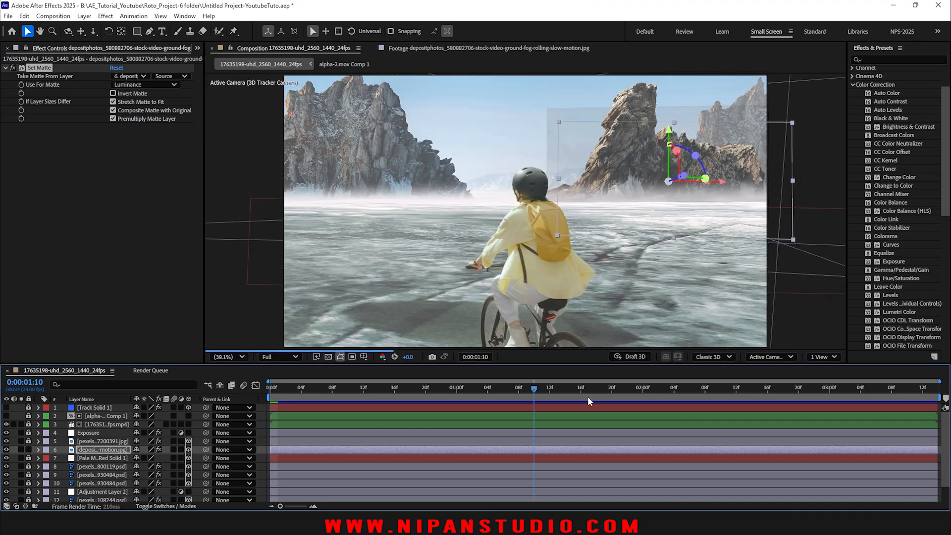
{"action": "key", "text": "Home"}
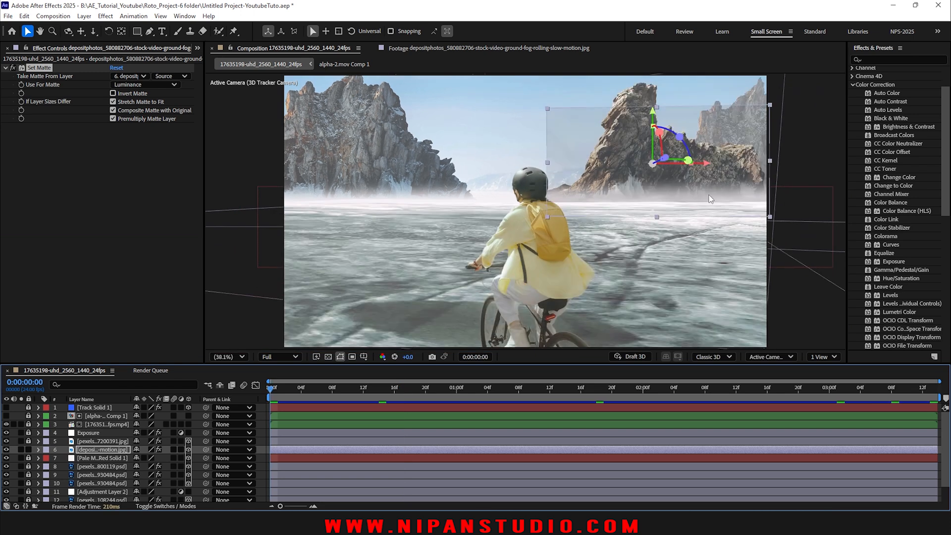
- Apply the Curves effect to the fog layer and set its channel to Alpha
{"action": "left_click_drag", "start_coordinate": [890, 244], "coordinate": [293, 451]}
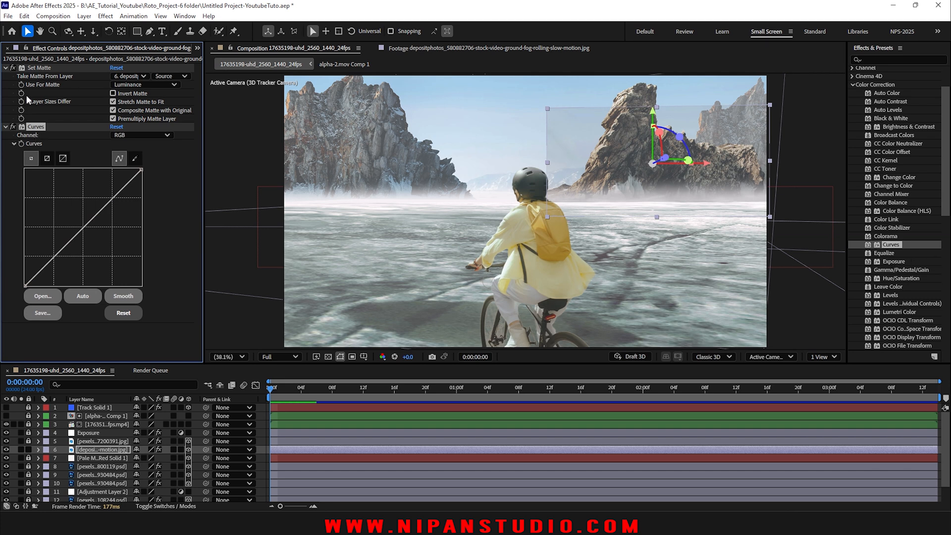
{"action": "left_click", "coordinate": [5, 68]}
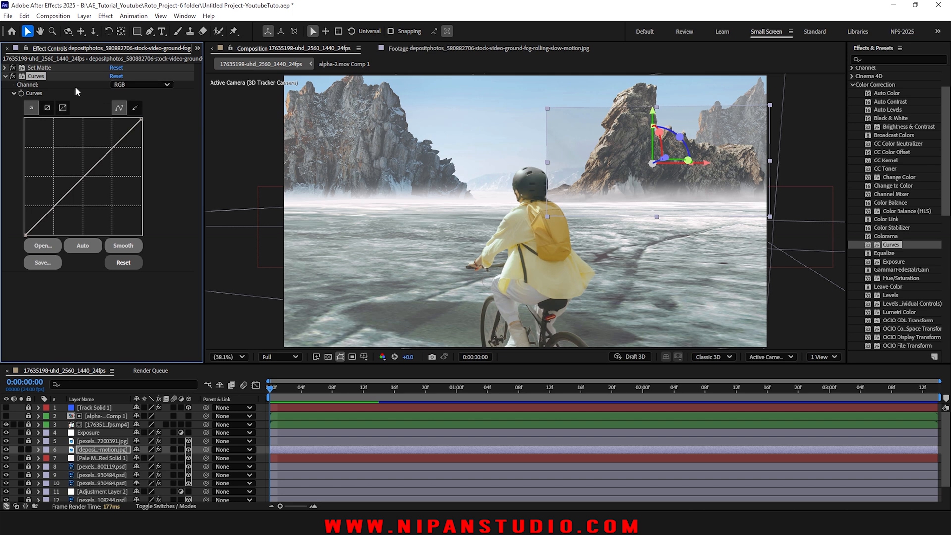
{"action": "left_click", "coordinate": [119, 85]}
{"action": "left_click", "coordinate": [137, 140]}
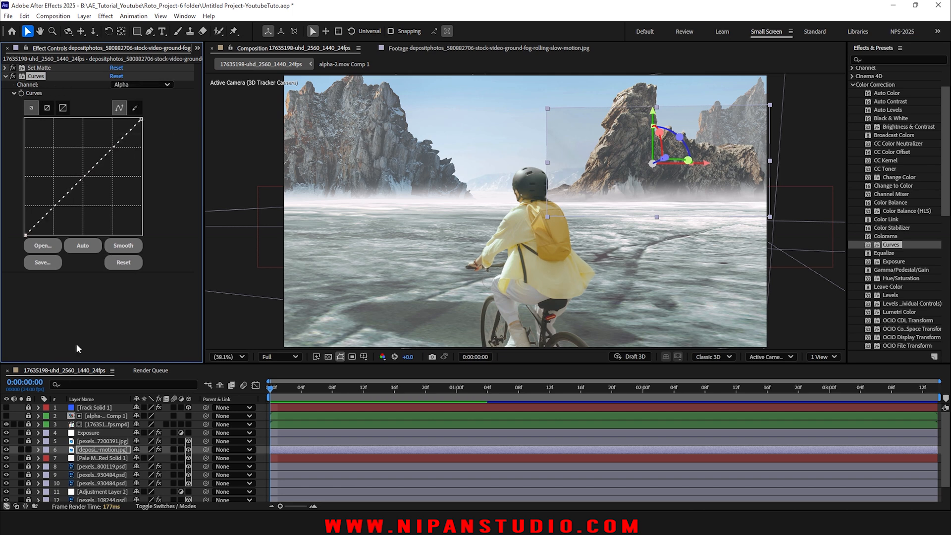
- Steepen the fog layer's alpha curve by pulling its upper part to full value and shifting the black point inward
{"action": "left_click", "coordinate": [112, 142]}
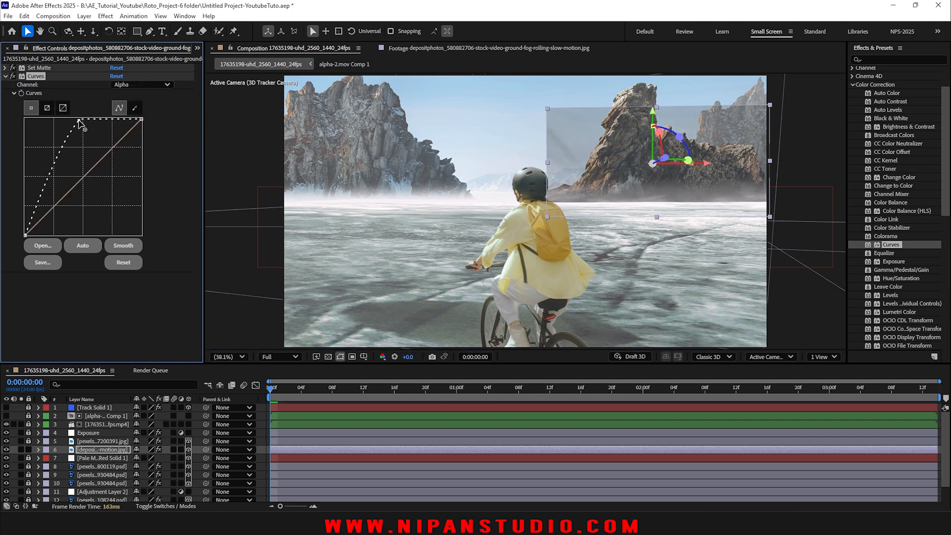
{"action": "left_click_drag", "start_coordinate": [118, 148], "coordinate": [81, 114]}
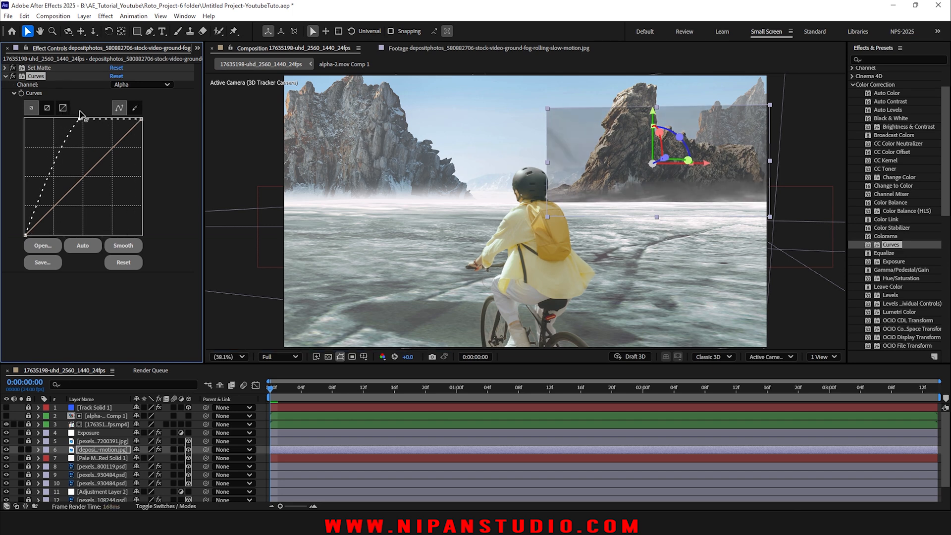
{"action": "mouse_move", "coordinate": [24, 232]}
{"action": "left_mouse_down"}
{"action": "mouse_move", "coordinate": [40, 242]}
{"action": "mouse_move", "coordinate": [30, 237]}
{"action": "left_mouse_up"}
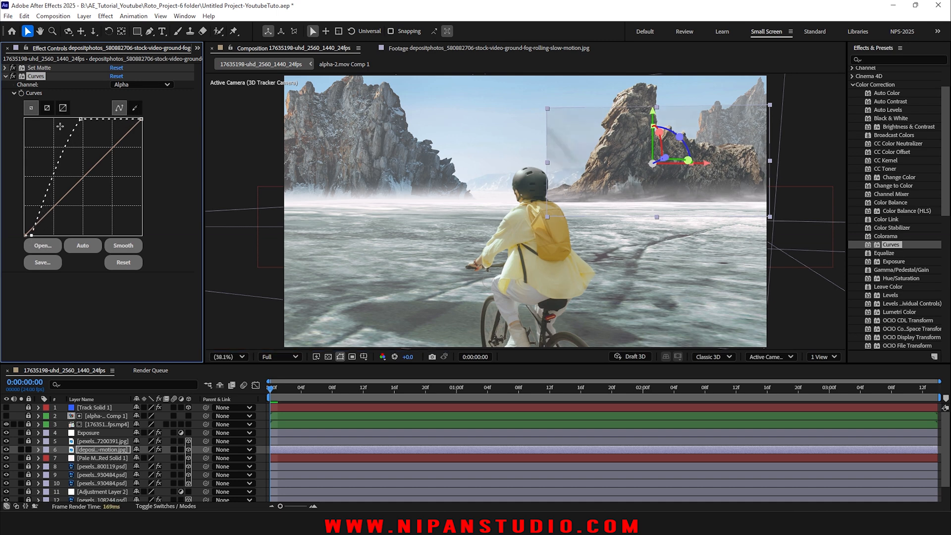
{"action": "mouse_move", "coordinate": [82, 120]}
{"action": "left_mouse_down"}
{"action": "mouse_move", "coordinate": [64, 120]}
{"action": "mouse_move", "coordinate": [72, 120]}
{"action": "left_mouse_up"}
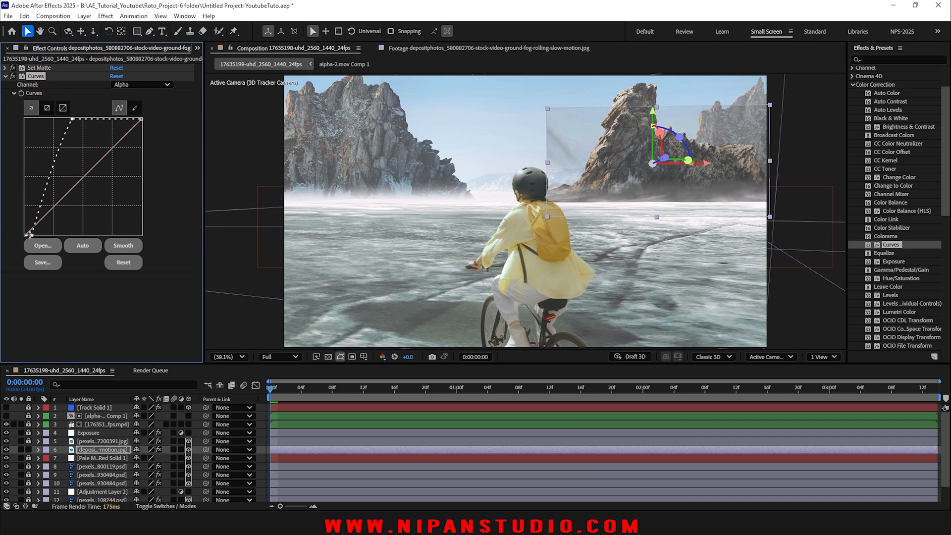
{"action": "left_click_drag", "start_coordinate": [30, 234], "coordinate": [36, 242]}
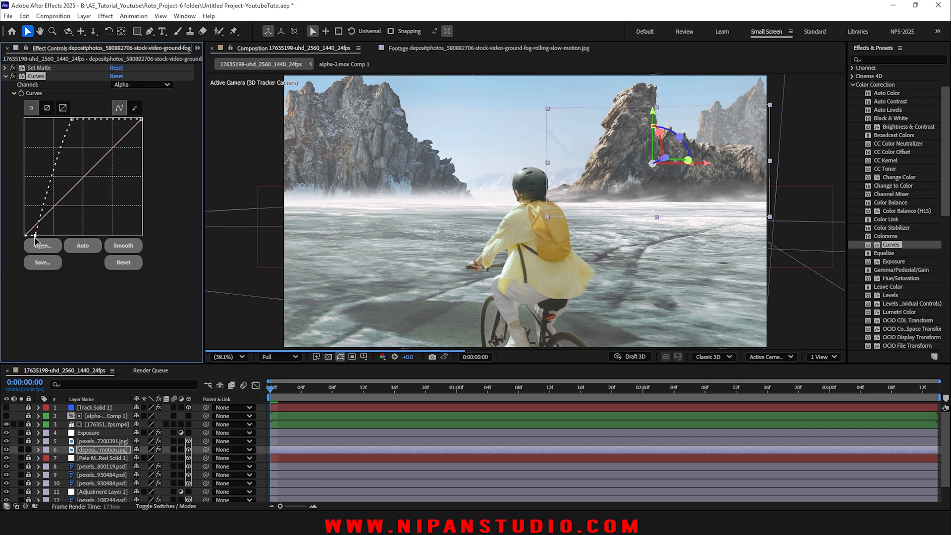
- Enlarge the fog layer slightly and raise it against the right-hand cliff, saving the project
{"action": "left_click_drag", "start_coordinate": [770, 164], "coordinate": [789, 157]}
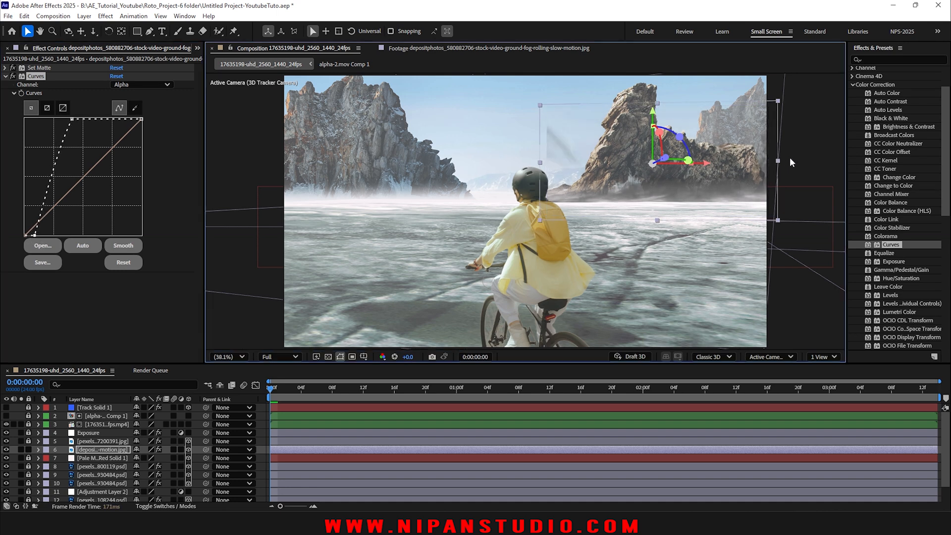
{"action": "left_click_drag", "start_coordinate": [656, 116], "coordinate": [656, 100]}
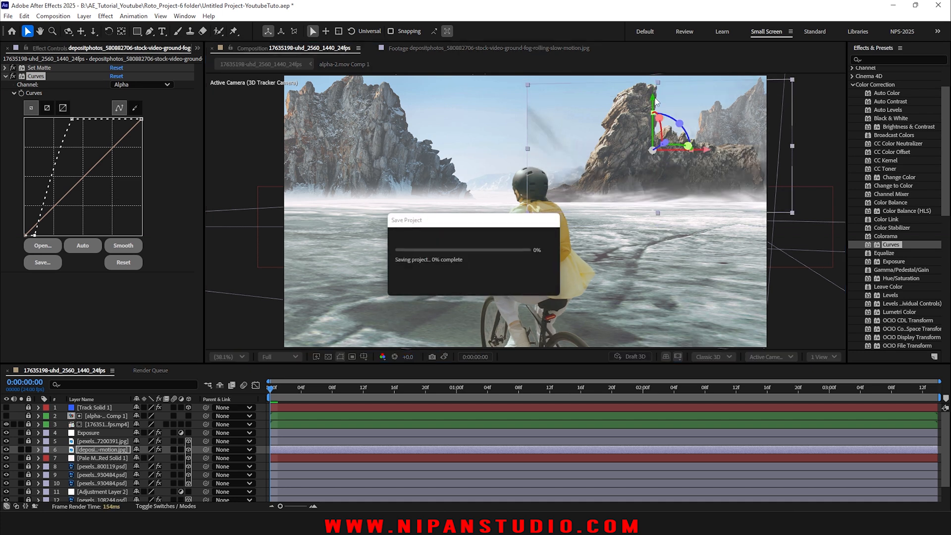
- Apply the Tritone effect to the ground fog layer
{"action": "scroll", "coordinate": [897, 172], "scroll_direction": "down", "scroll_amount": 3}
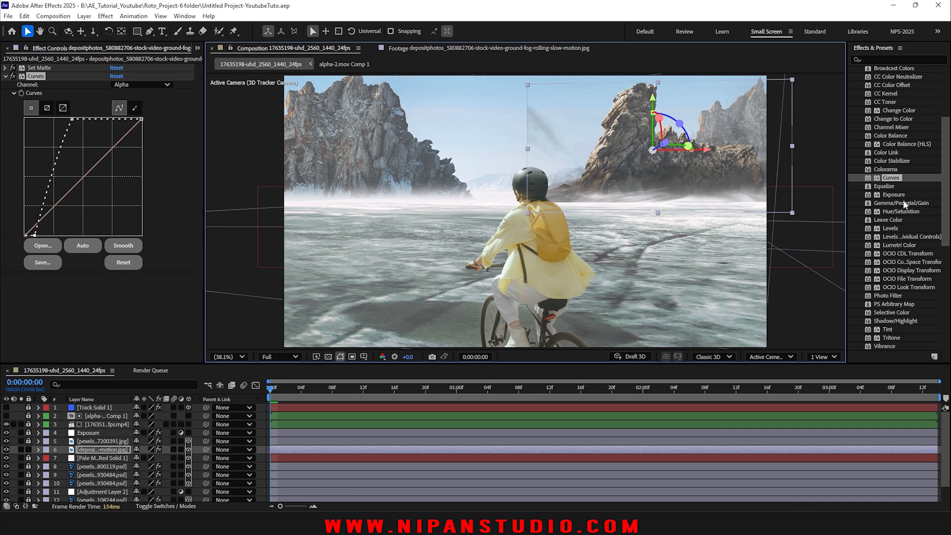
{"action": "scroll", "coordinate": [897, 268], "scroll_direction": "down", "scroll_amount": 3}
{"action": "left_click", "coordinate": [889, 271]}
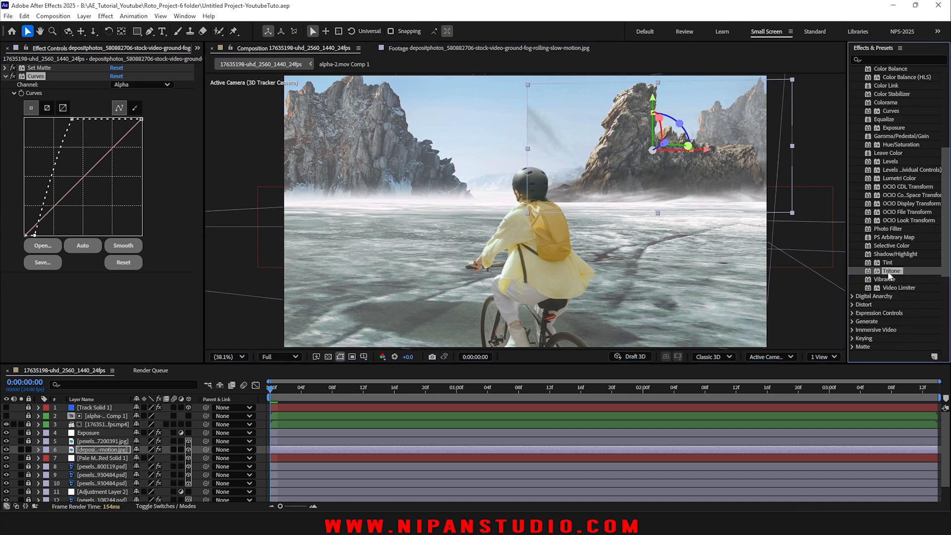
{"action": "left_click_drag", "start_coordinate": [889, 271], "coordinate": [301, 450]}
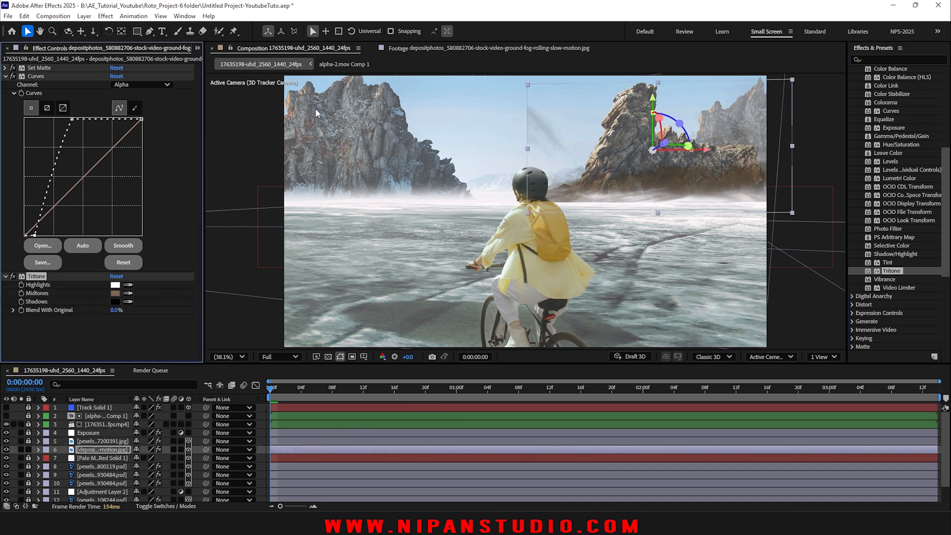
- Sample the Tritone shadows, midtones and highlights colors from the pale ice and haze below the right-hand cliff
{"action": "left_click", "coordinate": [127, 301]}
{"action": "left_click", "coordinate": [706, 215]}
{"action": "left_click", "coordinate": [127, 292]}
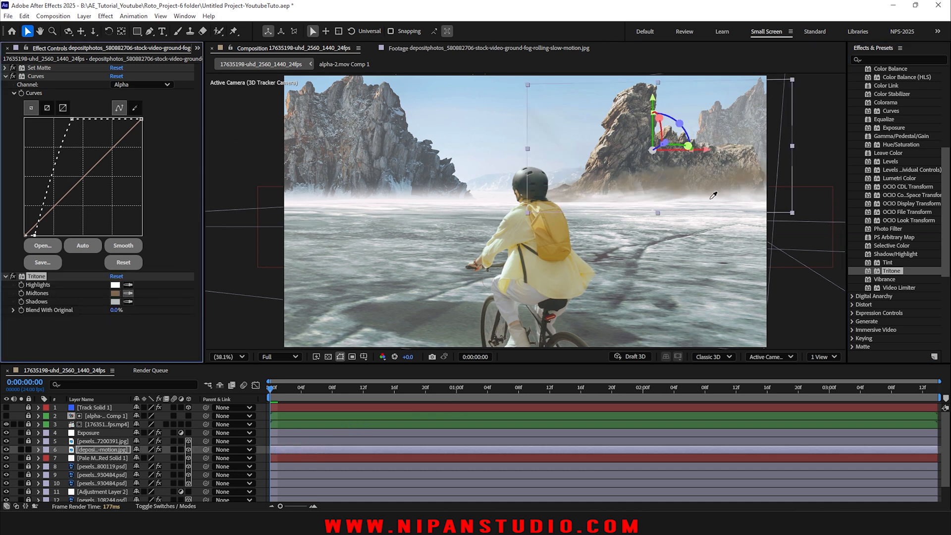
{"action": "left_click", "coordinate": [710, 202]}
{"action": "left_click", "coordinate": [128, 285]}
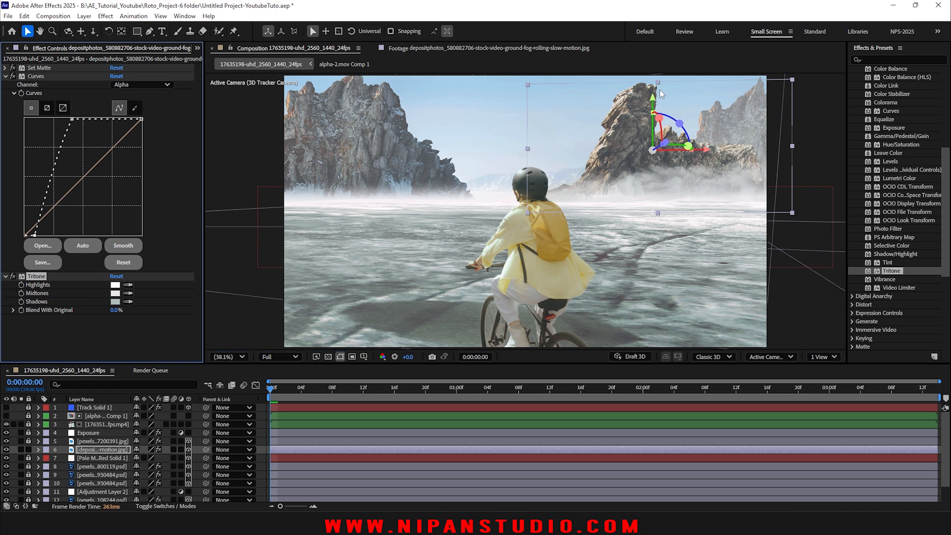
- Tilt the fog layer slightly counterclockwise and stretch its lower edge down over the ice, saving the project
{"action": "left_click_drag", "start_coordinate": [679, 124], "coordinate": [676, 120]}
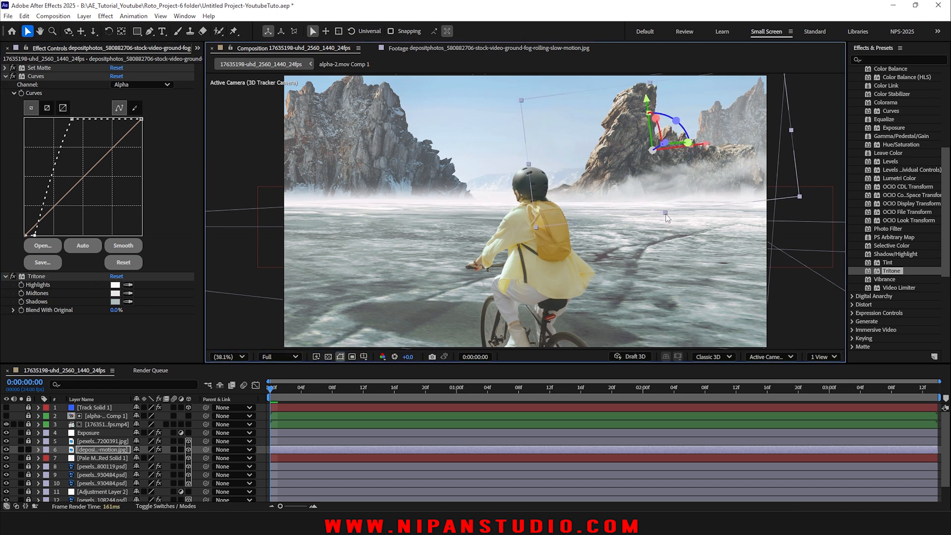
{"action": "left_click_drag", "start_coordinate": [666, 214], "coordinate": [673, 236]}
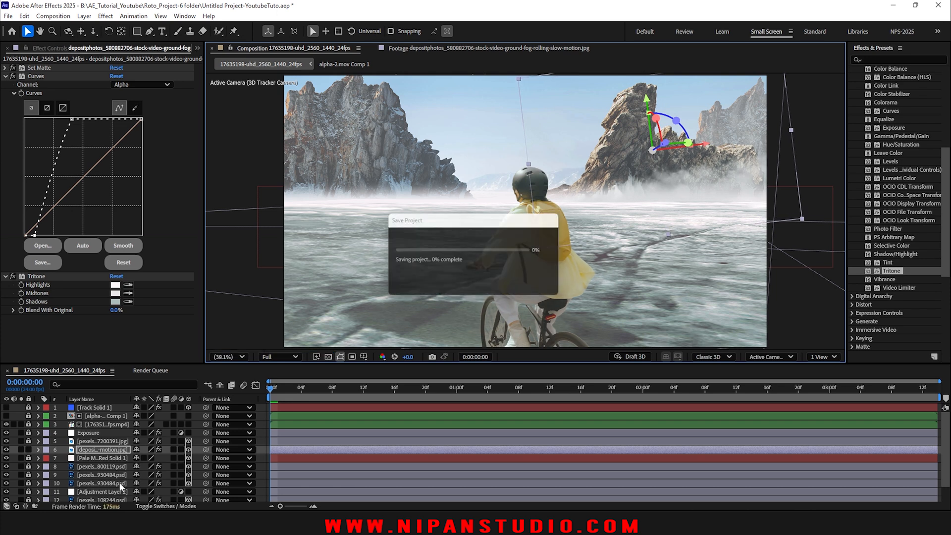
- Solo the fog layer and draw a curved Pen mask around the fog, excluding the streak at its upper-left corner
{"action": "left_click", "coordinate": [20, 449]}
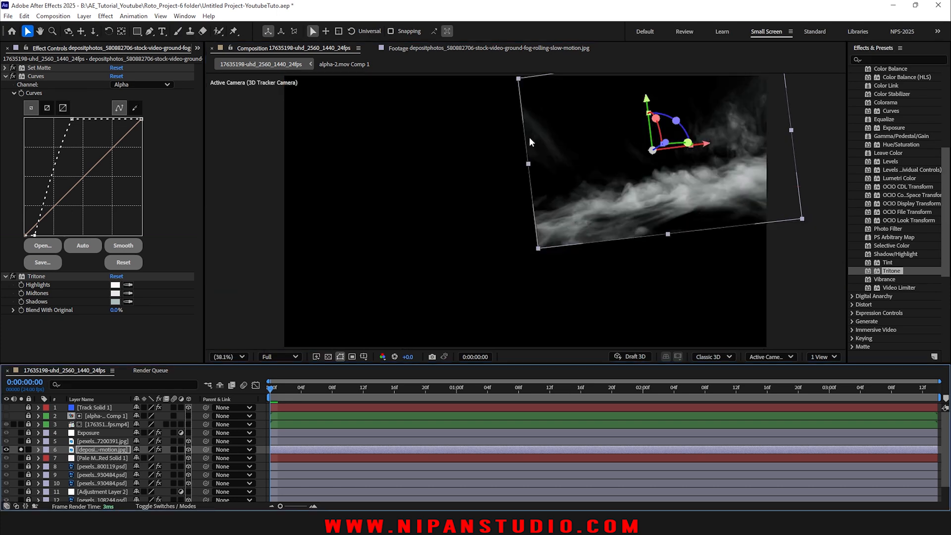
{"action": "left_click", "coordinate": [149, 32]}
{"action": "left_click_drag", "start_coordinate": [527, 149], "coordinate": [501, 203]}
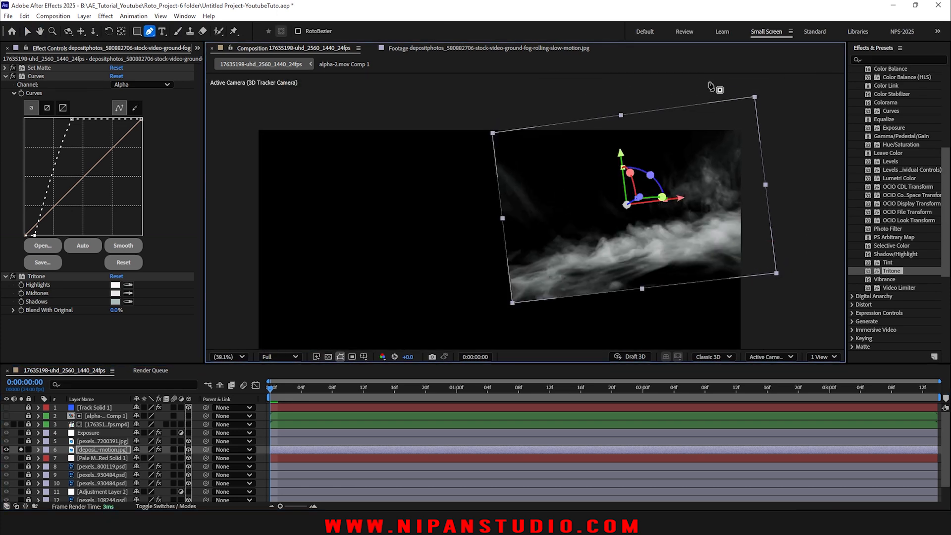
{"action": "key", "text": "v"}
{"action": "left_click", "coordinate": [149, 32]}
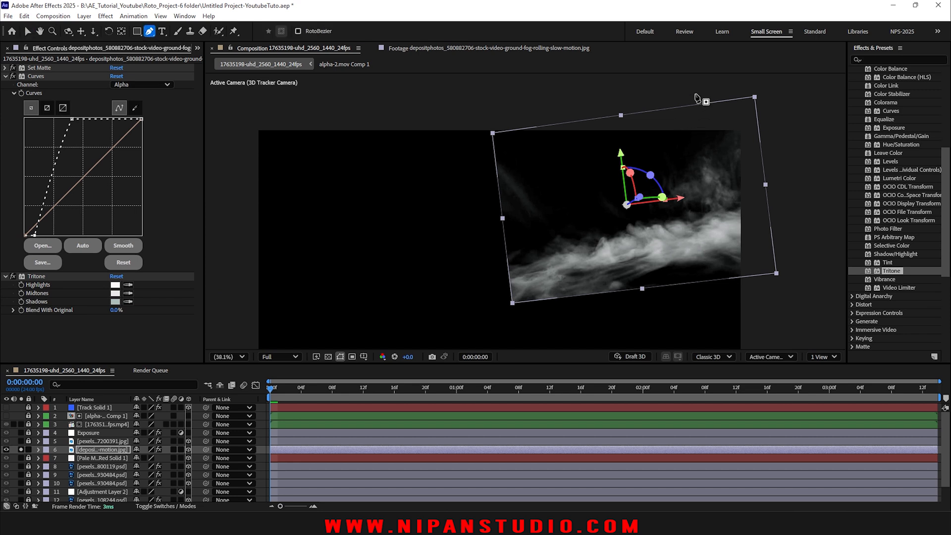
{"action": "left_click_drag", "start_coordinate": [694, 91], "coordinate": [671, 111]}
{"action": "left_click_drag", "start_coordinate": [623, 170], "coordinate": [593, 192]}
{"action": "left_click_drag", "start_coordinate": [521, 224], "coordinate": [489, 260]}
{"action": "left_click", "coordinate": [488, 285]}
{"action": "left_click_drag", "start_coordinate": [561, 302], "coordinate": [590, 306]}
{"action": "left_click_drag", "start_coordinate": [713, 302], "coordinate": [742, 283]}
{"action": "left_click_drag", "start_coordinate": [772, 249], "coordinate": [784, 228]}
{"action": "mouse_move", "coordinate": [789, 195]}
{"action": "left_mouse_down"}
{"action": "mouse_move", "coordinate": [786, 156]}
{"action": "mouse_move", "coordinate": [756, 119]}
{"action": "left_mouse_up"}
{"action": "left_click", "coordinate": [694, 91]}
{"action": "left_click_drag", "start_coordinate": [522, 224], "coordinate": [528, 234]}
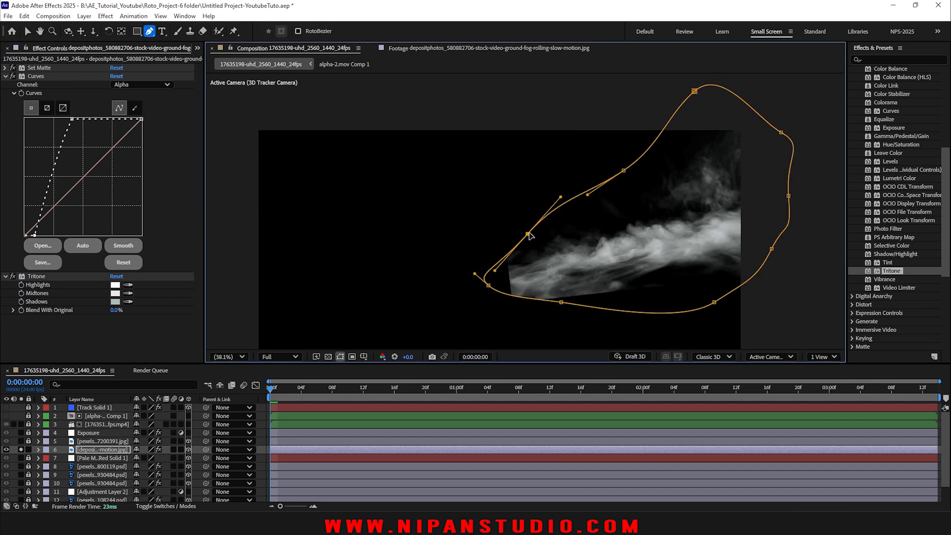
- Feather the fog mask by 79 pixels, save the project and unsolo the layer
{"action": "key", "text": "v"}
{"action": "key", "text": "f"}
{"action": "left_click_drag", "start_coordinate": [147, 467], "coordinate": [188, 467]}
{"action": "key", "text": "ctrl+s"}
{"action": "left_click", "coordinate": [28, 458]}
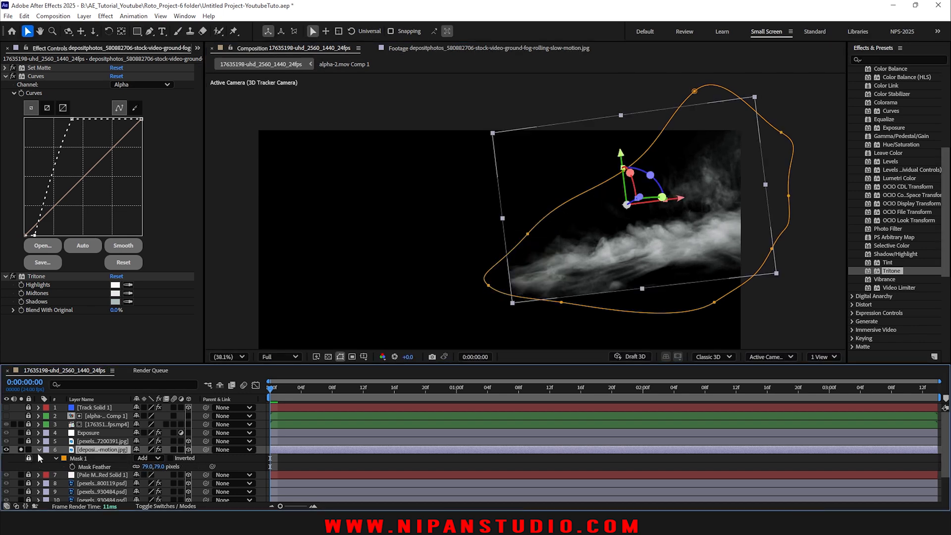
{"action": "left_click", "coordinate": [20, 449]}
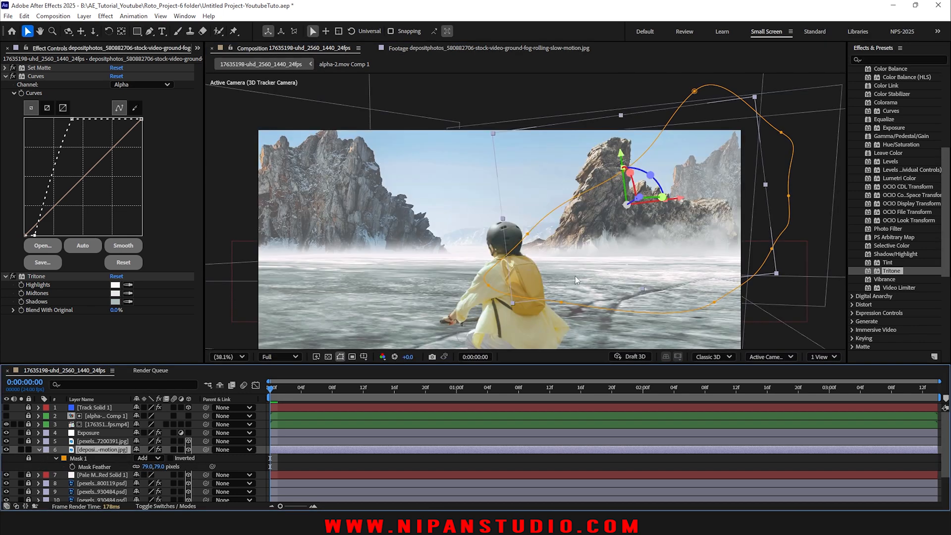
- Preview and scrub the shot to check the masked fog, returning to the first frame
{"action": "key", "text": "space"}
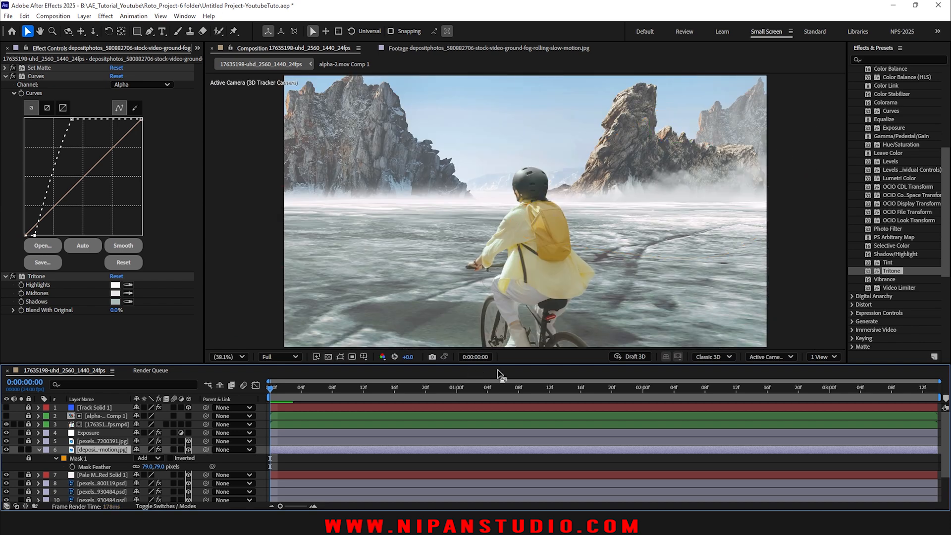
{"action": "key", "text": "space"}
{"action": "left_click_drag", "start_coordinate": [400, 390], "coordinate": [929, 390]}
{"action": "key", "text": "Home"}
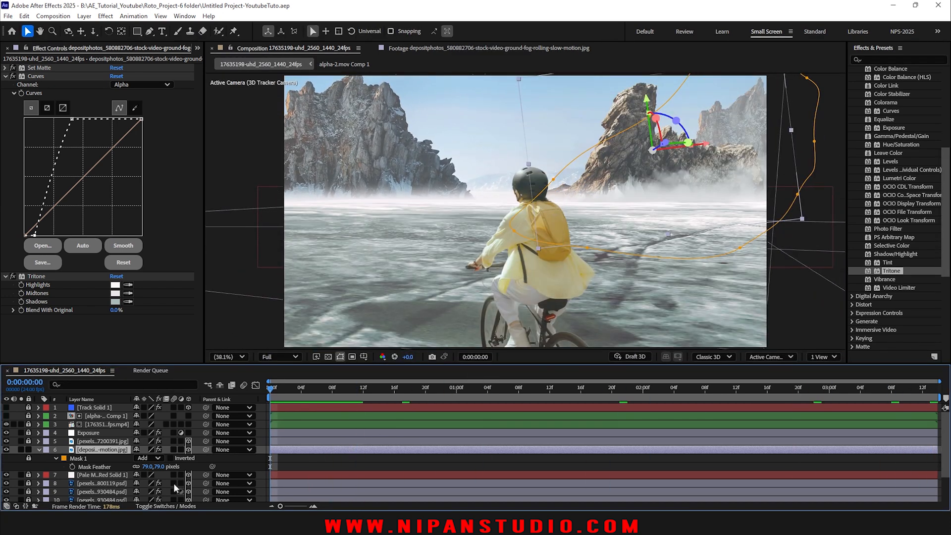
- Keyframe the fog's Position at the first frame, then move it right to about 5943.3, -1189.2, 11026.5 at the last frame
{"action": "key", "text": "p"}
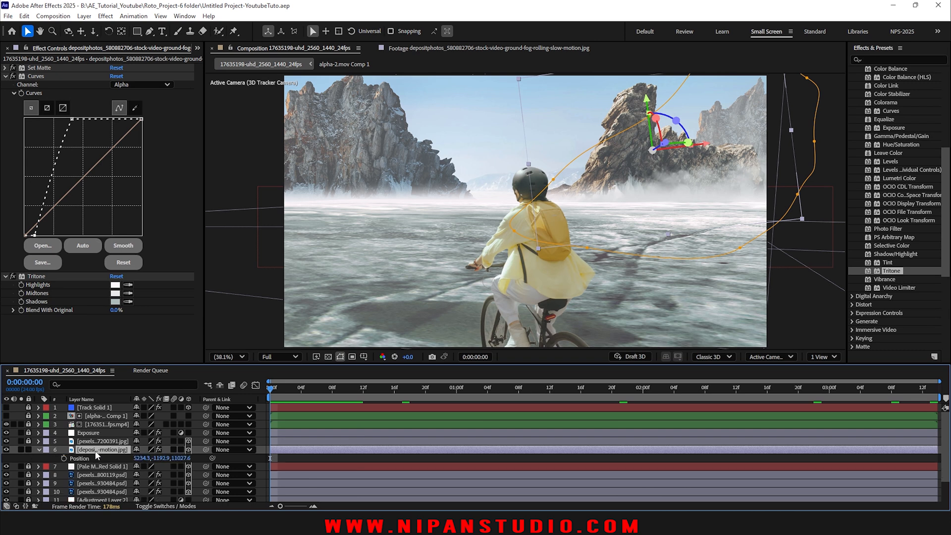
{"action": "left_click", "coordinate": [64, 458]}
{"action": "key", "text": "End"}
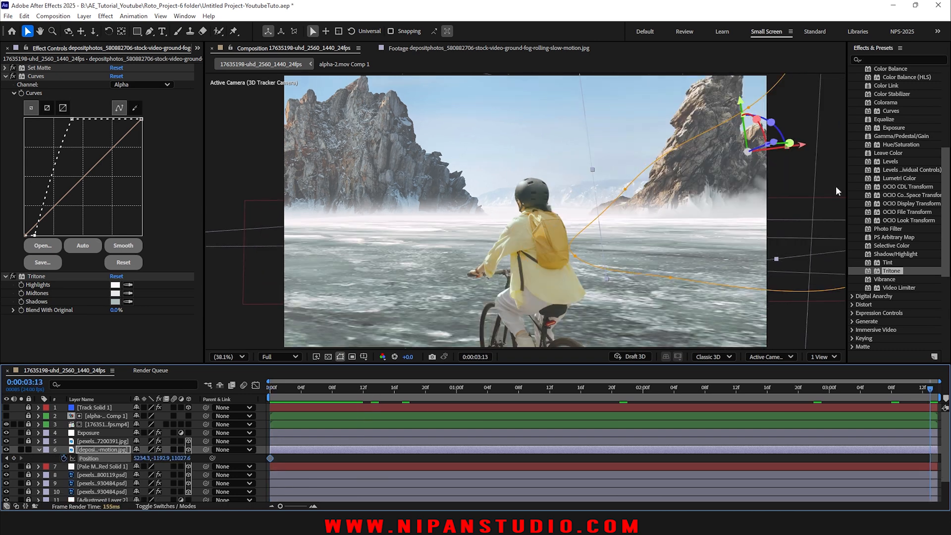
{"action": "left_click_drag", "start_coordinate": [748, 177], "coordinate": [780, 171]}
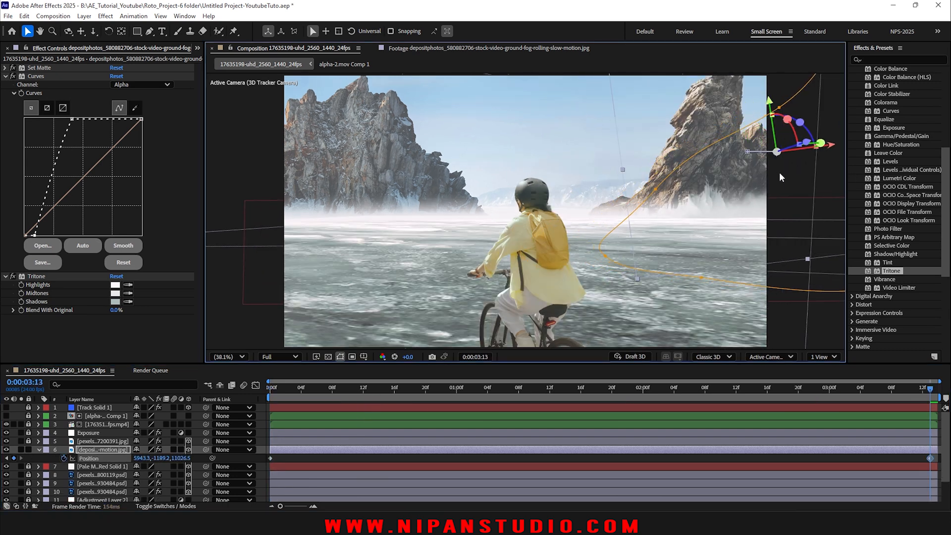
- Play back the fog's drift through the shot, return to the first frame and save the project
{"action": "key", "text": "space"}
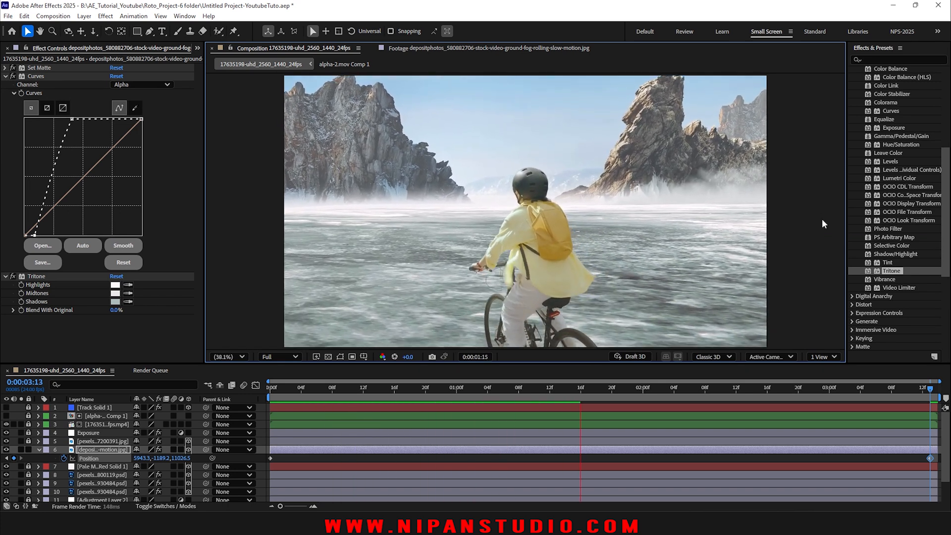
{"action": "key", "text": "space"}
{"action": "key", "text": "space"}
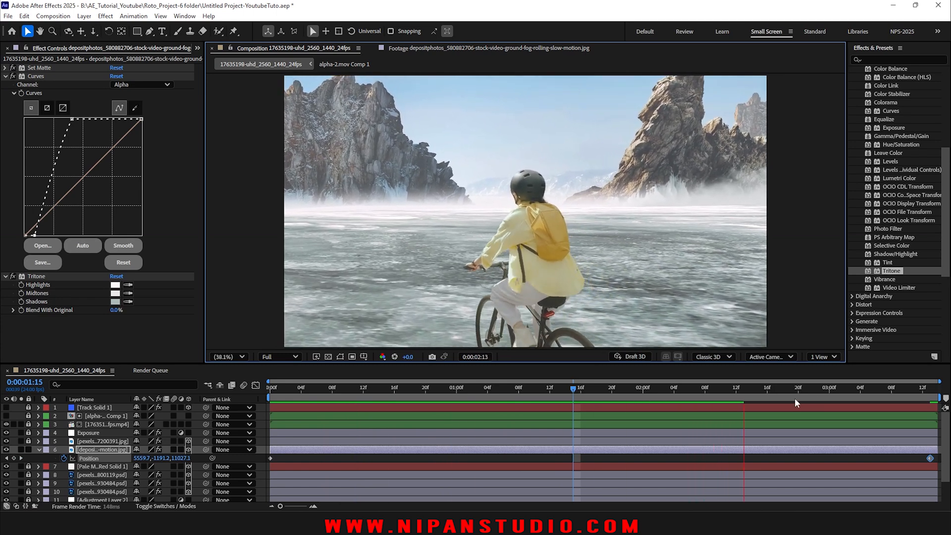
{"action": "key", "text": "space"}
{"action": "left_click_drag", "start_coordinate": [891, 388], "coordinate": [270, 401]}
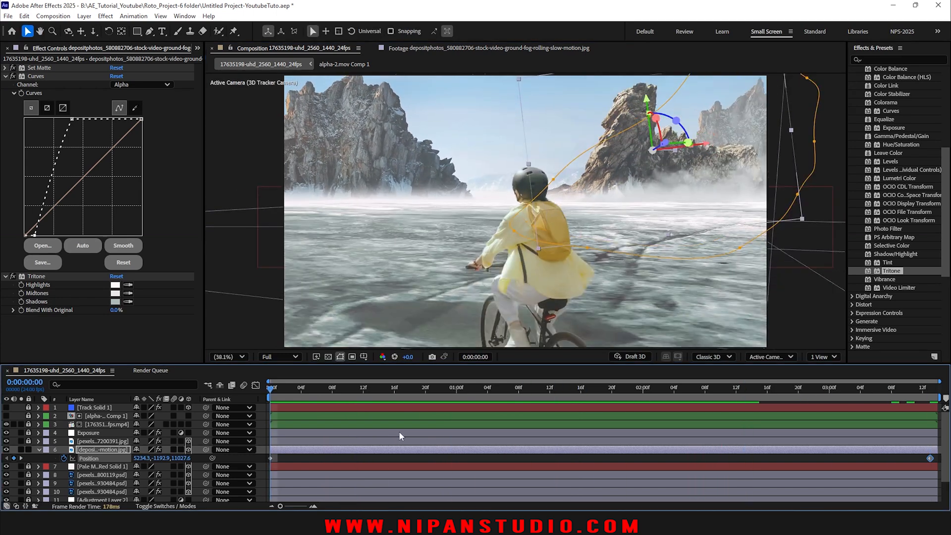
{"action": "key", "text": "ctrl+s"}
- Duplicate the ground fog layer and remove the Position keyframes from the copy
{"action": "left_click", "coordinate": [91, 453]}
{"action": "key", "text": "ctrl+d"}
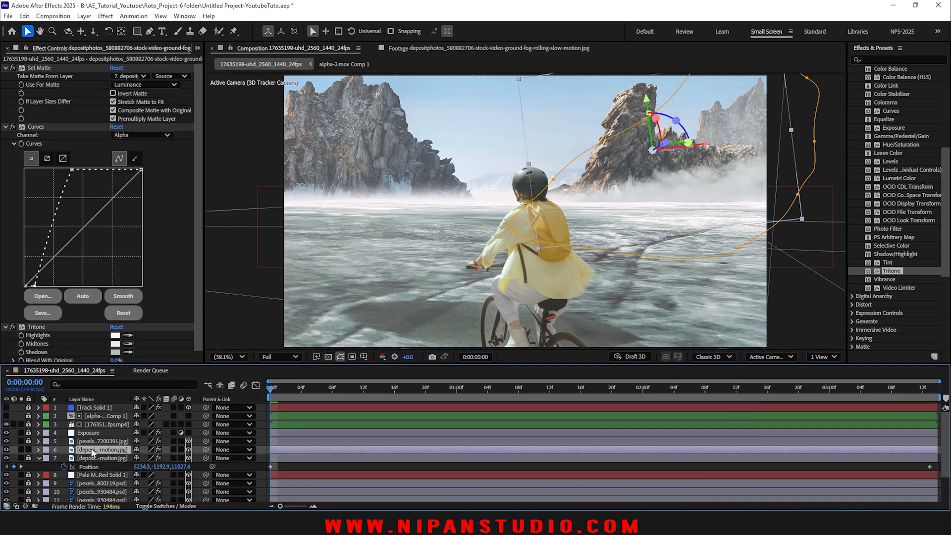
{"action": "key", "text": "p"}
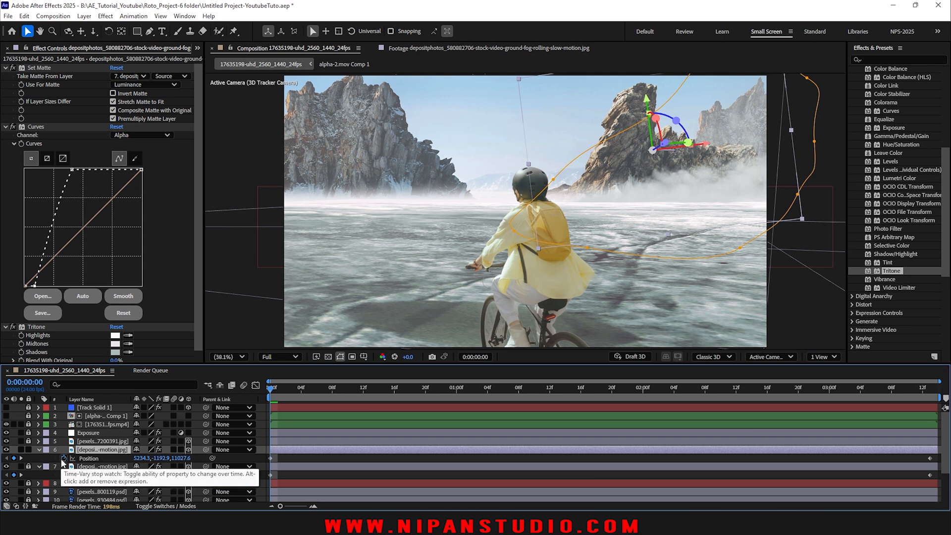
{"action": "left_click", "coordinate": [63, 459]}
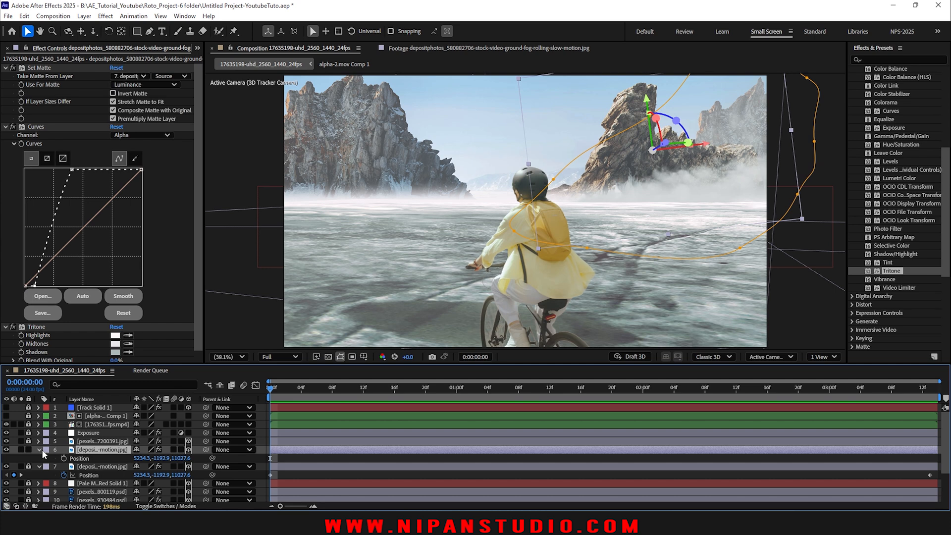
- Set the fog copy's Set Matte source to its own layer 6 and move the copy left and up to position 3743.6, -1788.8, 11027.6
{"action": "left_click", "coordinate": [130, 76]}
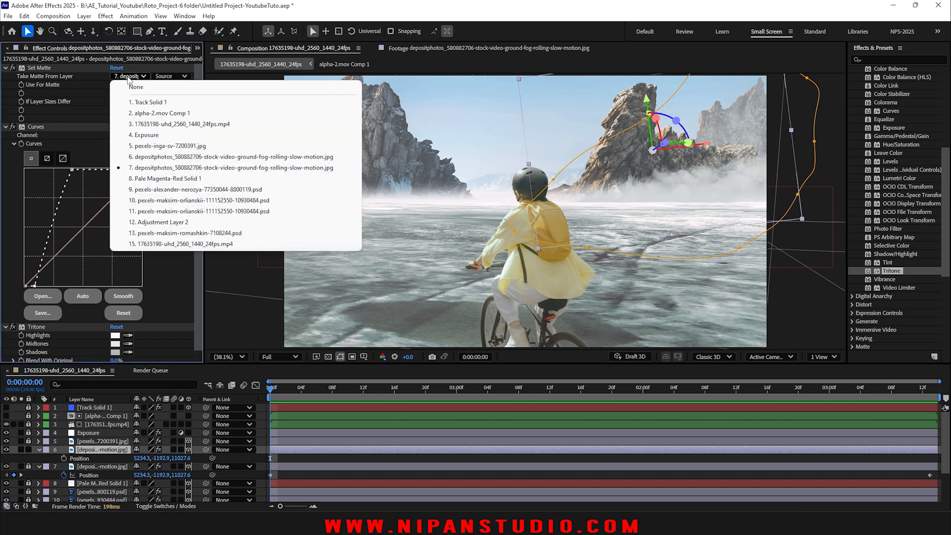
{"action": "left_click", "coordinate": [137, 158]}
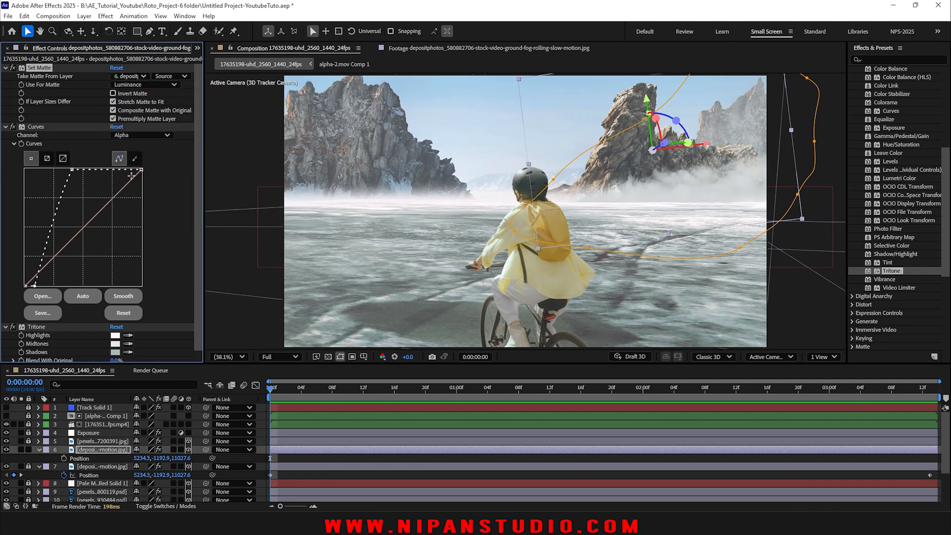
{"action": "left_click_drag", "start_coordinate": [714, 188], "coordinate": [661, 184]}
{"action": "left_click_drag", "start_coordinate": [739, 132], "coordinate": [709, 146]}
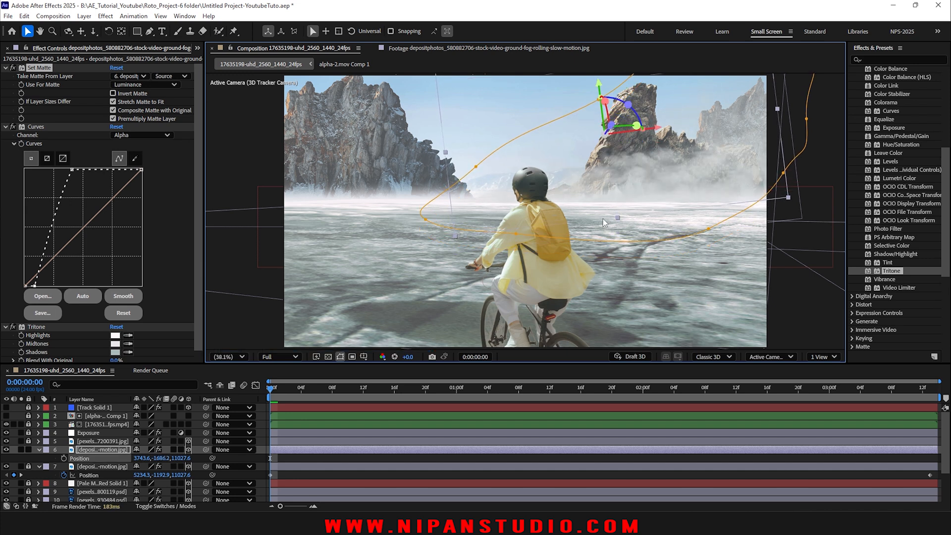
{"action": "left_click_drag", "start_coordinate": [616, 216], "coordinate": [634, 179]}
- Soften the fog copy's alpha curve by lowering its upper point and moving it inward
{"action": "left_click_drag", "start_coordinate": [71, 172], "coordinate": [96, 188]}
{"action": "scroll", "coordinate": [168, 278], "scroll_direction": "down", "scroll_amount": 1}
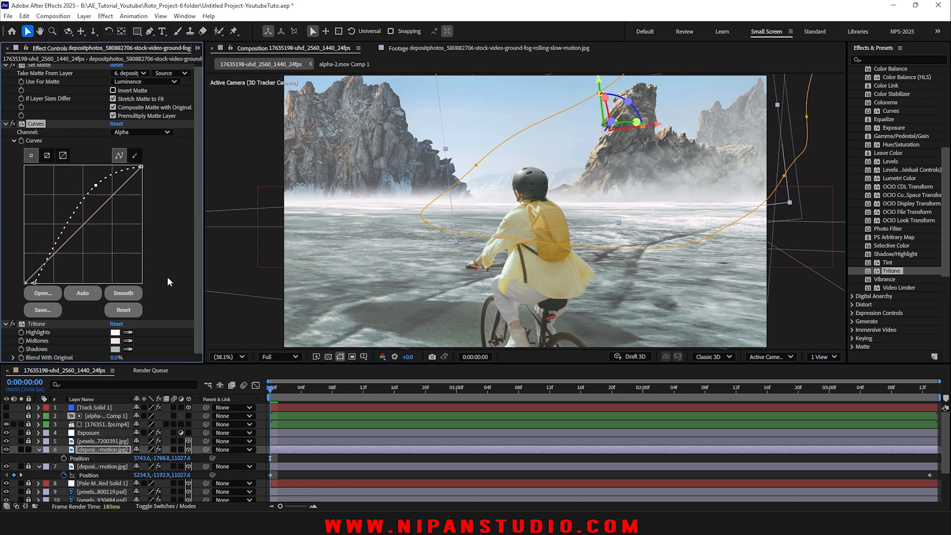
- Sample a lighter Tritone shadows color for the fog copy from the ice, set its anchor point to 304.0, 171.0, 370.8 and shift it left
{"action": "left_click", "coordinate": [128, 348]}
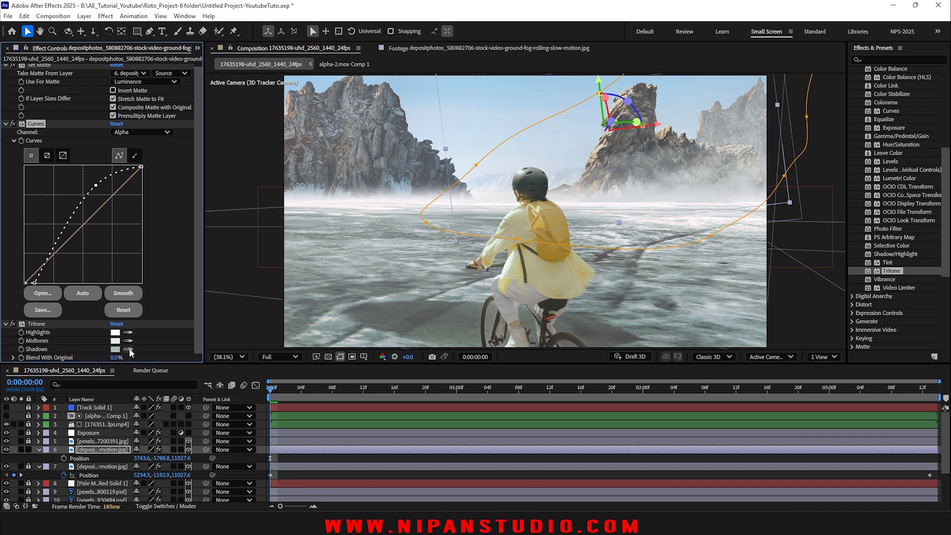
{"action": "left_click", "coordinate": [648, 202]}
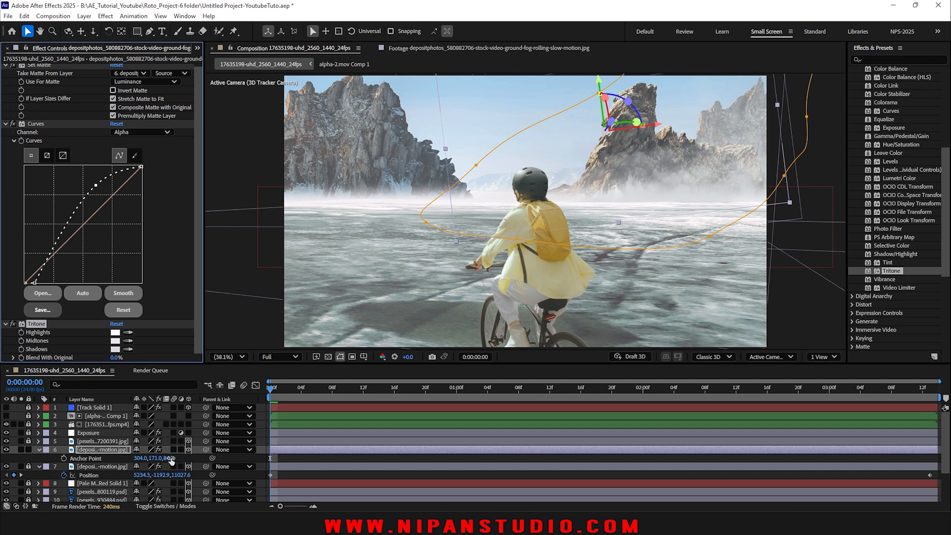
{"action": "key", "text": "a"}
{"action": "left_click_drag", "start_coordinate": [169, 457], "coordinate": [295, 441]}
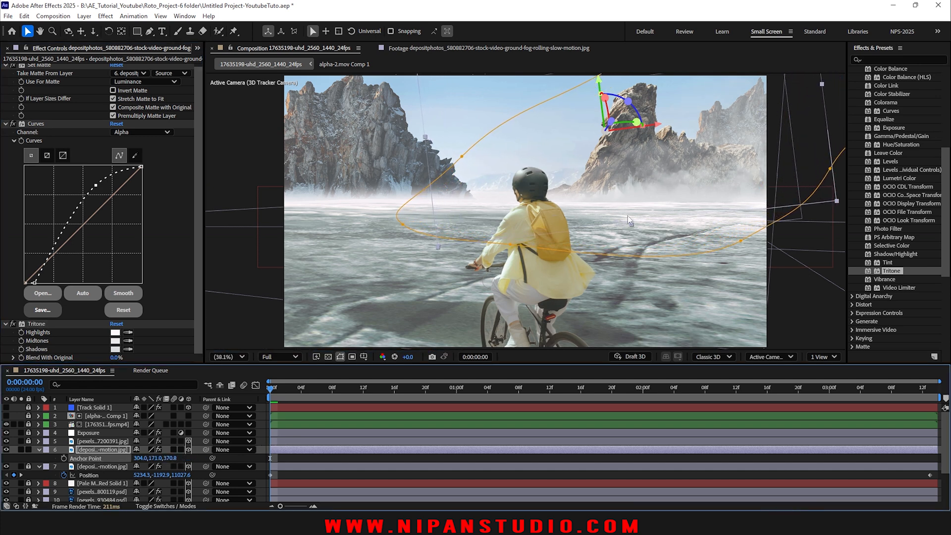
{"action": "mouse_move", "coordinate": [660, 131]}
{"action": "left_mouse_down"}
{"action": "mouse_move", "coordinate": [591, 130]}
{"action": "mouse_move", "coordinate": [642, 133]}
{"action": "left_mouse_up"}
- Preview the shot with both ground fog layers and return to the first frame
{"action": "key", "text": "space"}
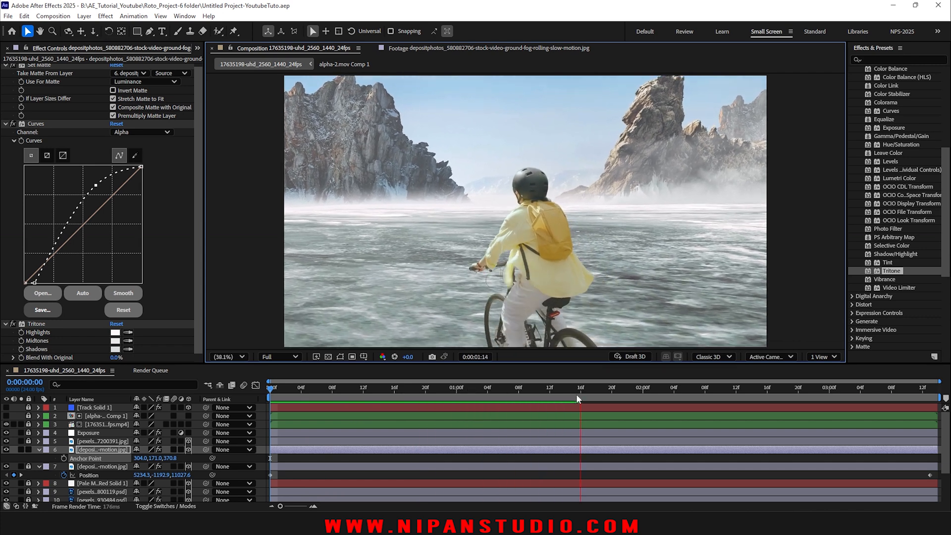
{"action": "key", "text": "space"}
{"action": "left_click_drag", "start_coordinate": [352, 411], "coordinate": [78, 411]}
- Collapse both ground fog layers, lock the fog copy and save the project
{"action": "left_click", "coordinate": [38, 449]}
{"action": "left_click", "coordinate": [38, 458]}
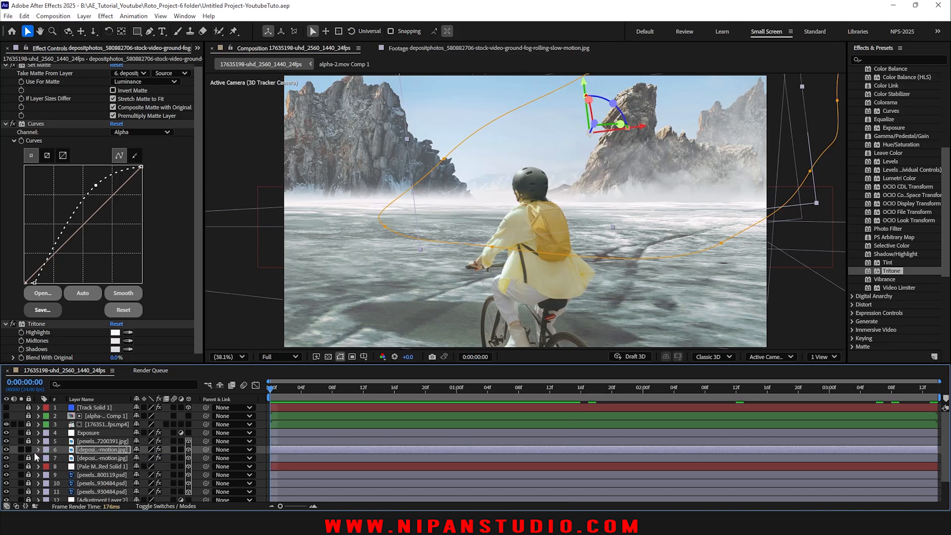
{"action": "left_click", "coordinate": [28, 449]}
{"action": "key", "text": "ctrl+s"}
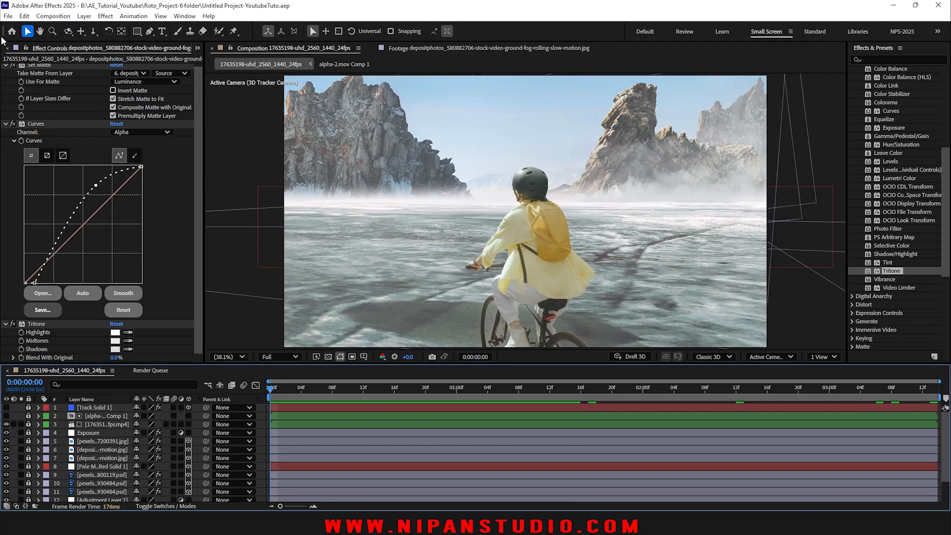
- Identify the left cliff layer 11 by soloing it, unlock it and duplicate it
{"action": "left_click", "coordinate": [197, 48]}
{"action": "left_click", "coordinate": [213, 53]}
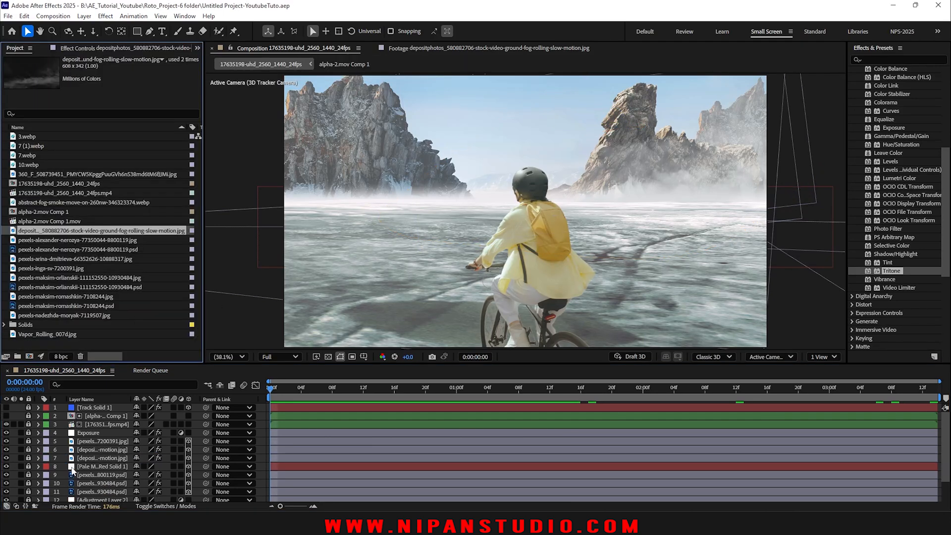
{"action": "scroll", "coordinate": [50, 473], "scroll_direction": "down", "scroll_amount": 3}
{"action": "left_click", "coordinate": [25, 464]}
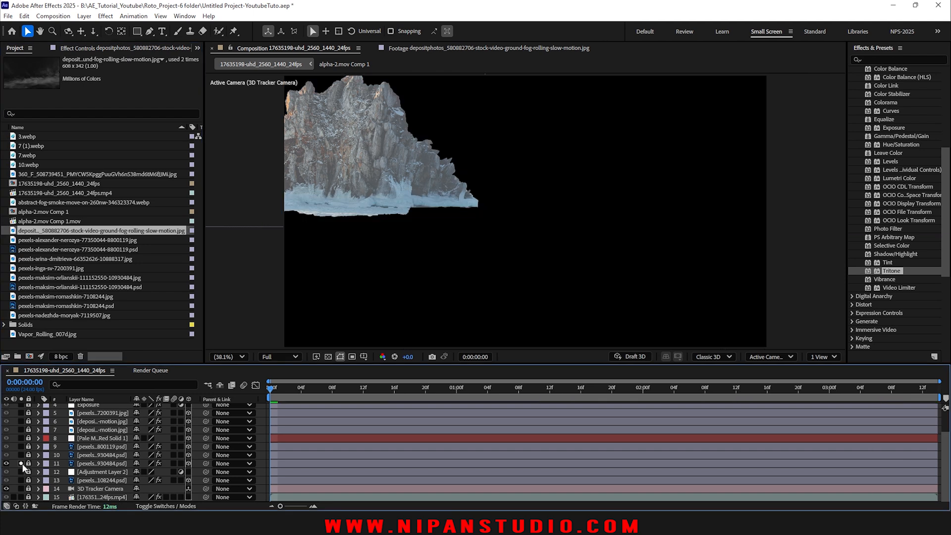
{"action": "left_click", "coordinate": [79, 464]}
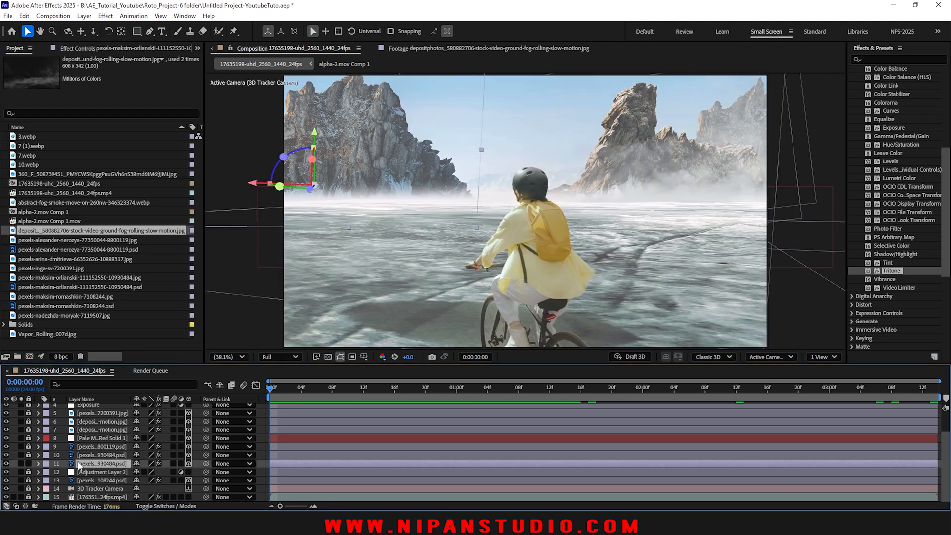
{"action": "key", "text": "ctrl+d"}
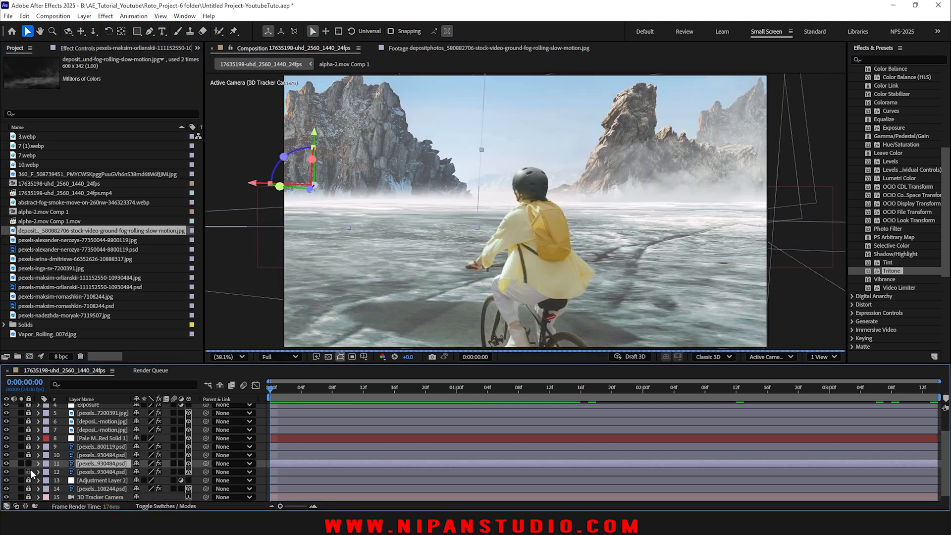
- Preview the imported fog footage and replace the duplicated cliff layer's source with 7 (1).webp
{"action": "left_click", "coordinate": [62, 240]}
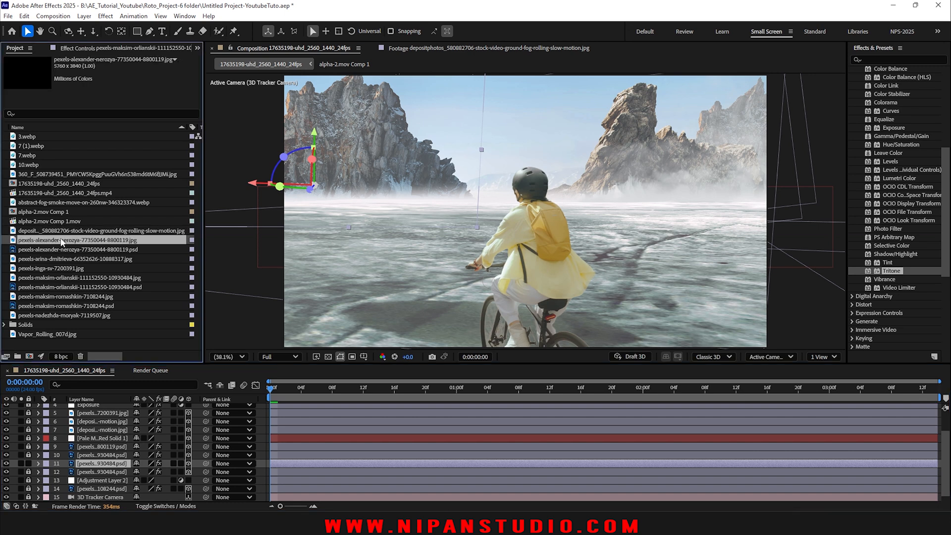
{"action": "left_click", "coordinate": [26, 166]}
{"action": "left_click", "coordinate": [26, 157]}
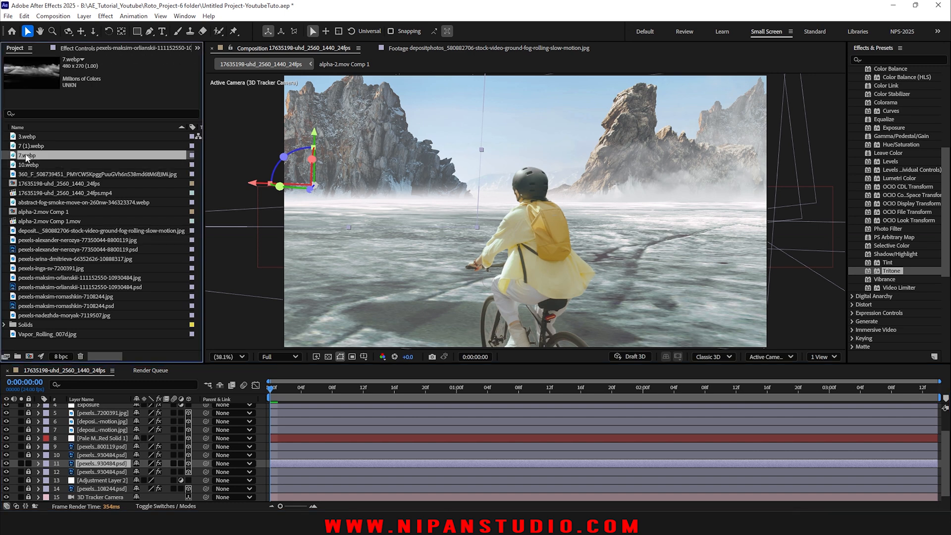
{"action": "double_click", "coordinate": [22, 163]}
{"action": "left_click", "coordinate": [28, 156]}
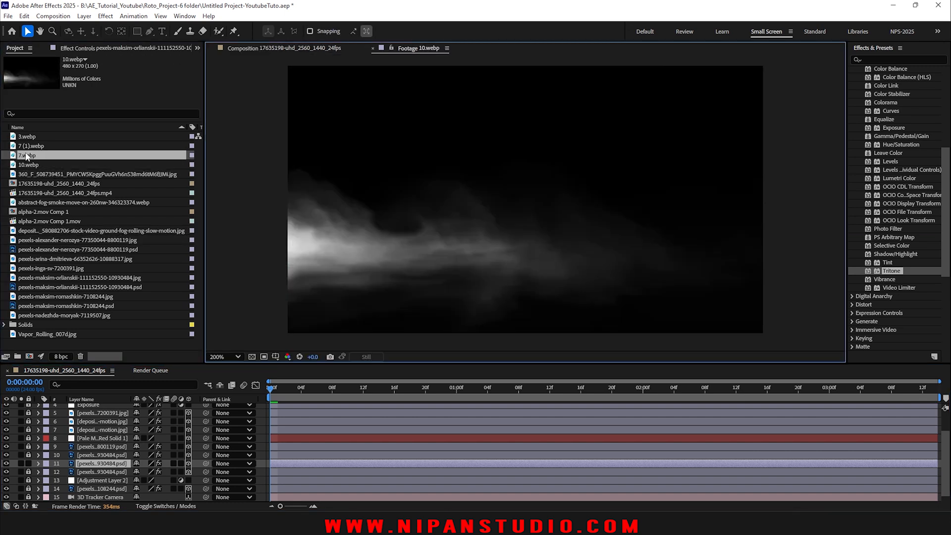
{"action": "double_click", "coordinate": [26, 147]}
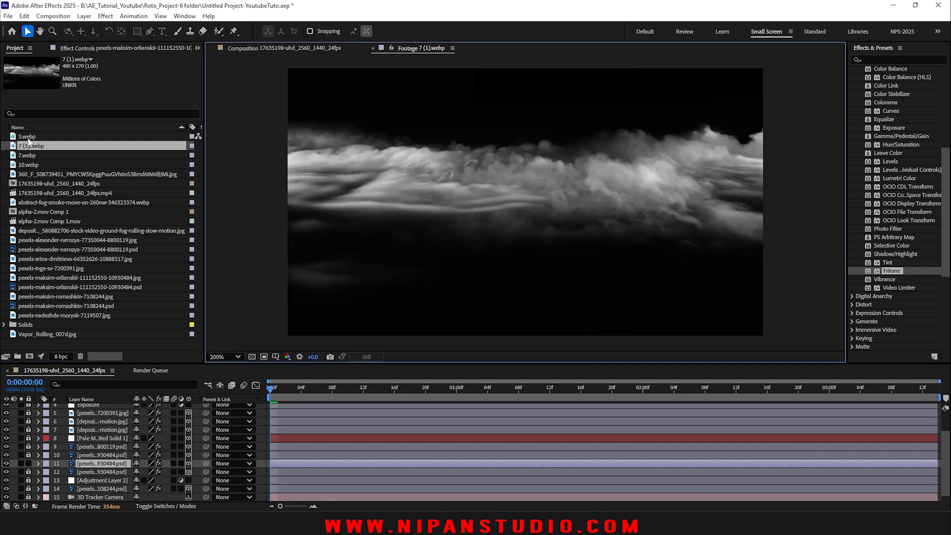
{"action": "double_click", "coordinate": [27, 137]}
{"action": "double_click", "coordinate": [29, 147]}
{"action": "left_click_drag", "start_coordinate": [32, 148], "coordinate": [102, 464]}
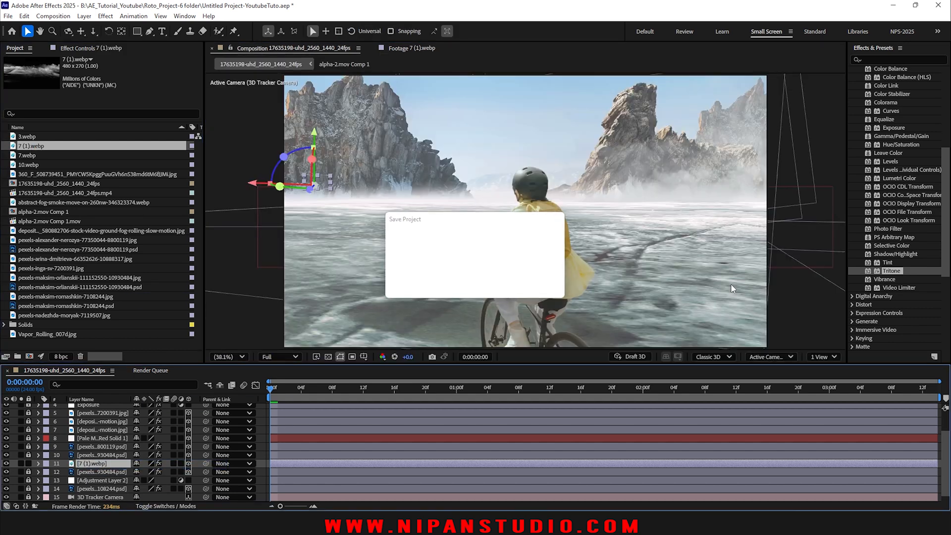
- Copy the Set Matte, Curves and Tritone effects from ground fog layer 7 and lock that layer again
{"action": "left_click", "coordinate": [29, 429]}
{"action": "left_click", "coordinate": [21, 429]}
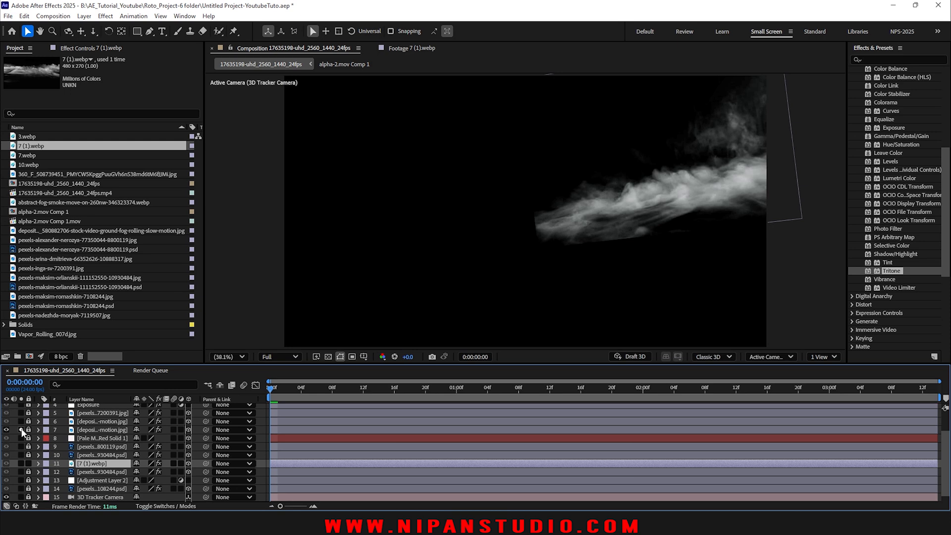
{"action": "left_click", "coordinate": [101, 430]}
{"action": "left_click", "coordinate": [74, 48]}
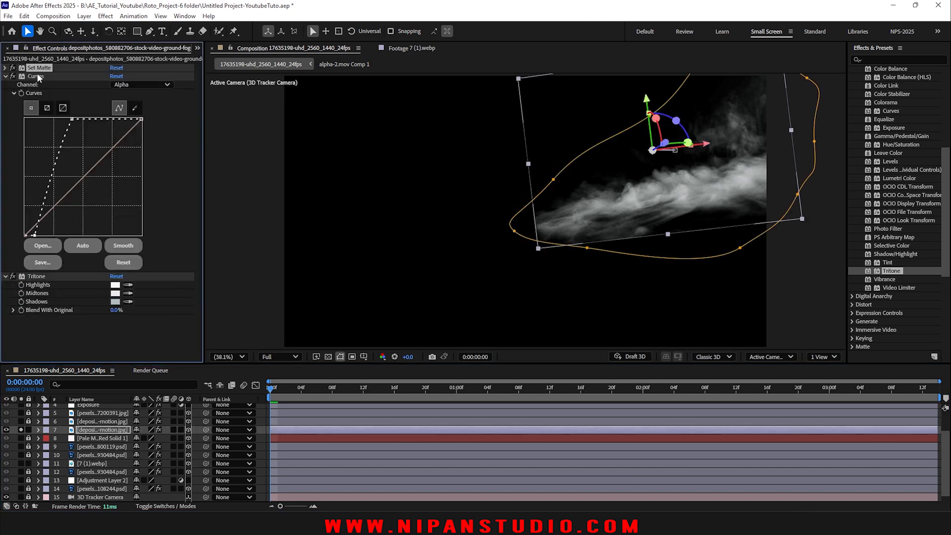
{"action": "left_click", "coordinate": [38, 277], "text": "shift"}
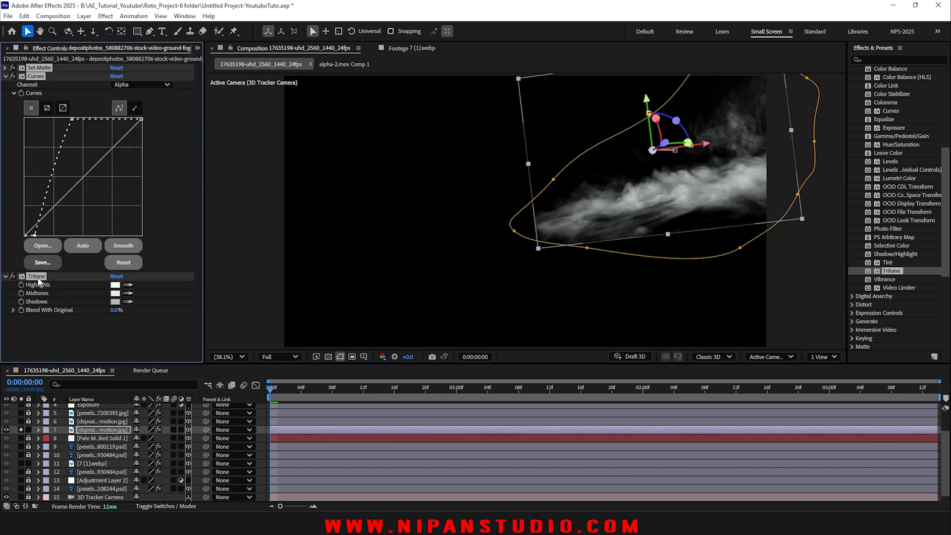
{"action": "left_click", "coordinate": [28, 429]}
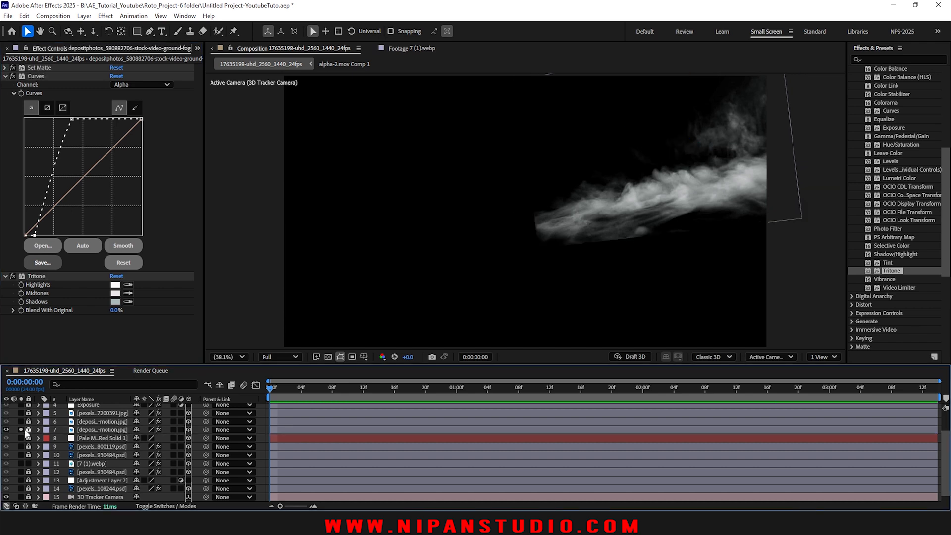
{"action": "left_click", "coordinate": [20, 429]}
- Solo the 7 (1).webp layer and scale it up to span the left cliff area
{"action": "left_click", "coordinate": [21, 463]}
{"action": "left_click", "coordinate": [90, 463]}
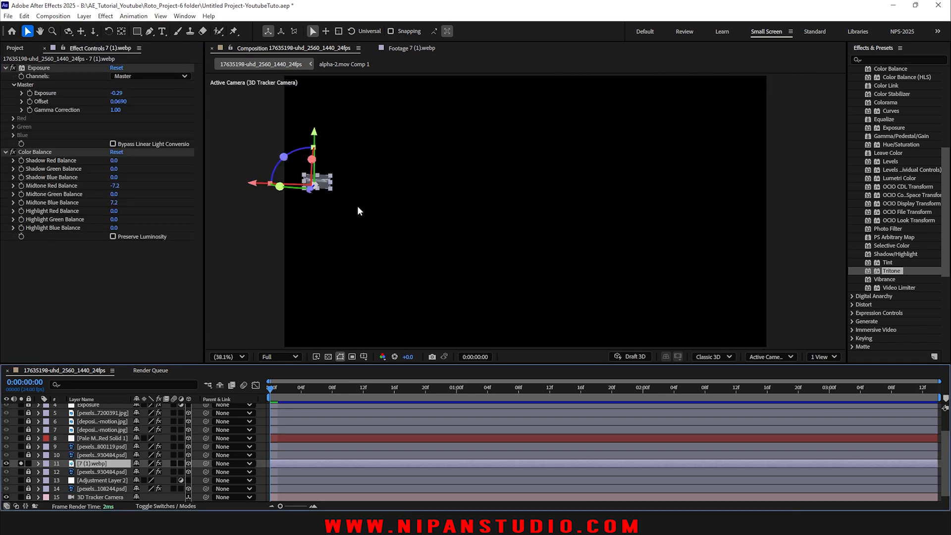
{"action": "left_click_drag", "start_coordinate": [329, 189], "coordinate": [364, 210]}
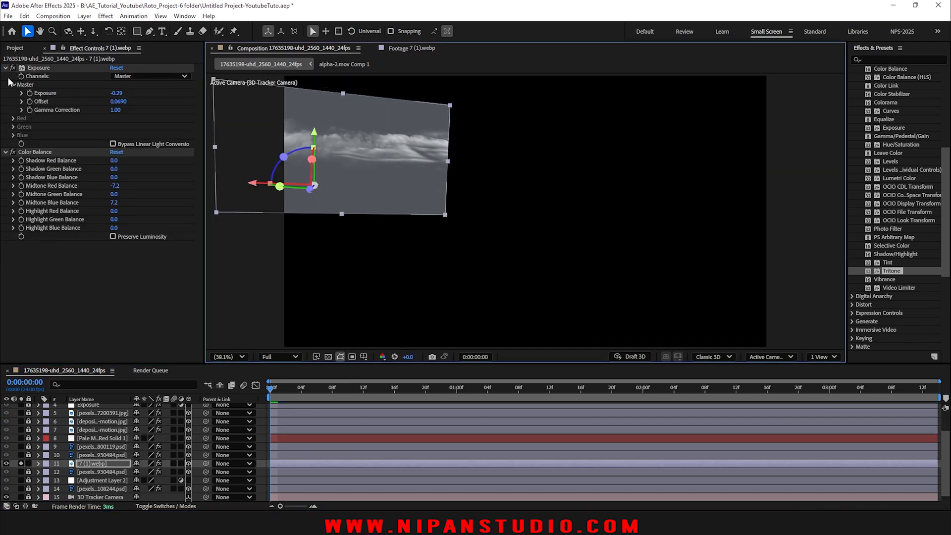
- Replace the Exposure and Color Balance effects on the 7 (1).webp layer with the copied Set Matte, Curves and Tritone effects
{"action": "left_click", "coordinate": [32, 68]}
{"action": "key", "text": "Delete"}
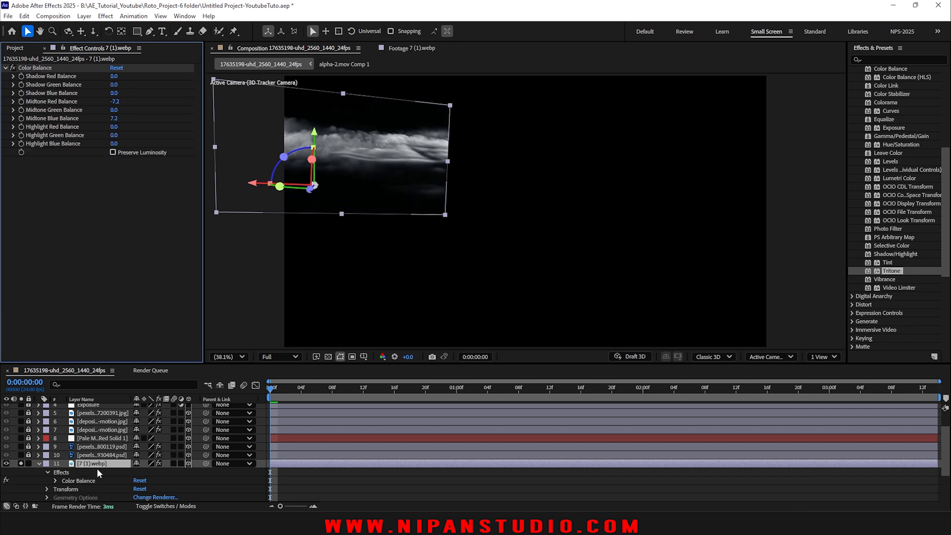
{"action": "left_click", "coordinate": [94, 466]}
{"action": "key", "text": "ctrl+v"}
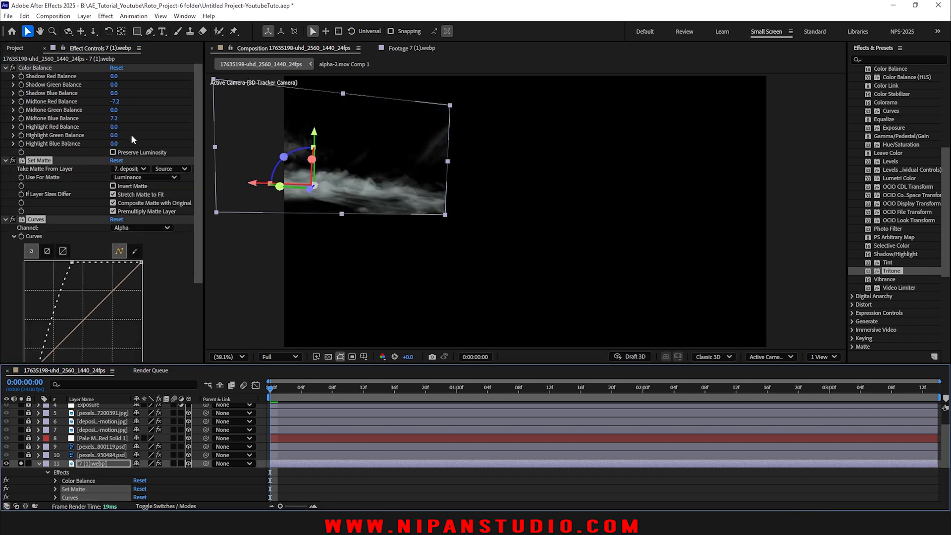
{"action": "scroll", "coordinate": [59, 117], "scroll_direction": "down", "scroll_amount": 3}
{"action": "scroll", "coordinate": [59, 117], "scroll_direction": "up", "scroll_amount": 3}
{"action": "left_click", "coordinate": [42, 72]}
{"action": "key", "text": "Delete"}
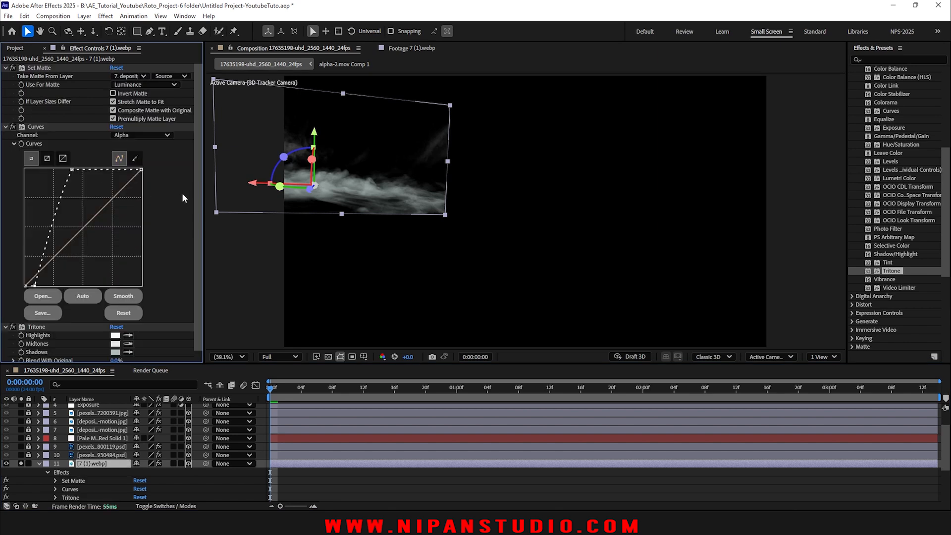
- Set the new fog layer's Set Matte source to its own layer, 11. 7 (1).webp
{"action": "left_click", "coordinate": [185, 182]}
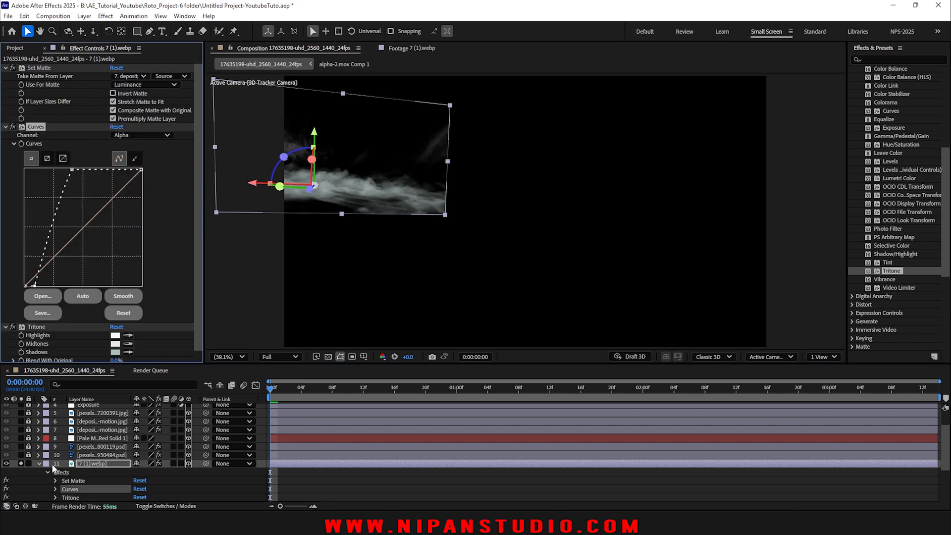
{"action": "left_click", "coordinate": [128, 76]}
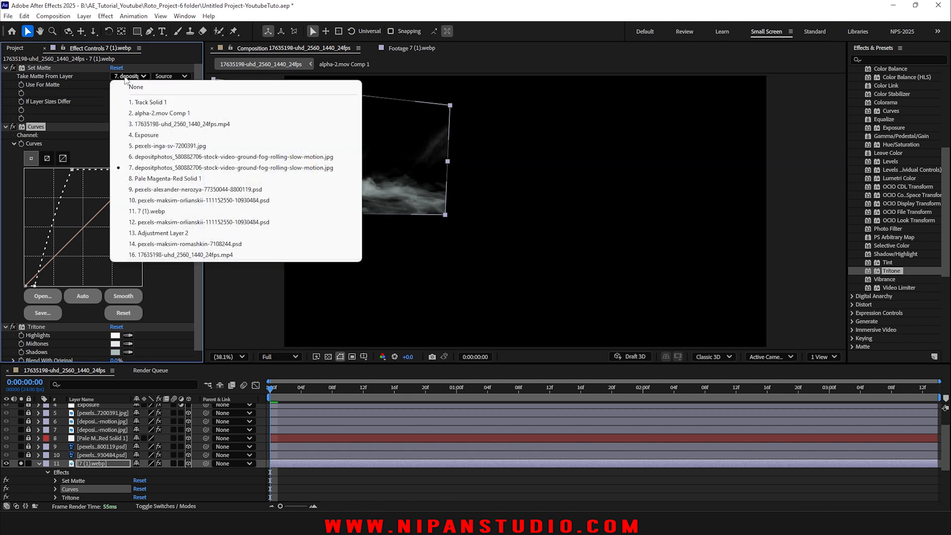
{"action": "left_click", "coordinate": [147, 211]}
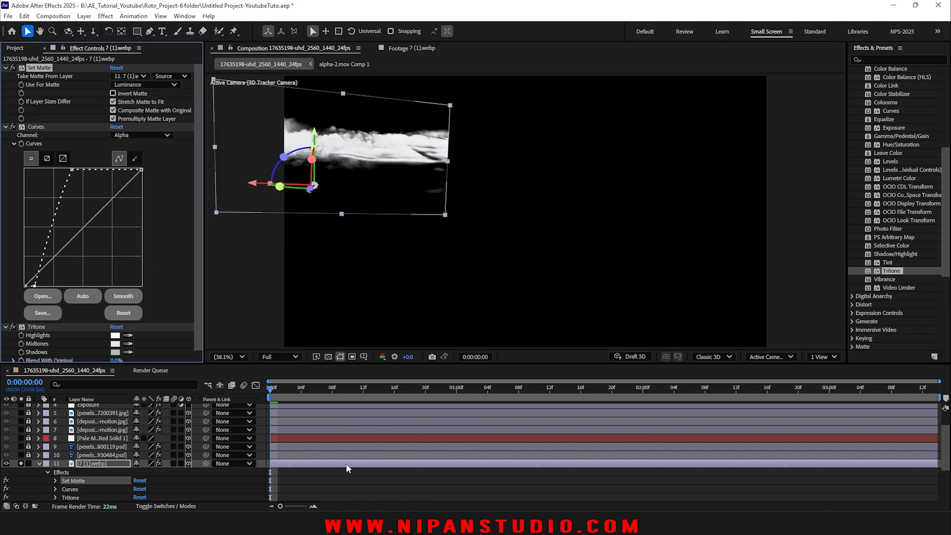
- Soften the 7 (1).webp layer's alpha curve by moving its upper point lower and inward, and unsolo the layer
{"action": "left_click", "coordinate": [348, 483]}
{"action": "left_click_drag", "start_coordinate": [73, 170], "coordinate": [108, 192]}
{"action": "scroll", "coordinate": [171, 252], "scroll_direction": "down", "scroll_amount": 1}
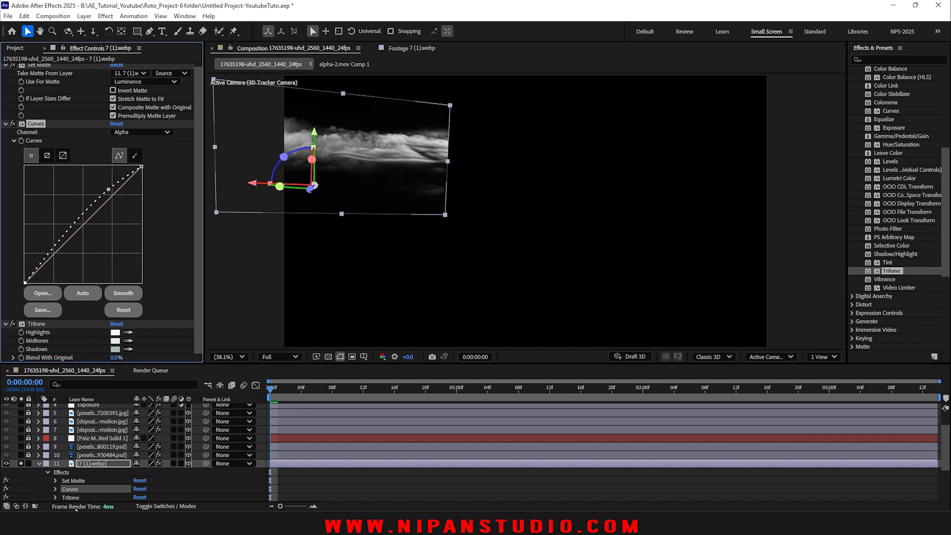
{"action": "left_click", "coordinate": [21, 463]}
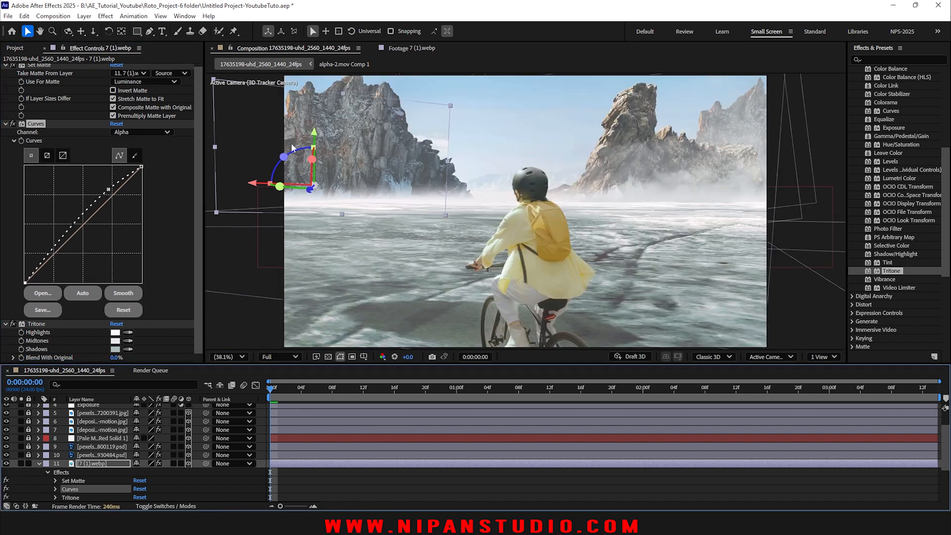
- Set the 7 (1).webp layer's anchor point to 301.0, 210.9, 346.5, lower it to the left cliff's base and rotate it slightly
{"action": "key", "text": "a"}
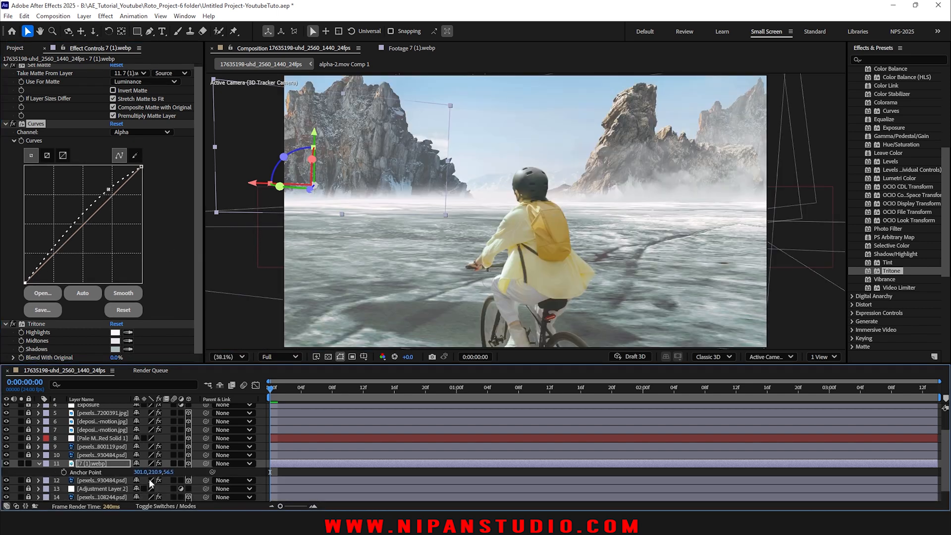
{"action": "left_click_drag", "start_coordinate": [169, 471], "coordinate": [294, 454]}
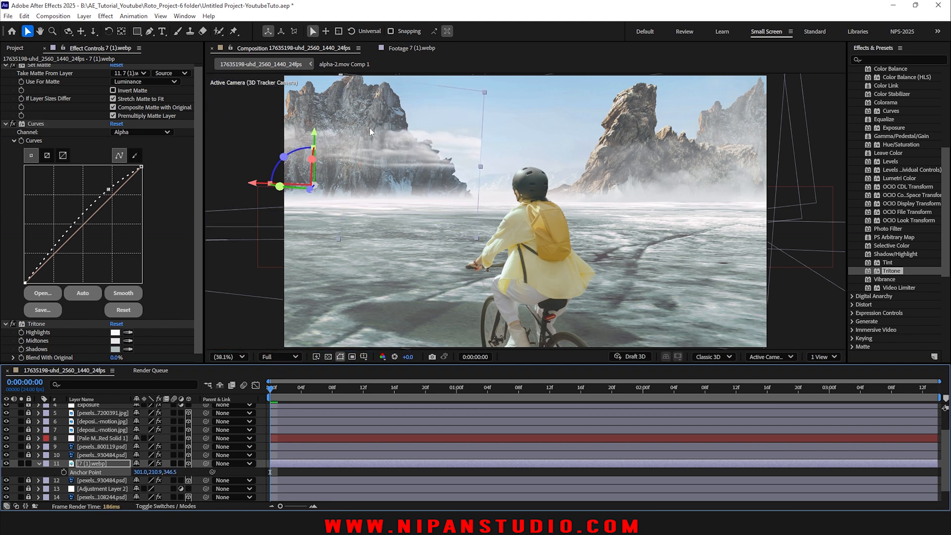
{"action": "left_click_drag", "start_coordinate": [314, 135], "coordinate": [313, 167]}
{"action": "left_click_drag", "start_coordinate": [264, 217], "coordinate": [315, 188]}
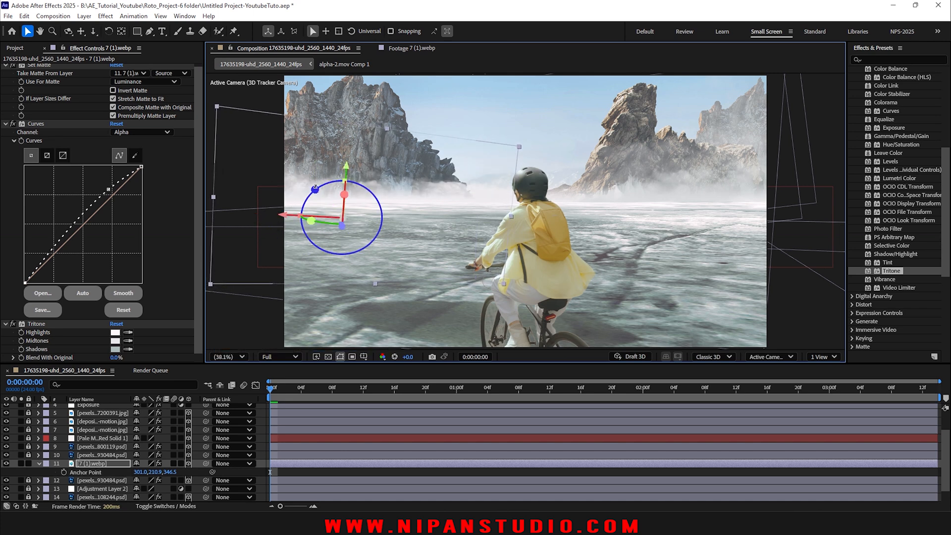
- Return the playhead to the first frame and save the project with the left cliff fog placed
{"action": "mouse_move", "coordinate": [287, 387]}
{"action": "left_mouse_down"}
{"action": "mouse_move", "coordinate": [933, 394]}
{"action": "mouse_move", "coordinate": [486, 411]}
{"action": "mouse_move", "coordinate": [270, 396]}
{"action": "left_mouse_up"}
{"action": "key", "text": "ctrl+s"}
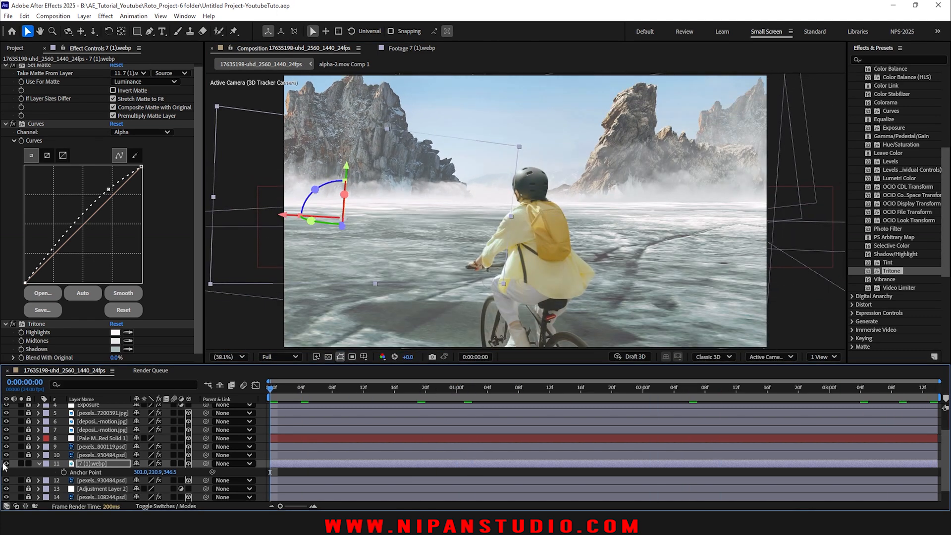
- Solo the 7 (1).webp layer and draw a rectangular mask over the fog's right end, set to Subtract
{"action": "left_click", "coordinate": [21, 463]}
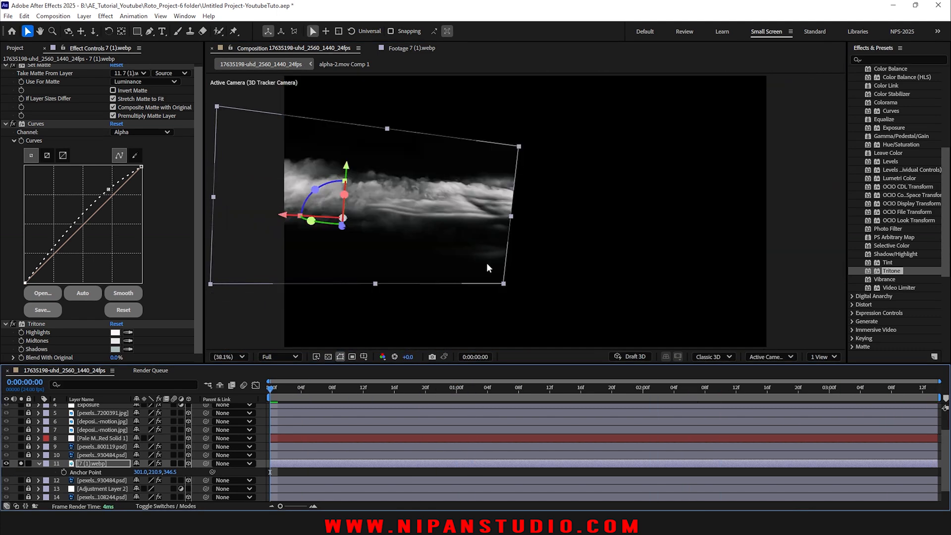
{"action": "left_click", "coordinate": [138, 33]}
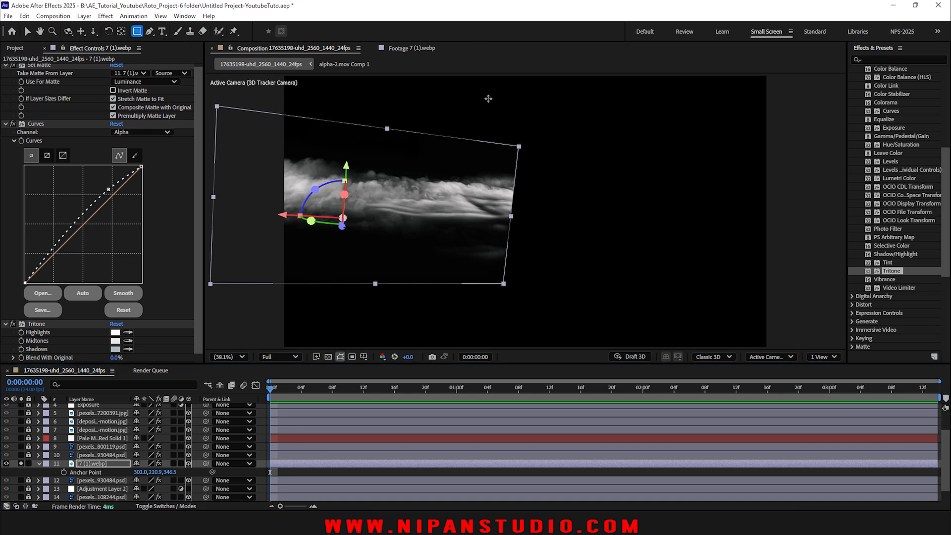
{"action": "left_click_drag", "start_coordinate": [484, 90], "coordinate": [711, 365]}
{"action": "left_click", "coordinate": [149, 480]}
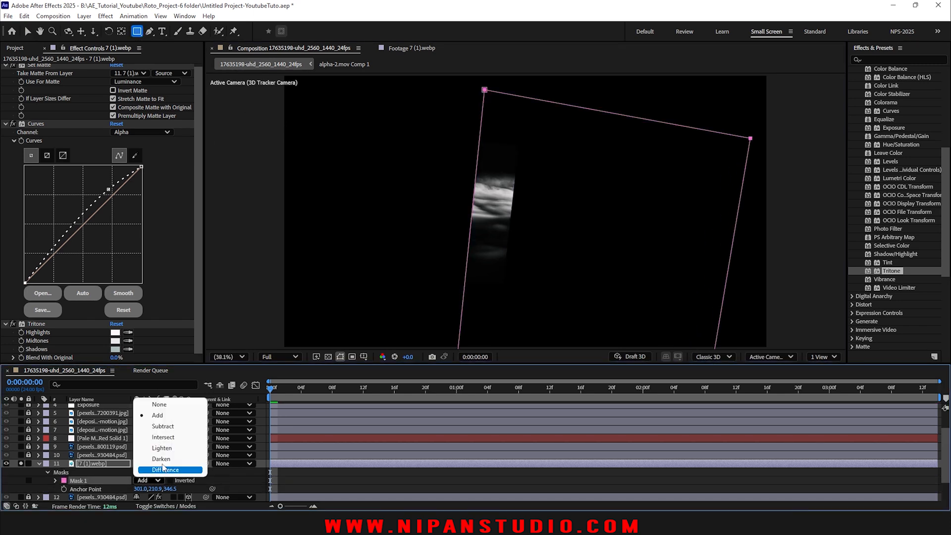
{"action": "left_click", "coordinate": [163, 428]}
- Feather Mask 1 by 149 pixels and move its upper-left corner outward to the left, saving the project and unsoloing the layer
{"action": "key", "text": "f"}
{"action": "left_click_drag", "start_coordinate": [146, 481], "coordinate": [213, 476]}
{"action": "key", "text": "v"}
{"action": "left_click_drag", "start_coordinate": [485, 89], "coordinate": [437, 84]}
{"action": "key", "text": "ctrl+s"}
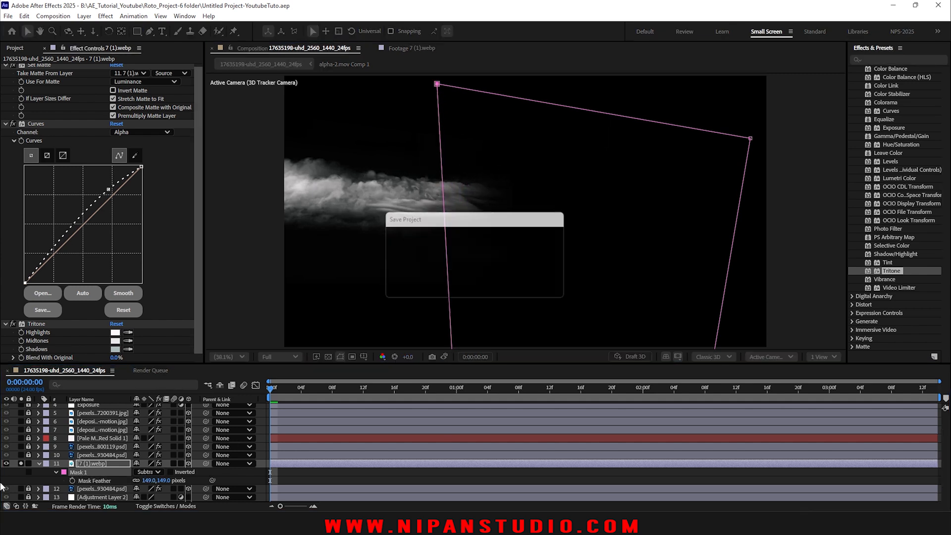
{"action": "left_click", "coordinate": [21, 463]}
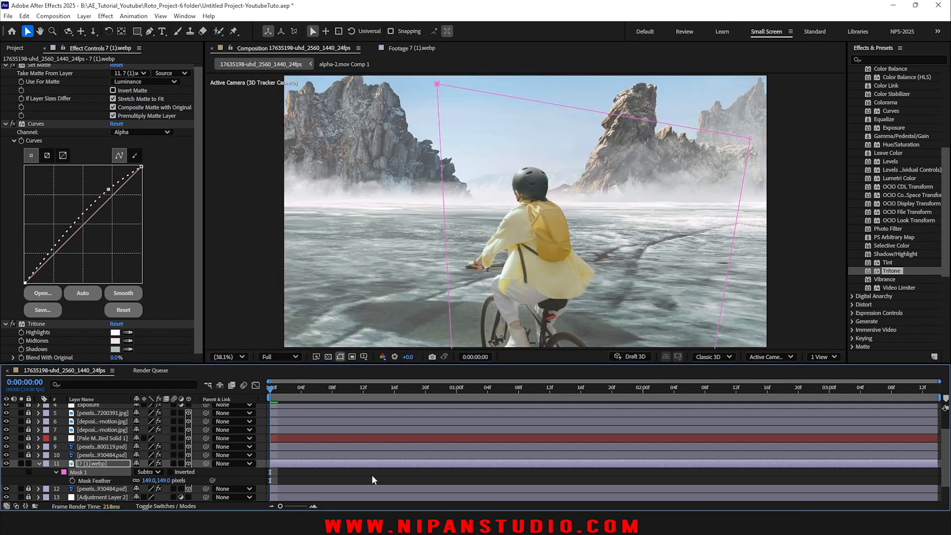
- Shift the 7 (1).webp fog to the right and slightly upward, and turn off its Curves effect
{"action": "left_click", "coordinate": [303, 471]}
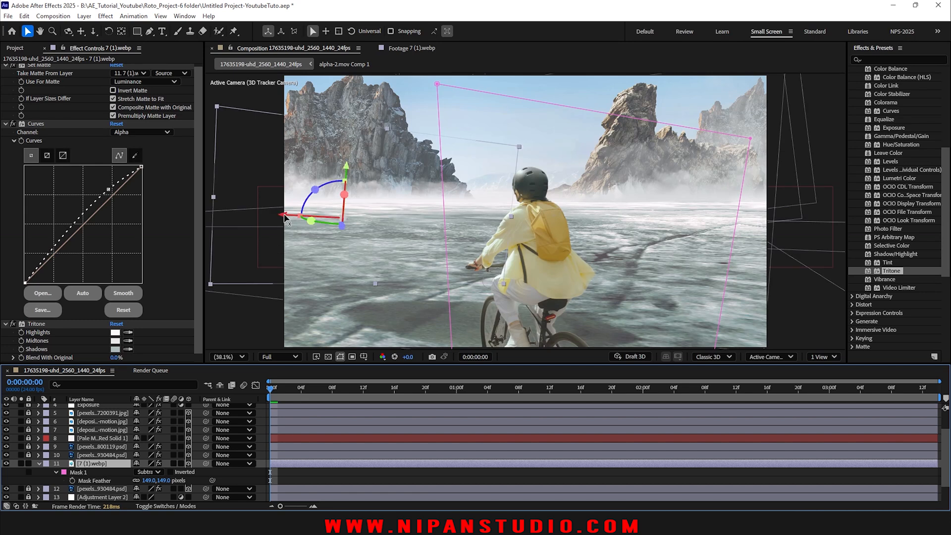
{"action": "left_click_drag", "start_coordinate": [281, 215], "coordinate": [308, 216]}
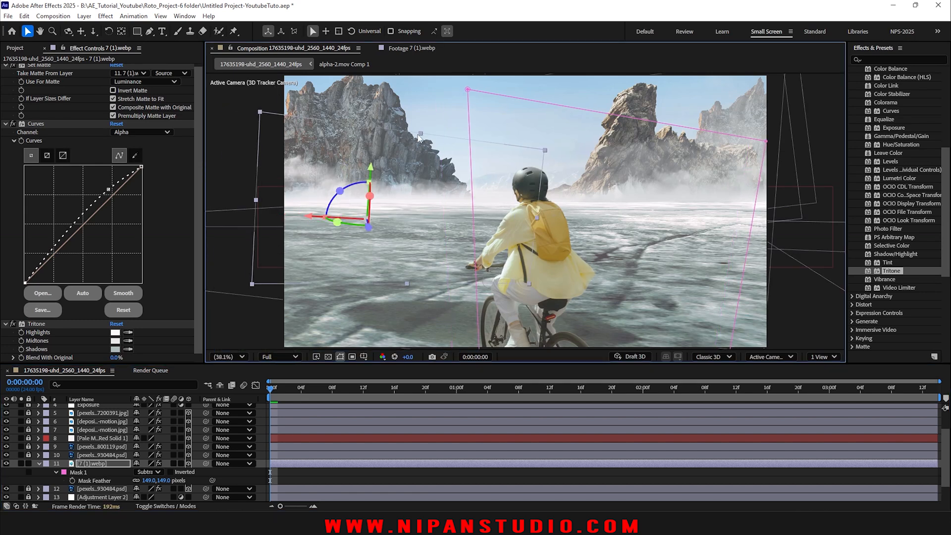
{"action": "left_click_drag", "start_coordinate": [420, 133], "coordinate": [420, 129]}
{"action": "left_click", "coordinate": [14, 126]}
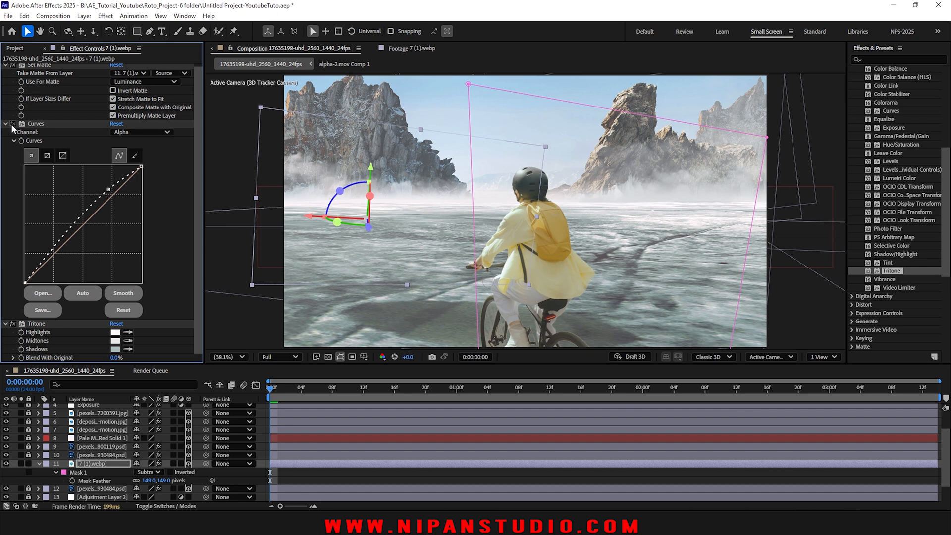
{"action": "left_click", "coordinate": [7, 125]}
{"action": "left_click", "coordinate": [87, 229]}
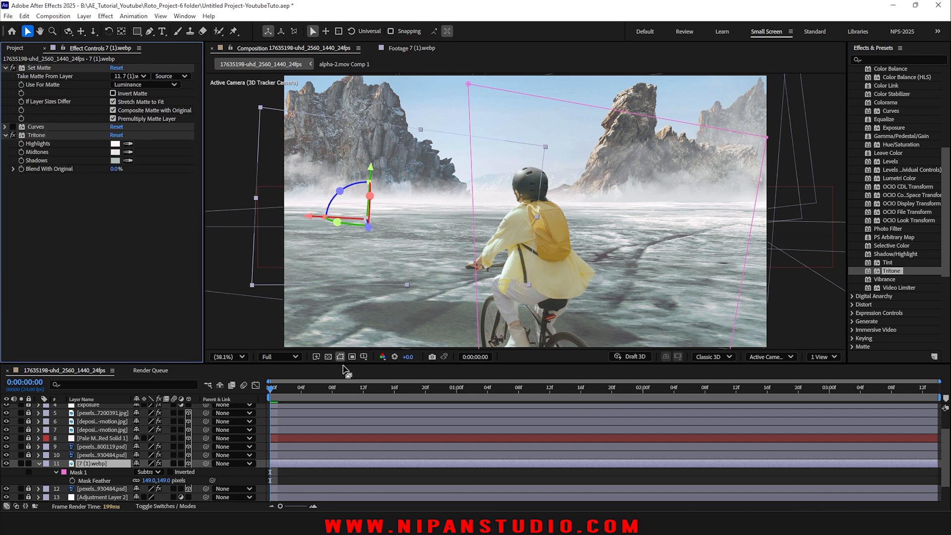
- Preview the fog with the layer controls hidden, then save the project and lock the collapsed 7 (1).webp layer
{"action": "key", "text": "ctrl+shift+h"}
{"action": "key", "text": "space"}
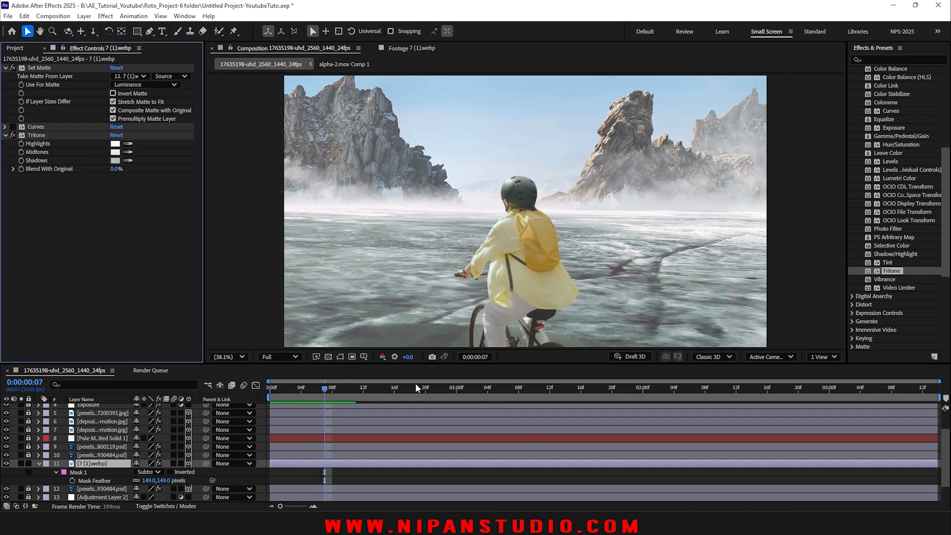
{"action": "left_click_drag", "start_coordinate": [433, 390], "coordinate": [15, 398]}
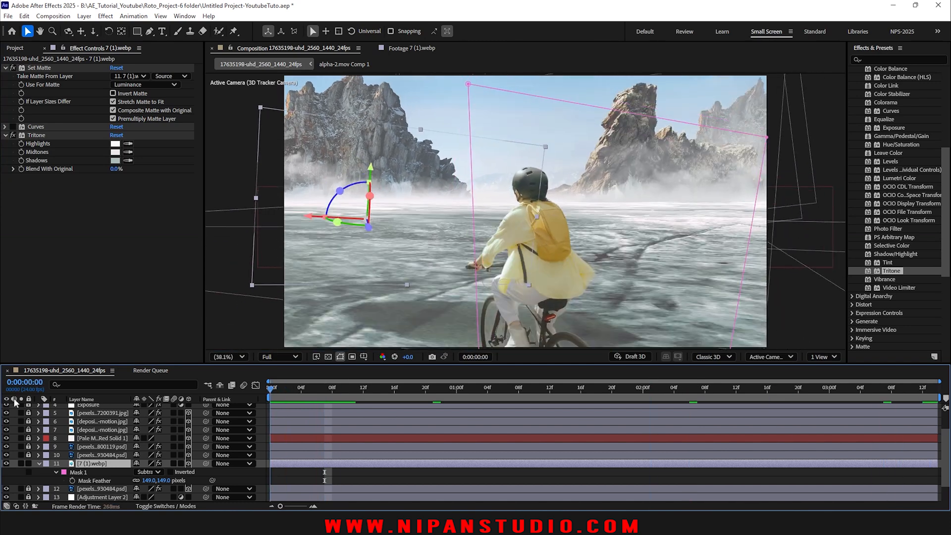
{"action": "key", "text": "ctrl+s"}
{"action": "left_click", "coordinate": [37, 463]}
{"action": "left_click", "coordinate": [28, 463]}
- Play the opening frames and examine the fog along the right cliff's base and the contribution of the individual haze layers
{"action": "scroll", "coordinate": [79, 460], "scroll_direction": "up", "scroll_amount": 2}
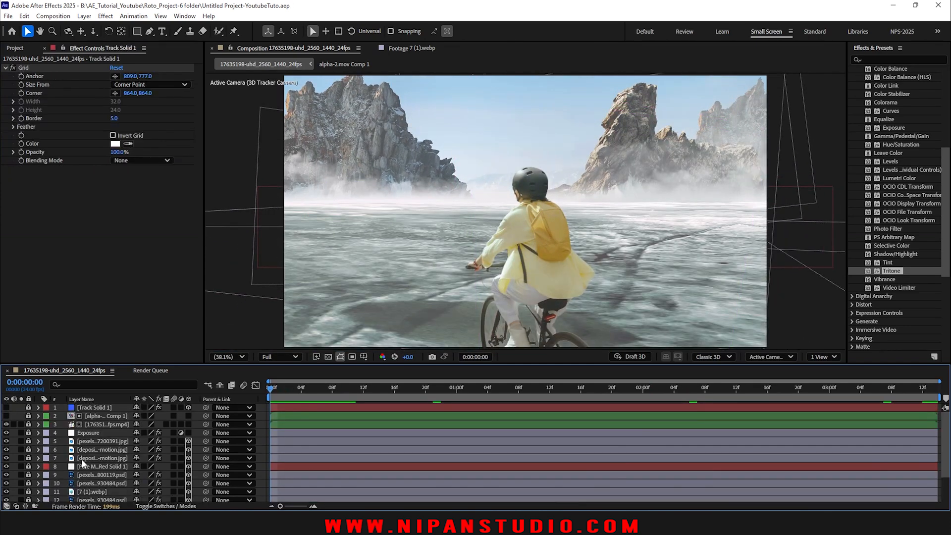
{"action": "key", "text": "space"}
{"action": "key", "text": "space"}
{"action": "left_click_drag", "start_coordinate": [334, 394], "coordinate": [237, 395]}
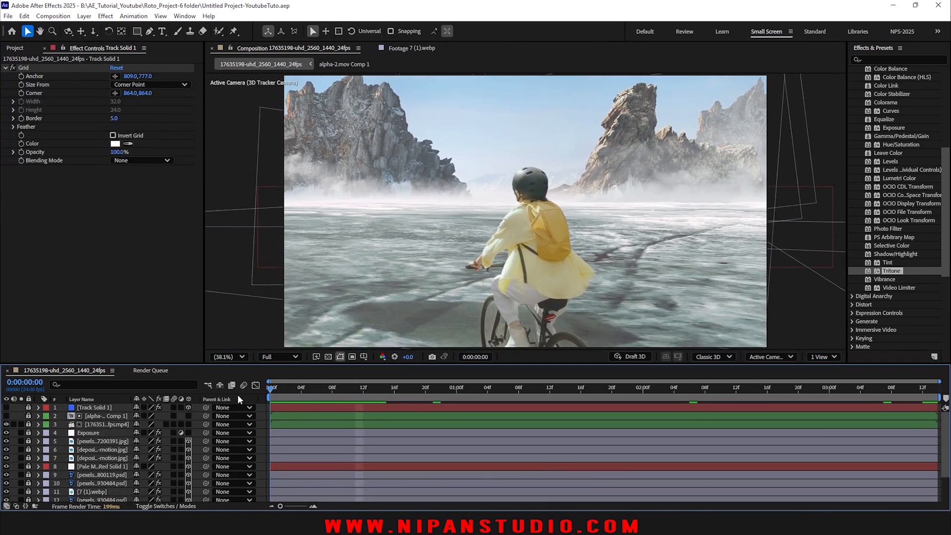
{"action": "scroll", "coordinate": [518, 203], "scroll_direction": "up", "scroll_amount": 5}
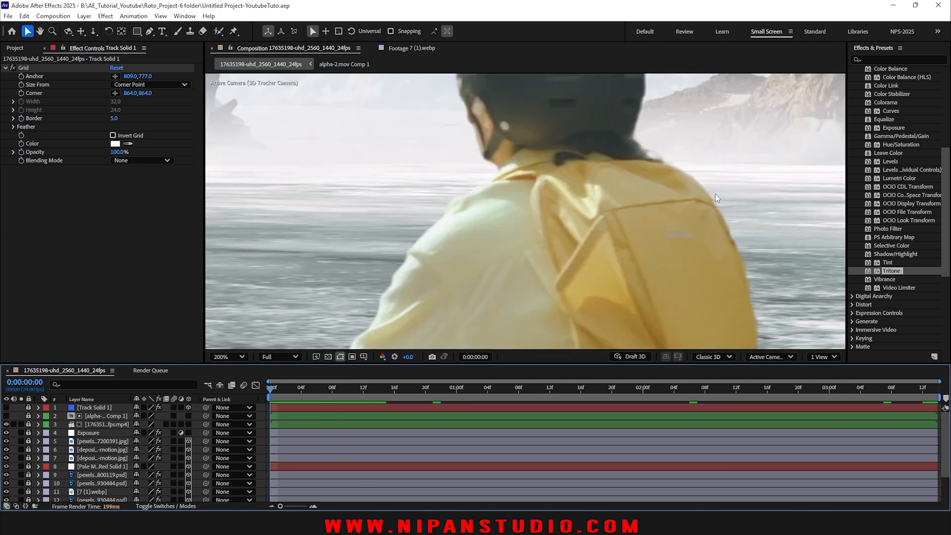
{"action": "left_click_drag", "start_coordinate": [651, 208], "coordinate": [478, 210]}
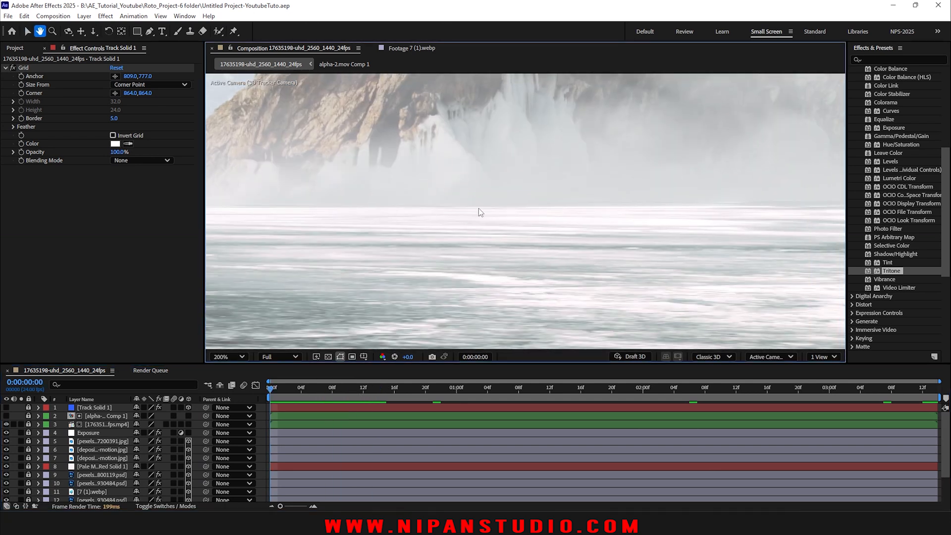
{"action": "scroll", "coordinate": [483, 218], "scroll_direction": "down", "scroll_amount": 4}
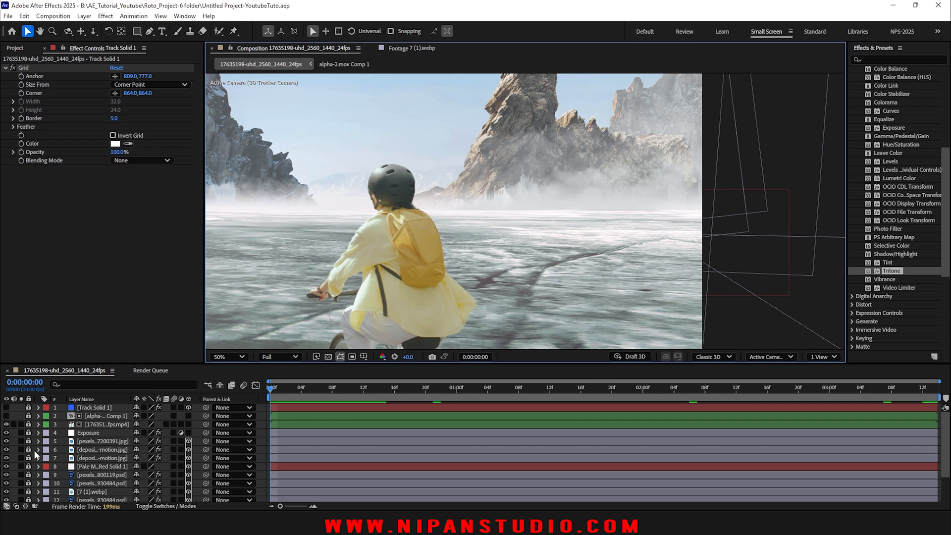
{"action": "left_click", "coordinate": [20, 466]}
{"action": "left_click", "coordinate": [21, 466]}
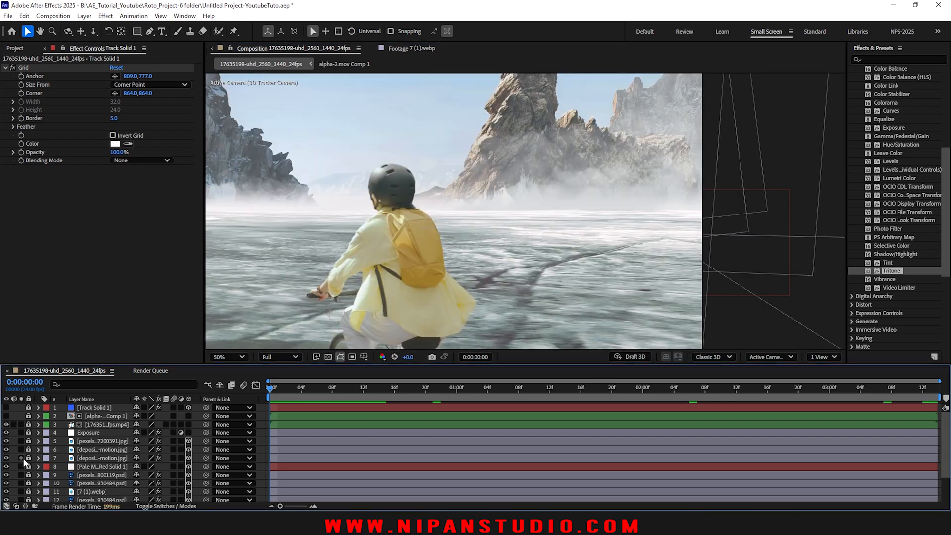
{"action": "mouse_move", "coordinate": [22, 458]}
{"action": "left_mouse_down"}
{"action": "mouse_move", "coordinate": [22, 441]}
{"action": "mouse_move", "coordinate": [19, 459]}
{"action": "left_mouse_up"}
{"action": "left_click", "coordinate": [21, 466]}
{"action": "left_click", "coordinate": [21, 466]}
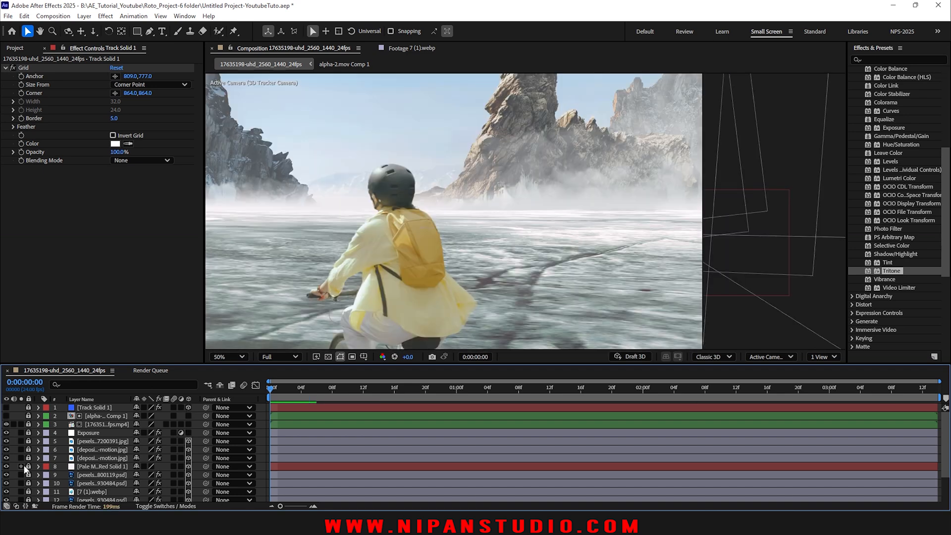
- Add an adjustment layer above the two deposit fog layers, place Pale Magenta-Red Solid 1 directly above it, and lock both
{"action": "right_click", "coordinate": [97, 459]}
{"action": "mouse_move", "coordinate": [132, 341]}
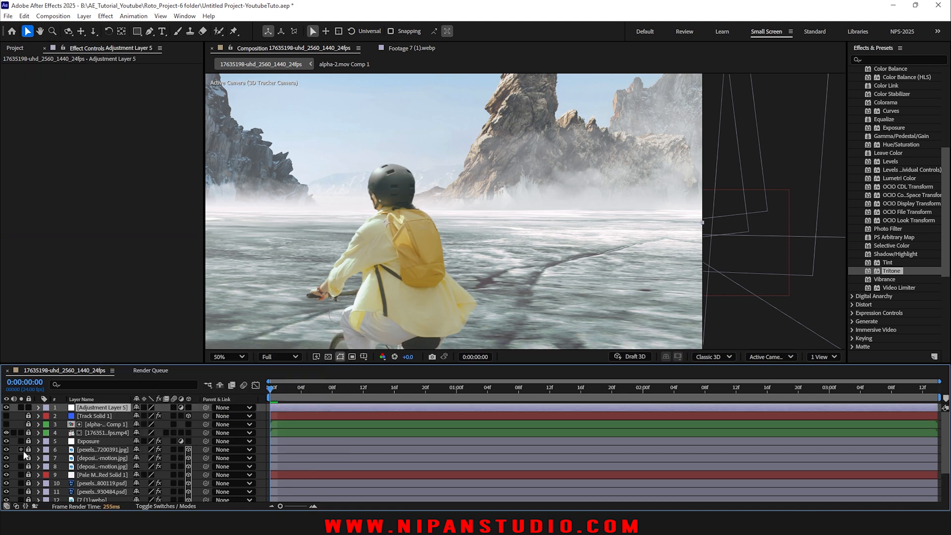
{"action": "left_click", "coordinate": [21, 450]}
{"action": "left_click", "coordinate": [22, 450]}
{"action": "mouse_move", "coordinate": [88, 449]}
{"action": "left_mouse_down"}
{"action": "mouse_move", "coordinate": [94, 472]}
{"action": "mouse_move", "coordinate": [96, 447]}
{"action": "left_mouse_up"}
{"action": "left_click", "coordinate": [22, 474]}
{"action": "left_click", "coordinate": [21, 475]}
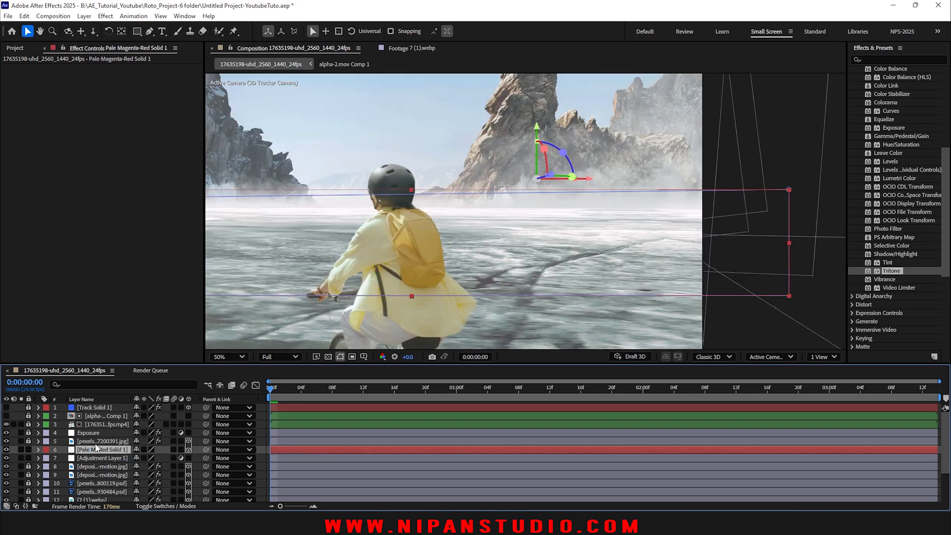
{"action": "left_click", "coordinate": [29, 449]}
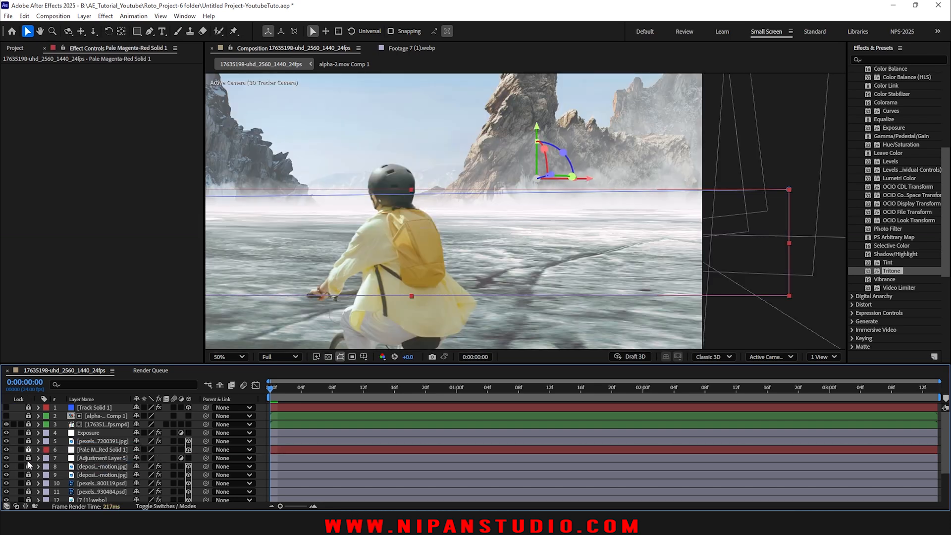
{"action": "key", "text": "shift+slash"}
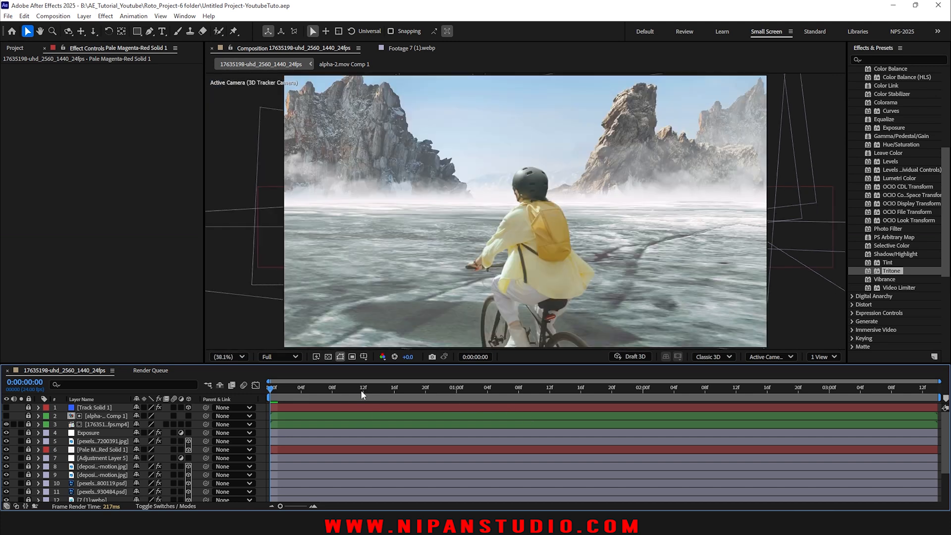
- Return to the first frame, then unlock and duplicate the 7 (1).webp fog layer
{"action": "left_click_drag", "start_coordinate": [361, 391], "coordinate": [270, 399]}
{"action": "scroll", "coordinate": [22, 455], "scroll_direction": "down", "scroll_amount": 2}
{"action": "left_click", "coordinate": [21, 455]}
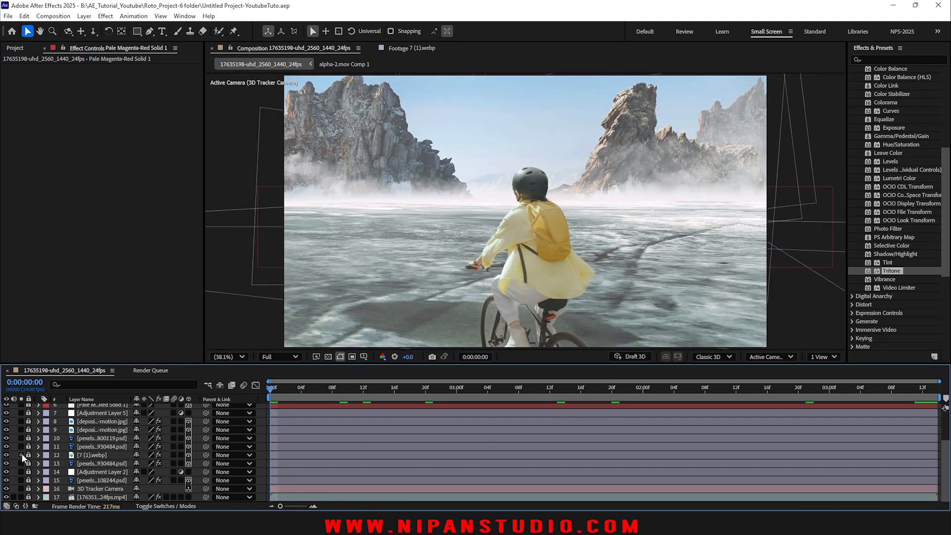
{"action": "left_click", "coordinate": [21, 454]}
{"action": "left_click", "coordinate": [21, 454]}
{"action": "left_click", "coordinate": [21, 454]}
{"action": "left_click", "coordinate": [74, 455]}
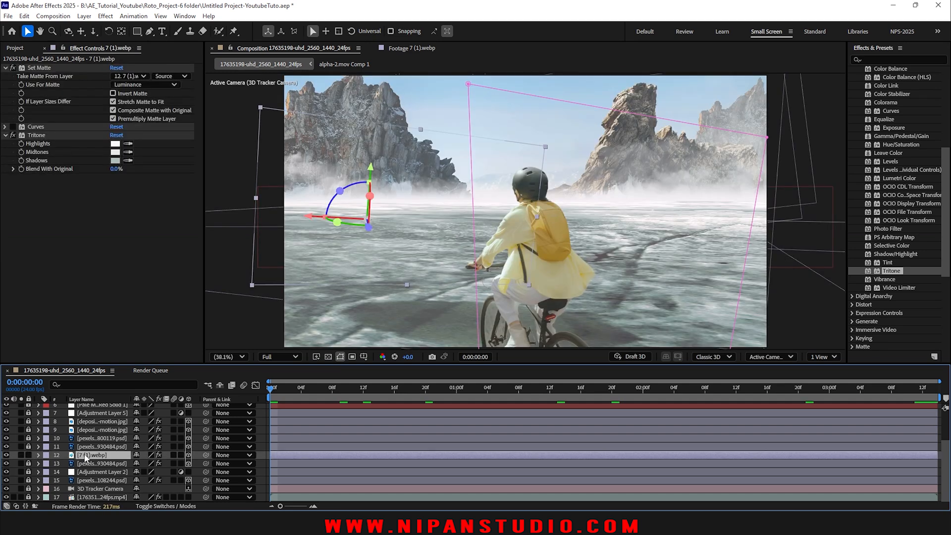
{"action": "key", "text": "ctrl+d"}
- Browse the available fog images, import 1.webp and replace the duplicated fog layer's source with it
{"action": "left_click", "coordinate": [15, 48]}
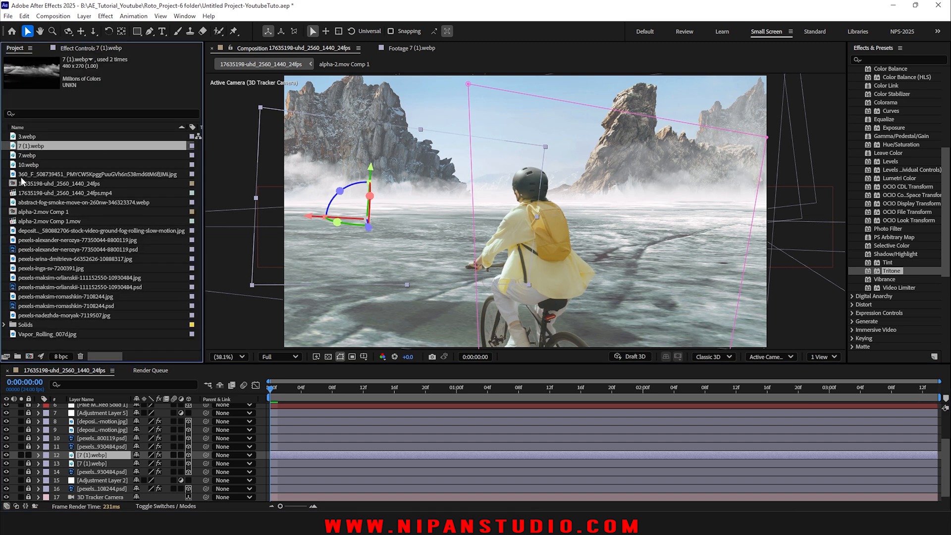
{"action": "left_click", "coordinate": [27, 136]}
{"action": "left_click", "coordinate": [31, 166]}
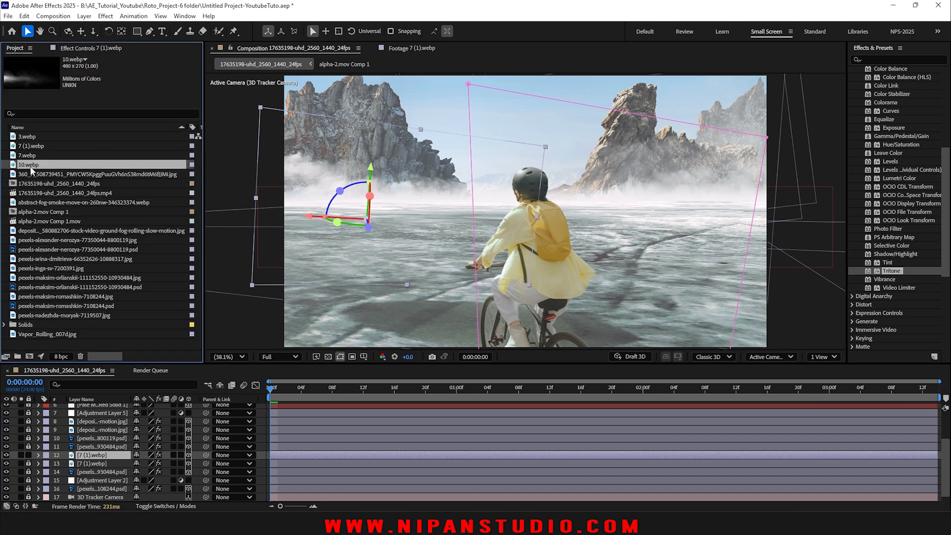
{"action": "left_click", "coordinate": [48, 335]}
{"action": "double_click", "coordinate": [15, 335]}
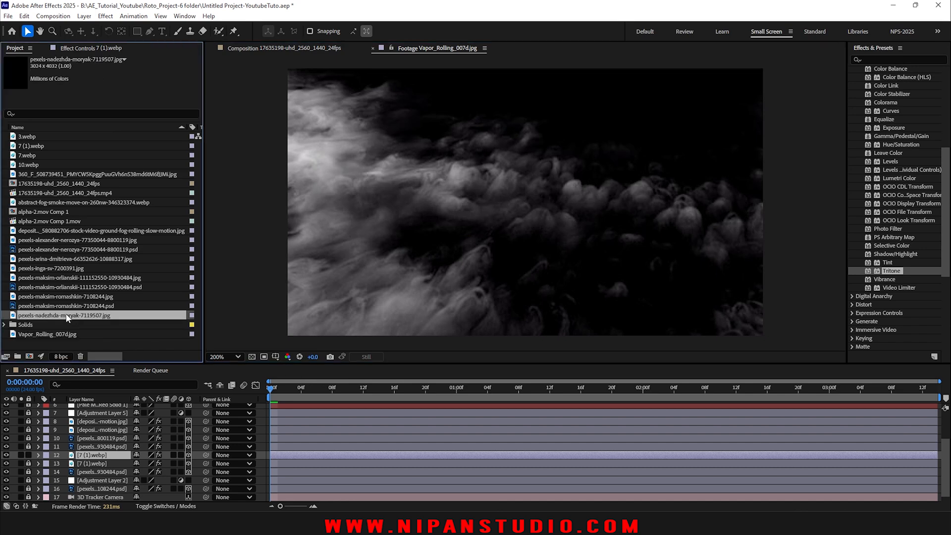
{"action": "left_click", "coordinate": [21, 296]}
{"action": "left_click", "coordinate": [33, 277]}
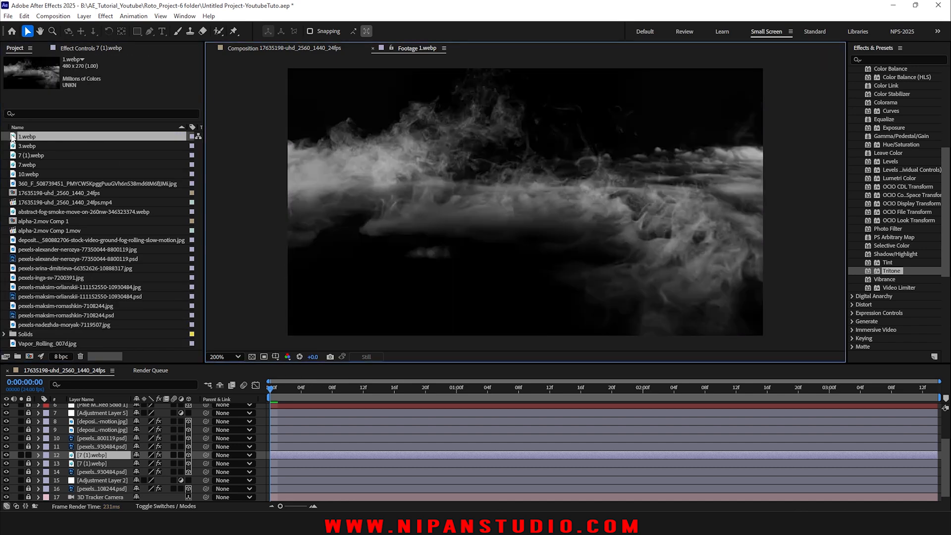
{"action": "left_click_drag", "start_coordinate": [13, 138], "coordinate": [106, 455]}
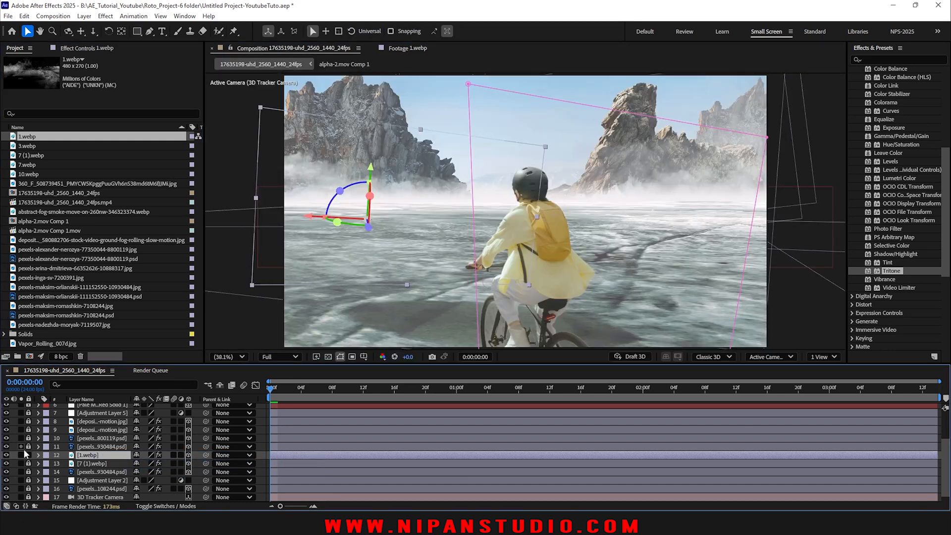
- Solo the 1.webp layer, set its Set Matte source to its own layer, 12. 1.webp, and nudge it slightly right
{"action": "left_click", "coordinate": [21, 454]}
{"action": "left_click", "coordinate": [78, 49]}
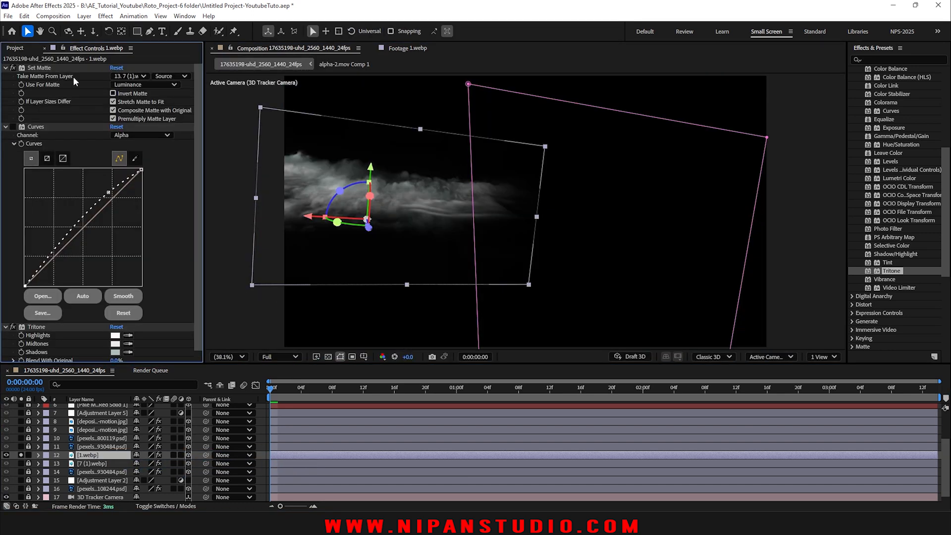
{"action": "left_click", "coordinate": [128, 77]}
{"action": "left_click", "coordinate": [136, 222]}
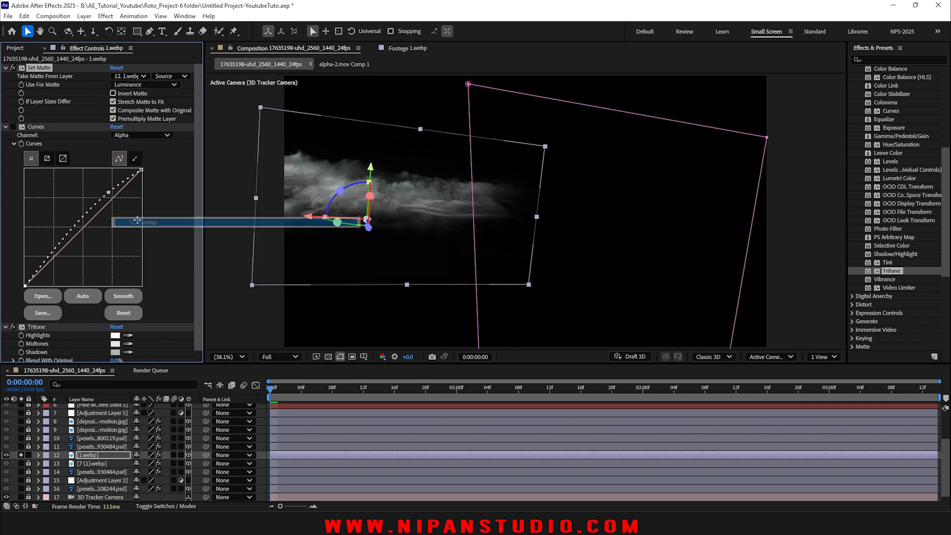
{"action": "mouse_move", "coordinate": [310, 220]}
{"action": "left_mouse_down"}
{"action": "mouse_move", "coordinate": [374, 222]}
{"action": "mouse_move", "coordinate": [293, 220]}
{"action": "mouse_move", "coordinate": [311, 221]}
{"action": "left_mouse_up"}
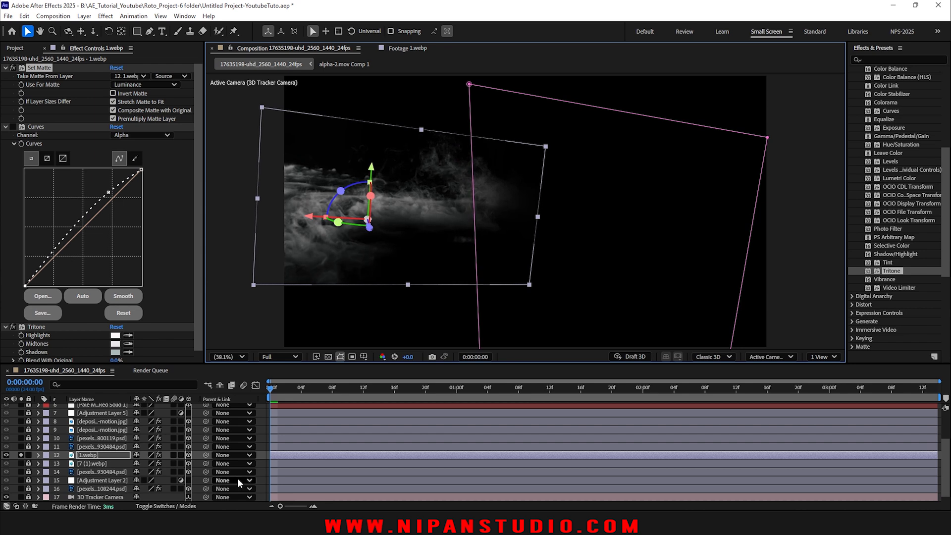
- Flip the 1.webp fog layer horizontally
{"action": "right_click", "coordinate": [280, 455]}
{"action": "mouse_move", "coordinate": [336, 200]}
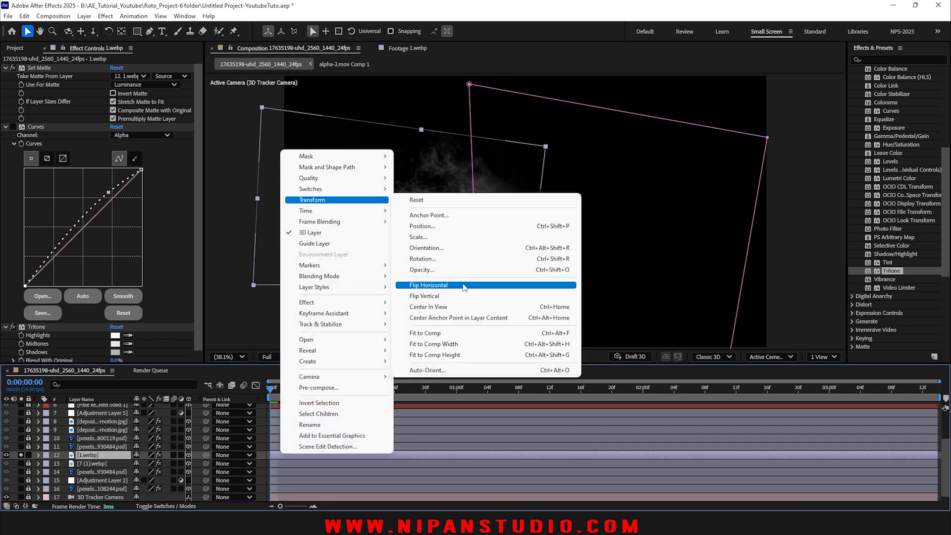
{"action": "left_click", "coordinate": [483, 285]}
- Shift Mask 1 of the soloed 1.webp fog layer right to expose more fog, lock the mask, and turn off the layer's solo
{"action": "left_click", "coordinate": [38, 455]}
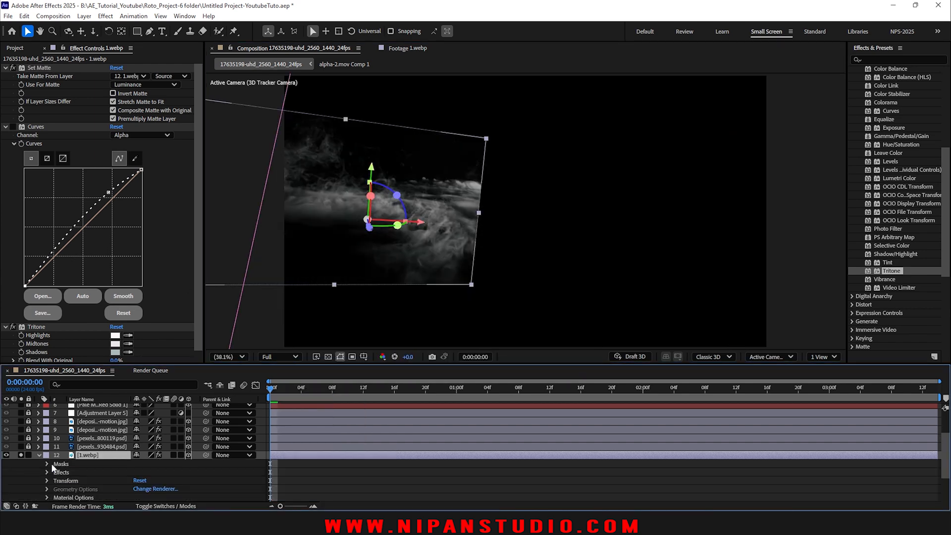
{"action": "left_click", "coordinate": [79, 473]}
{"action": "scroll", "coordinate": [369, 216], "scroll_direction": "up", "scroll_amount": 2}
{"action": "scroll", "coordinate": [373, 162], "scroll_direction": "down", "scroll_amount": 3}
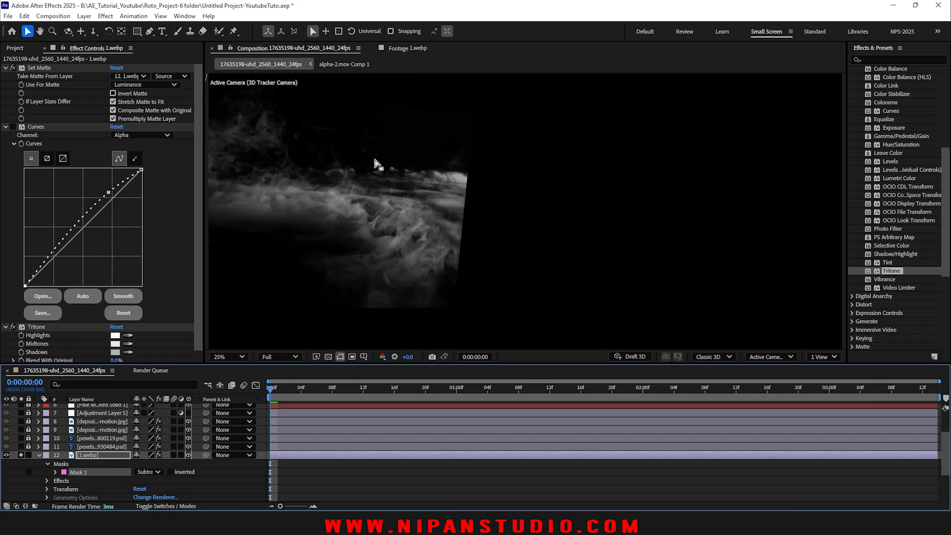
{"action": "left_click", "coordinate": [534, 129]}
{"action": "left_click_drag", "start_coordinate": [433, 123], "coordinate": [672, 144]}
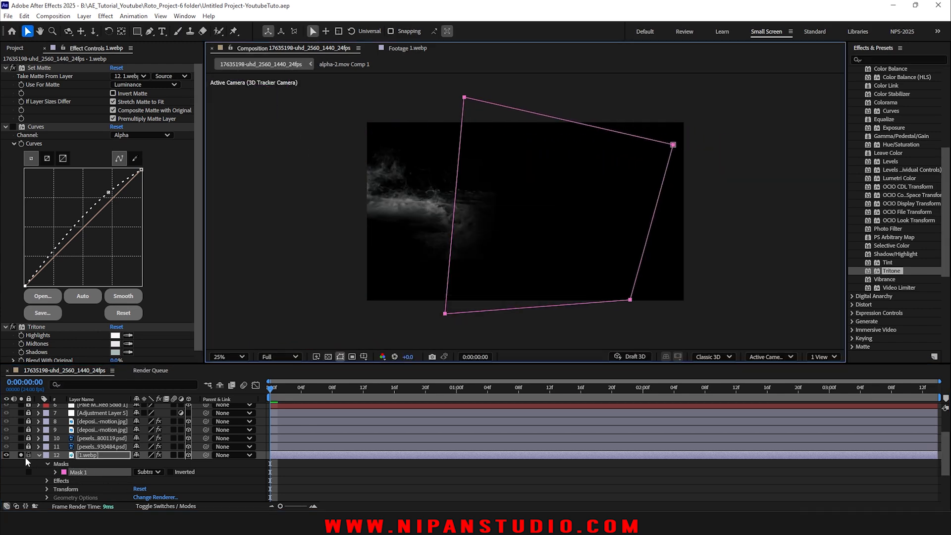
{"action": "left_click", "coordinate": [21, 455]}
{"action": "key", "text": "shift+slash"}
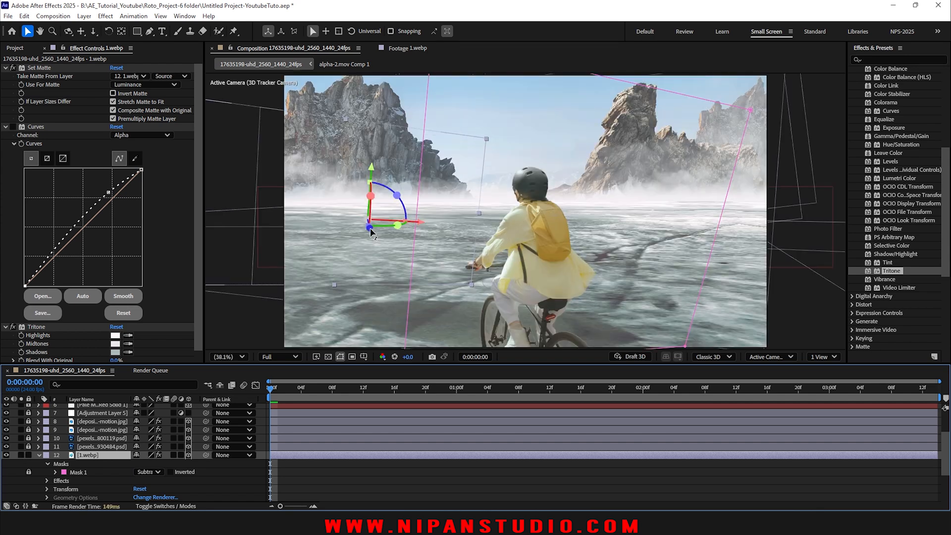
- Set the 1.webp layer's anchor point Z to 629.5, then resize and reposition the fog over the cliffs beside the rider
{"action": "key", "text": "a"}
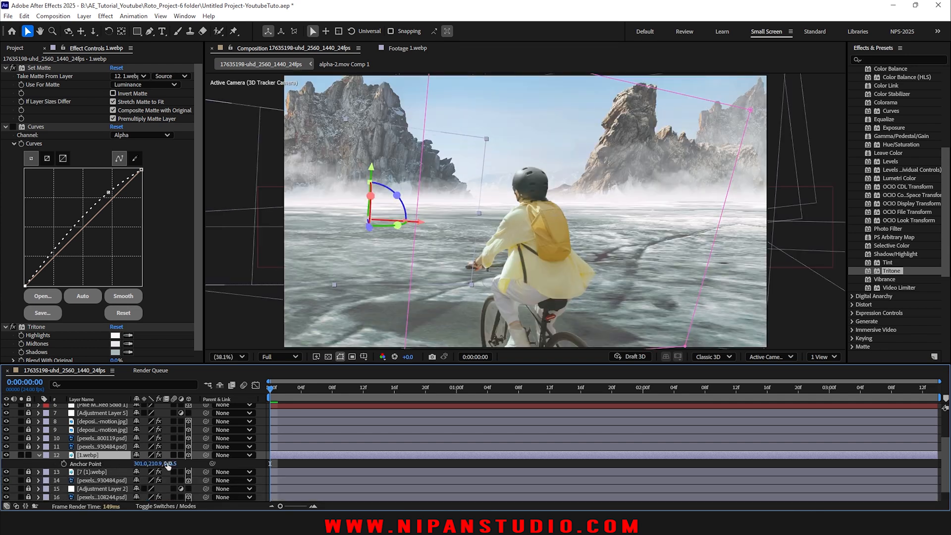
{"action": "left_click_drag", "start_coordinate": [168, 464], "coordinate": [312, 467]}
{"action": "left_click_drag", "start_coordinate": [368, 170], "coordinate": [376, 134]}
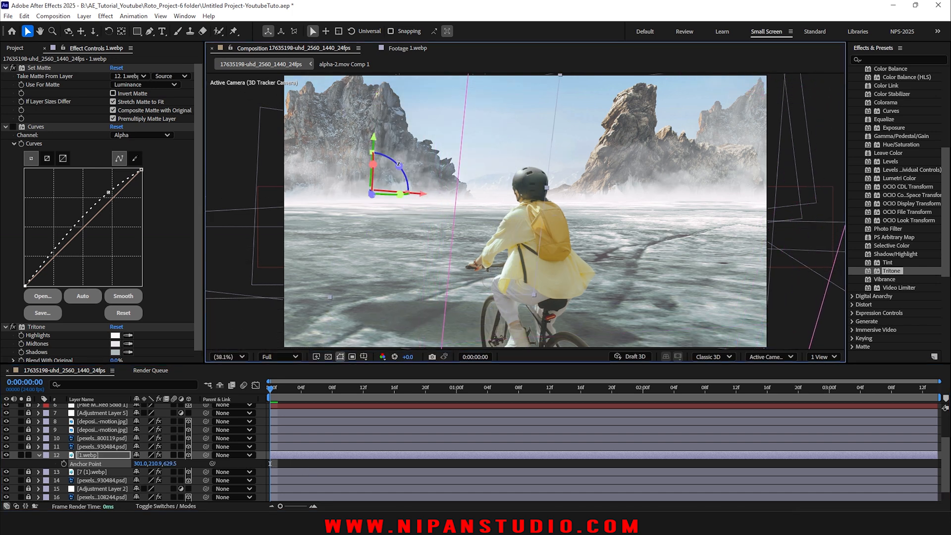
{"action": "left_click_drag", "start_coordinate": [429, 197], "coordinate": [406, 193]}
{"action": "left_click_drag", "start_coordinate": [601, 171], "coordinate": [563, 188]}
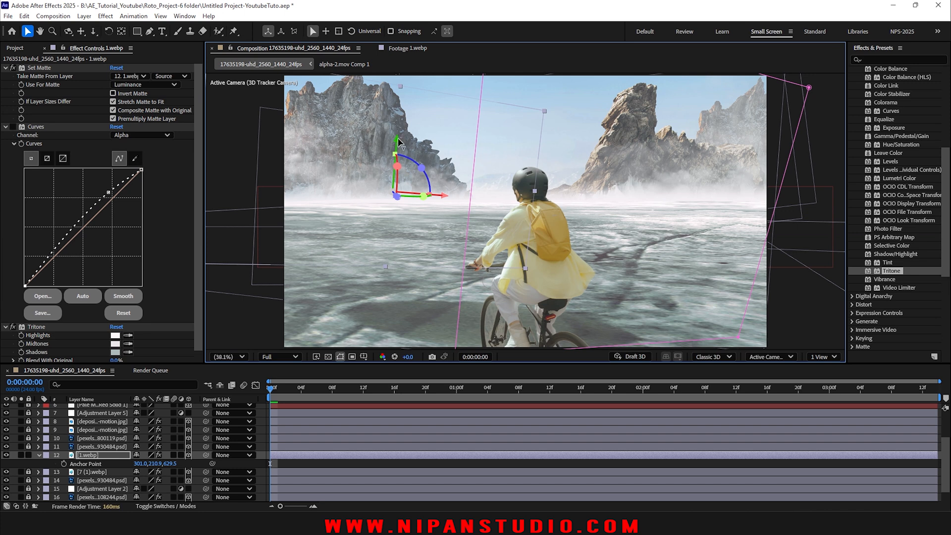
{"action": "left_click_drag", "start_coordinate": [398, 139], "coordinate": [398, 140]}
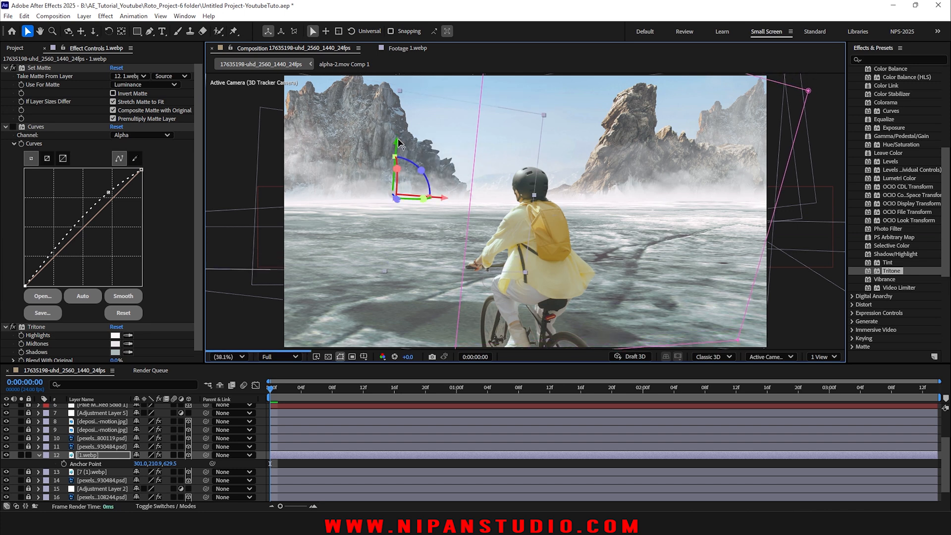
- Preview the fog's motion, set the 1.webp layer's anchor point Z to 784.5, and shift it slightly right
{"action": "key", "text": "space"}
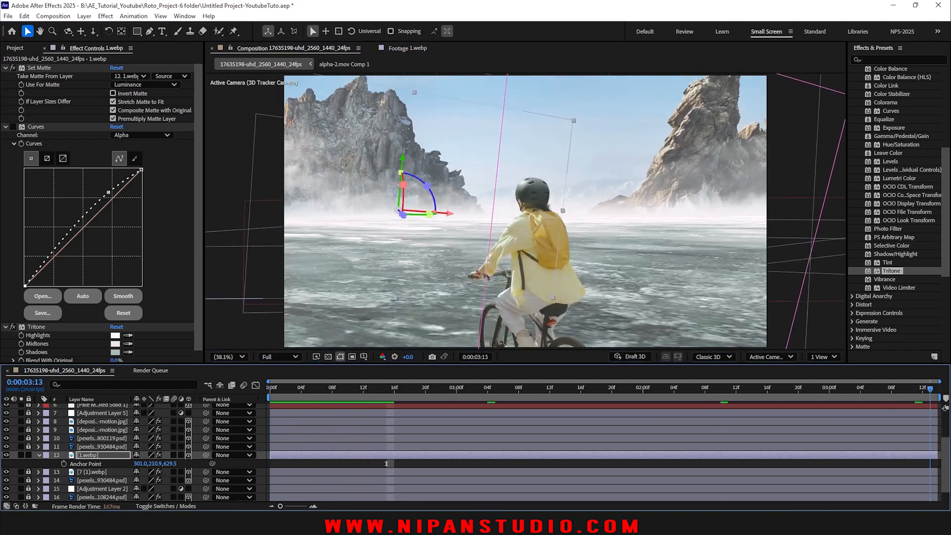
{"action": "key", "text": "space"}
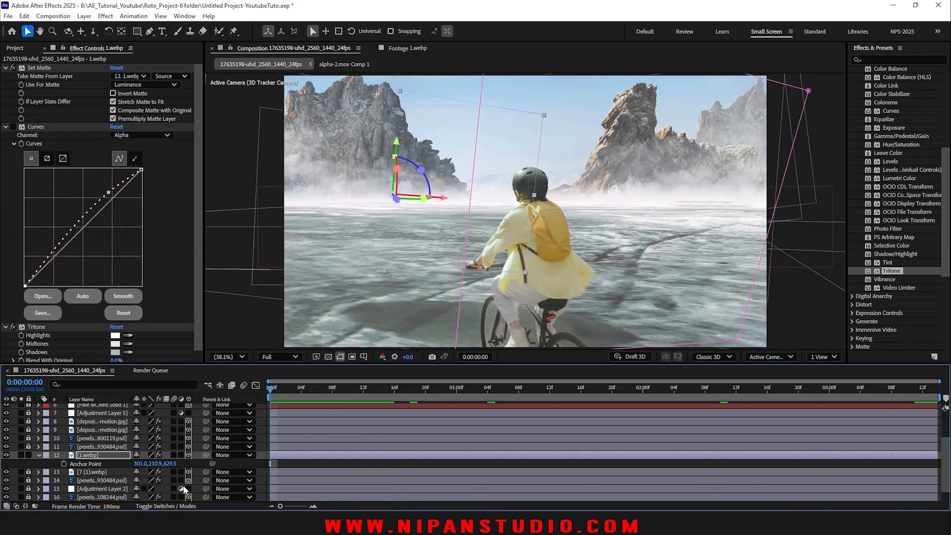
{"action": "left_click_drag", "start_coordinate": [169, 463], "coordinate": [242, 460]}
{"action": "left_click_drag", "start_coordinate": [445, 204], "coordinate": [465, 200]}
{"action": "key", "text": "space"}
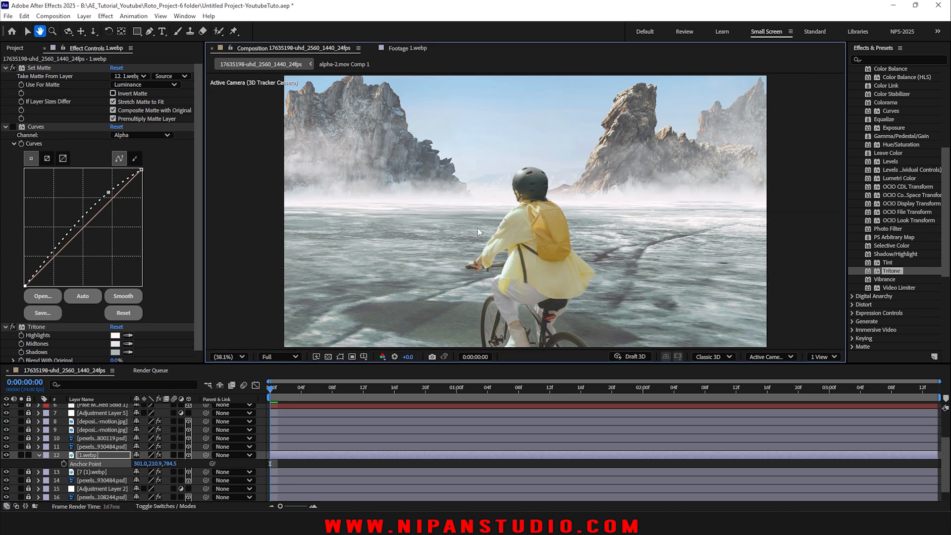
{"action": "left_click_drag", "start_coordinate": [348, 390], "coordinate": [268, 390]}
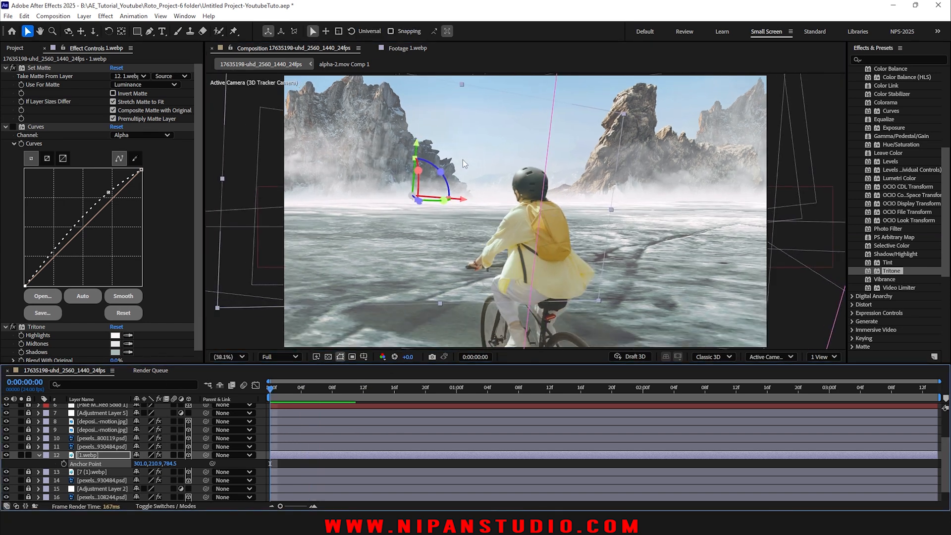
- Scale down the 1.webp fog layer and move it left and up across the left cliff
{"action": "left_click_drag", "start_coordinate": [462, 200], "coordinate": [422, 200]}
{"action": "left_click_drag", "start_coordinate": [415, 145], "coordinate": [413, 130]}
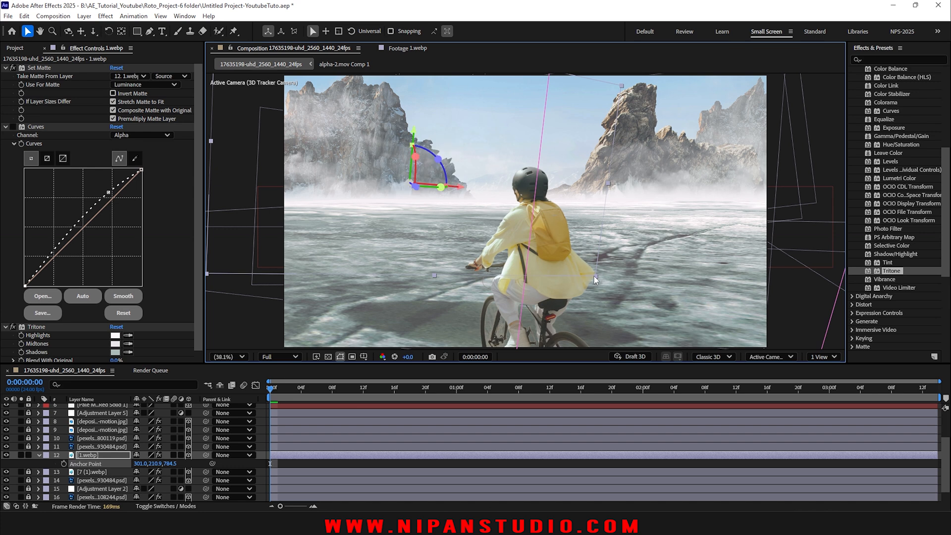
{"action": "left_click_drag", "start_coordinate": [595, 277], "coordinate": [570, 255]}
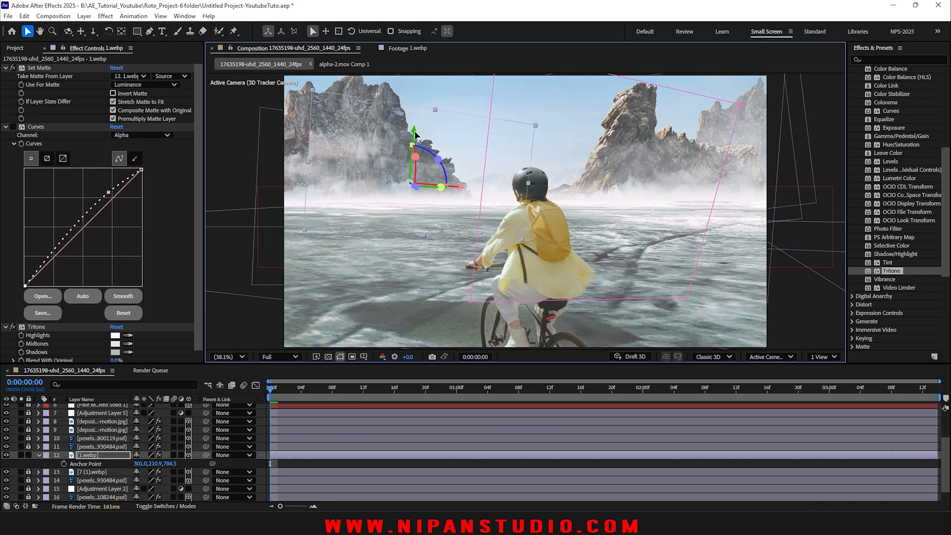
{"action": "left_click_drag", "start_coordinate": [414, 131], "coordinate": [414, 125]}
{"action": "left_click_drag", "start_coordinate": [459, 179], "coordinate": [442, 180]}
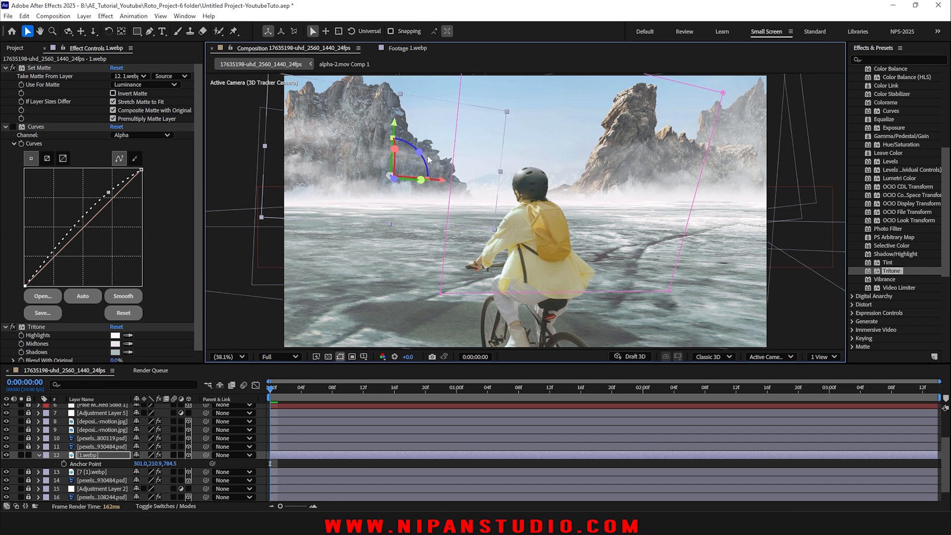
{"action": "left_click_drag", "start_coordinate": [396, 133], "coordinate": [397, 120]}
- Play back the composition to check the fog, then lock and collapse the 1.webp layer
{"action": "key", "text": "space"}
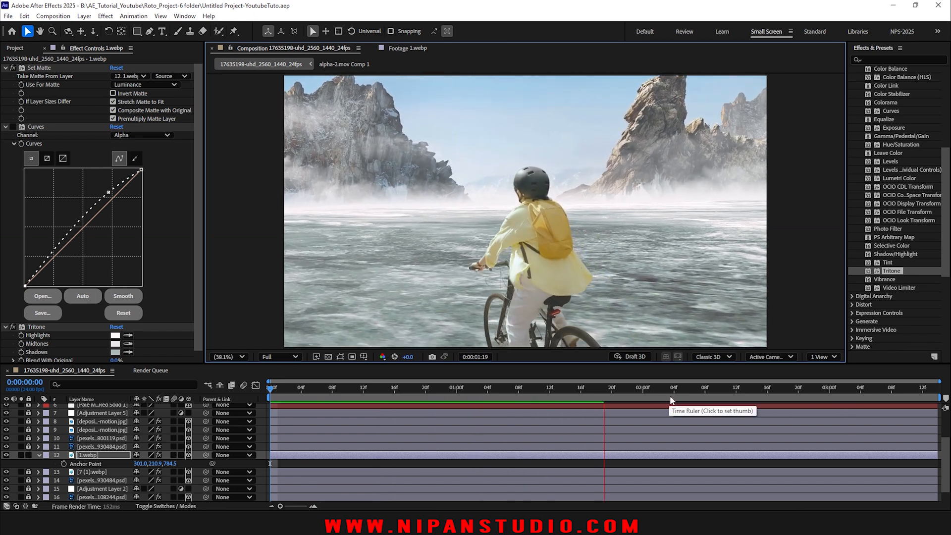
{"action": "left_click_drag", "start_coordinate": [605, 396], "coordinate": [99, 399]}
{"action": "key", "text": "space"}
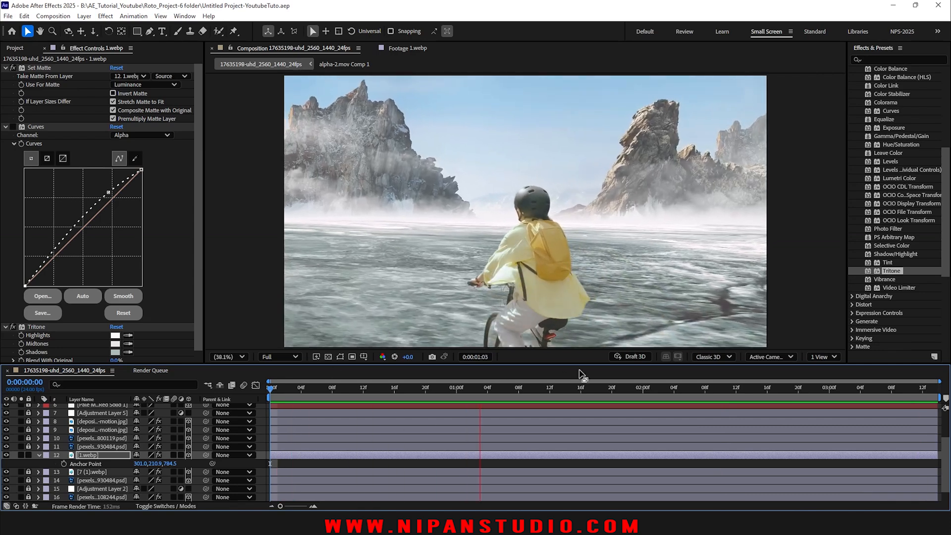
{"action": "key", "text": "space"}
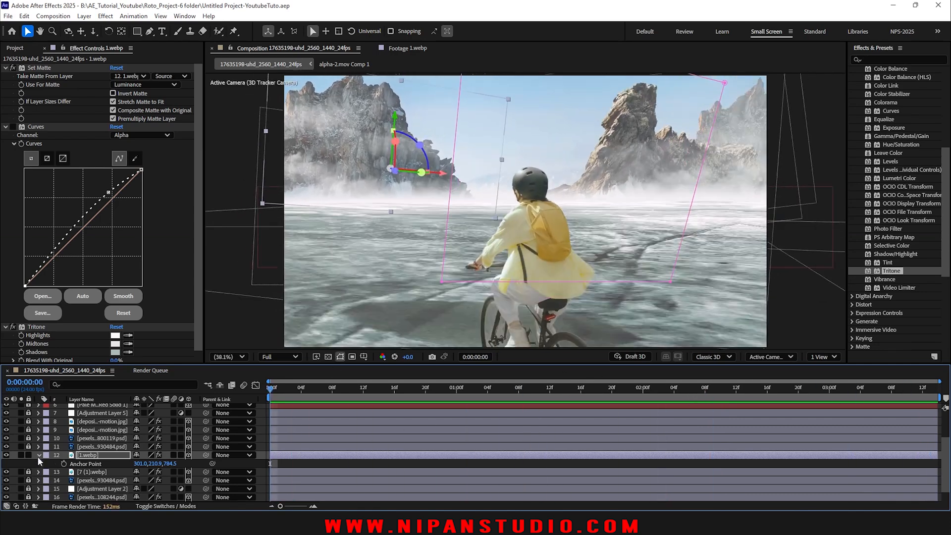
{"action": "left_click", "coordinate": [28, 454]}
{"action": "left_click", "coordinate": [39, 455]}
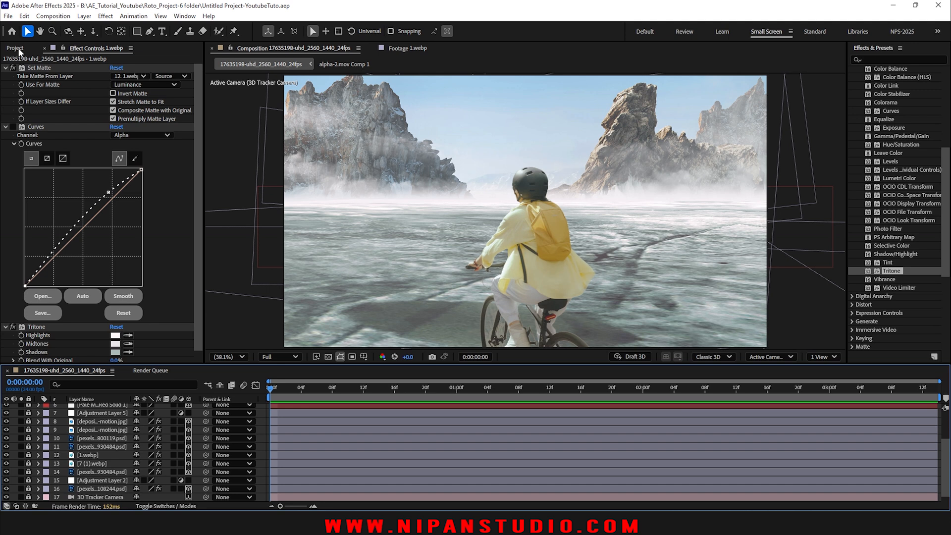
- Import the light ray image Ray-2.psd into the project with the composition at its first frame
{"action": "left_click", "coordinate": [15, 48]}
{"action": "left_click_drag", "start_coordinate": [339, 389], "coordinate": [514, 416]}
{"action": "key", "text": "Home"}
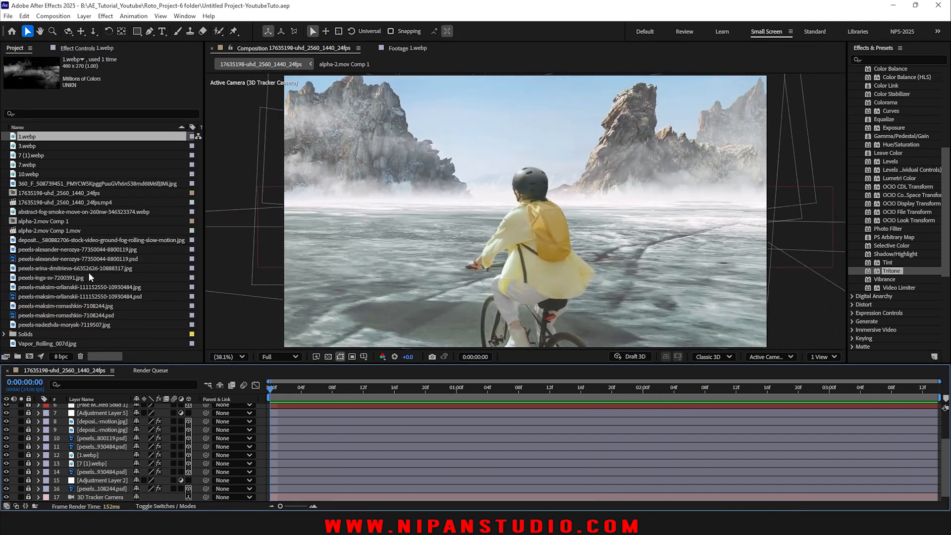
{"action": "left_click", "coordinate": [111, 347]}
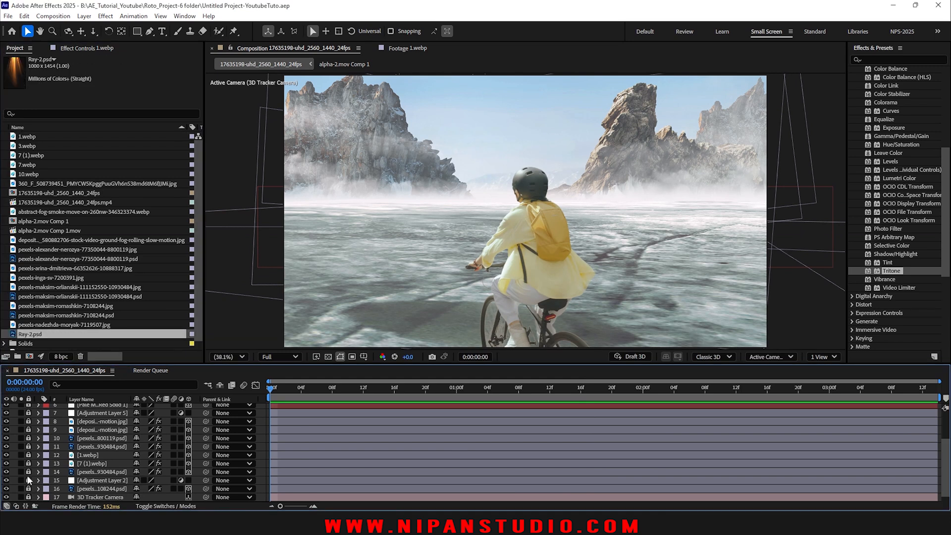
- Unlock and duplicate layer 14 (the 930484.psd cliff), view the Ray-2.psd footage, and replace the duplicate's source with it
{"action": "left_click", "coordinate": [20, 471]}
{"action": "left_click", "coordinate": [20, 471]}
{"action": "left_click", "coordinate": [80, 472]}
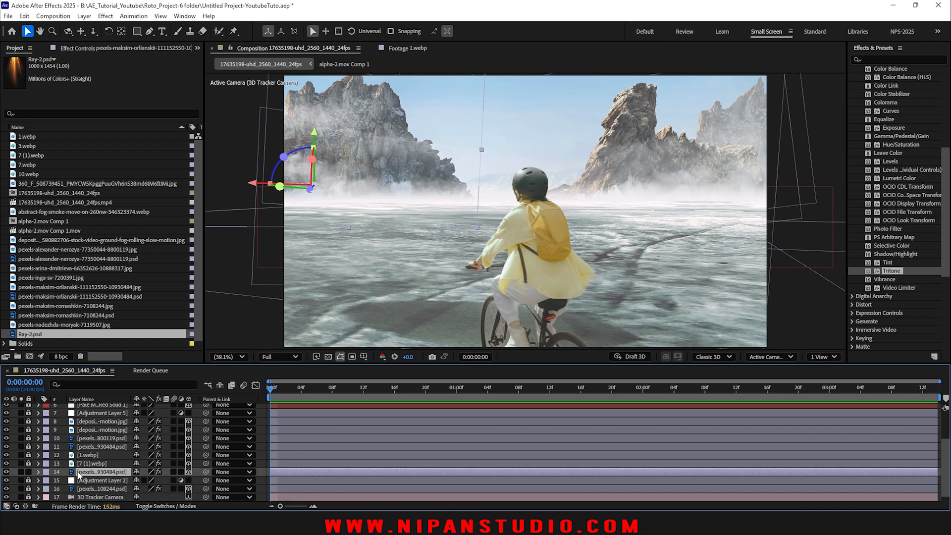
{"action": "key", "text": "ctrl+d"}
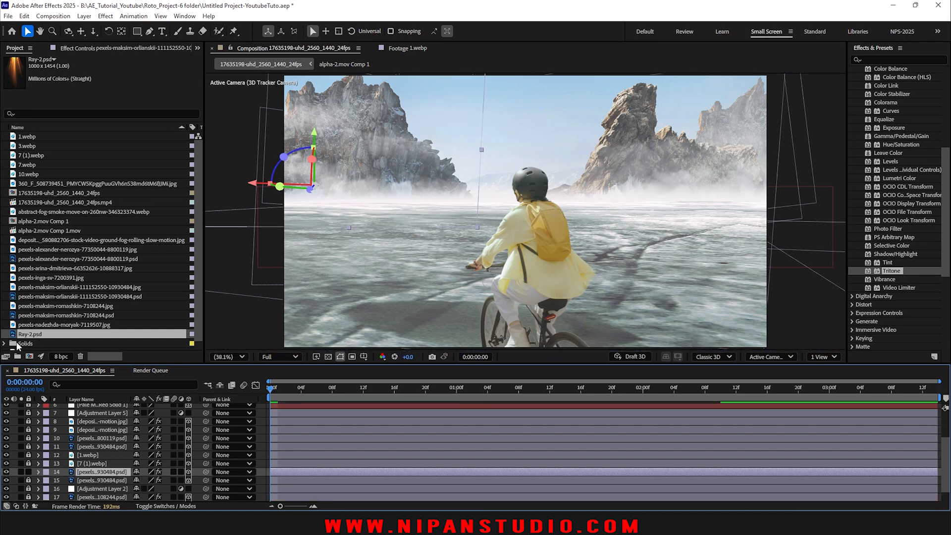
{"action": "double_click", "coordinate": [13, 334]}
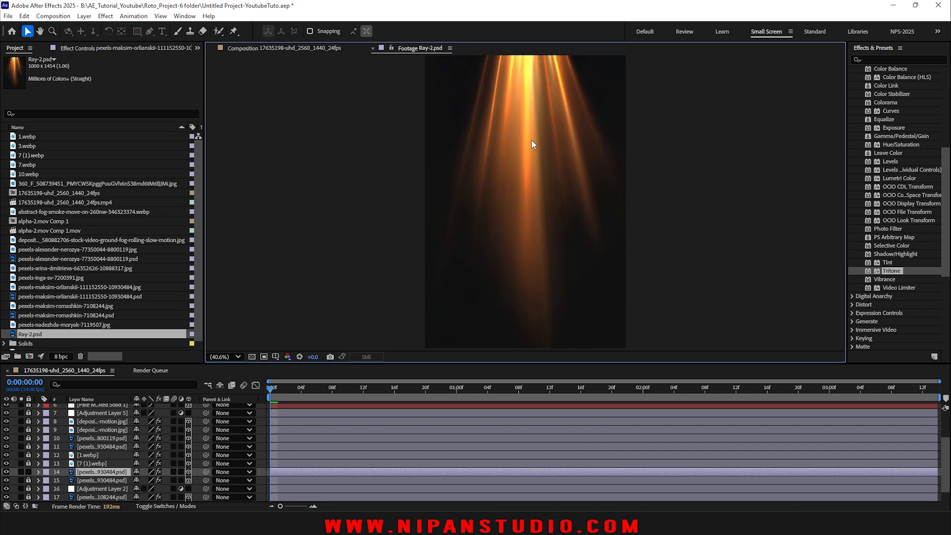
{"action": "left_click", "coordinate": [291, 49]}
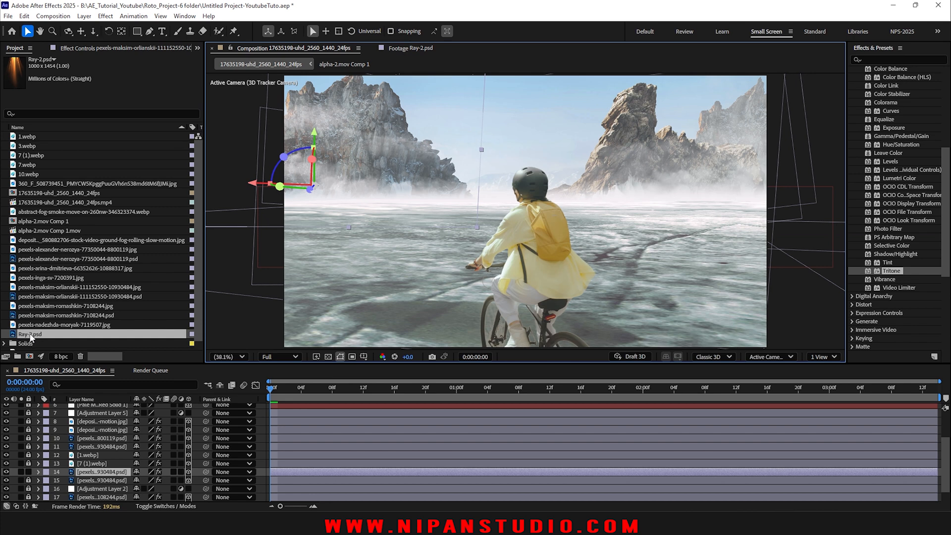
{"action": "left_click_drag", "start_coordinate": [33, 338], "coordinate": [89, 473]}
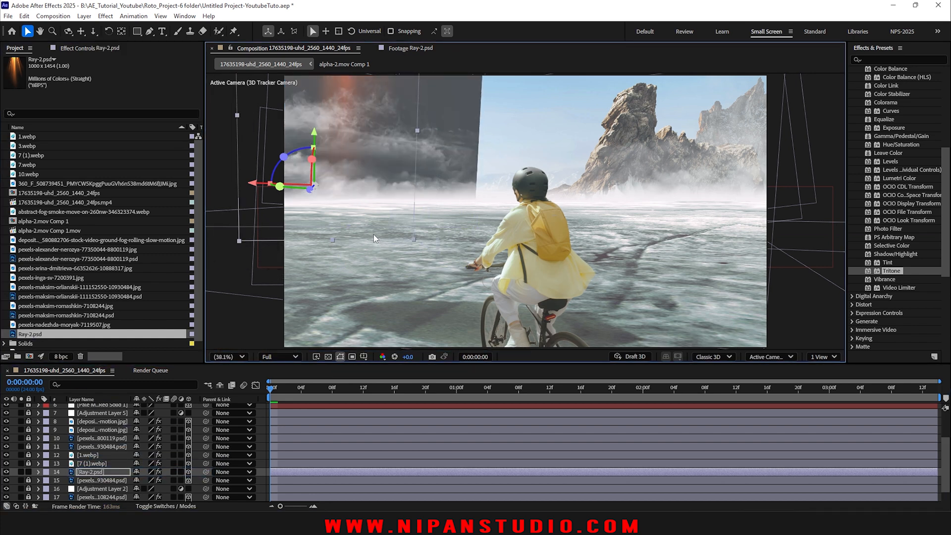
- Rotate, move and enlarge the Ray-2.psd layer so the rays fall diagonally from the upper-left sky over the left cliff
{"action": "left_click_drag", "start_coordinate": [316, 155], "coordinate": [291, 186]}
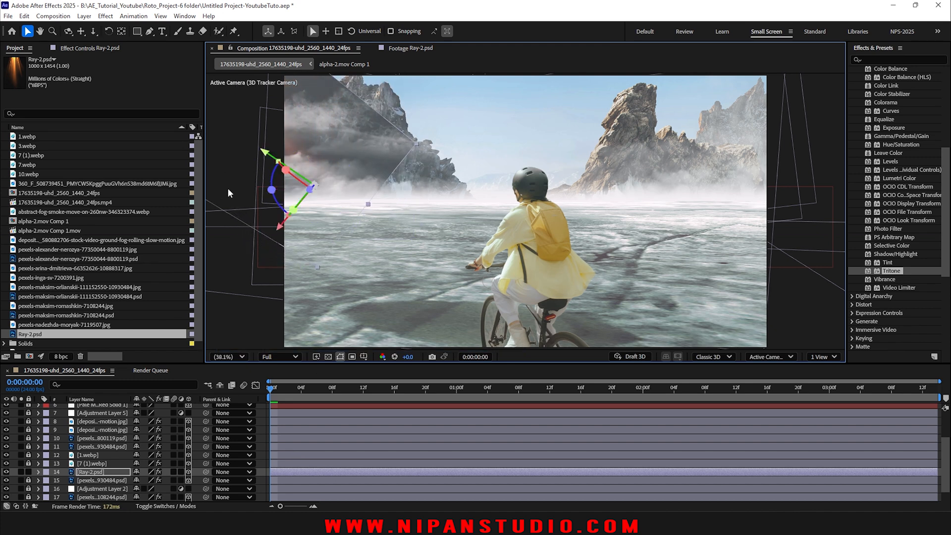
{"action": "left_click_drag", "start_coordinate": [342, 147], "coordinate": [518, 237]}
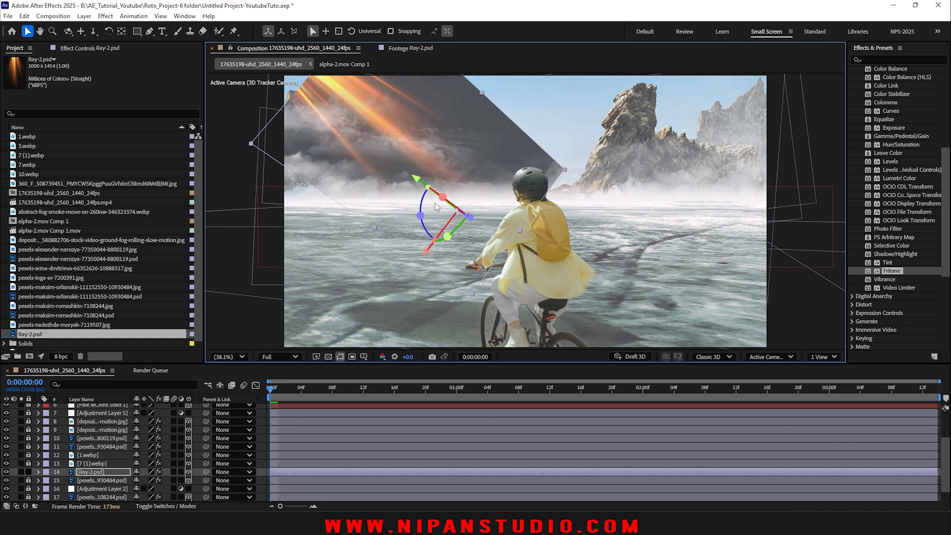
{"action": "left_click_drag", "start_coordinate": [420, 215], "coordinate": [421, 221]}
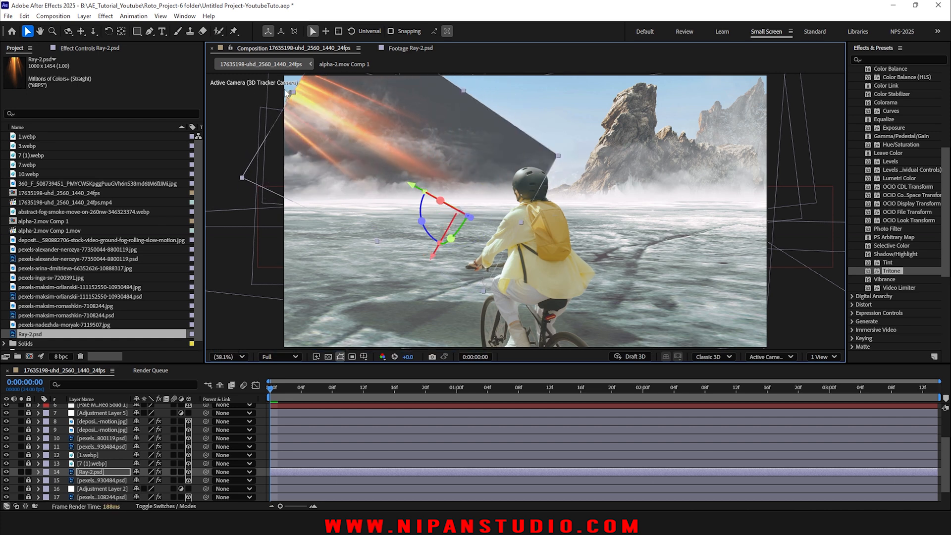
{"action": "left_click_drag", "start_coordinate": [285, 93], "coordinate": [278, 84]}
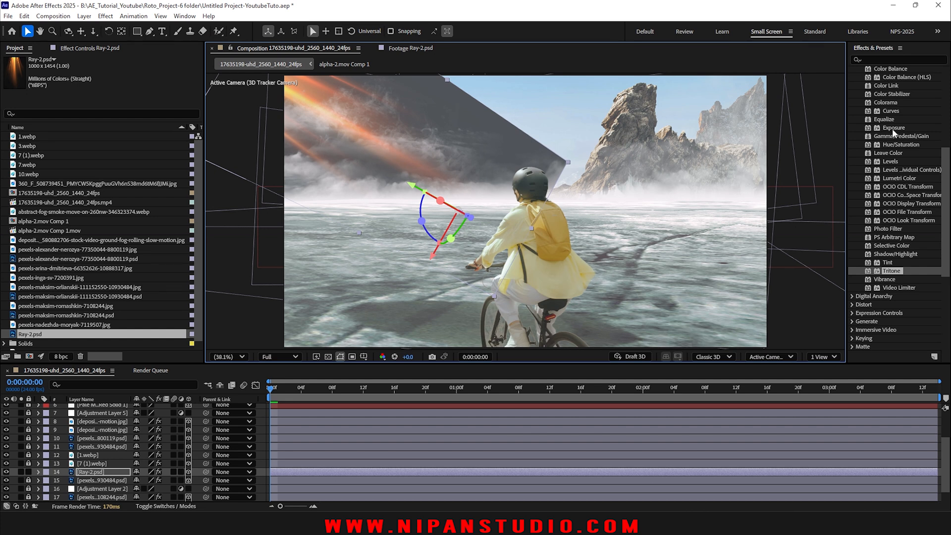
- Add Hue/Saturation to the Ray-2.psd layer and clear the inherited corrections by deleting Color Balance and resetting Exposure
{"action": "left_click_drag", "start_coordinate": [897, 144], "coordinate": [305, 471]}
{"action": "scroll", "coordinate": [61, 150], "scroll_direction": "up", "scroll_amount": 2}
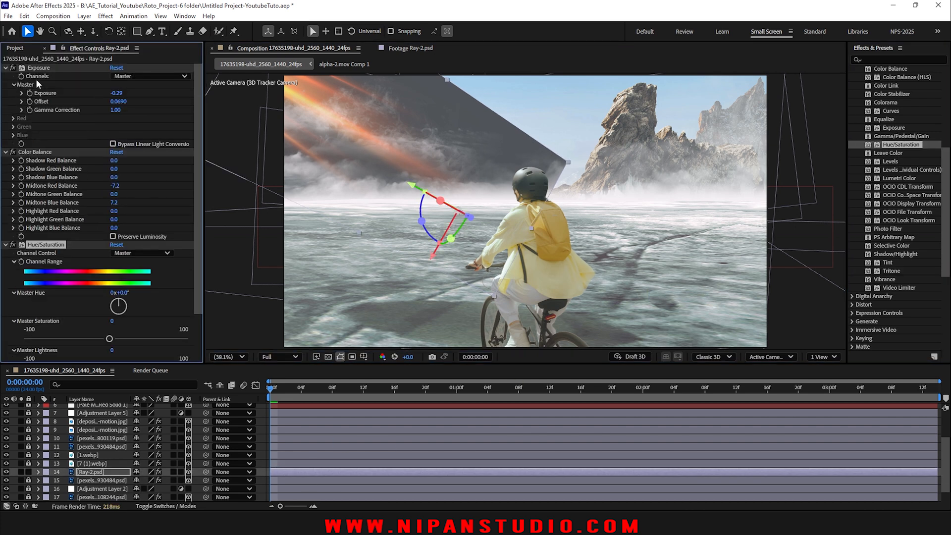
{"action": "left_click", "coordinate": [35, 152]}
{"action": "key", "text": "Delete"}
{"action": "left_click", "coordinate": [119, 68]}
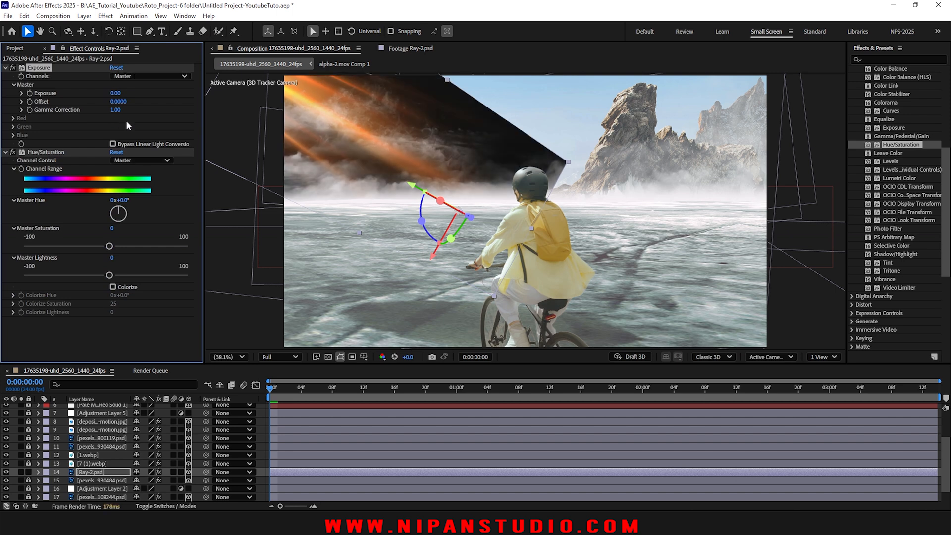
- Set the Ray-2.psd layer's Master Saturation to -70 and apply a lightening blending mode that drops its black background
{"action": "left_click_drag", "start_coordinate": [61, 246], "coordinate": [51, 246]}
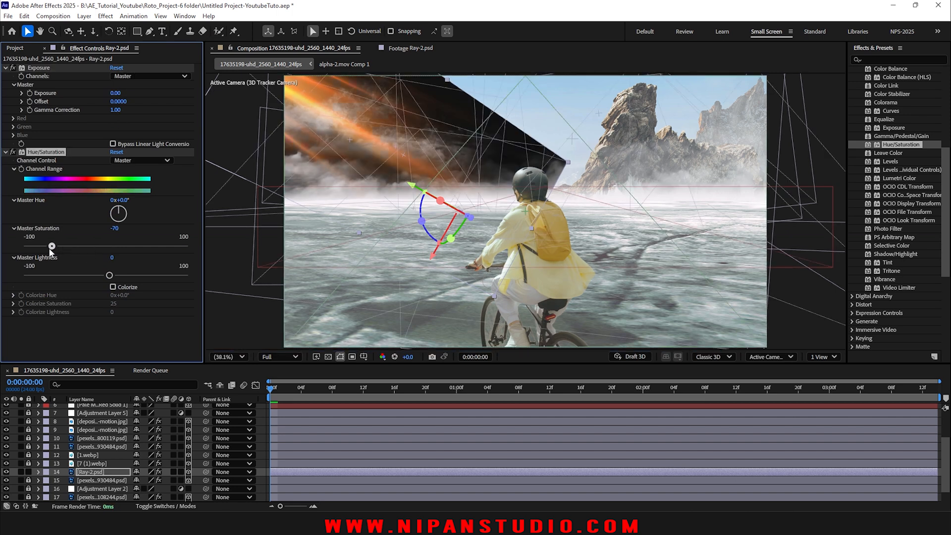
{"action": "right_click", "coordinate": [98, 471]}
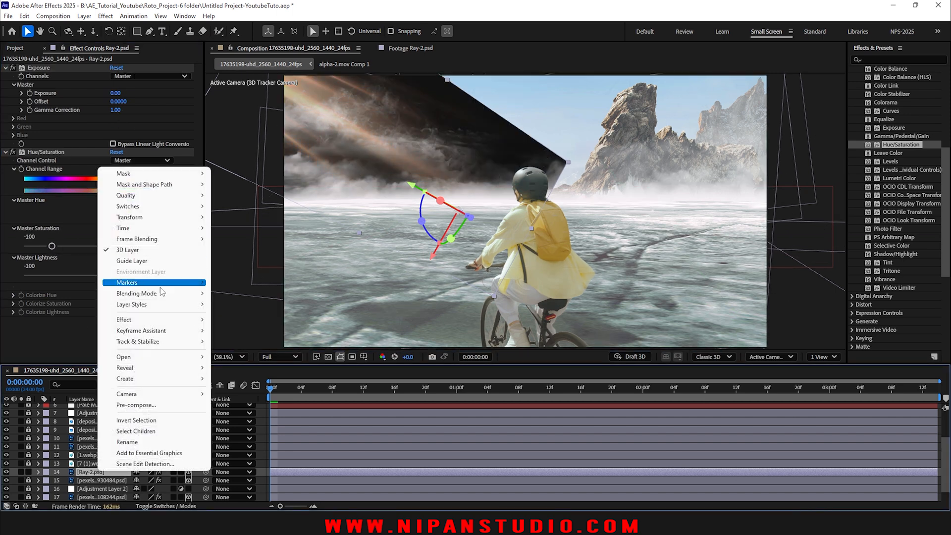
{"action": "mouse_move", "coordinate": [159, 296]}
{"action": "left_click", "coordinate": [238, 222]}
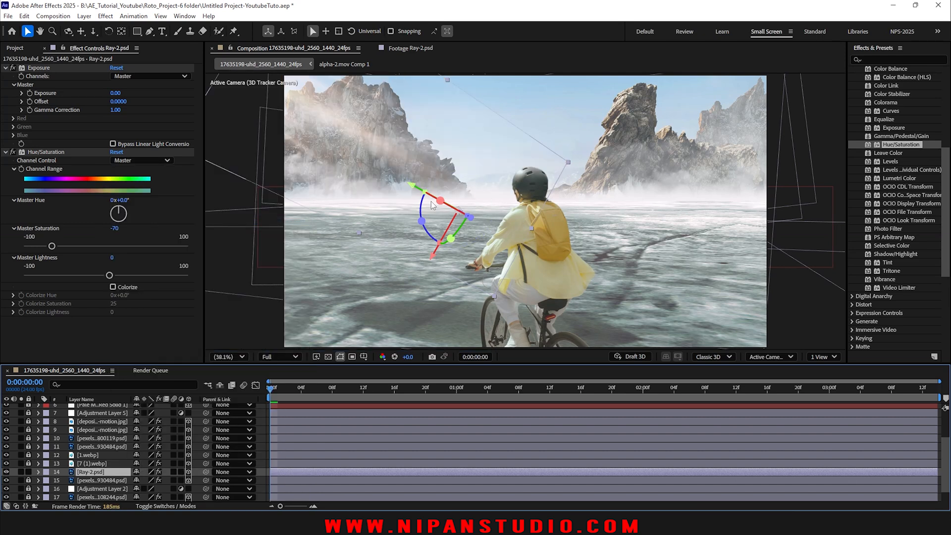
- Reposition the Ray-2.psd light rays over the left cliff and set the layer's Master Saturation to -83
{"action": "left_click_drag", "start_coordinate": [432, 205], "coordinate": [457, 210]}
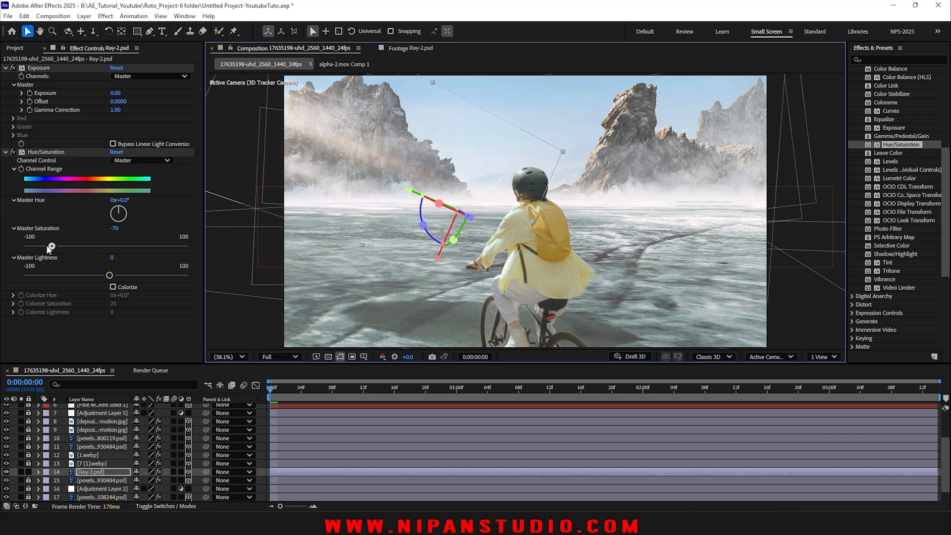
{"action": "left_click_drag", "start_coordinate": [49, 249], "coordinate": [40, 249]}
{"action": "left_click_drag", "start_coordinate": [538, 225], "coordinate": [562, 229]}
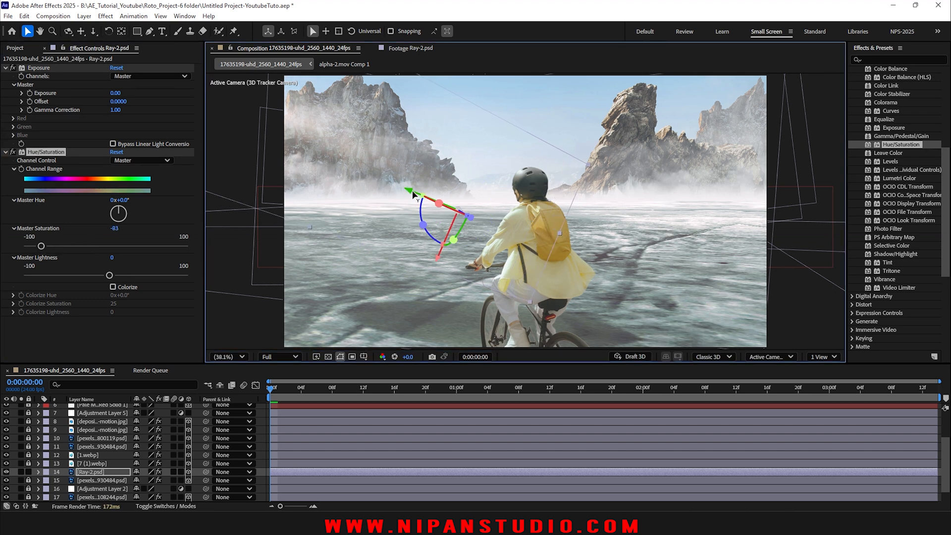
{"action": "left_click_drag", "start_coordinate": [410, 191], "coordinate": [545, 246]}
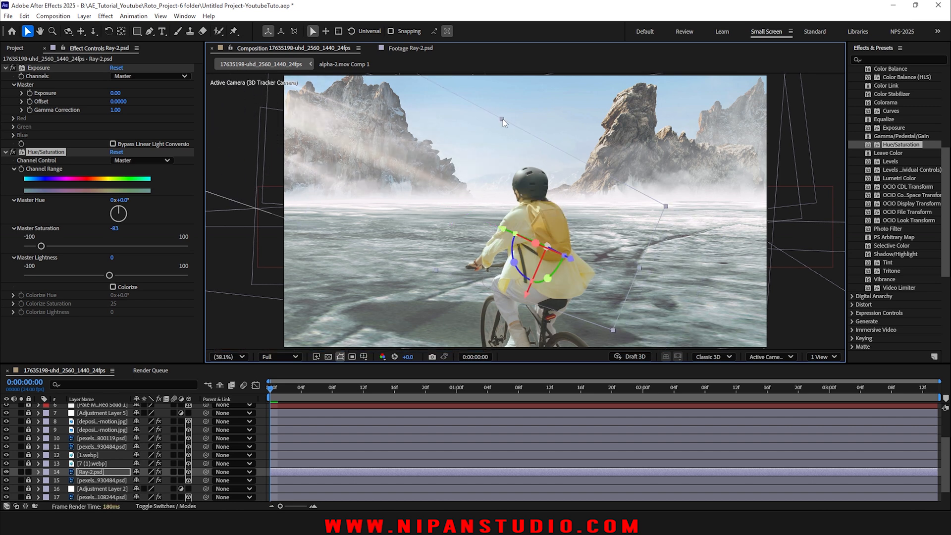
{"action": "left_click_drag", "start_coordinate": [528, 294], "coordinate": [541, 262]}
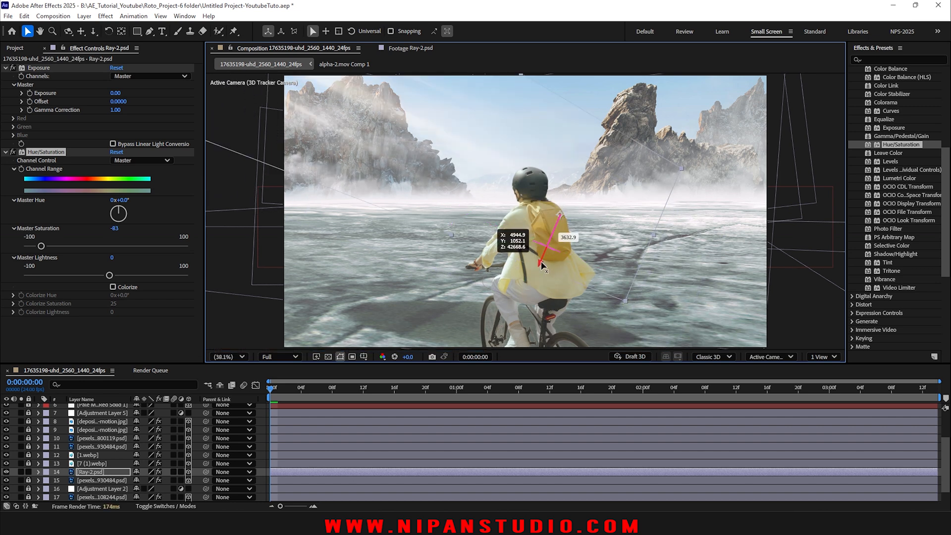
{"action": "left_click_drag", "start_coordinate": [542, 266], "coordinate": [541, 261]}
- Set the Ray-2.psd layer's Exposure Gamma Correction to 0.80, check the rays through the shot, and save the project
{"action": "left_click_drag", "start_coordinate": [116, 110], "coordinate": [114, 109]}
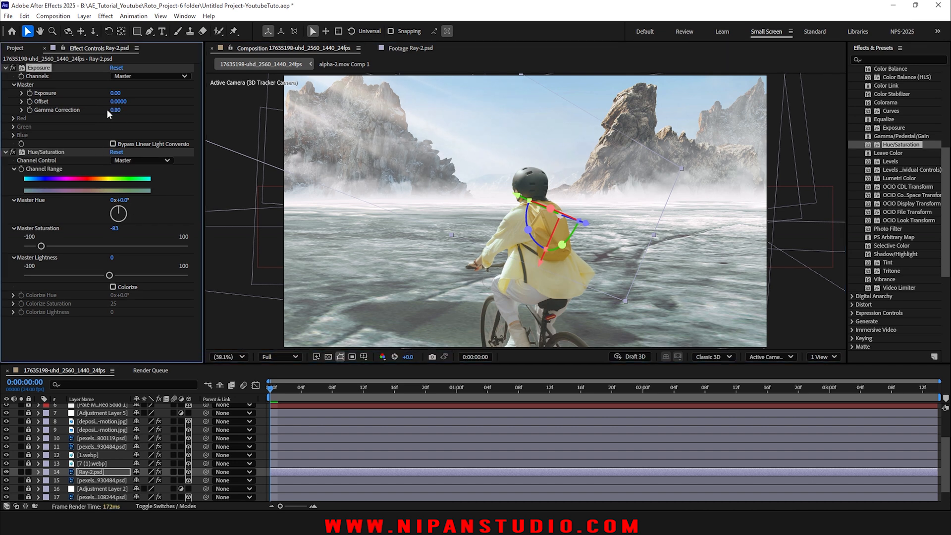
{"action": "key", "text": "space"}
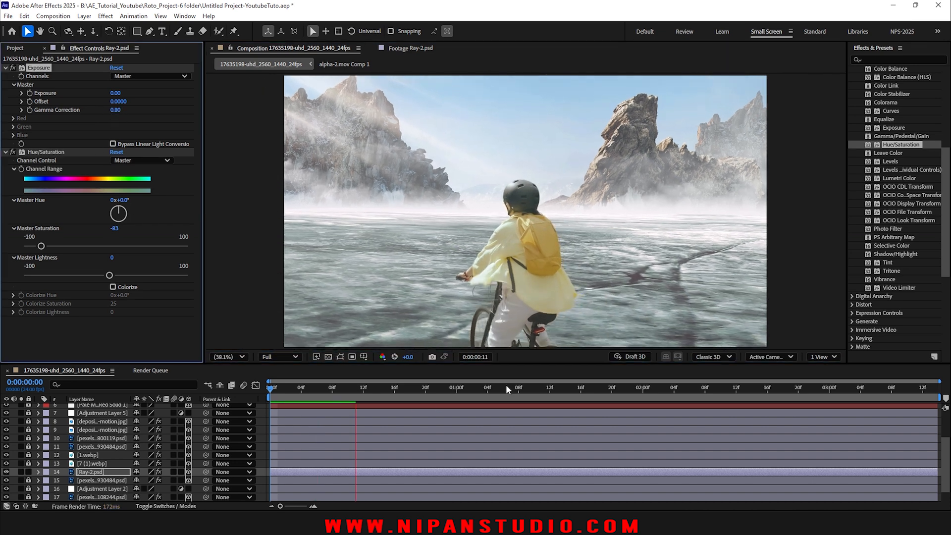
{"action": "left_click_drag", "start_coordinate": [480, 393], "coordinate": [929, 388]}
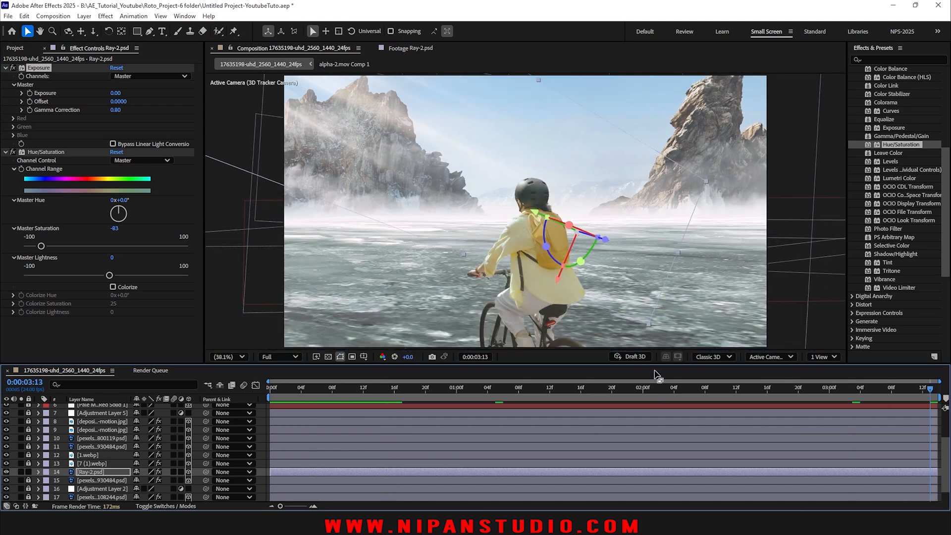
{"action": "left_click_drag", "start_coordinate": [636, 387], "coordinate": [60, 382]}
{"action": "key", "text": "ctrl+s"}
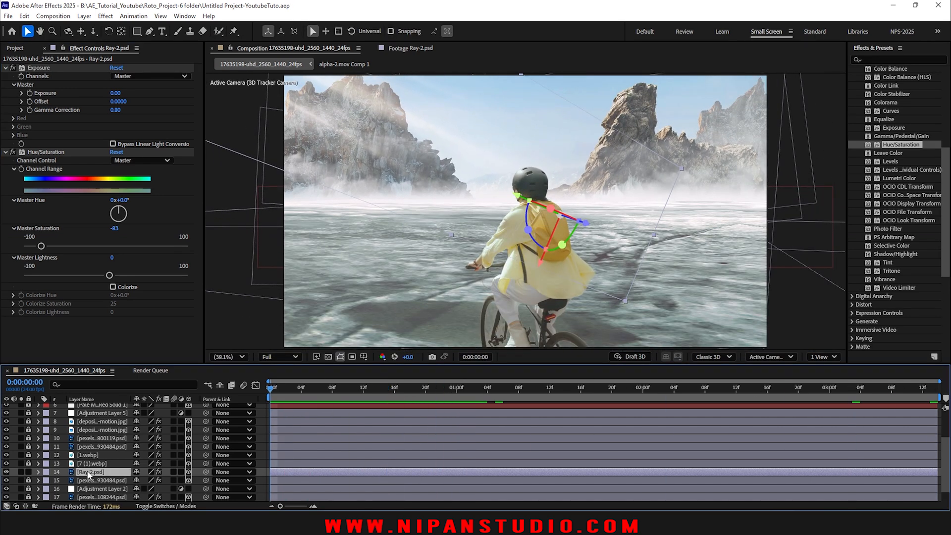
- Set the Ray-2.psd layer's Opacity to 70%, lock the layer, and save and preview the composite
{"action": "type", "text": "t"}
{"action": "type", "text": "70"}
{"action": "key", "text": "Return"}
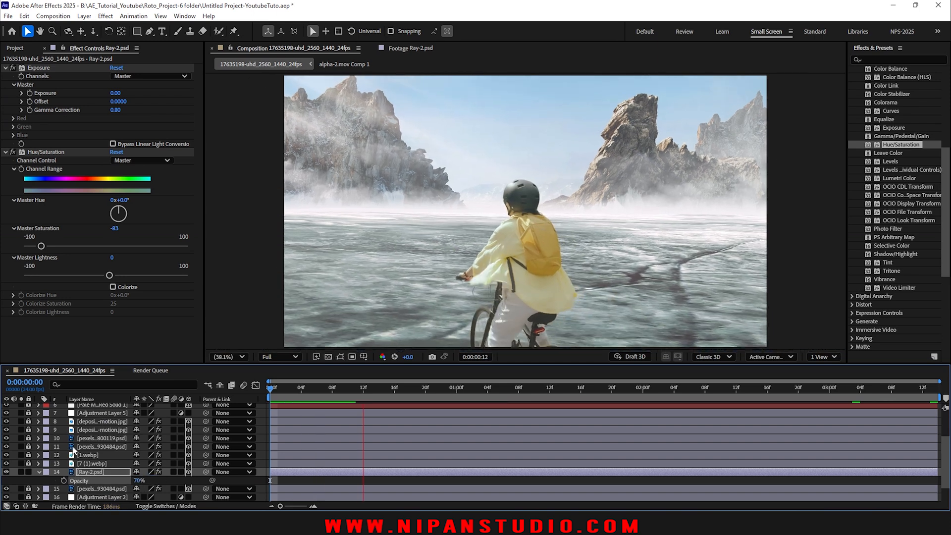
{"action": "key", "text": "space"}
{"action": "left_click", "coordinate": [37, 471]}
{"action": "left_click", "coordinate": [29, 472]}
{"action": "left_click", "coordinate": [28, 471]}
{"action": "key", "text": "ctrl+s"}
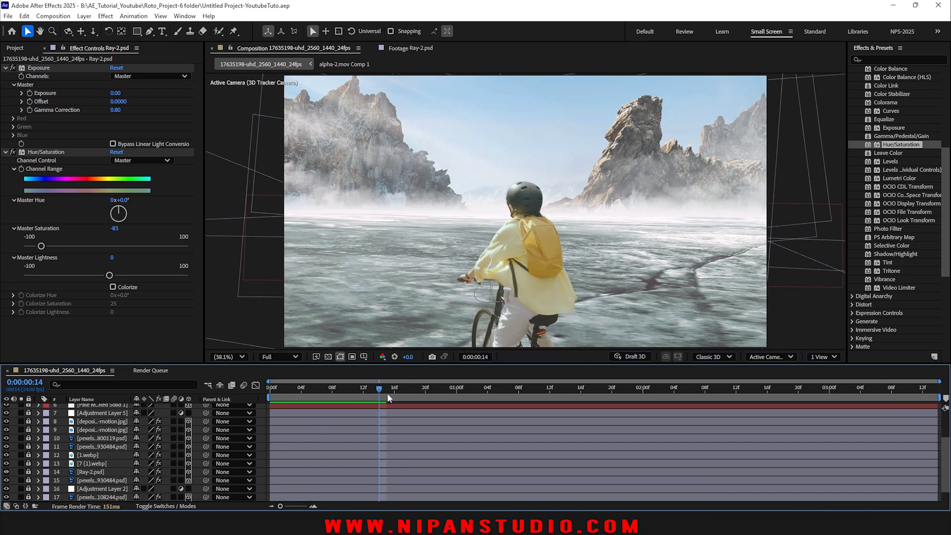
{"action": "key", "text": "space"}
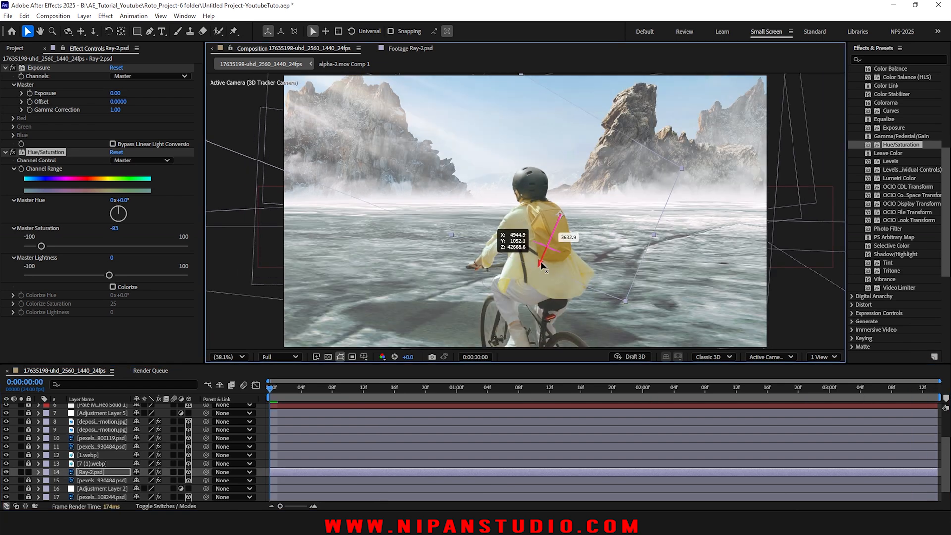
- Save the project, set the Ray-2.psd layer's Exposure Gamma Correction to 0.80, and scrub through the shot to review the rays
{"action": "key", "text": "ctrl+s"}
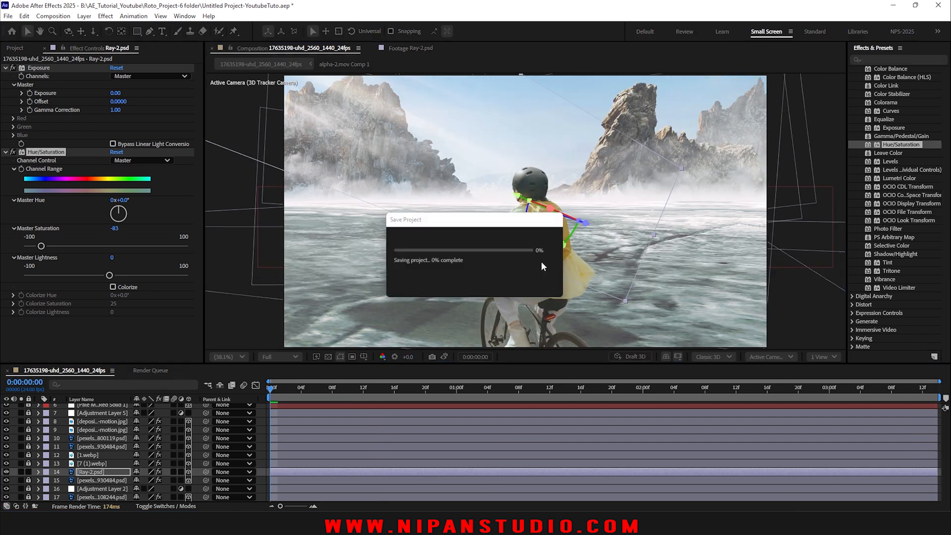
{"action": "left_click_drag", "start_coordinate": [116, 110], "coordinate": [113, 109]}
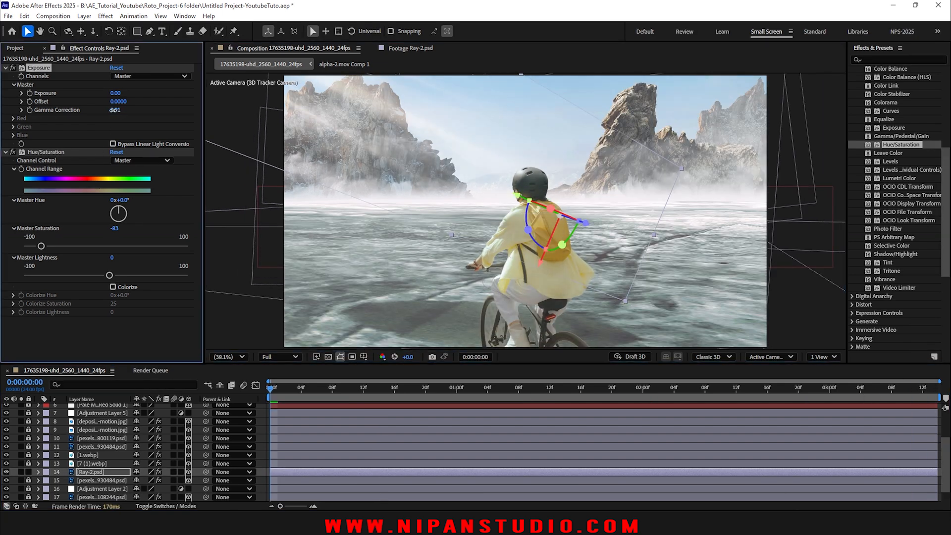
{"action": "key", "text": "space"}
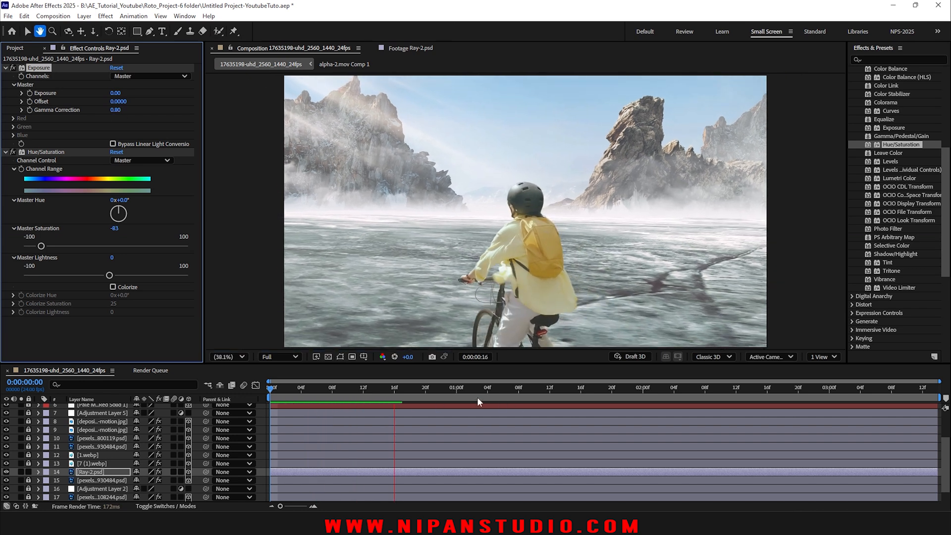
{"action": "left_click_drag", "start_coordinate": [481, 391], "coordinate": [930, 389]}
{"action": "left_click_drag", "start_coordinate": [632, 379], "coordinate": [59, 380]}
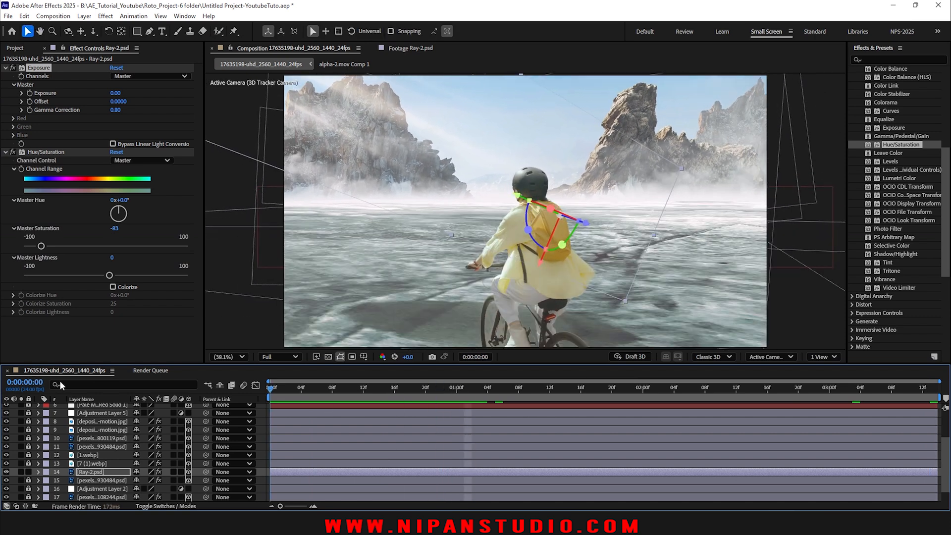
- Reveal the Opacity property of the Ray-2.psd layer at the start of the composition
{"action": "key", "text": "t"}
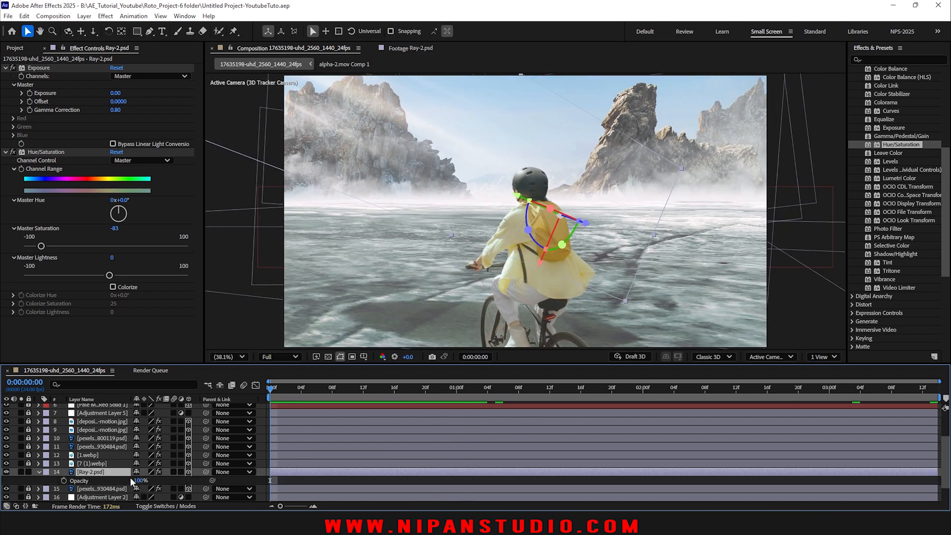